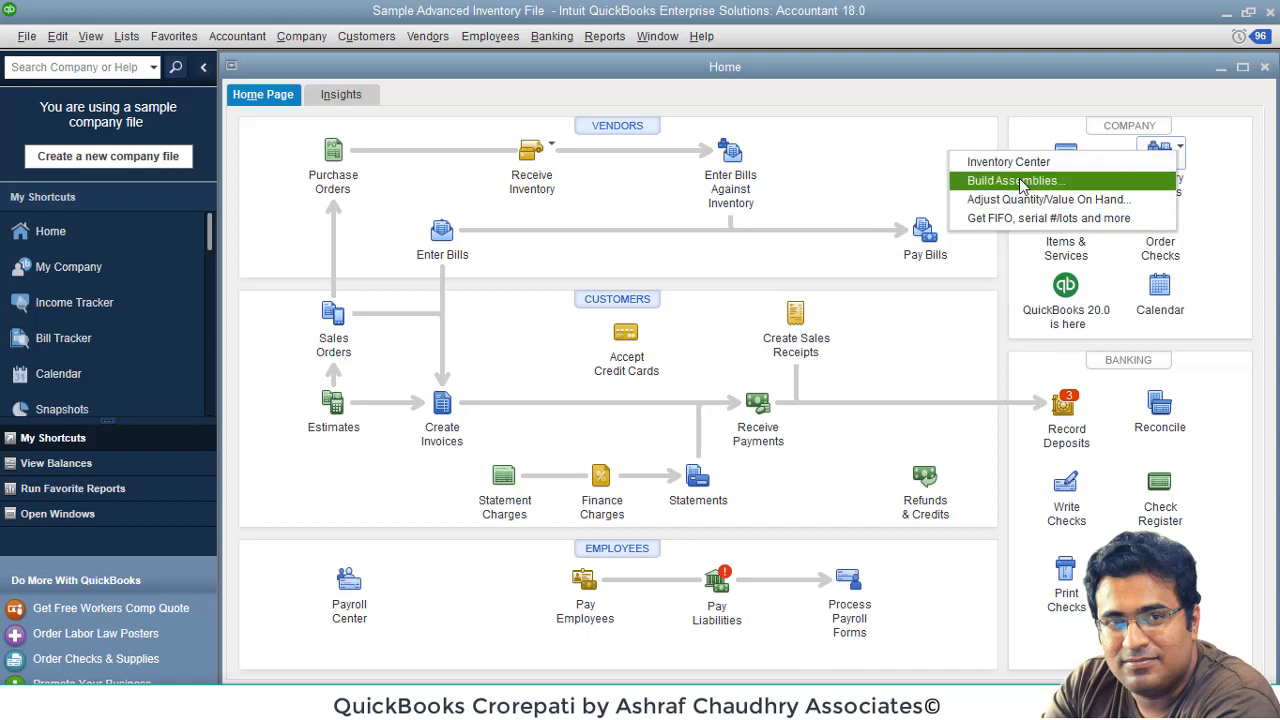
{"action": "left_click", "coordinate": [908, 186]}
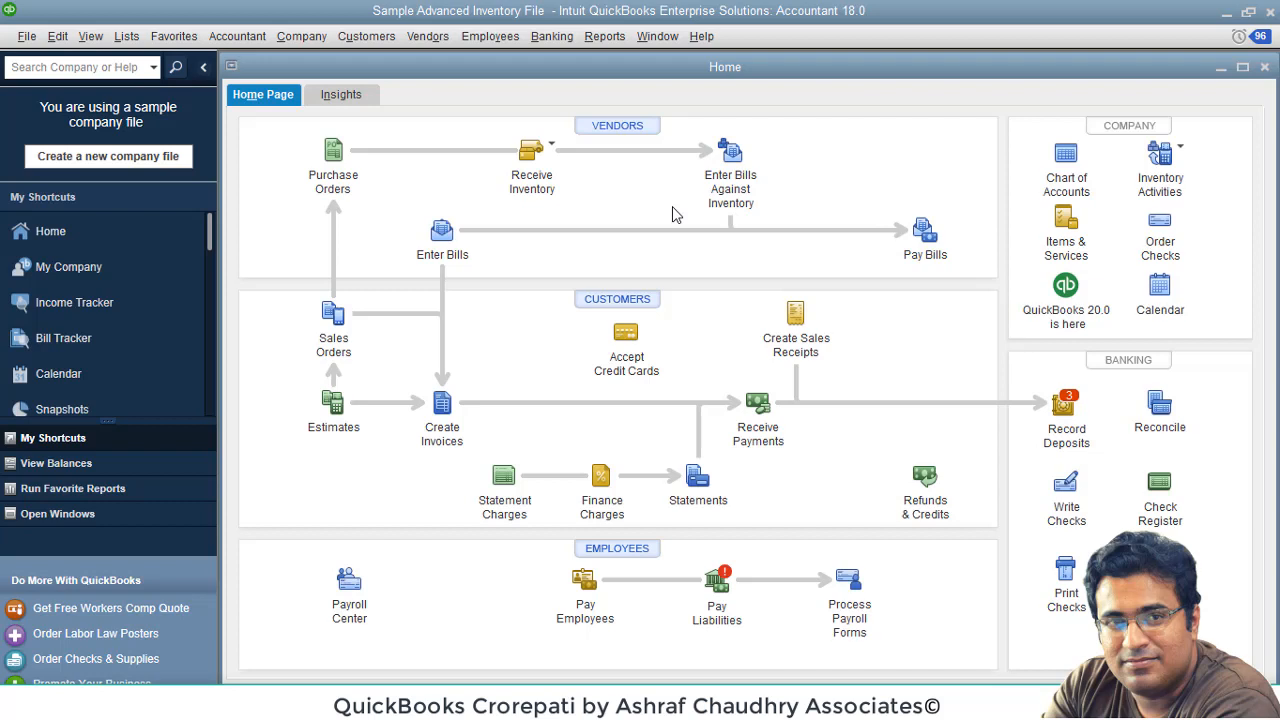
Step: Start a new vendor record from the Vendor Center and name the vendor IESCO
{"action": "left_click", "coordinate": [623, 118]}
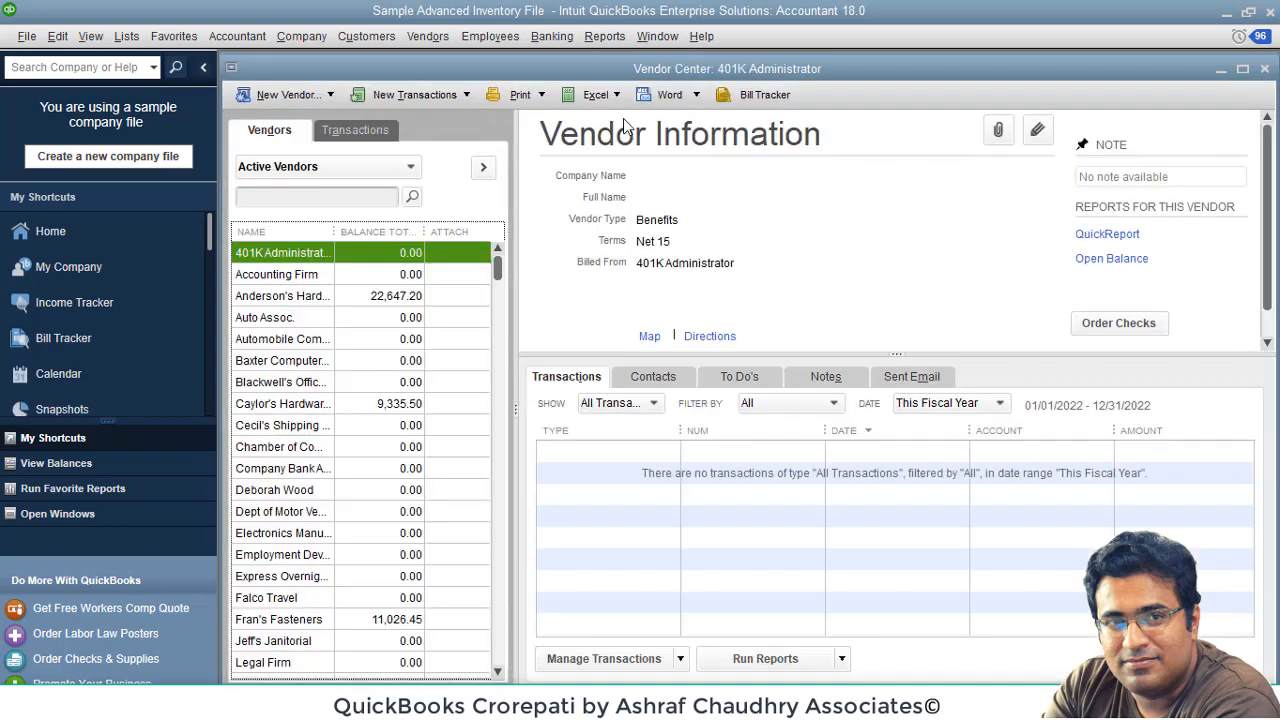
{"action": "left_click", "coordinate": [305, 97]}
{"action": "left_click", "coordinate": [316, 120]}
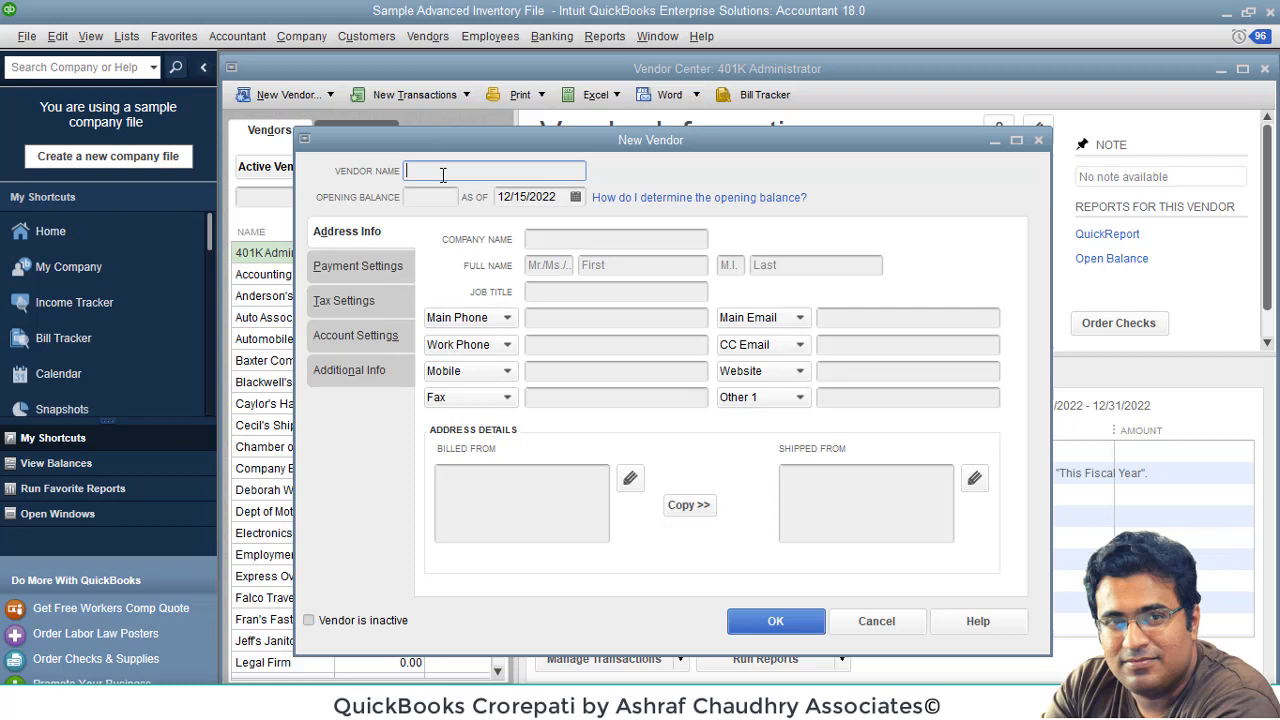
{"action": "type", "text": "IESCO"}
Step: Set the as-of date of the new vendor's opening balance to 05/04/2021
{"action": "left_click", "coordinate": [576, 198]}
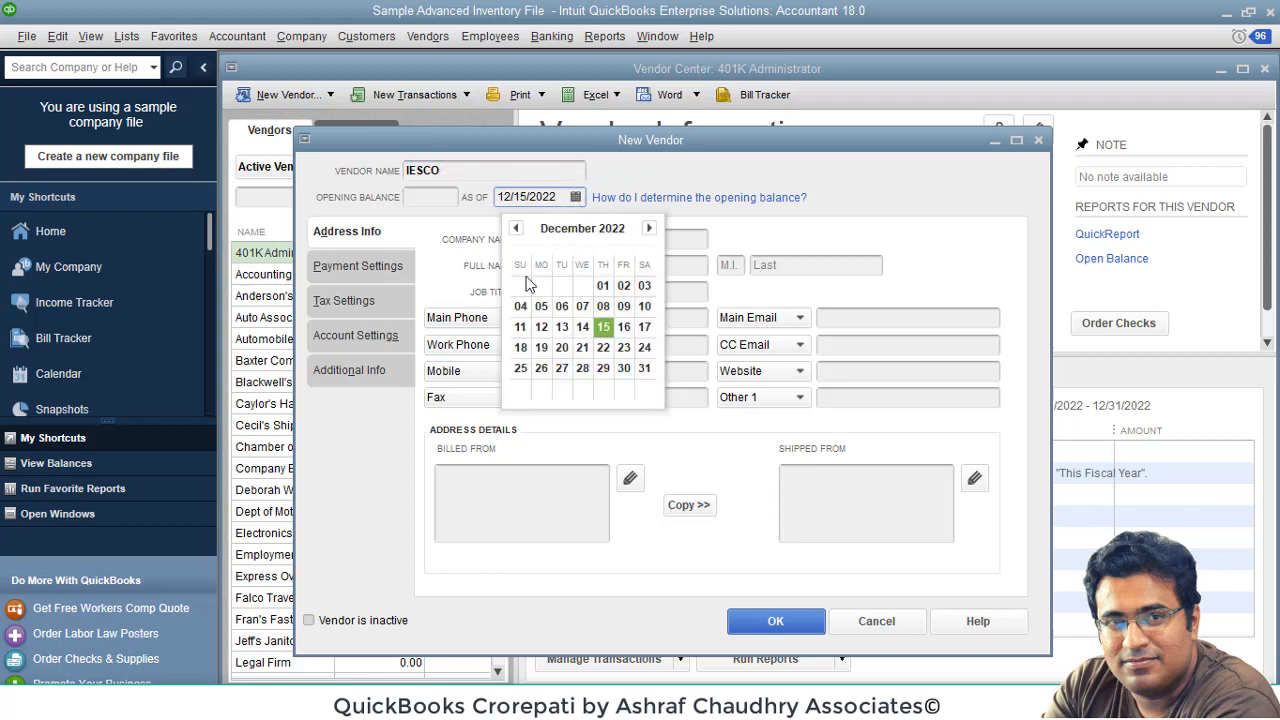
{"action": "left_click", "coordinate": [516, 229]}
{"action": "left_click", "coordinate": [516, 229]}
{"action": "left_click", "coordinate": [516, 229]}
{"action": "left_click", "coordinate": [516, 229]}
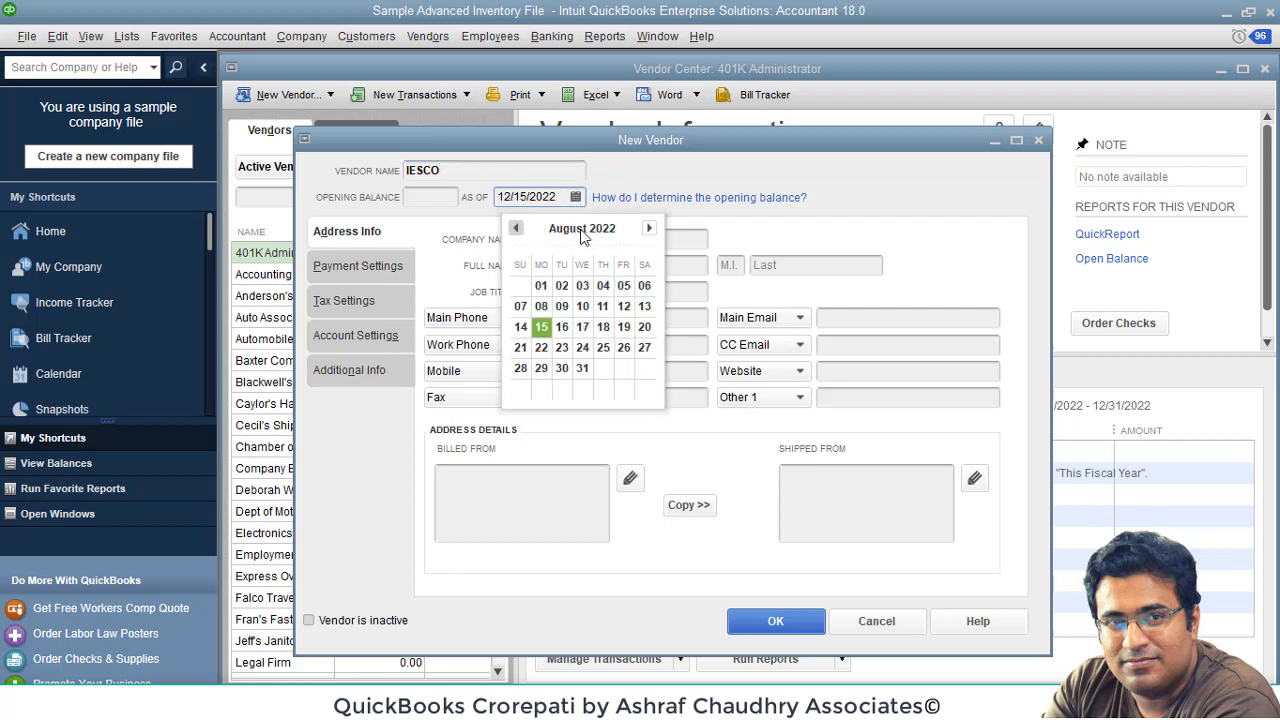
{"action": "left_click", "coordinate": [517, 230]}
{"action": "left_click", "coordinate": [518, 231]}
{"action": "left_click", "coordinate": [518, 231]}
{"action": "left_click", "coordinate": [518, 231]}
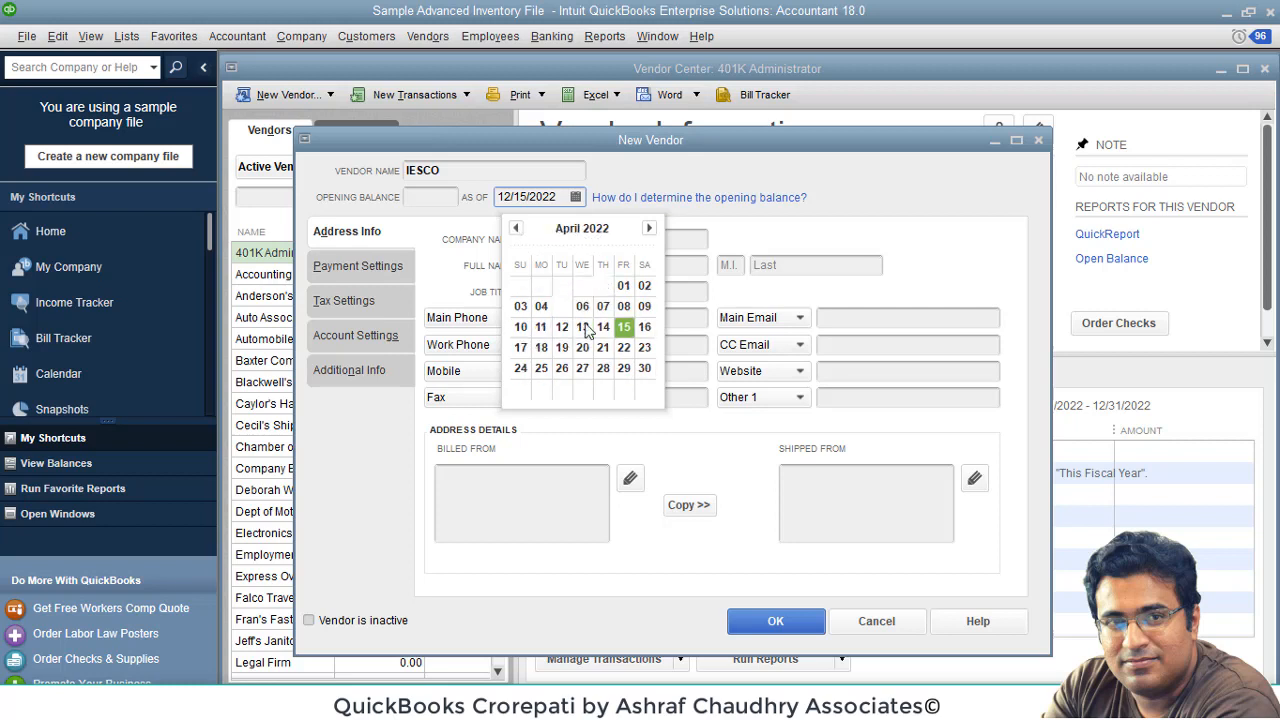
{"action": "left_click", "coordinate": [582, 326]}
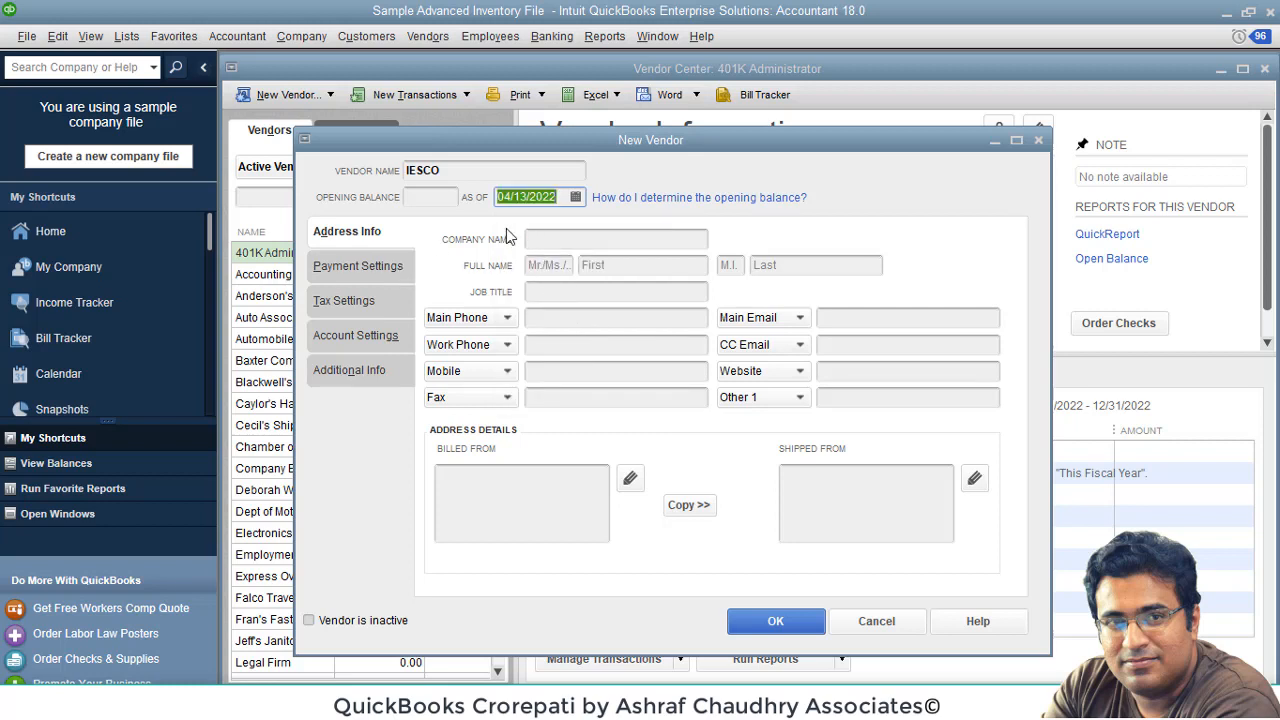
{"action": "left_click", "coordinate": [581, 197]}
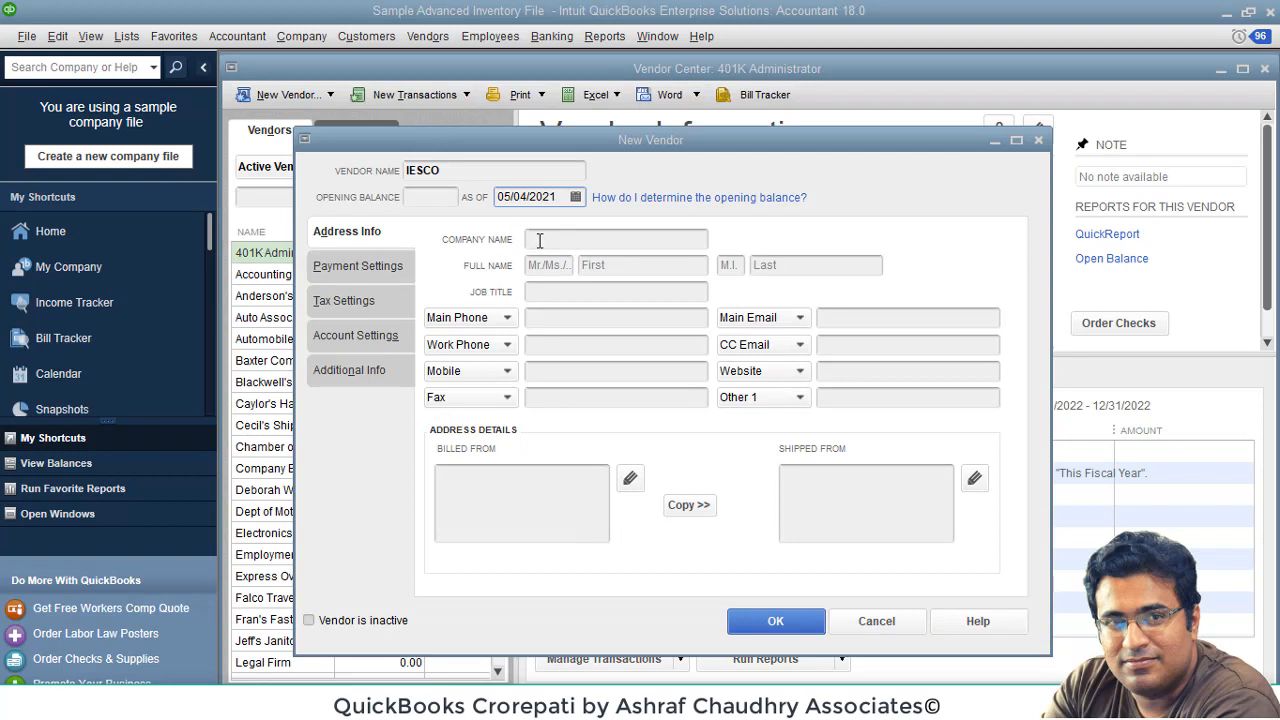
Step: Examine the vendor's address info fields for company name, job title, phone numbers, fax, e-mails, website and billing address
{"action": "left_click", "coordinate": [578, 241]}
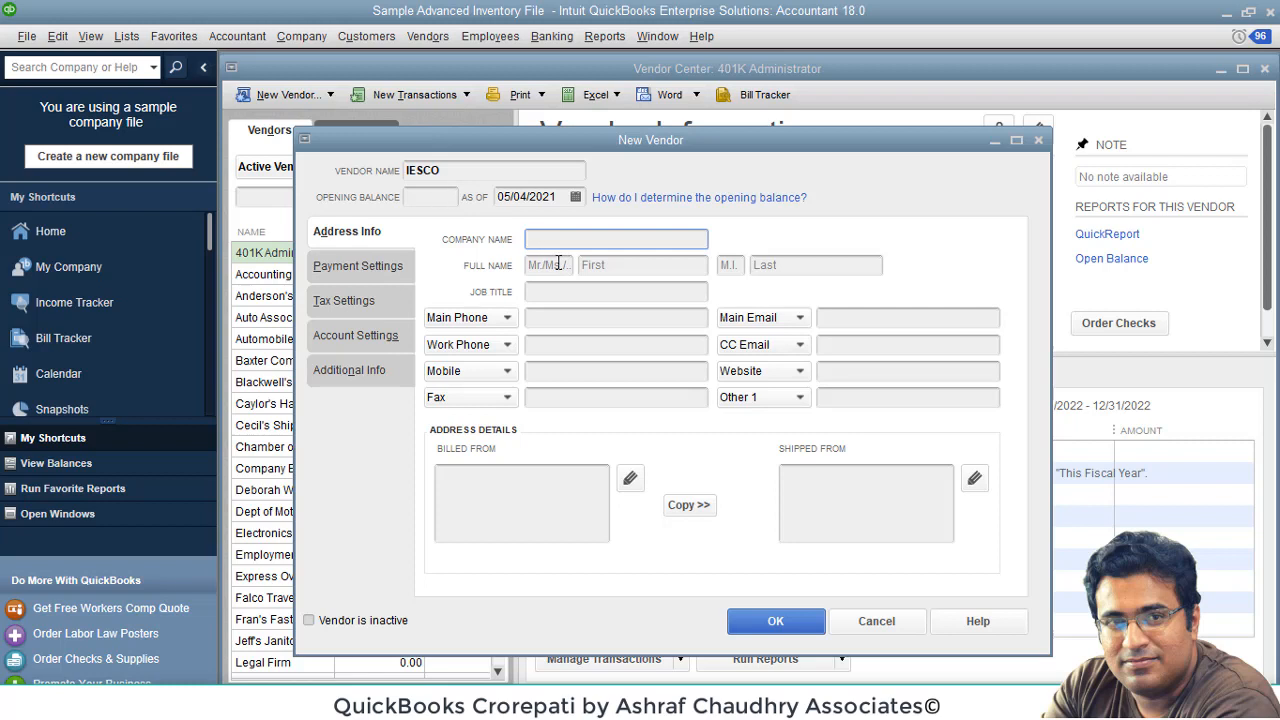
{"action": "left_click", "coordinate": [590, 292]}
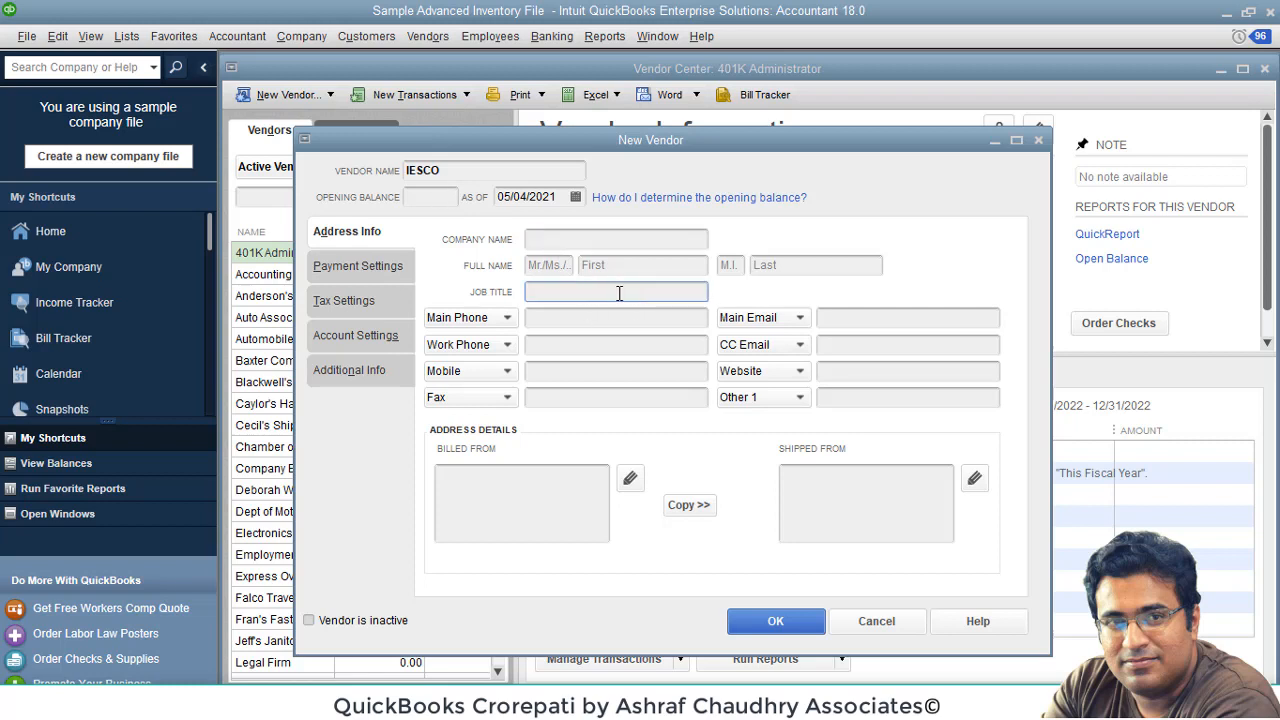
{"action": "left_click", "coordinate": [595, 317]}
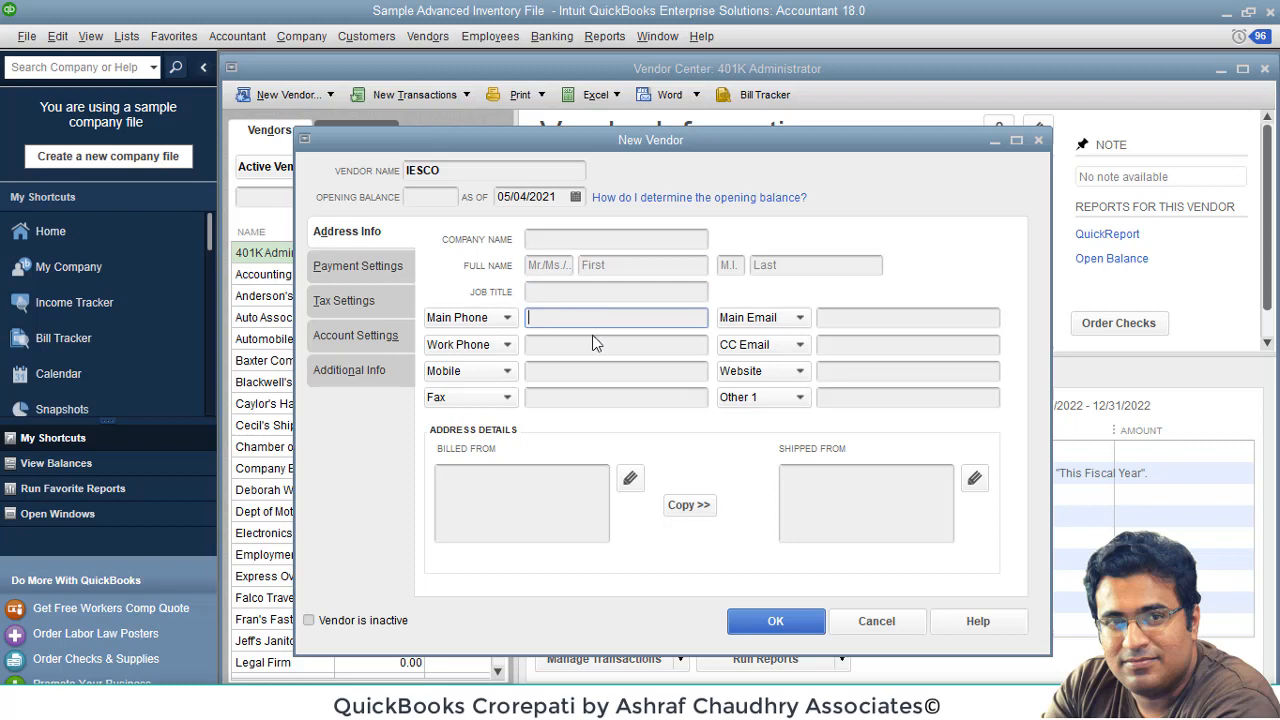
{"action": "left_click", "coordinate": [595, 344]}
{"action": "left_click", "coordinate": [591, 371]}
{"action": "left_click", "coordinate": [592, 396]}
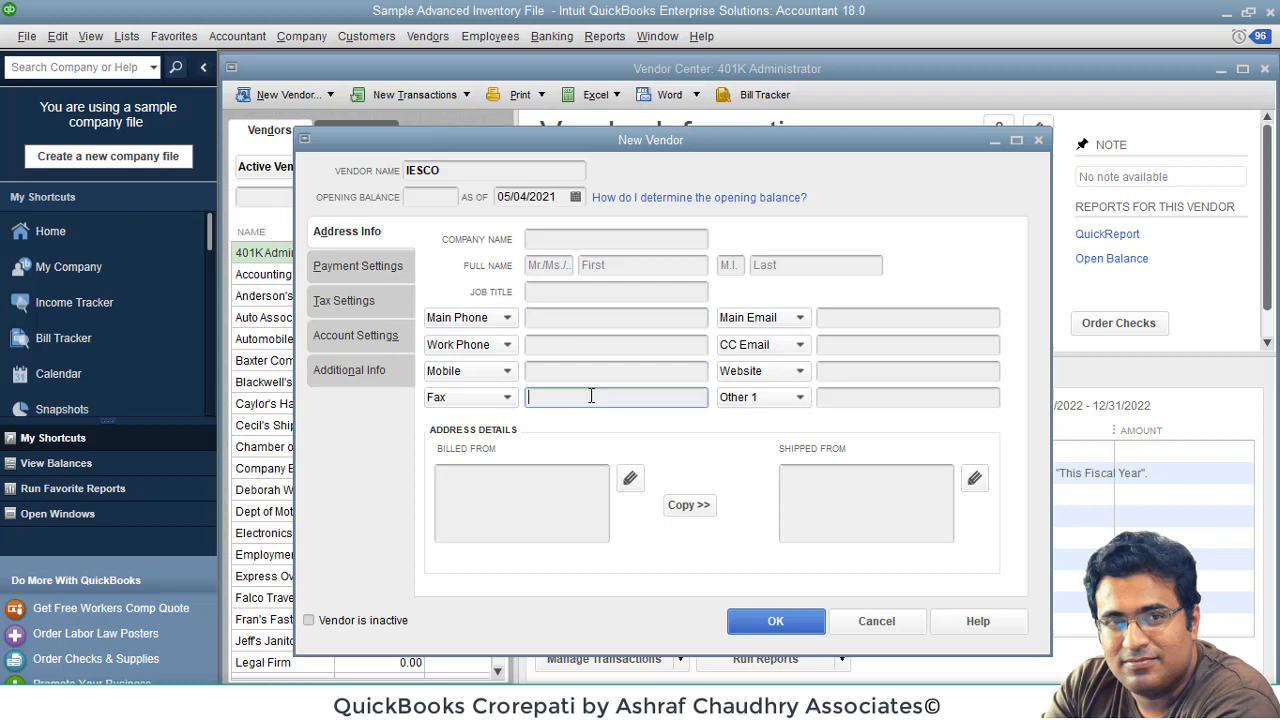
{"action": "left_click", "coordinate": [975, 320]}
{"action": "left_click", "coordinate": [944, 346]}
{"action": "left_click", "coordinate": [935, 372]}
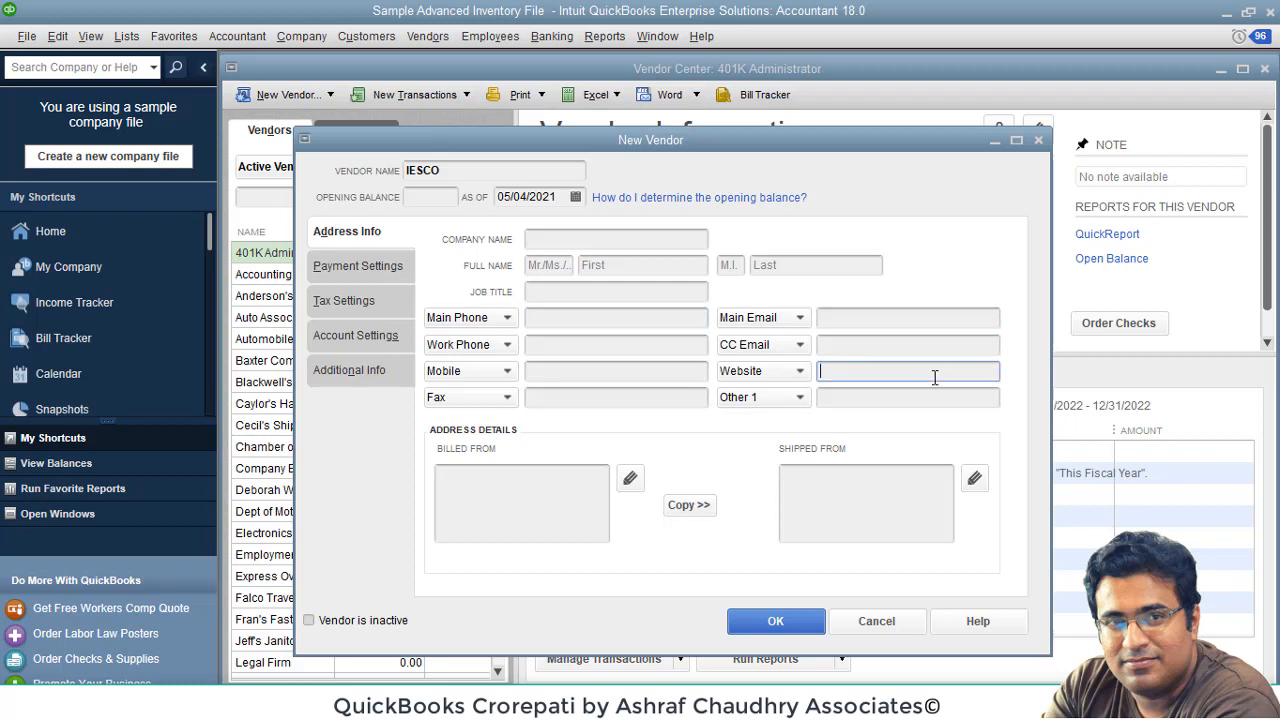
{"action": "left_click", "coordinate": [923, 401]}
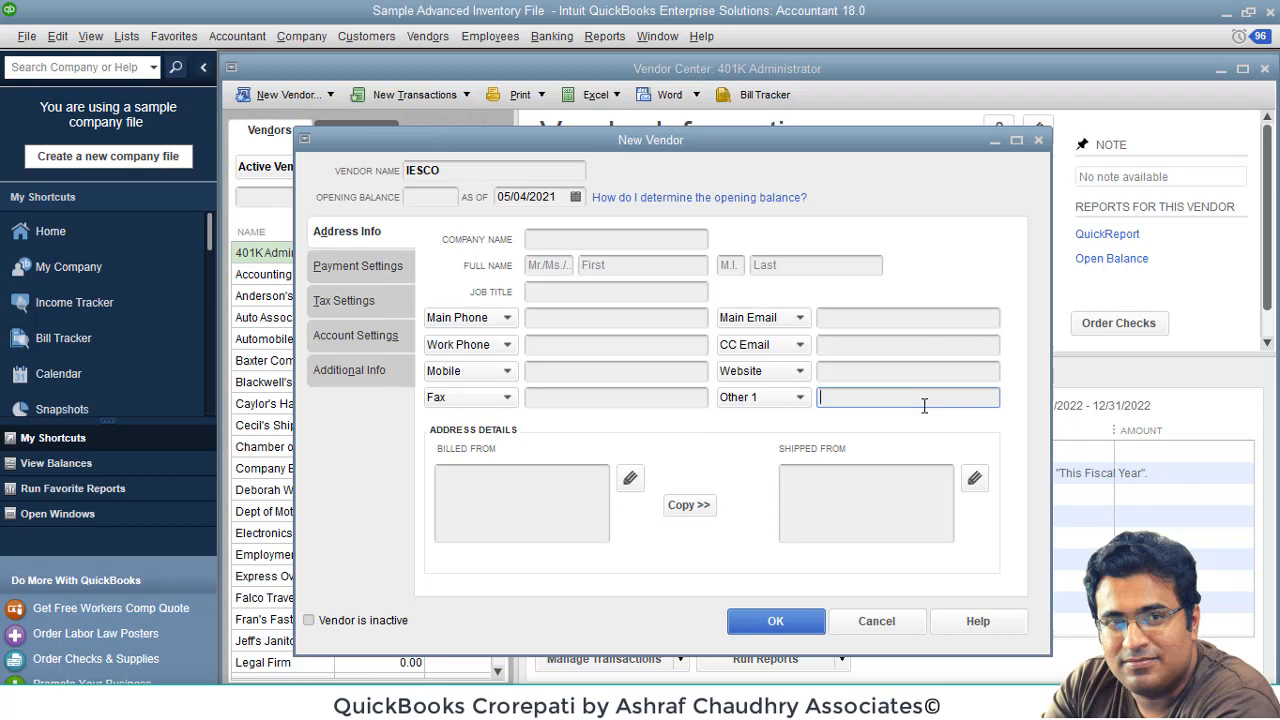
{"action": "left_click", "coordinate": [570, 491]}
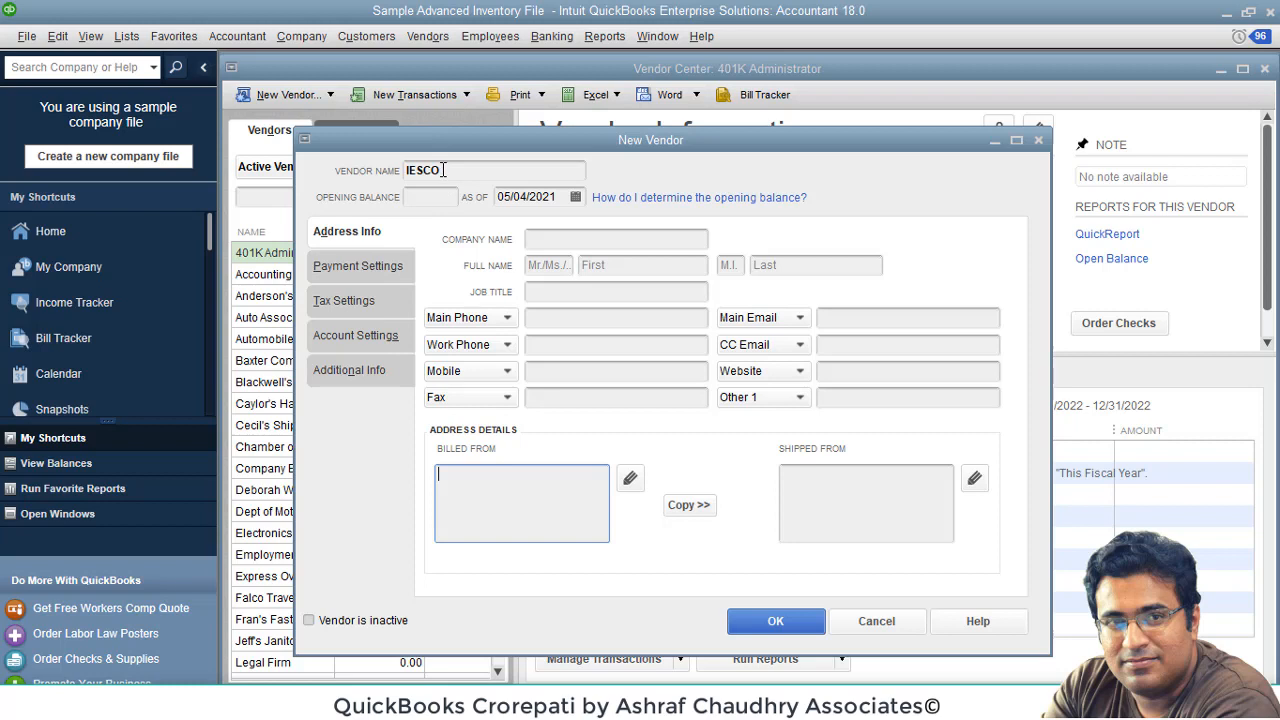
Step: Examine the vendor's payment settings for account number, credit limit, payment terms and check name, and the tax settings
{"action": "left_click", "coordinate": [393, 274]}
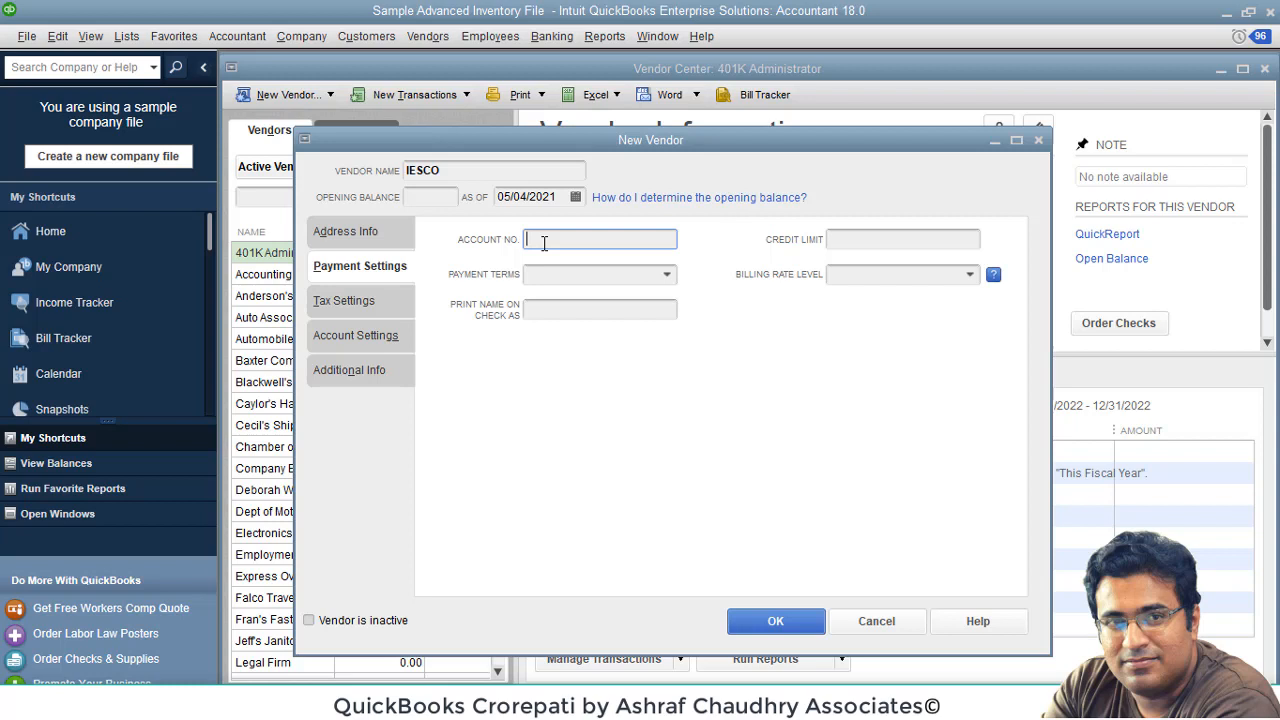
{"action": "left_click", "coordinate": [948, 236]}
{"action": "left_click", "coordinate": [638, 244]}
{"action": "left_click", "coordinate": [870, 244]}
{"action": "left_click", "coordinate": [637, 252]}
{"action": "left_click", "coordinate": [868, 246]}
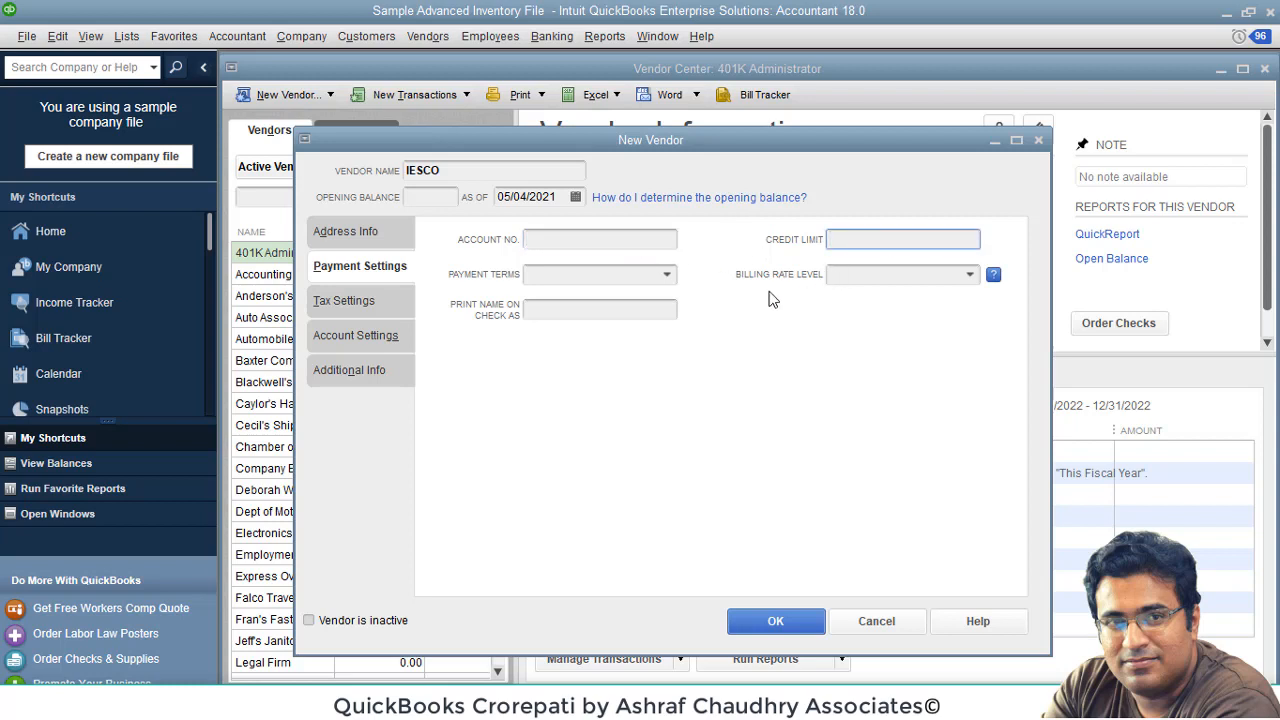
{"action": "left_click", "coordinate": [645, 307]}
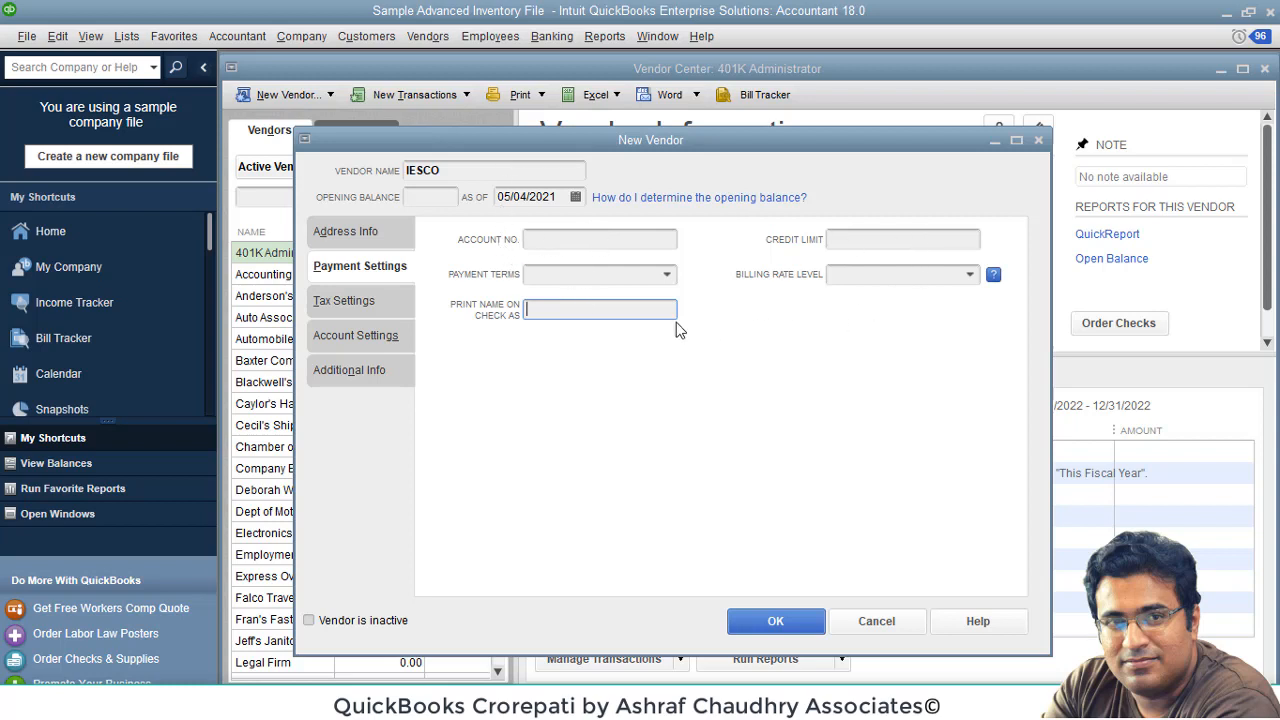
{"action": "left_click", "coordinate": [554, 240]}
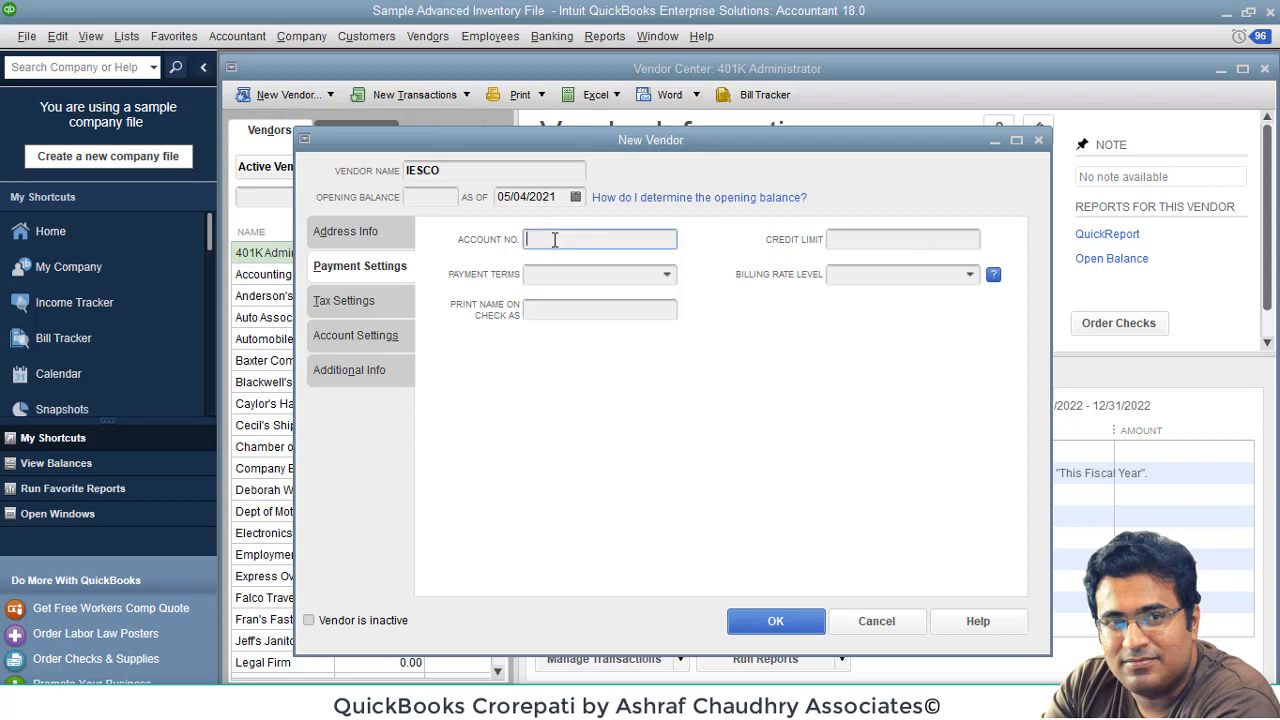
{"action": "left_click", "coordinate": [581, 273]}
{"action": "left_click", "coordinate": [904, 240]}
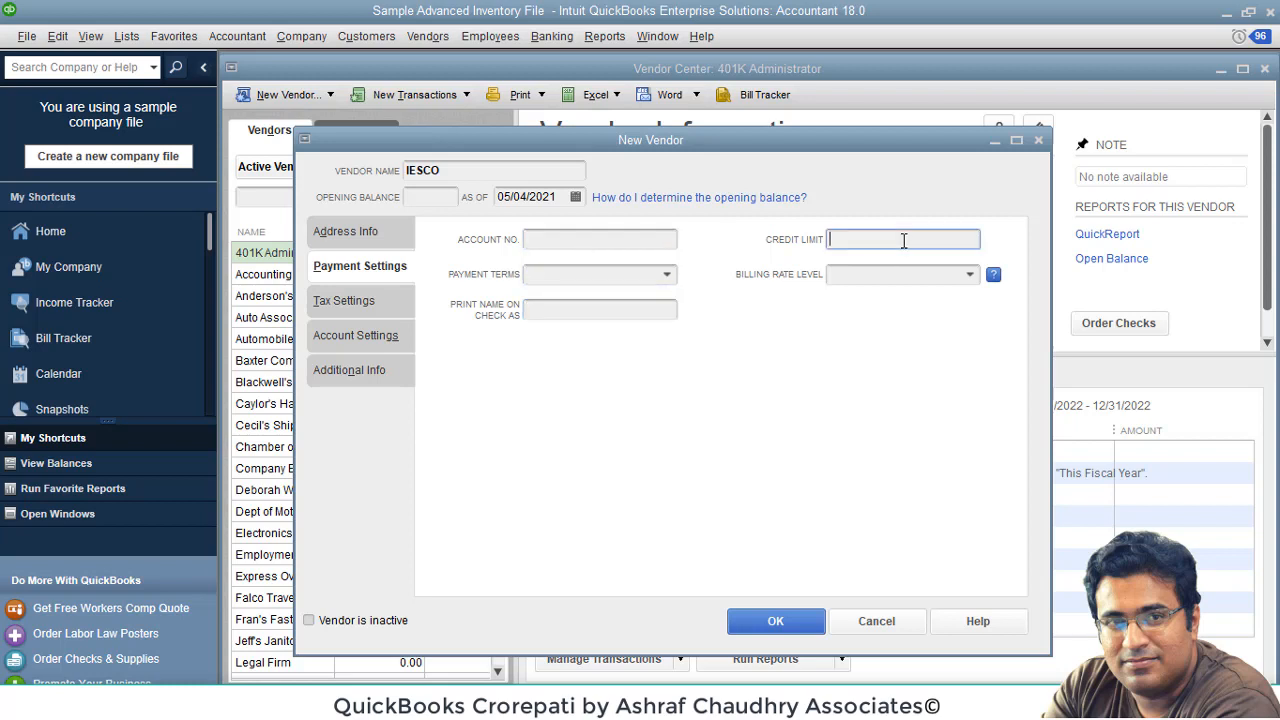
{"action": "left_click", "coordinate": [669, 305]}
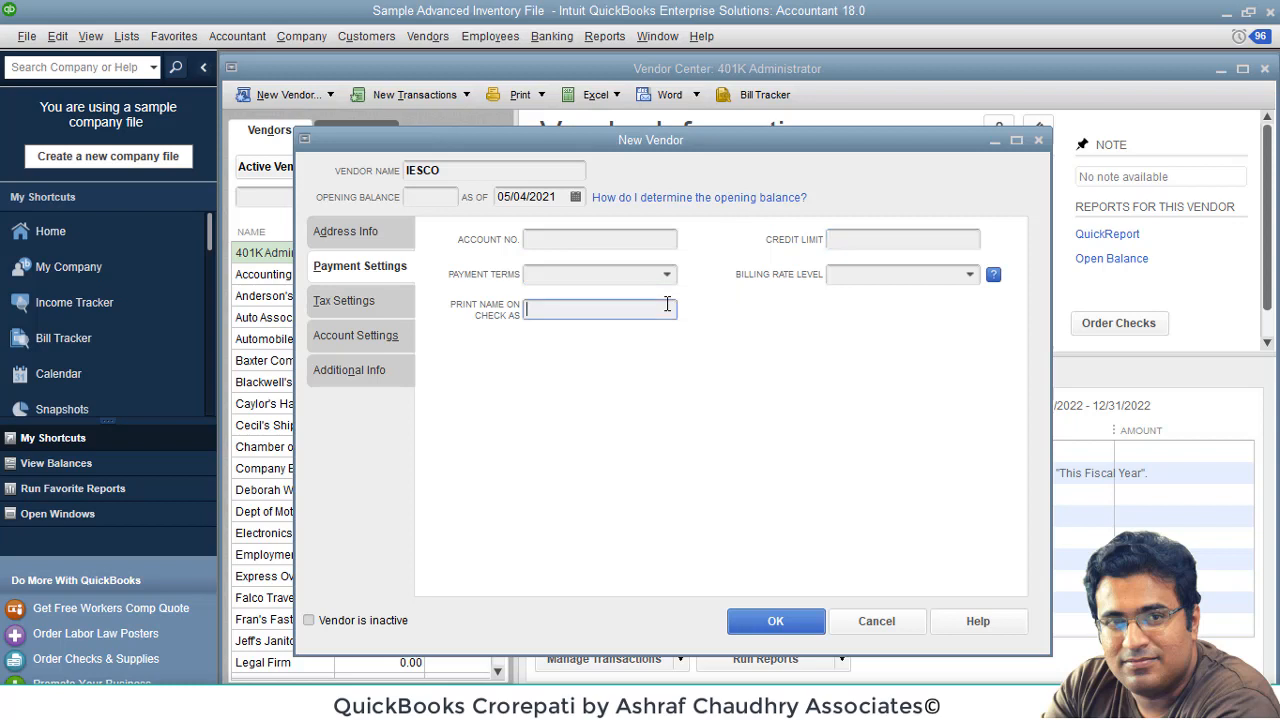
{"action": "left_click", "coordinate": [368, 308]}
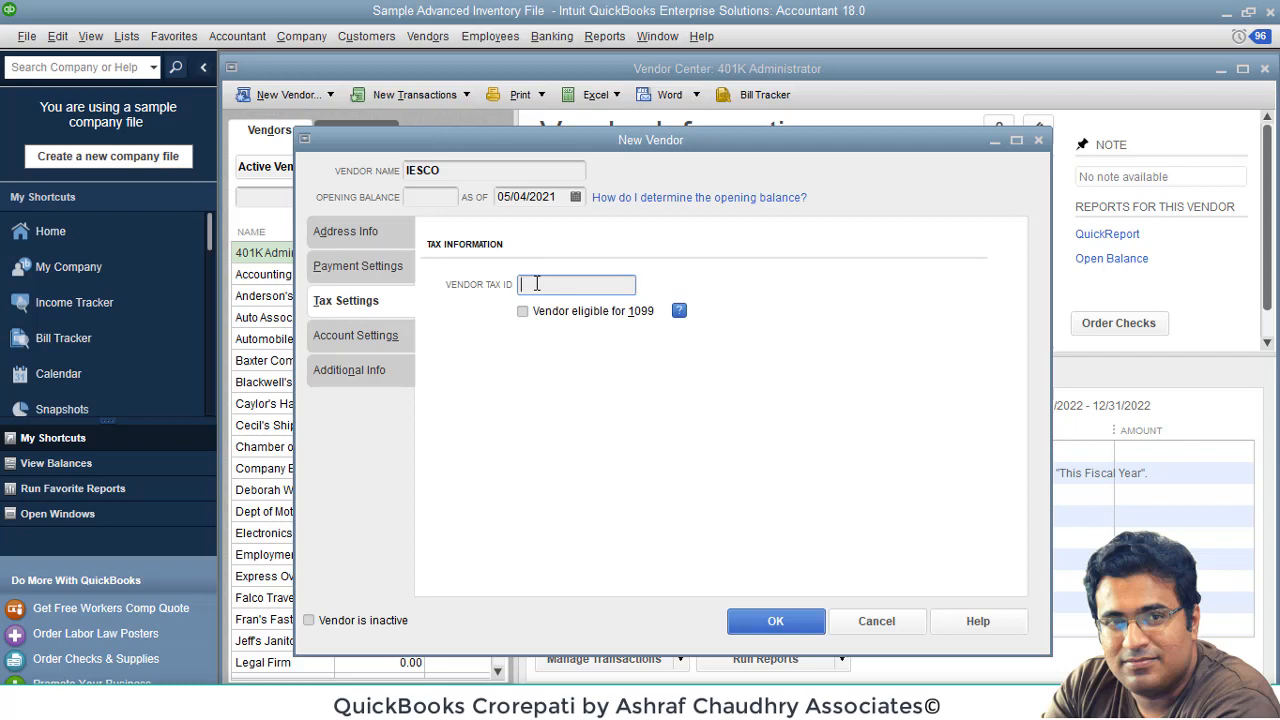
Step: Look up ELEC among the accounts offered for the vendor's first prefill expense account
{"action": "left_click", "coordinate": [371, 338]}
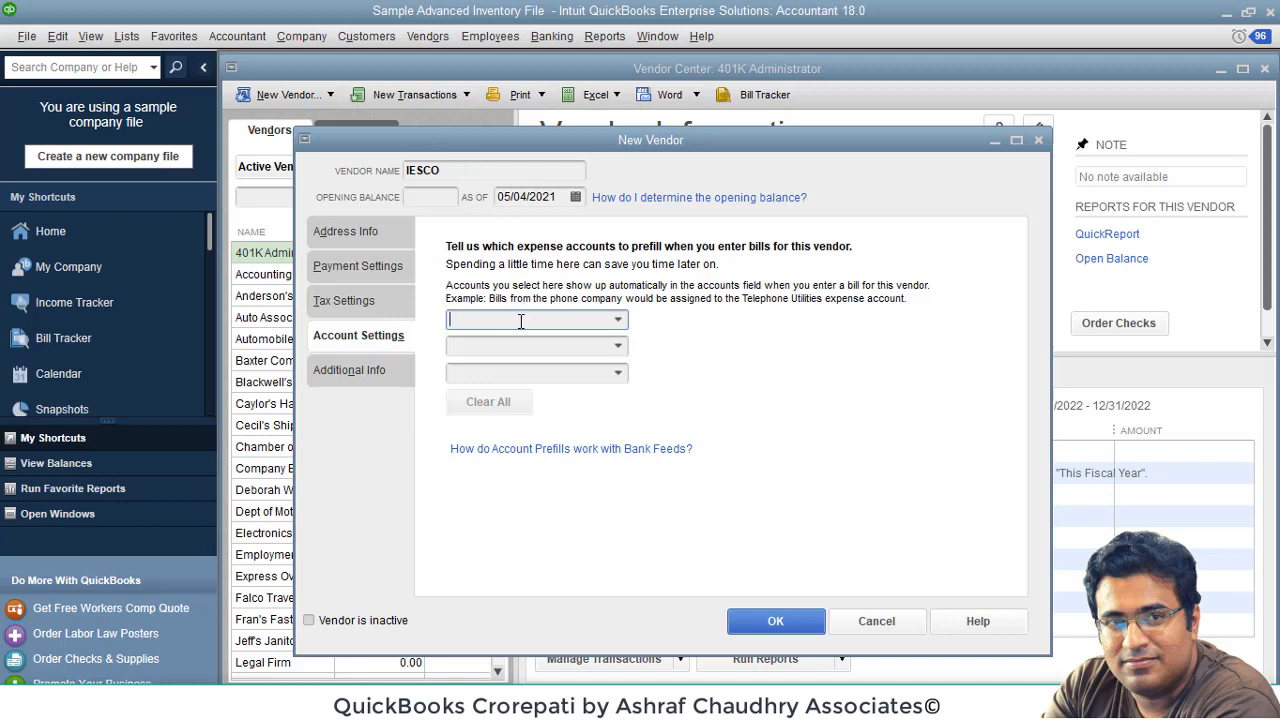
{"action": "type", "text": "L"}
{"action": "key", "text": "BackSpace"}
{"action": "key", "text": "BackSpace"}
{"action": "type", "text": "E"}
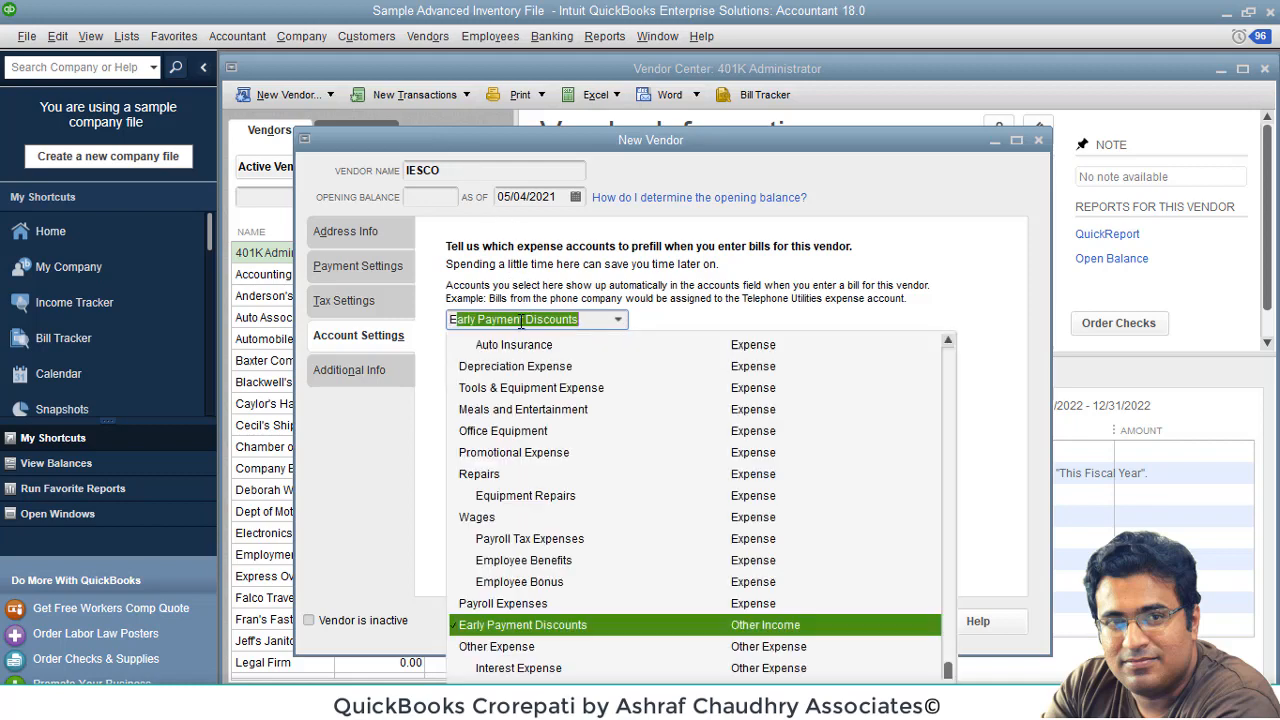
{"action": "type", "text": "LE"}
{"action": "key", "text": "BackSpace"}
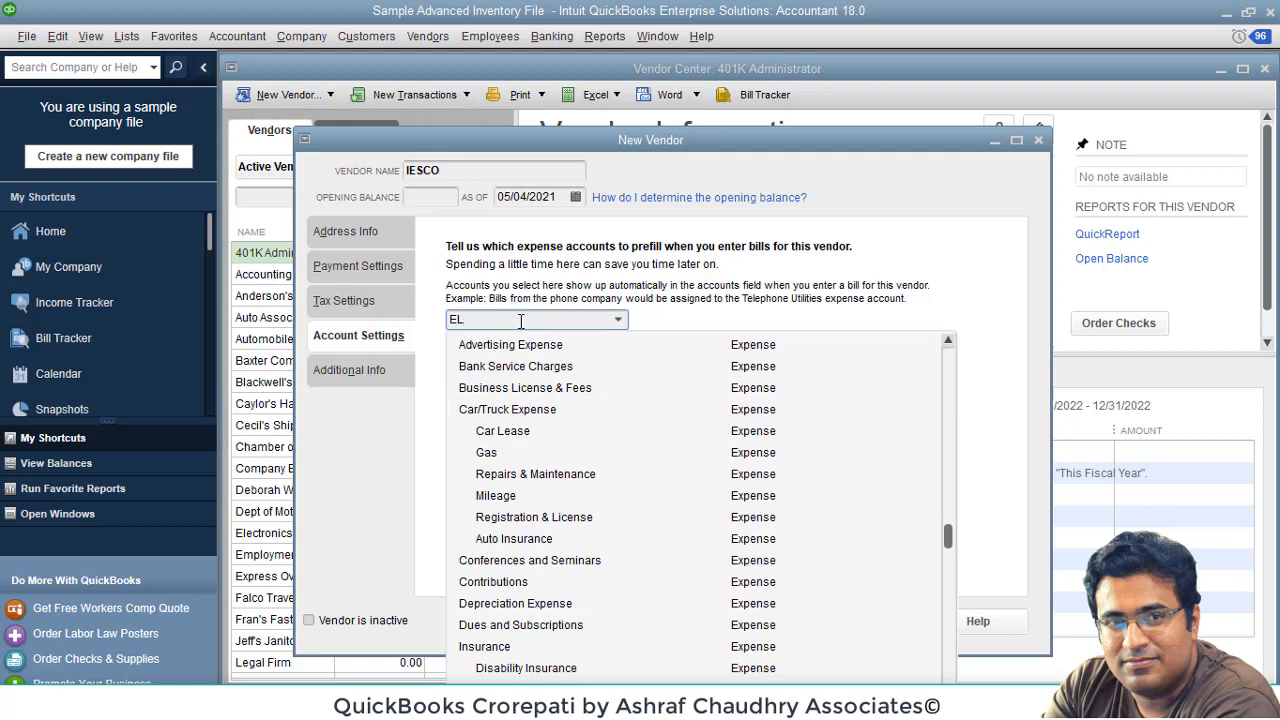
{"action": "type", "text": "E"}
{"action": "key", "text": "BackSpace"}
{"action": "type", "text": "EC"}
{"action": "left_click_drag", "start_coordinate": [949, 540], "coordinate": [943, 341]}
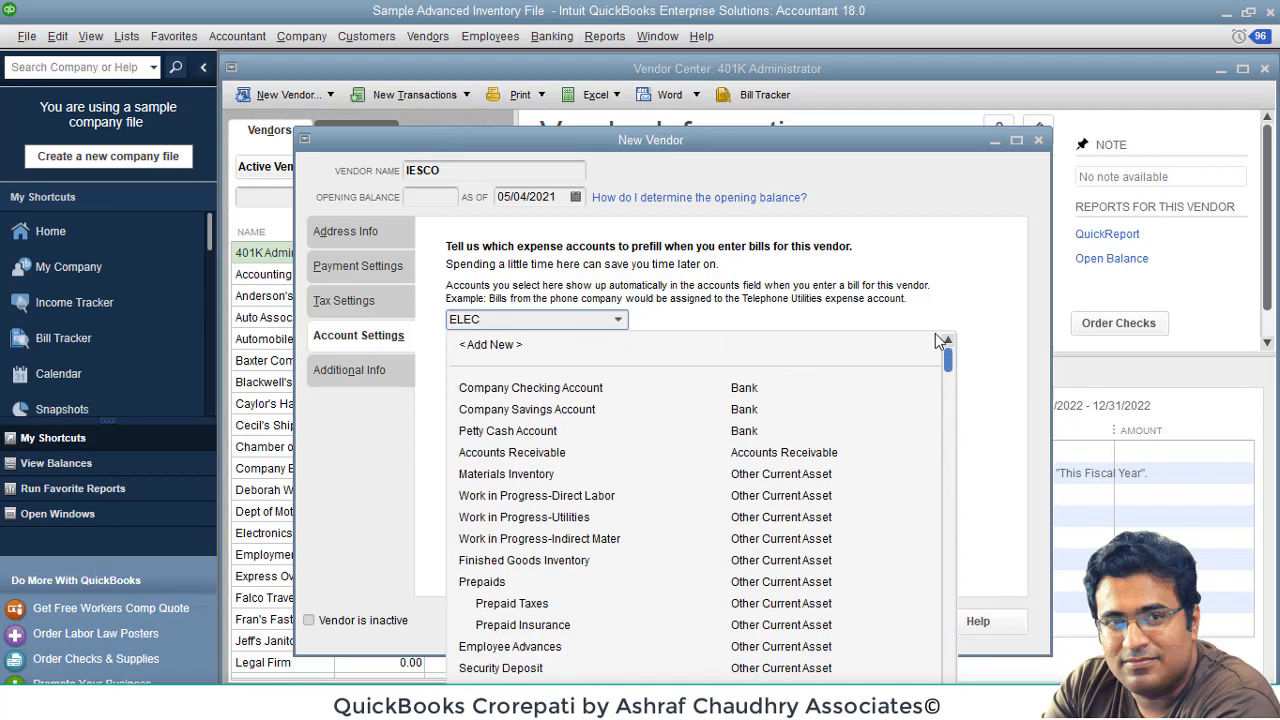
Step: Add a new Expense account named Electricity Expenses and use it as the vendor's first prefill account
{"action": "left_click", "coordinate": [485, 344]}
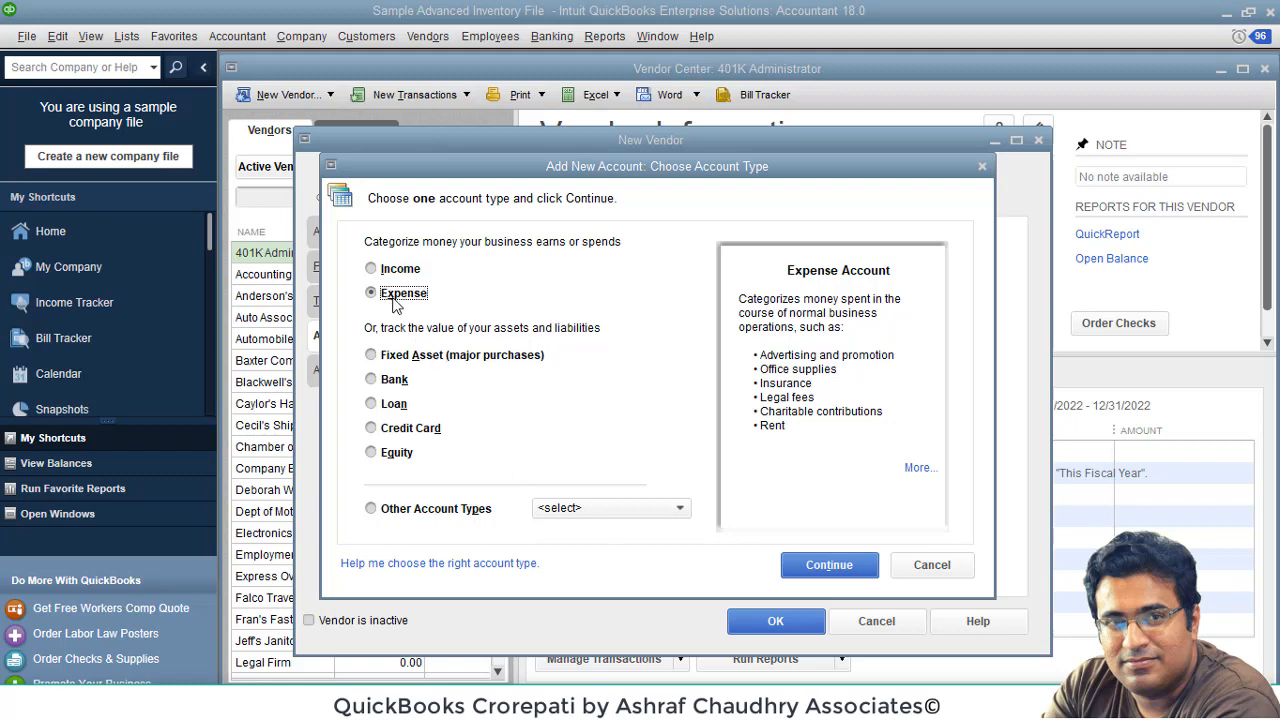
{"action": "left_click", "coordinate": [838, 566]}
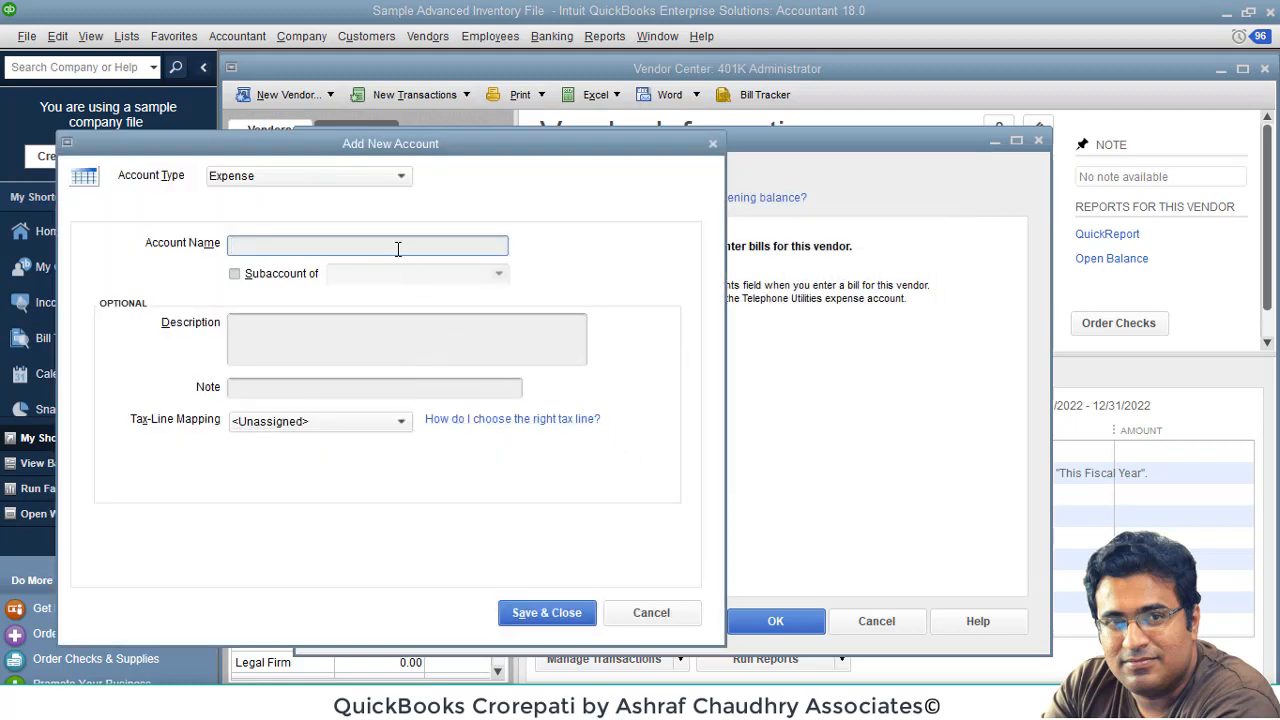
{"action": "type", "text": "Electricity Ex"}
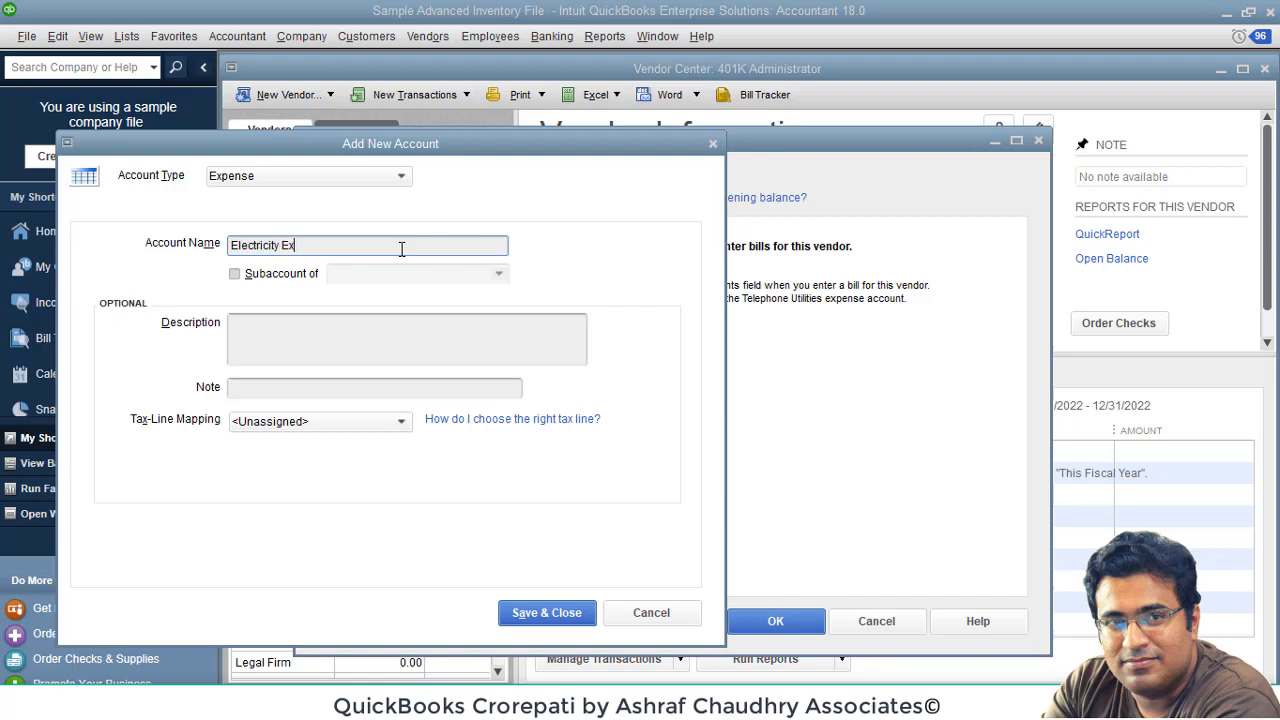
{"action": "type", "text": "penses"}
{"action": "left_click", "coordinate": [525, 614]}
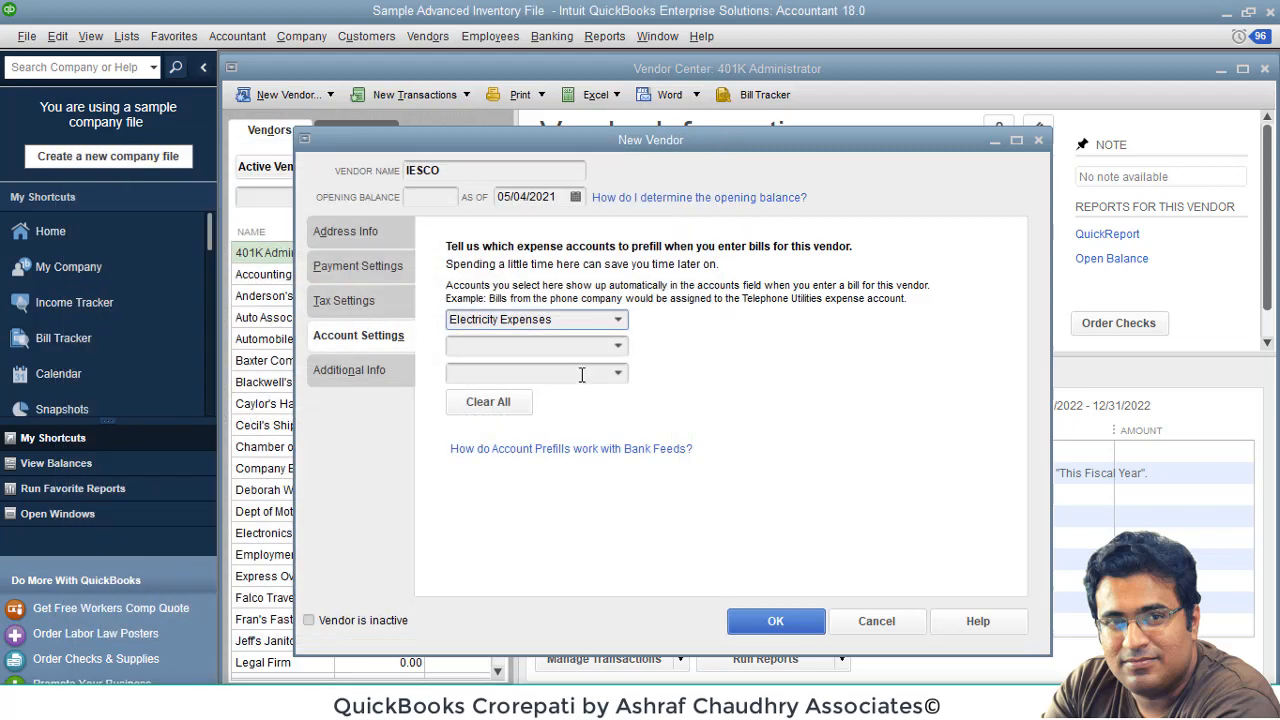
Step: Examine the two remaining prefill account fields and the vendor types offered in the additional info
{"action": "left_click", "coordinate": [584, 346]}
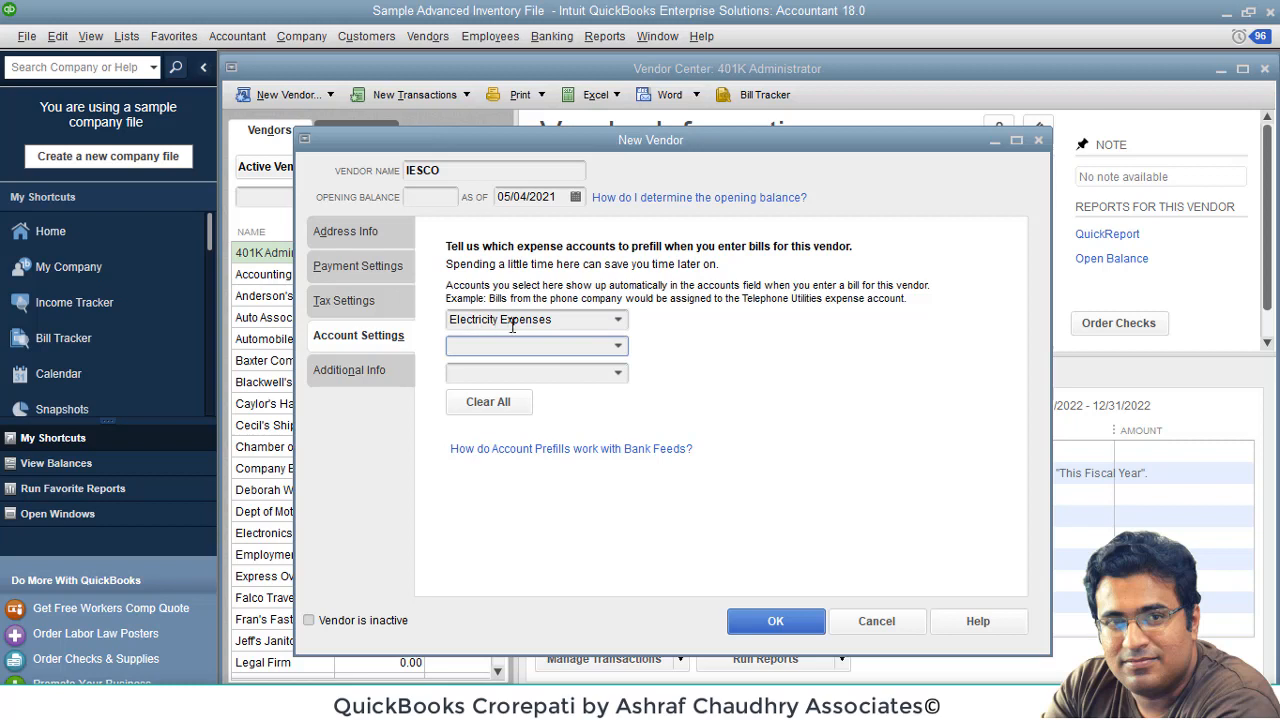
{"action": "left_click", "coordinate": [535, 366]}
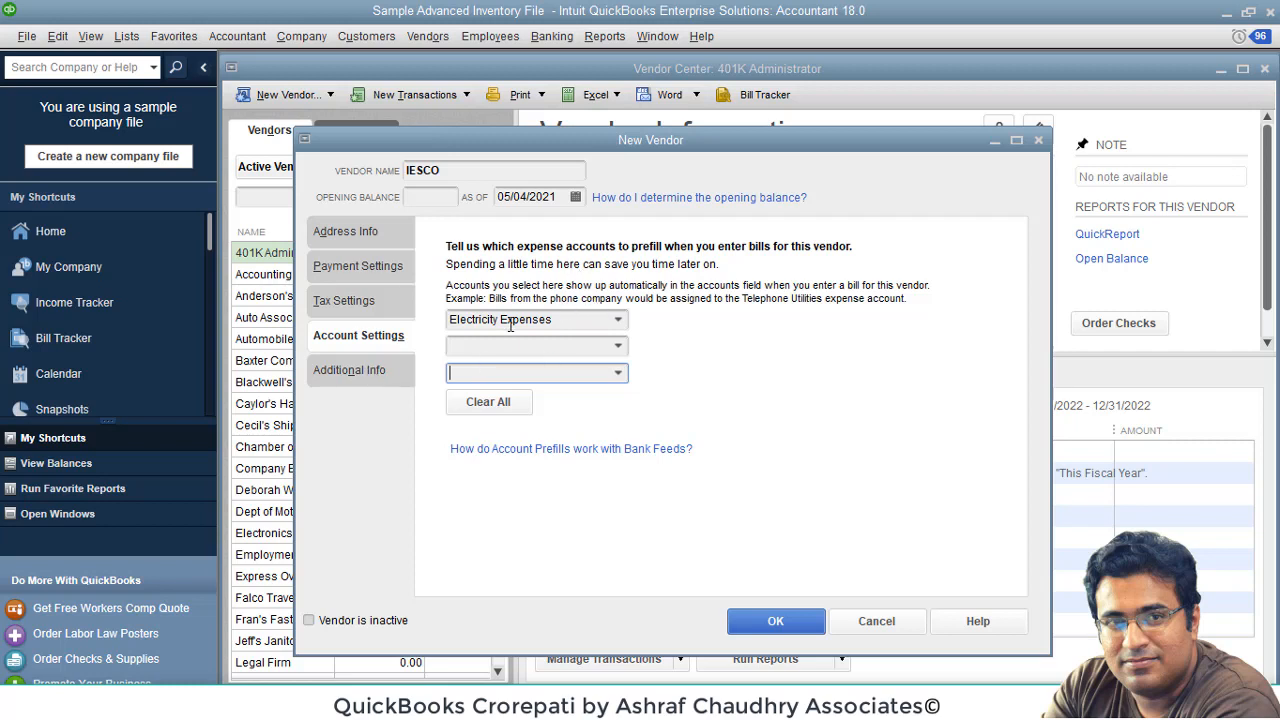
{"action": "left_click", "coordinate": [362, 370]}
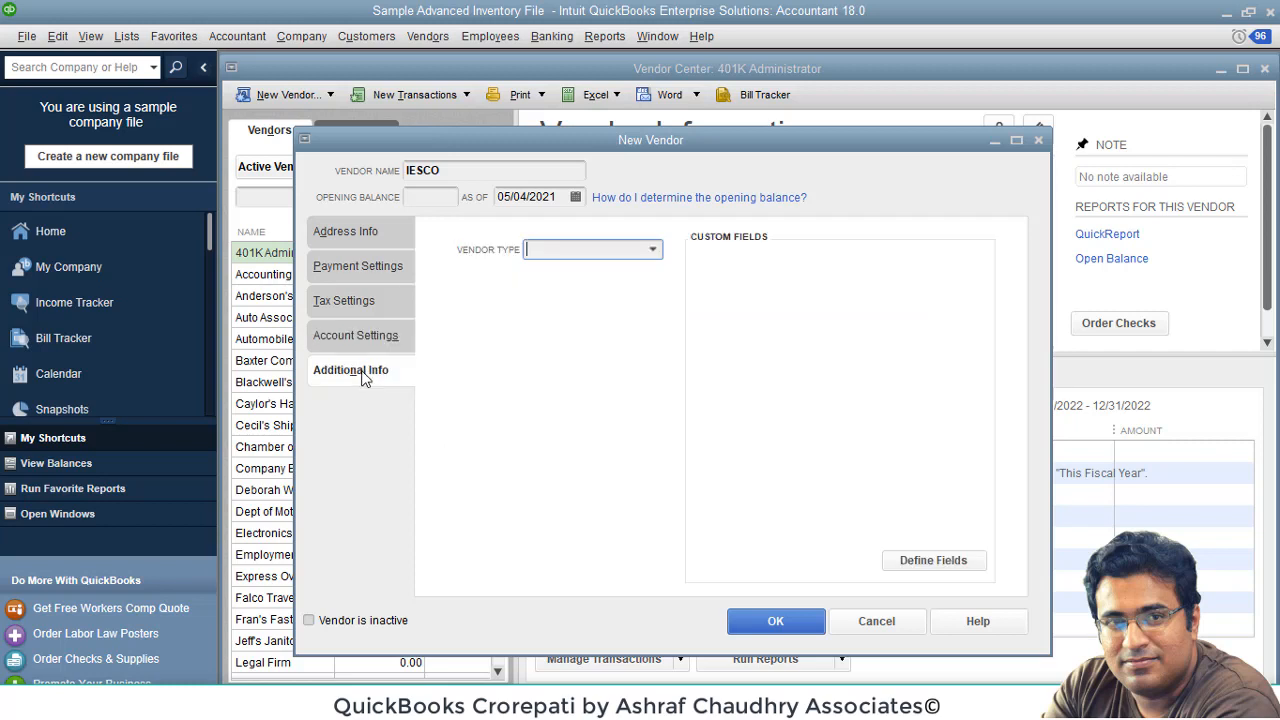
{"action": "left_click", "coordinate": [653, 250]}
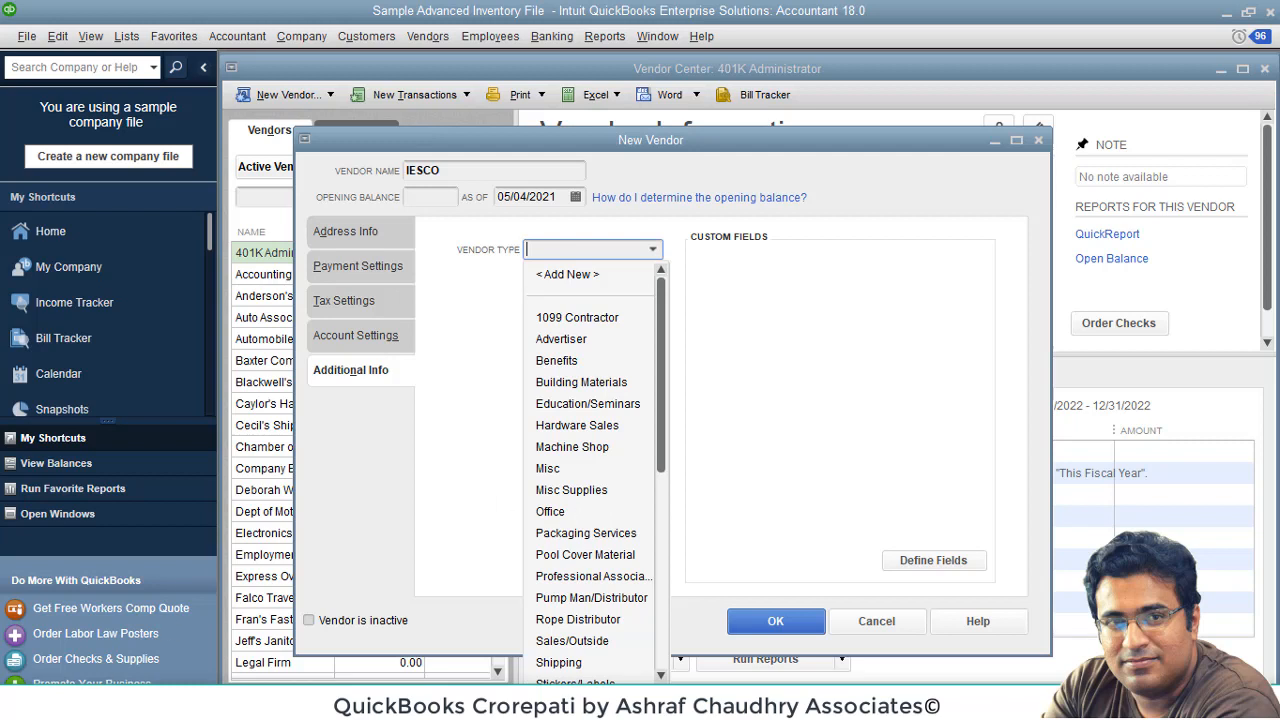
{"action": "left_click", "coordinate": [672, 704]}
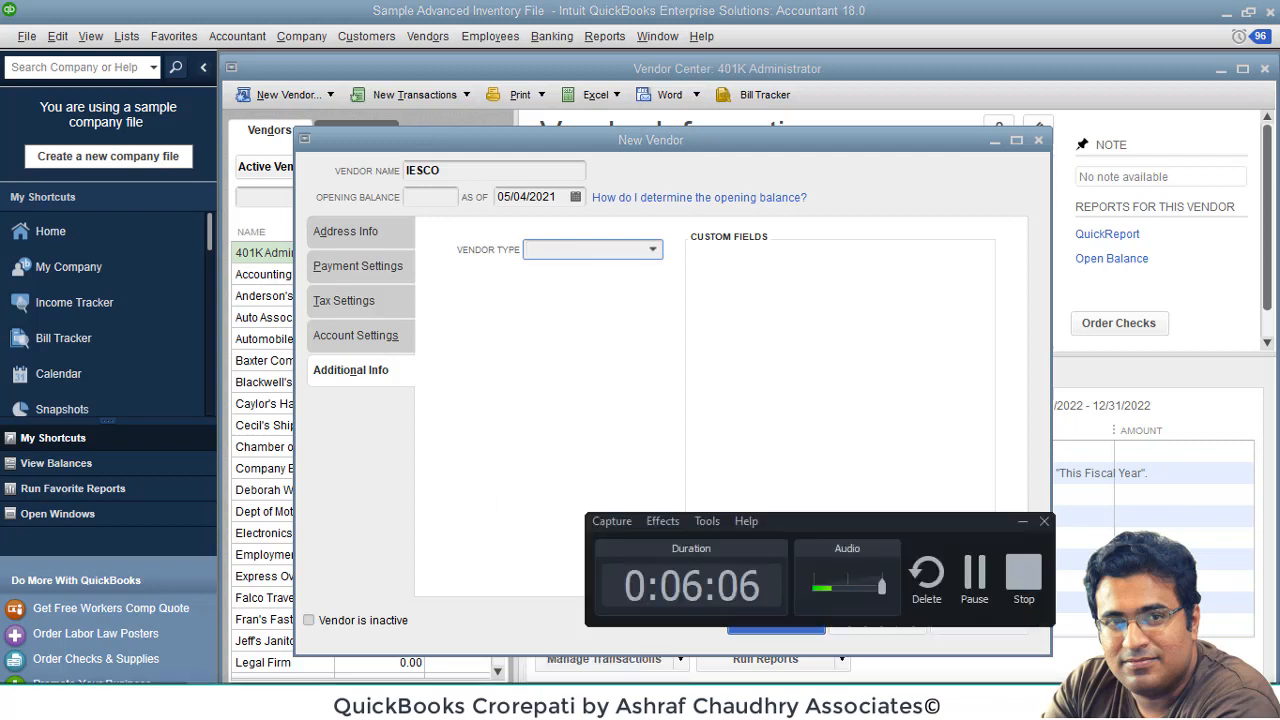
Step: Set the new vendor's type to Misc and check the type list for the option to add a new one
{"action": "left_click", "coordinate": [975, 572]}
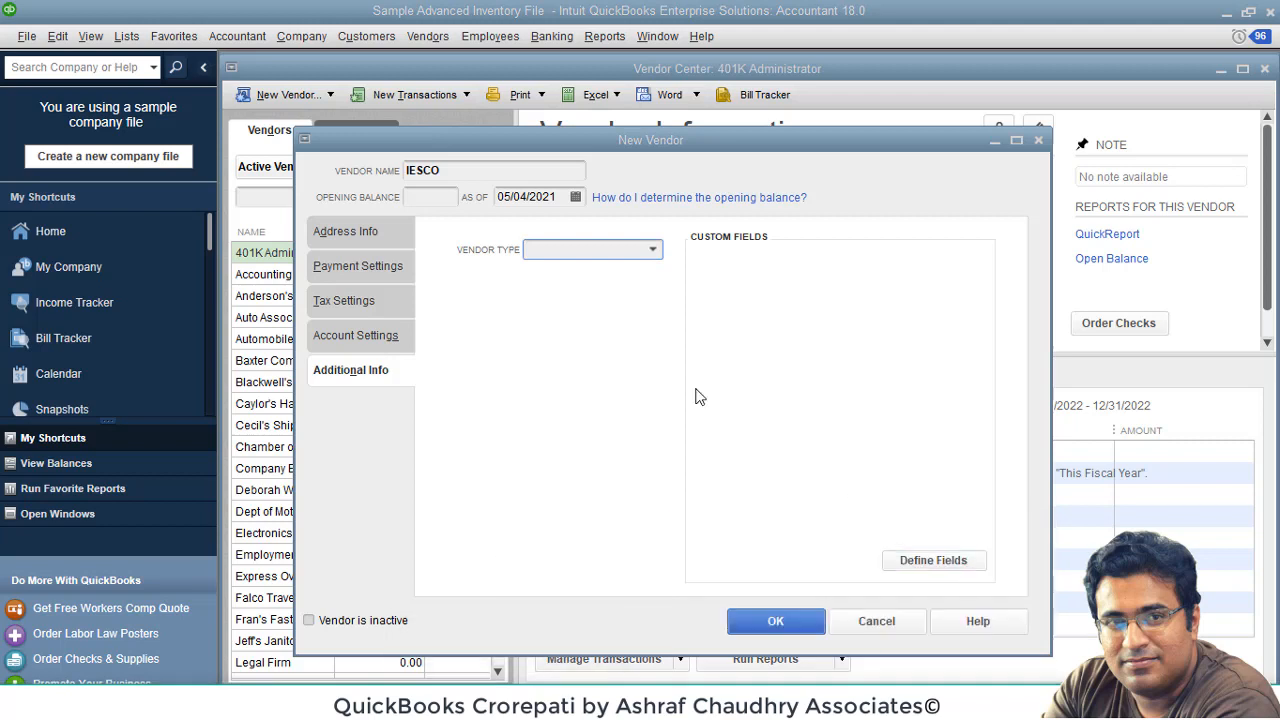
{"action": "left_click", "coordinate": [652, 253]}
{"action": "scroll", "coordinate": [668, 490], "scroll_direction": "down", "scroll_amount": 1}
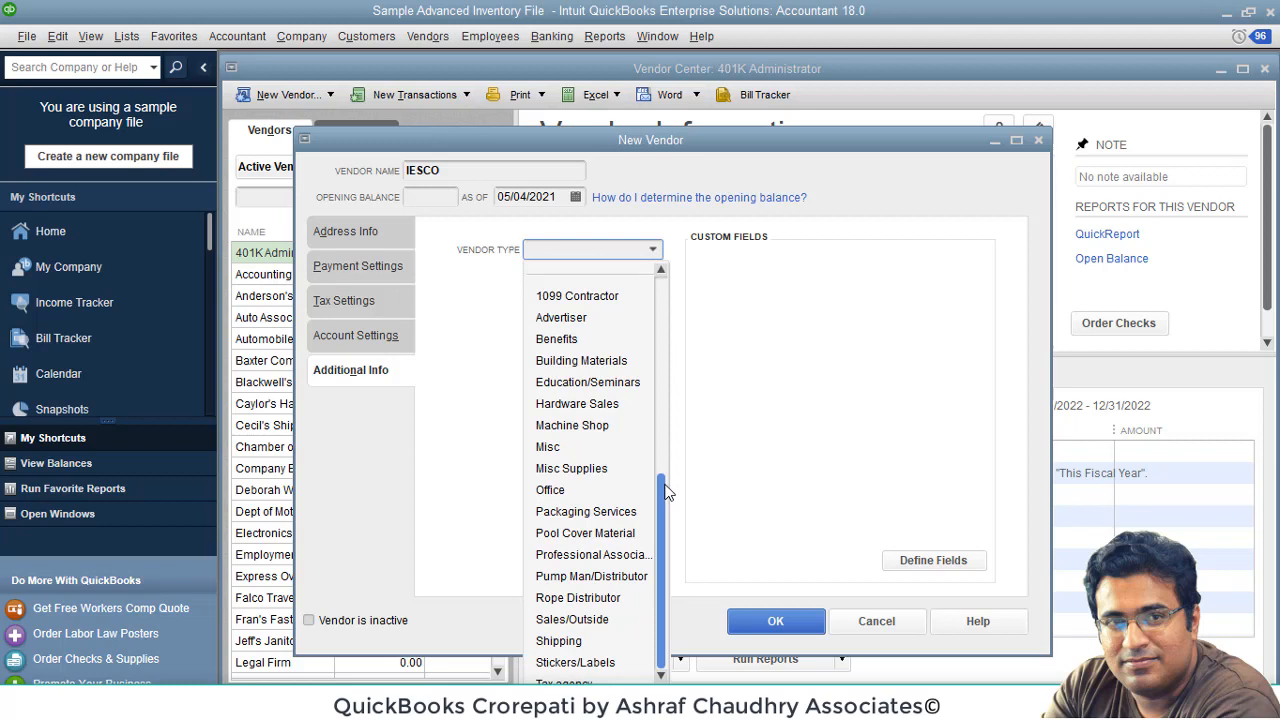
{"action": "left_click", "coordinate": [586, 450]}
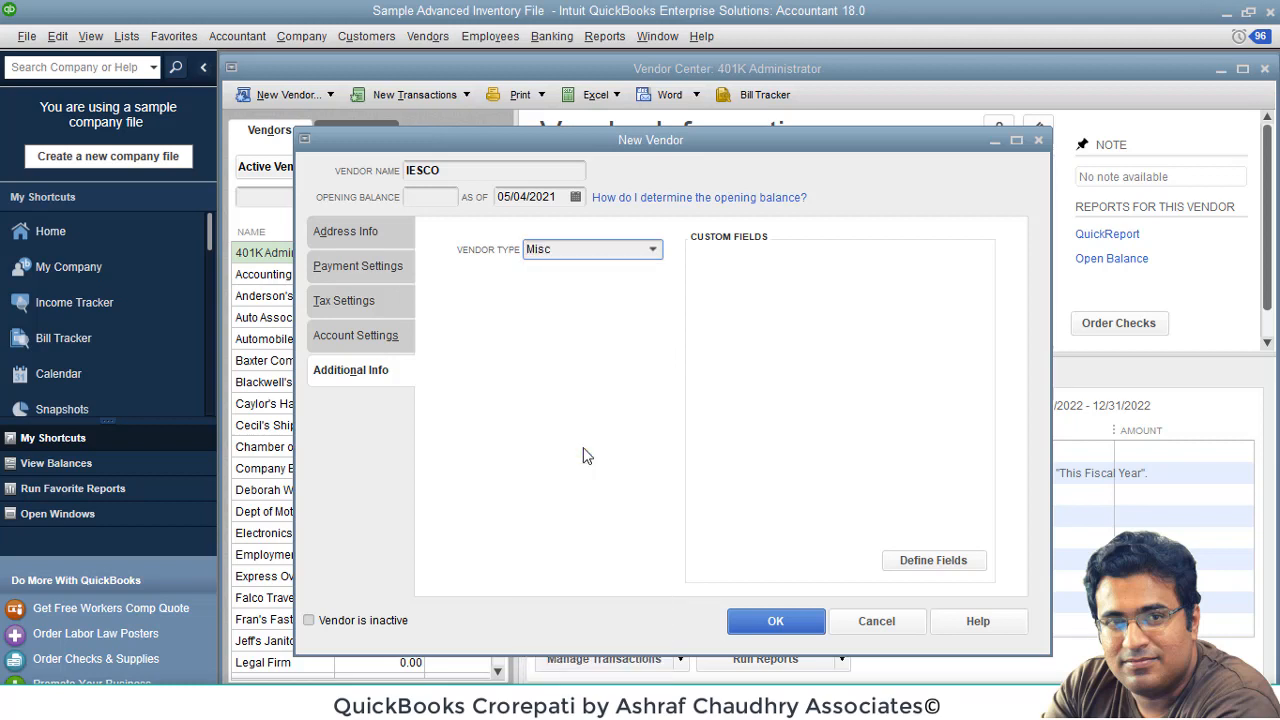
{"action": "left_click", "coordinate": [652, 249]}
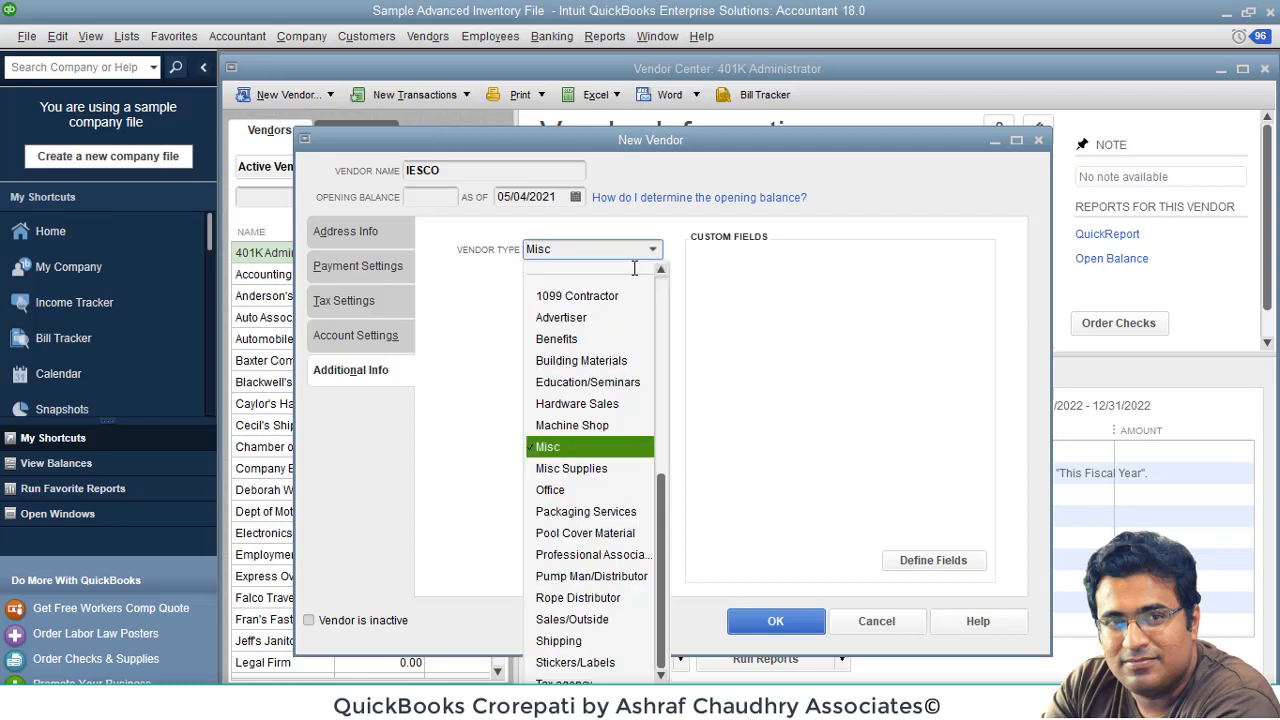
{"action": "scroll", "coordinate": [597, 314], "scroll_direction": "up", "scroll_amount": 1}
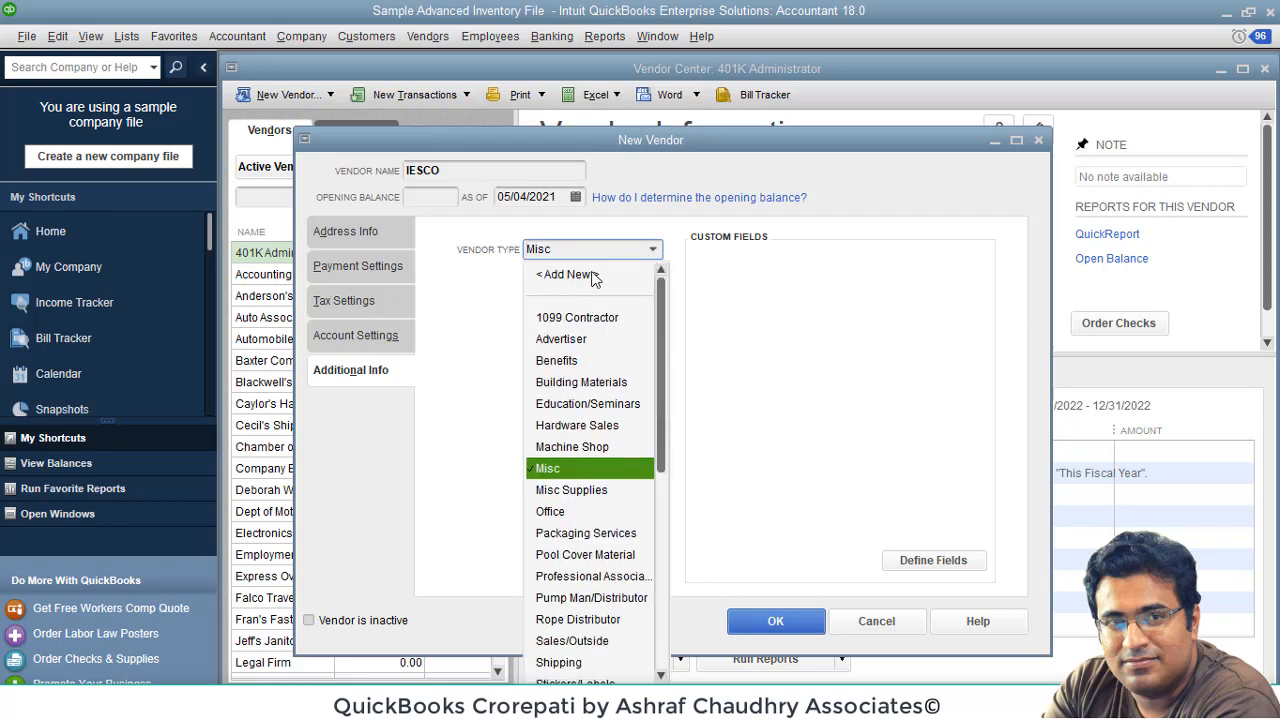
{"action": "left_click", "coordinate": [489, 297]}
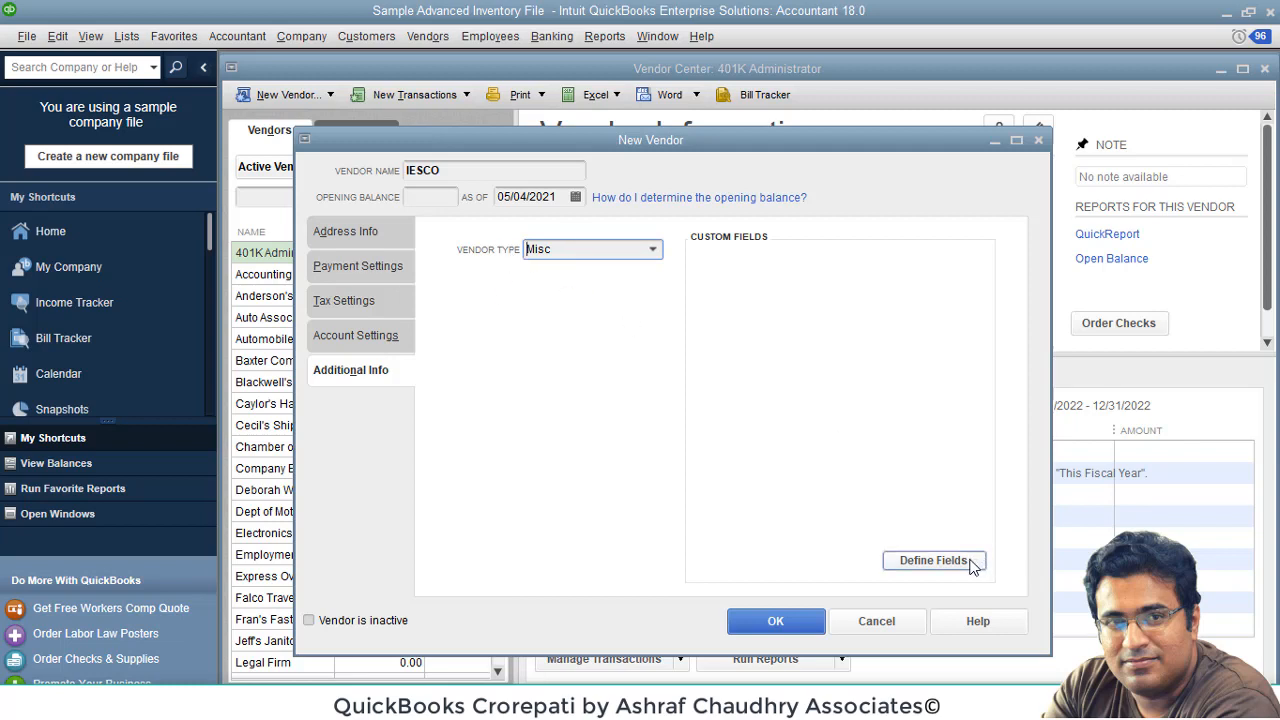
Step: Examine the custom fields setup for names, including which labels apply to vendors, data kinds and required options
{"action": "left_click", "coordinate": [934, 560]}
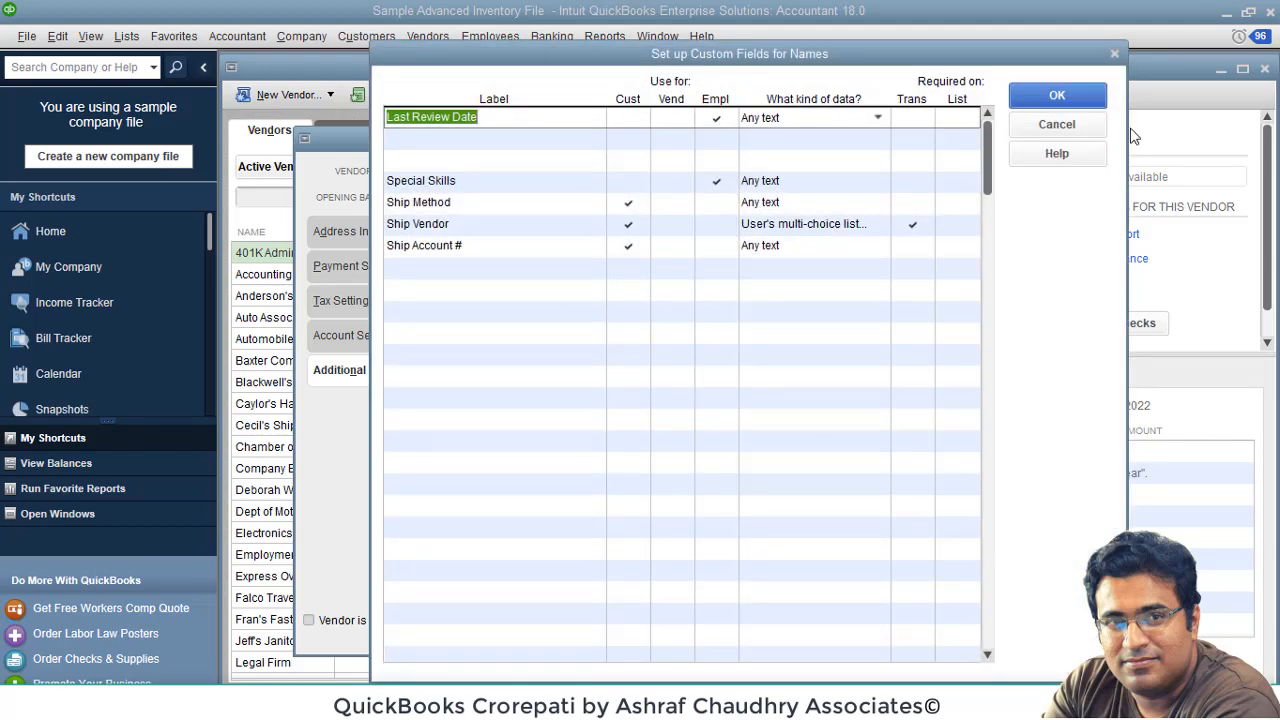
{"action": "left_click", "coordinate": [1113, 56]}
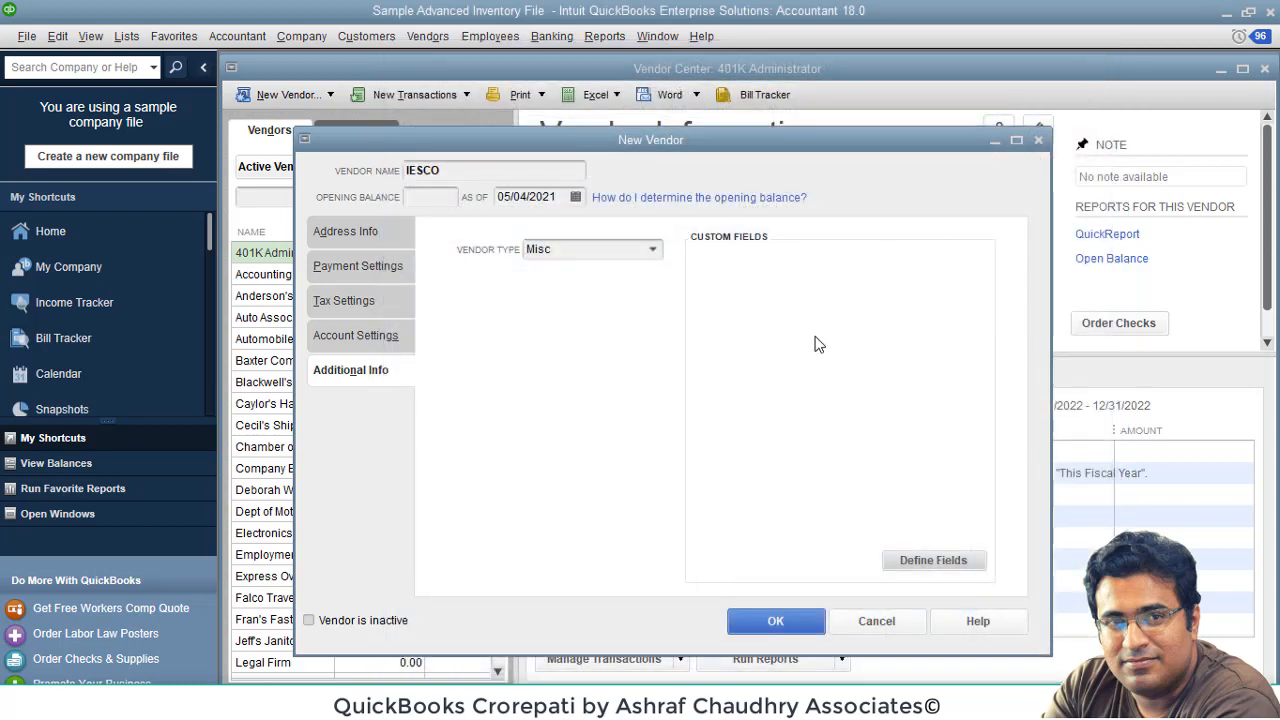
{"action": "left_click", "coordinate": [927, 561]}
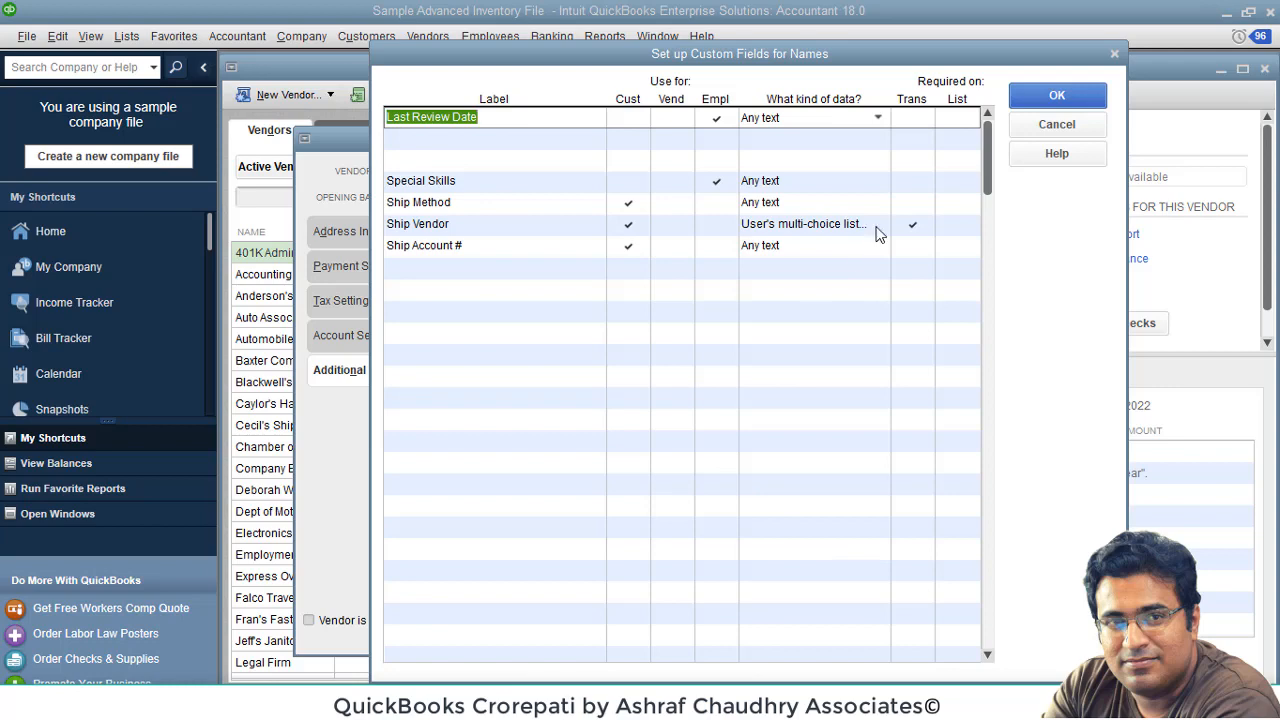
{"action": "left_click", "coordinate": [1116, 54]}
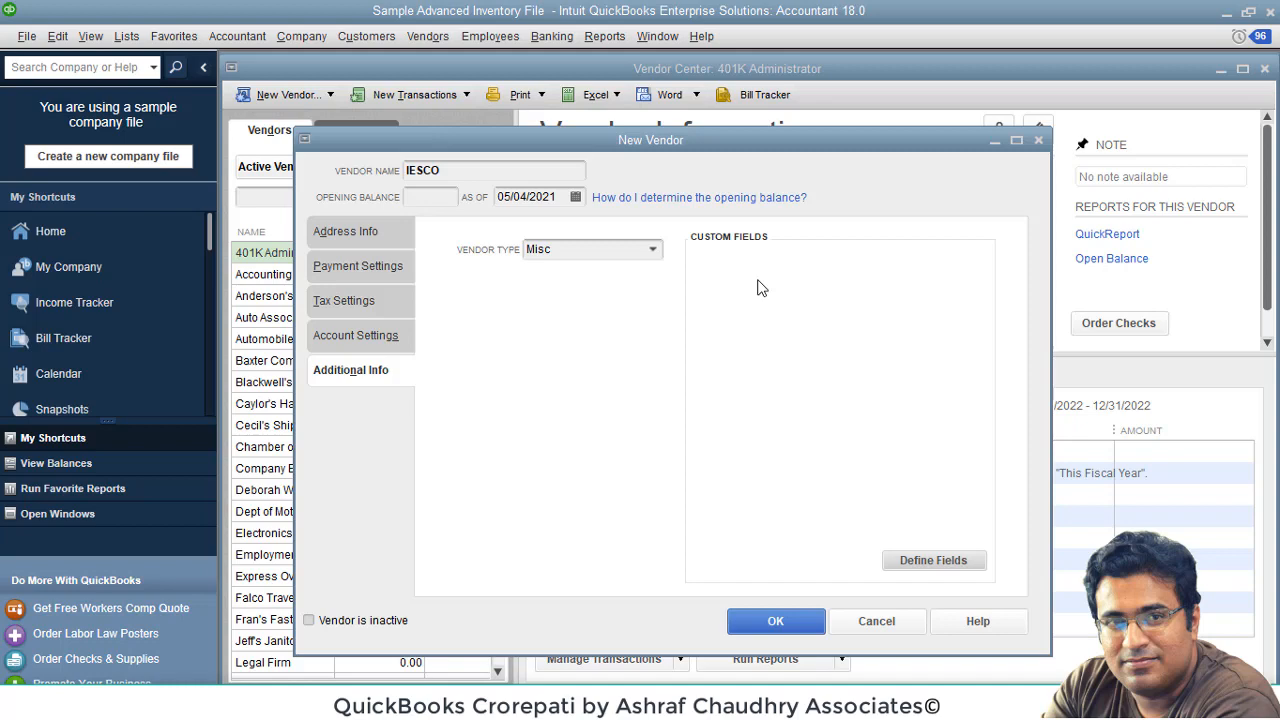
Step: Save the new IESCO vendor and close the Vendor Center
{"action": "left_click", "coordinate": [776, 620]}
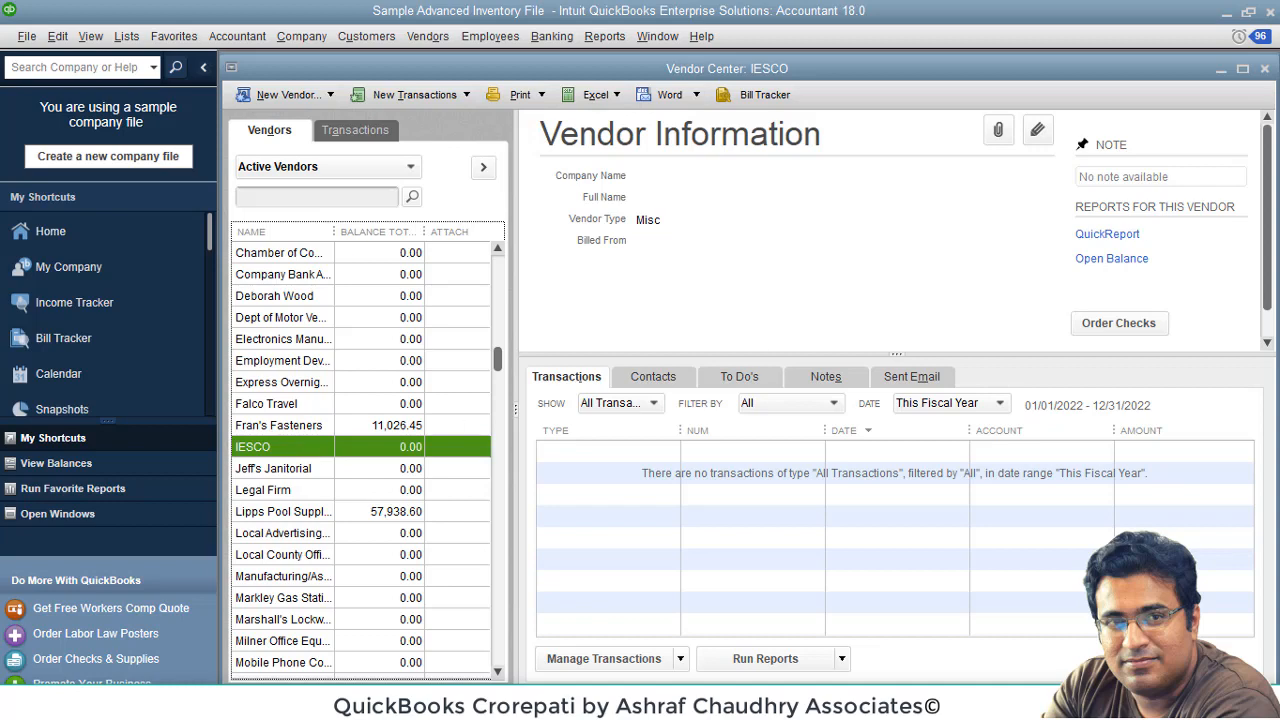
{"action": "left_click", "coordinate": [1265, 68]}
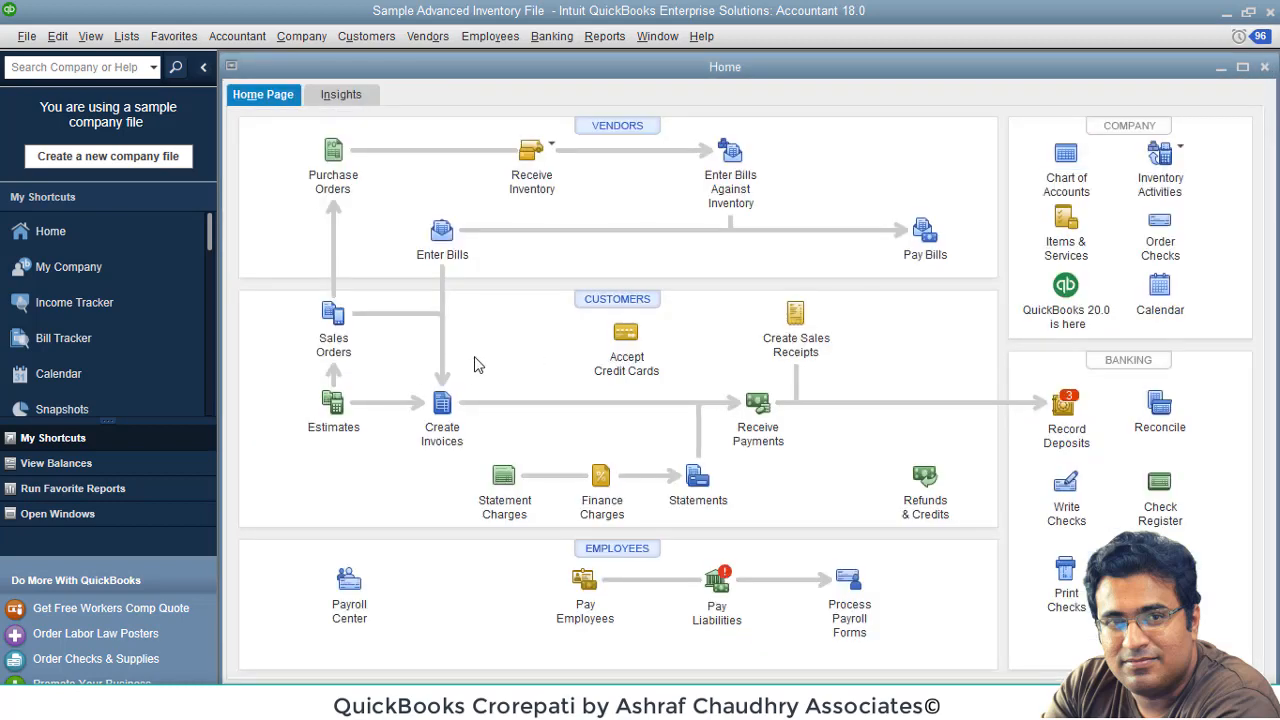
Step: Start a new bill in a maximized window and choose IESCO as its vendor
{"action": "left_click", "coordinate": [446, 233]}
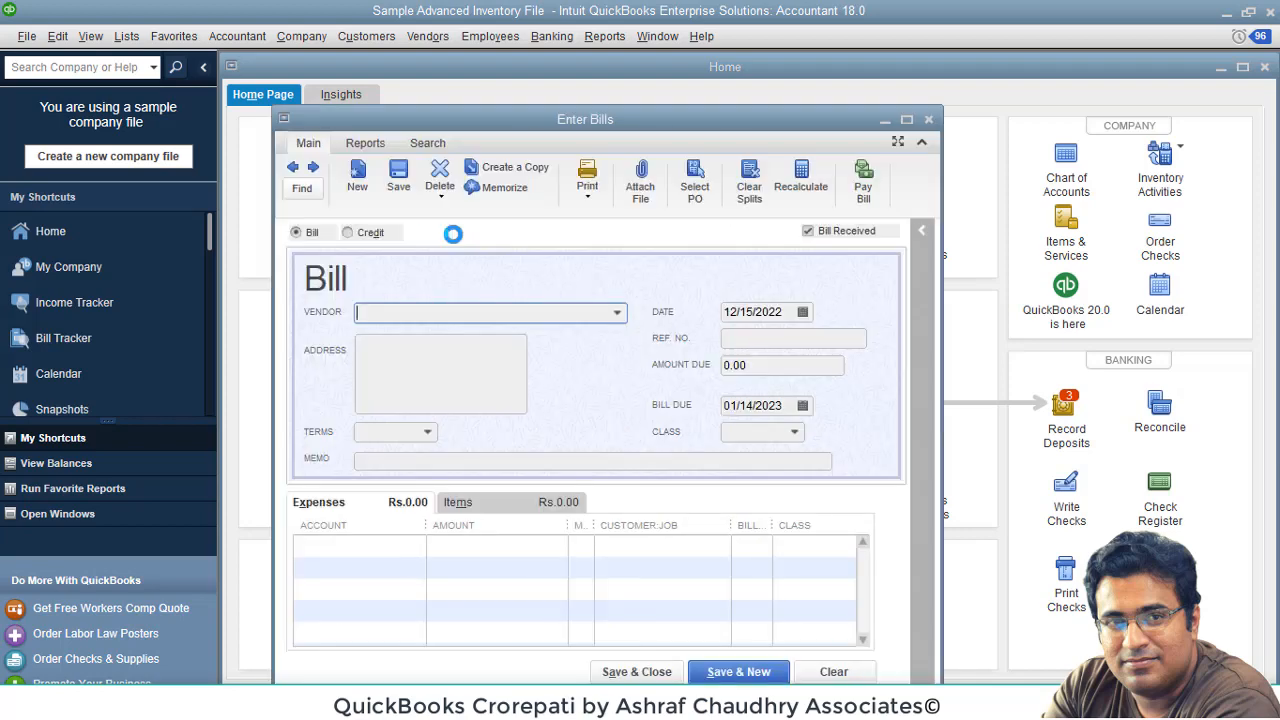
{"action": "left_click", "coordinate": [906, 120]}
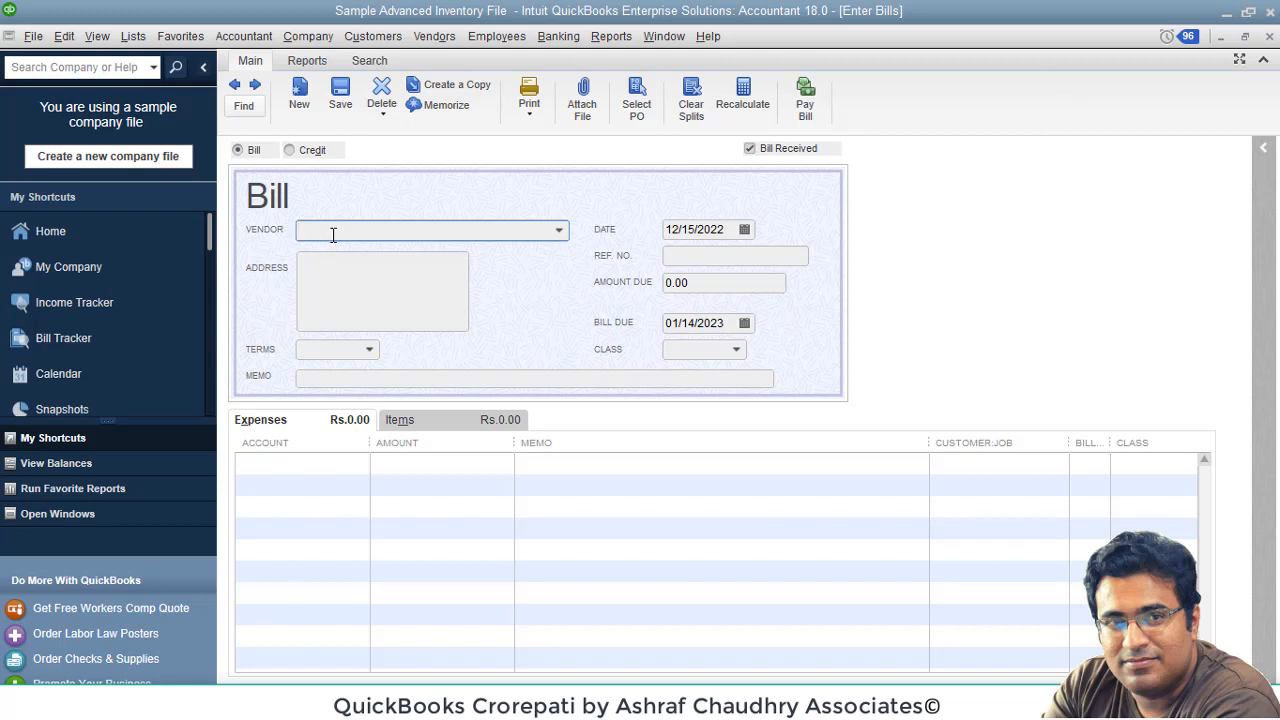
{"action": "type", "text": "IESCO"}
{"action": "key", "text": "Tab"}
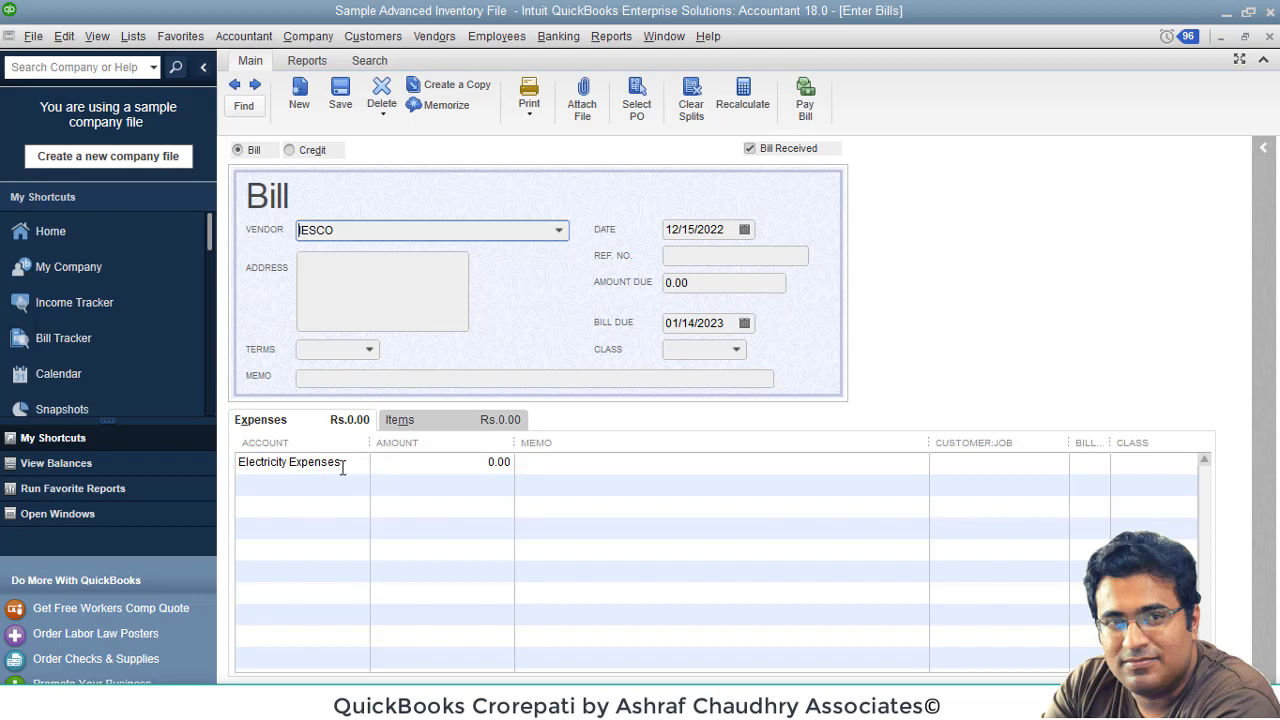
Step: Enter an amount of 40,000 for the Electricity Expenses line of the IESCO bill
{"action": "left_click", "coordinate": [409, 427]}
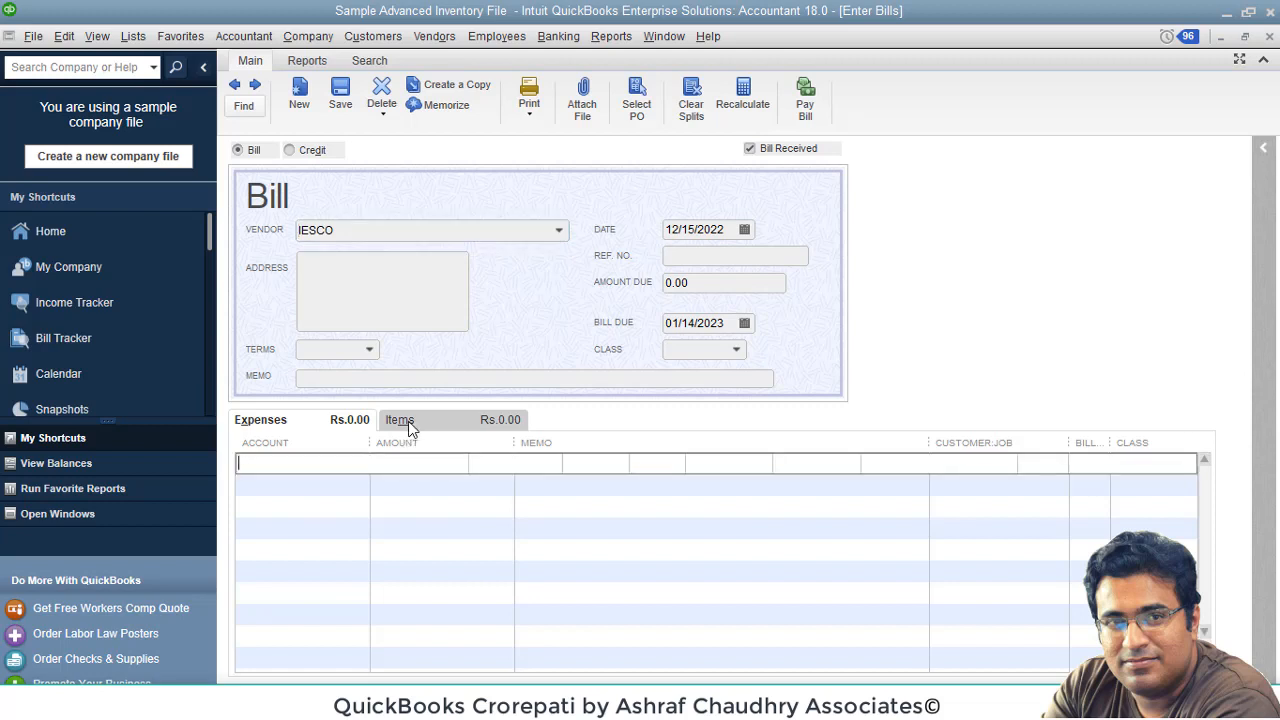
{"action": "left_click", "coordinate": [277, 421]}
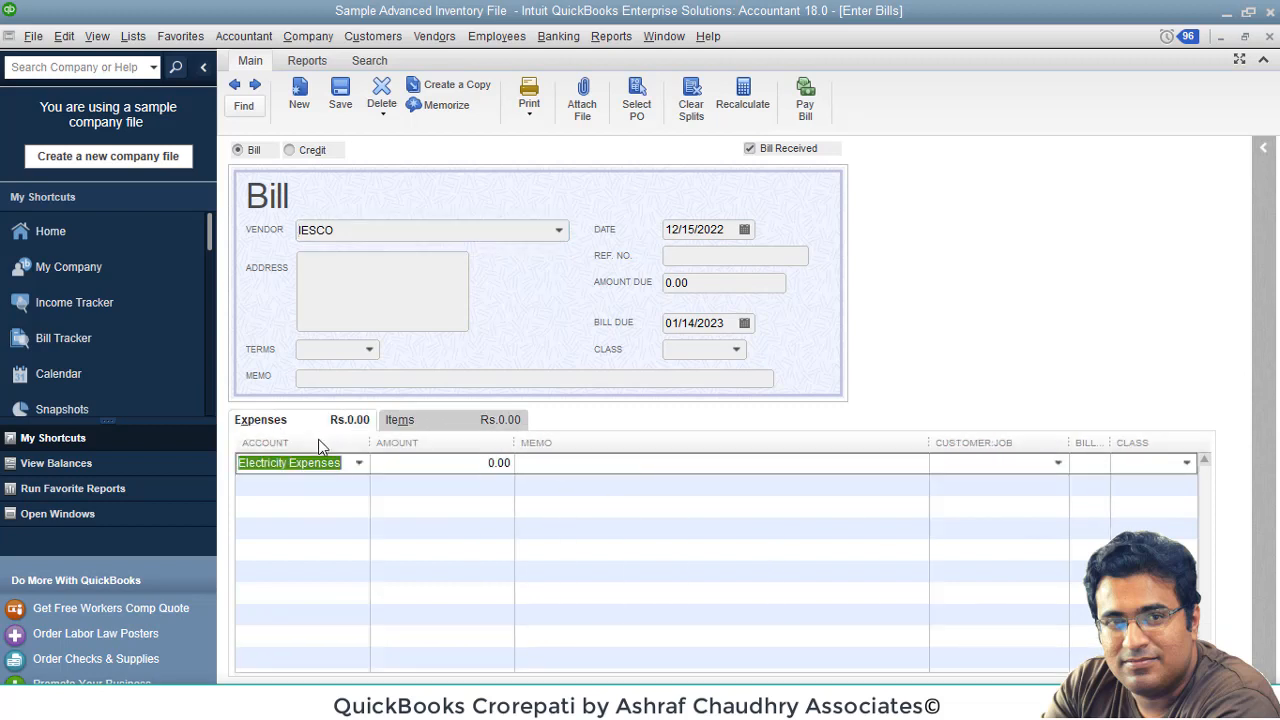
{"action": "left_click", "coordinate": [455, 462]}
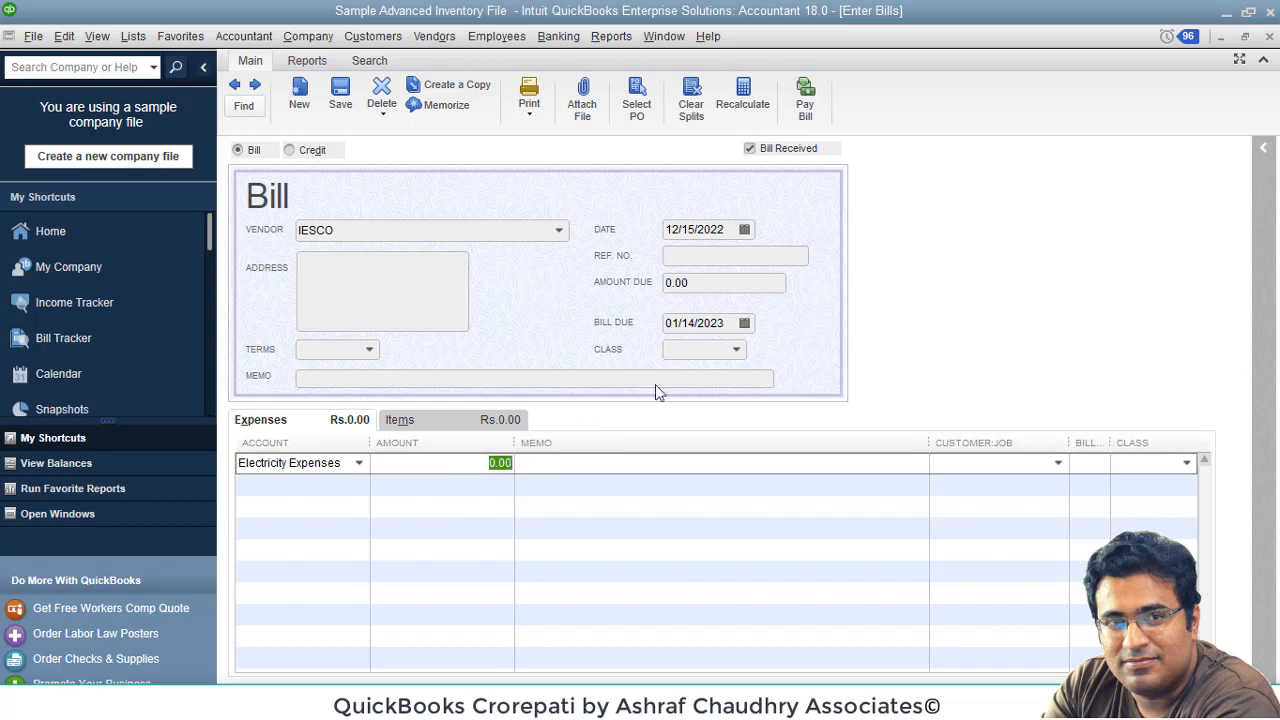
{"action": "left_click", "coordinate": [701, 257]}
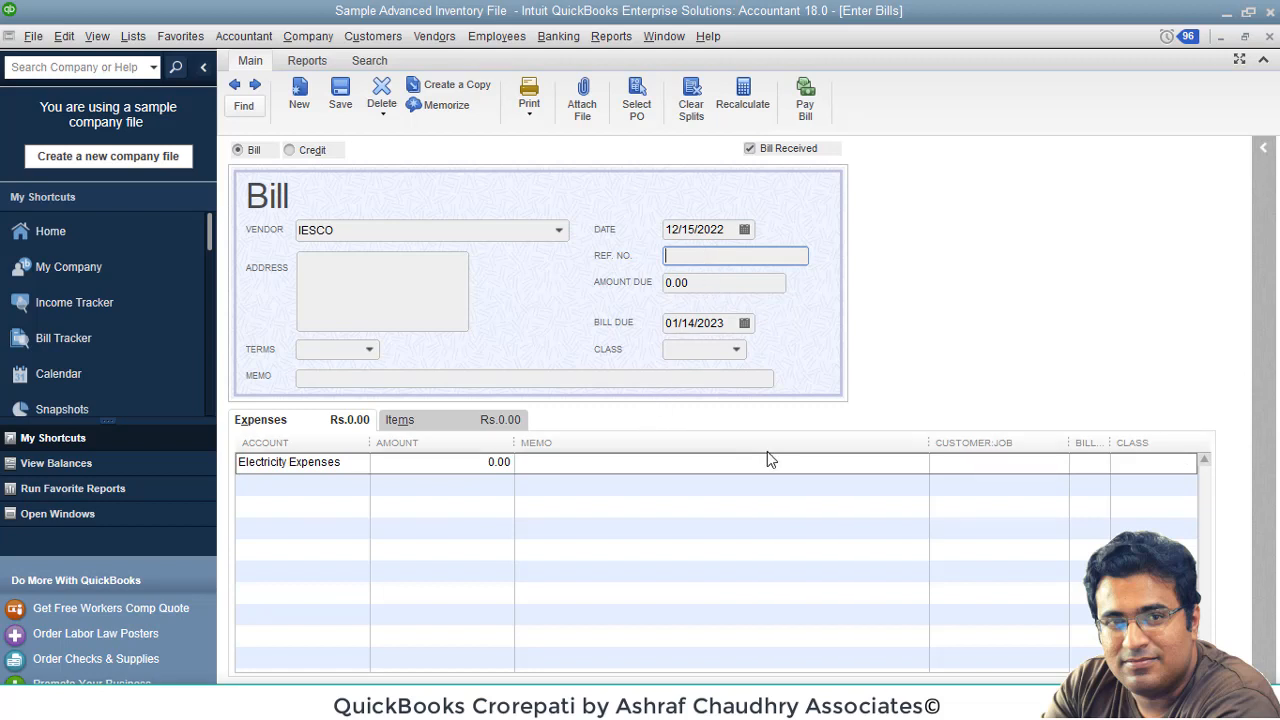
{"action": "left_click", "coordinate": [466, 463]}
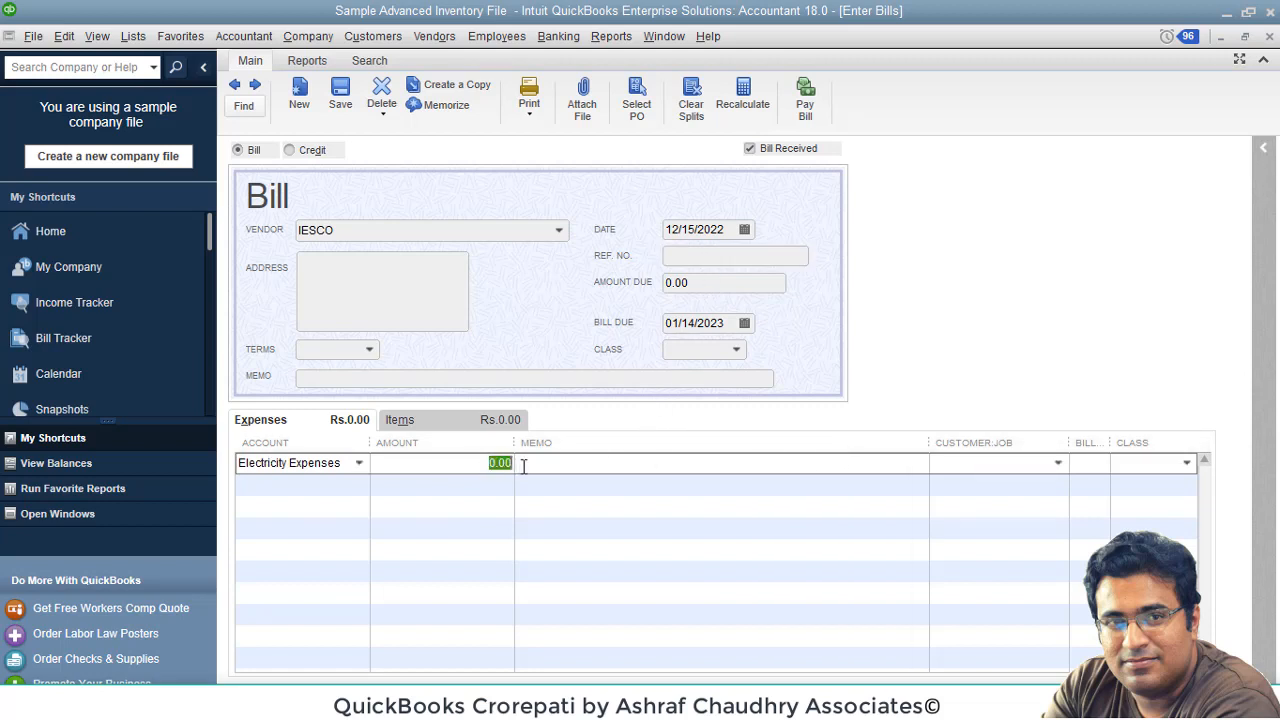
{"action": "type", "text": "40000"}
{"action": "left_click", "coordinate": [737, 505]}
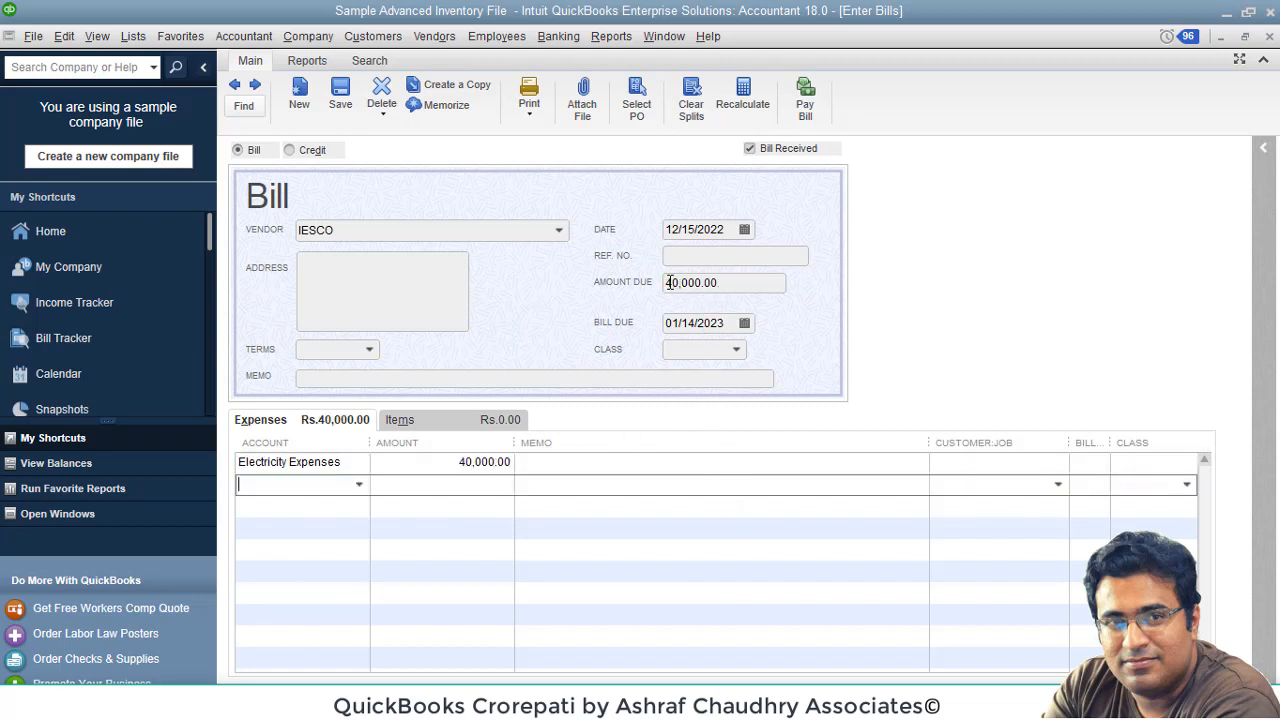
Step: Set the bill's due date to 01/10/2023 and look through the available classes without assigning one
{"action": "left_click", "coordinate": [744, 325]}
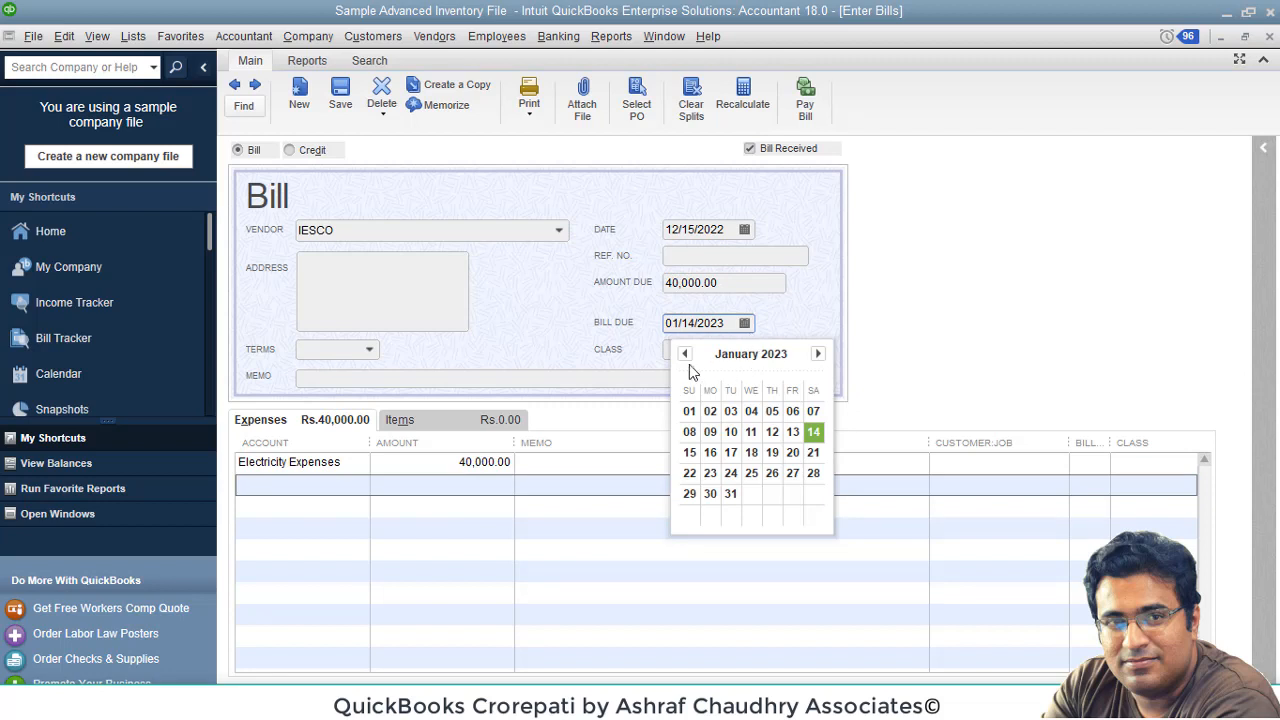
{"action": "left_click", "coordinate": [731, 431]}
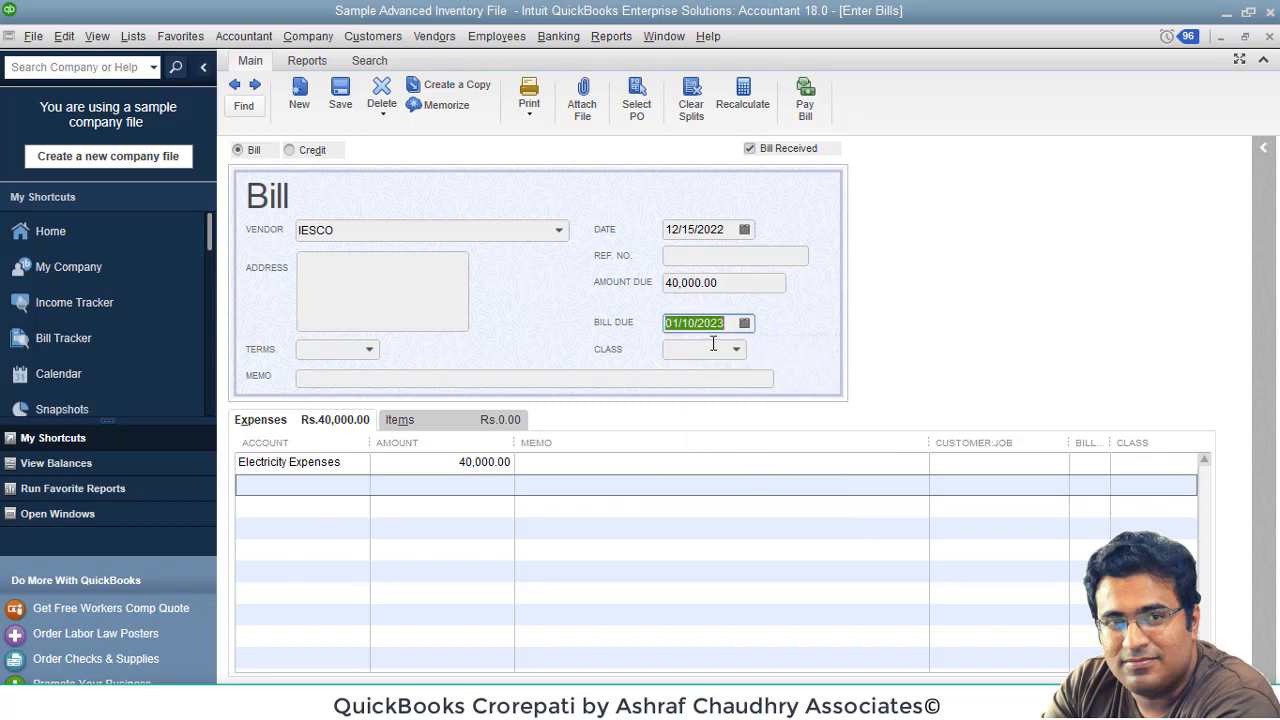
{"action": "left_click", "coordinate": [716, 352]}
{"action": "left_click", "coordinate": [743, 357]}
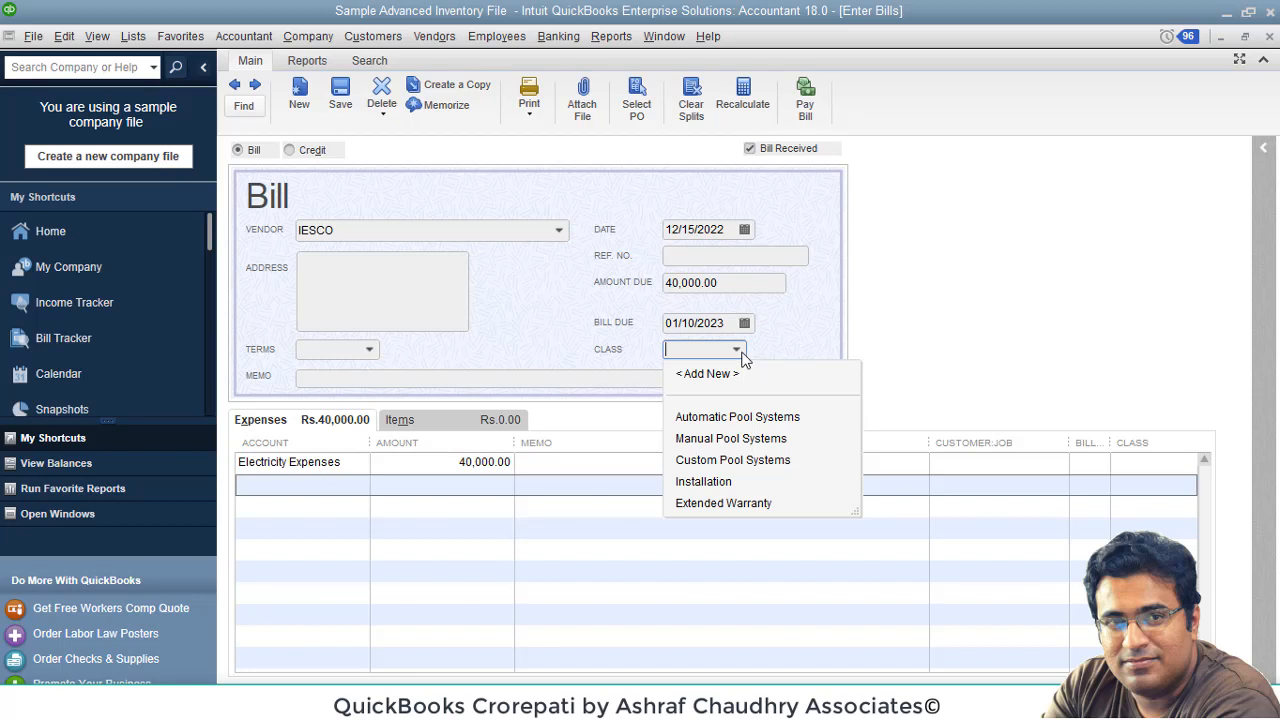
{"action": "left_click", "coordinate": [785, 345]}
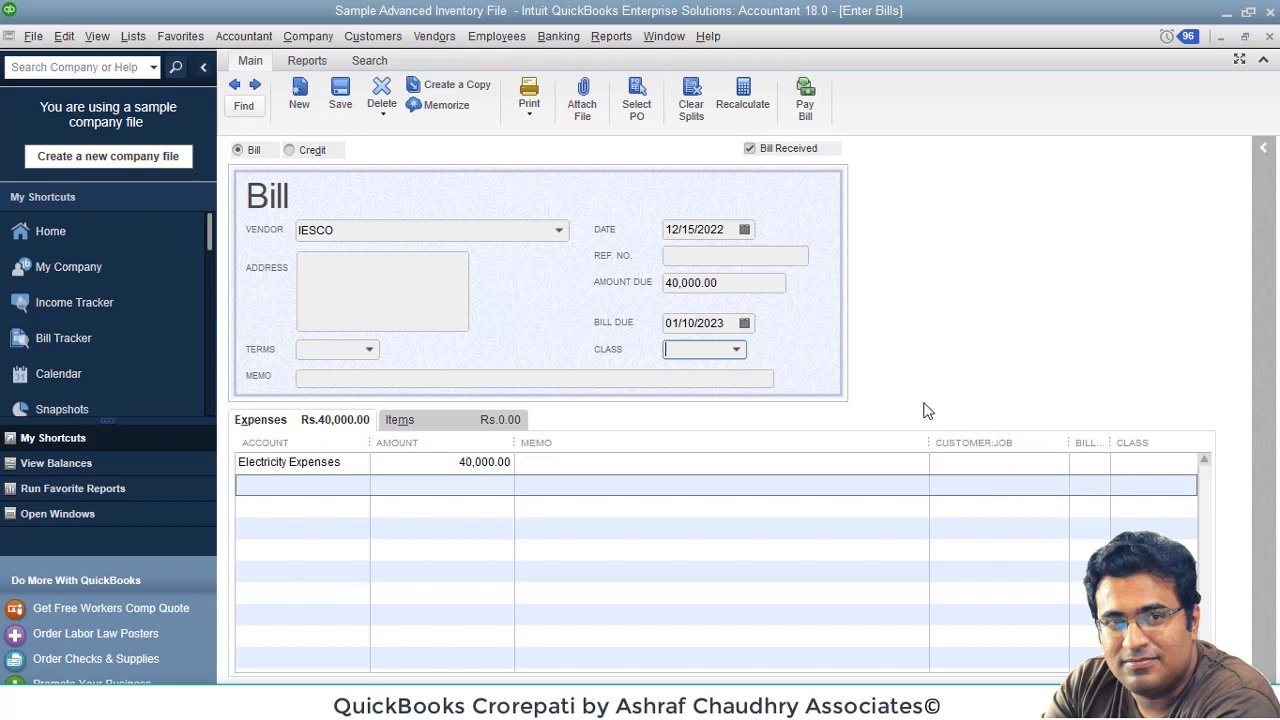
Step: Enter 3344 as the bill's reference number, and save and close the bill
{"action": "left_click", "coordinate": [752, 258]}
{"action": "type", "text": "3344"}
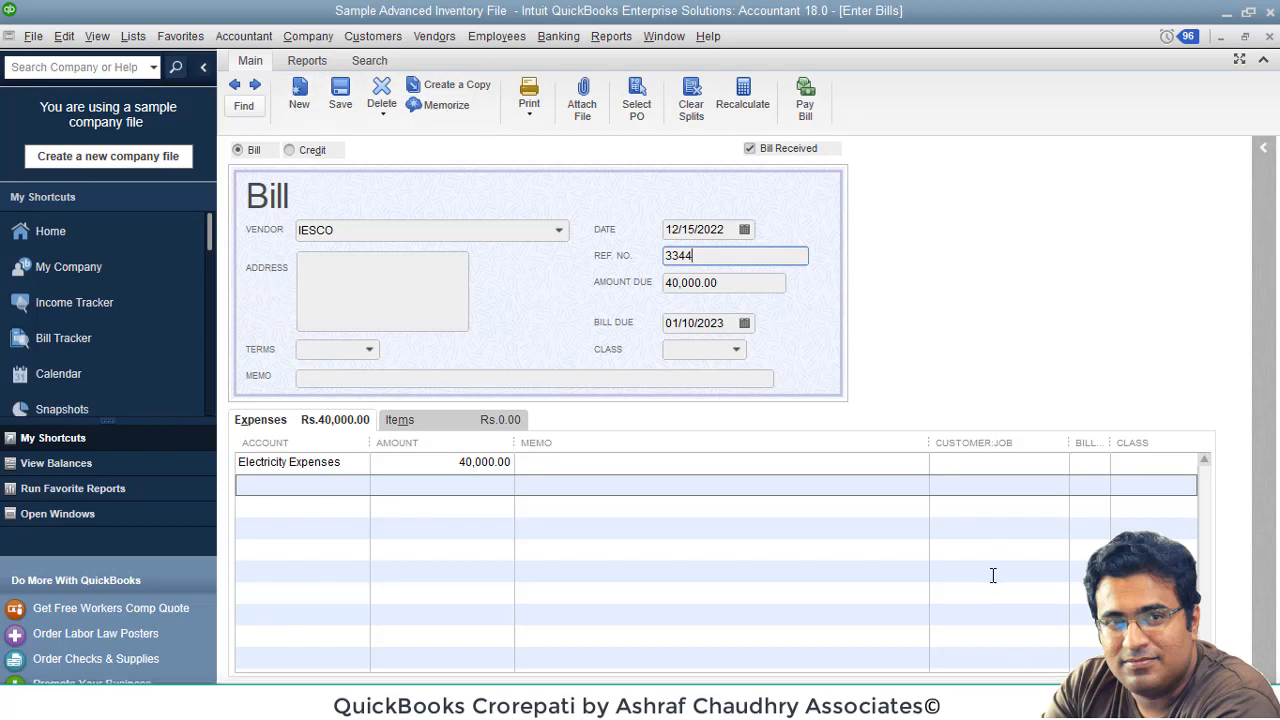
{"action": "left_click", "coordinate": [932, 696]}
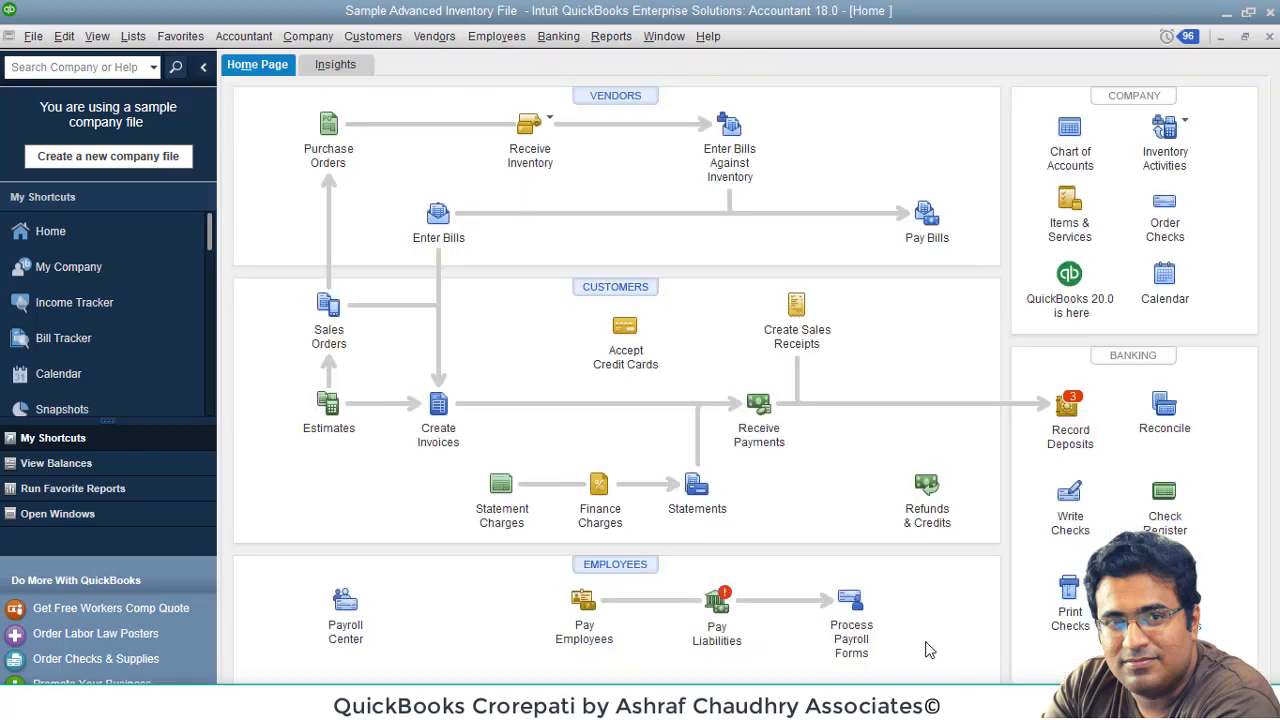
Step: Review IESCO's balance and recorded transactions in the Vendor Center, along with the available vendor transaction types
{"action": "left_click", "coordinate": [616, 97]}
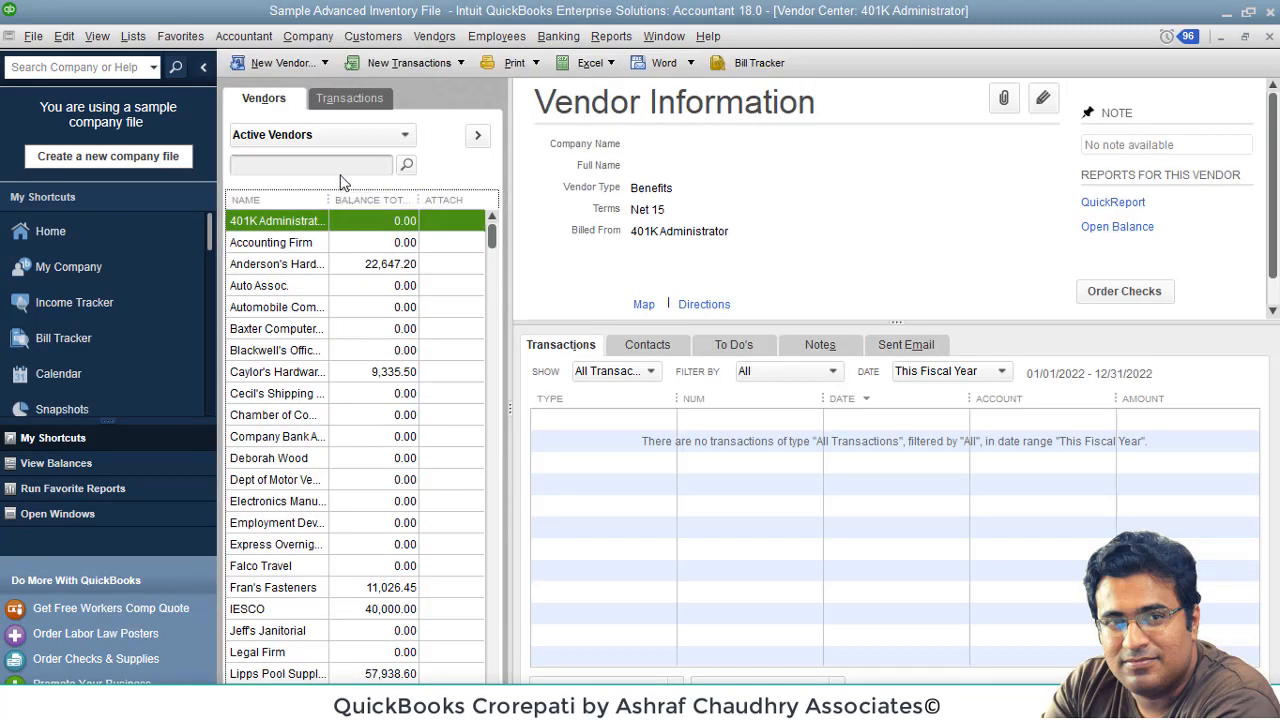
{"action": "left_click", "coordinate": [406, 615]}
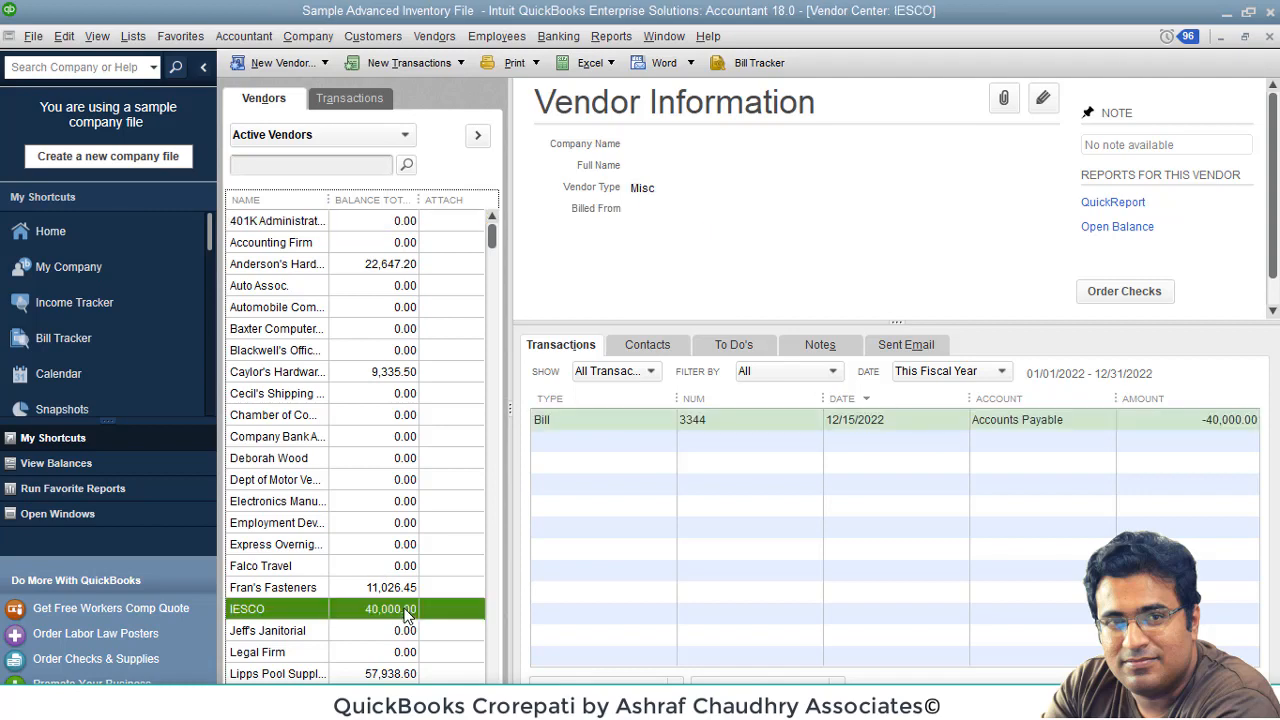
{"action": "left_click", "coordinate": [372, 100]}
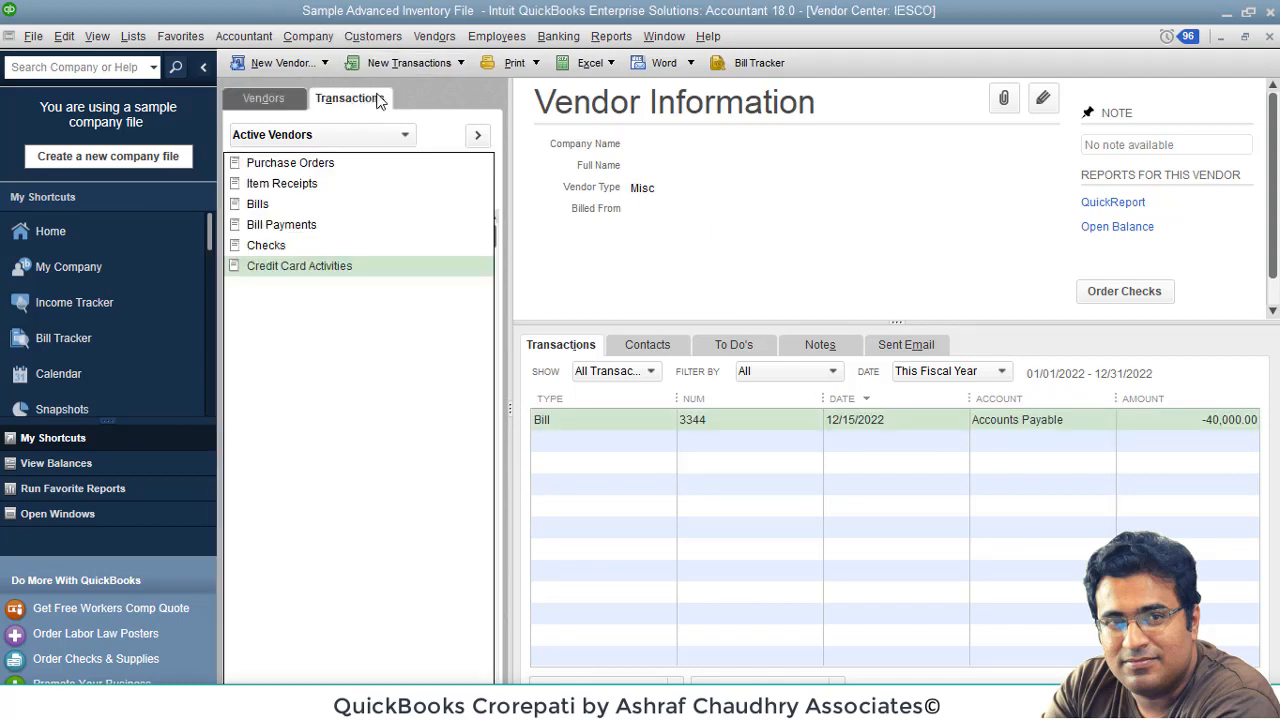
{"action": "left_click", "coordinate": [291, 94]}
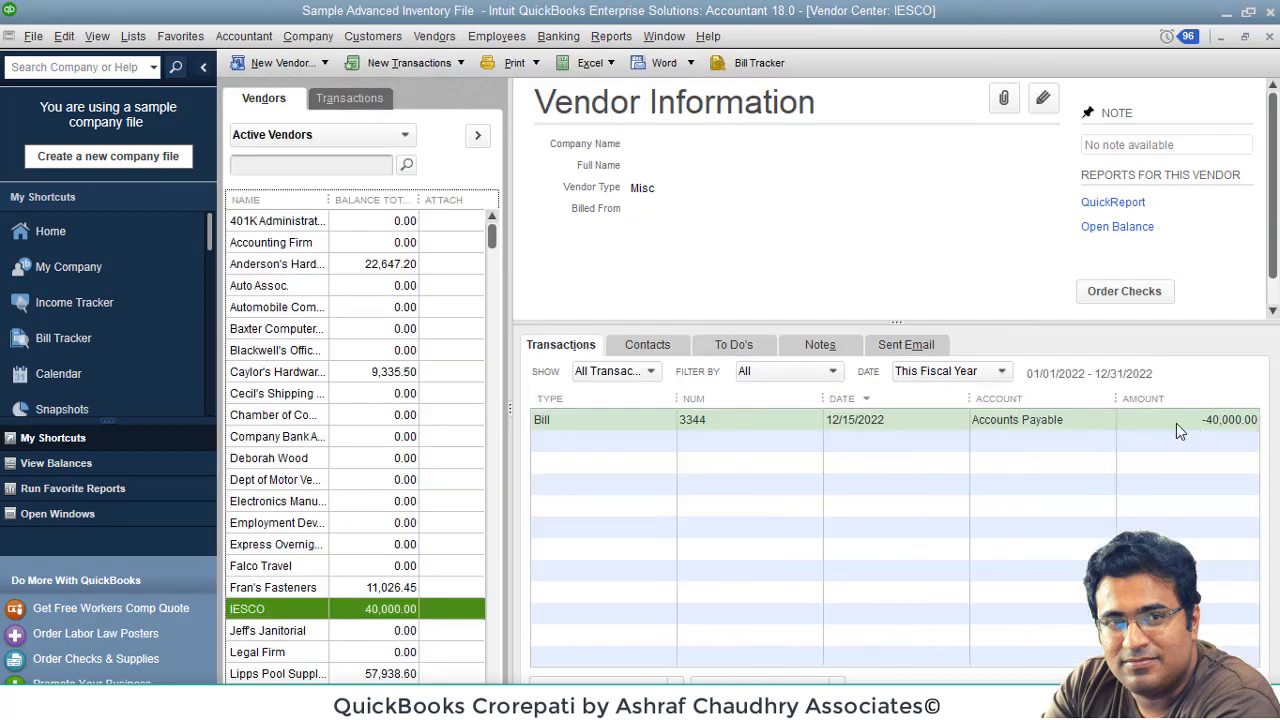
Step: Open the bill from IESCO's transaction list to check its details, and return to the vendor's record
{"action": "left_click", "coordinate": [833, 421]}
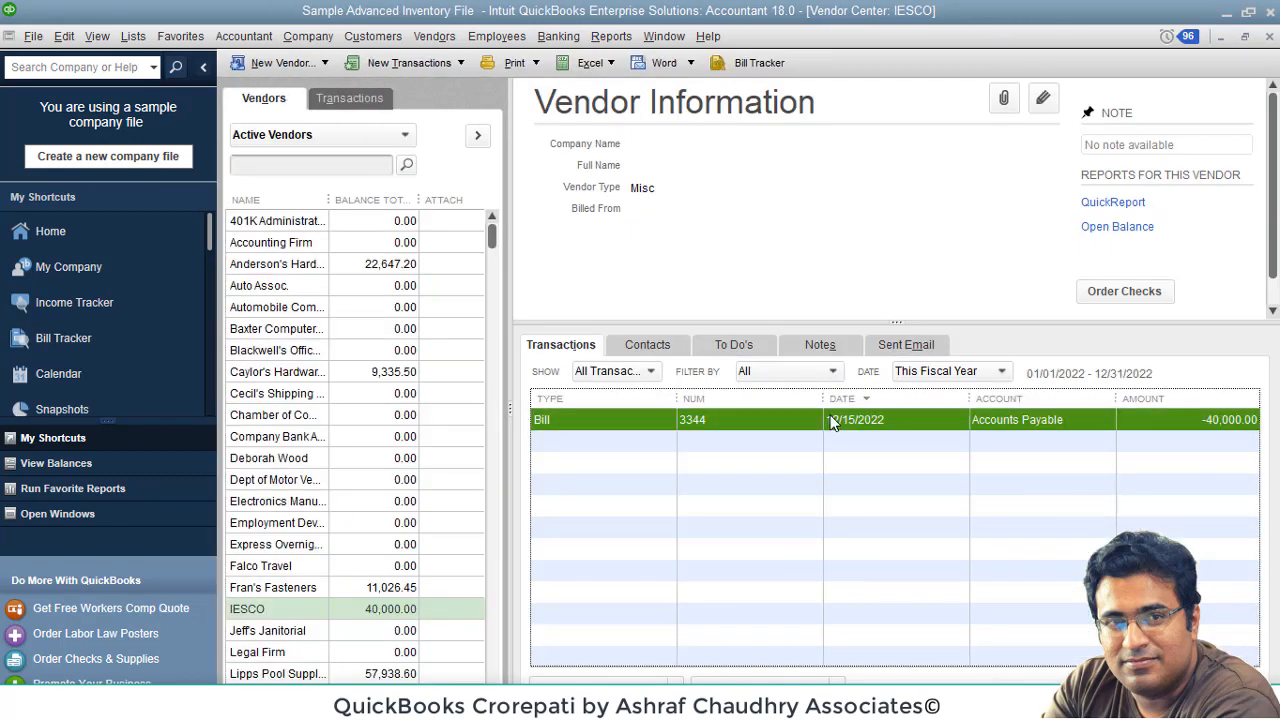
{"action": "double_click", "coordinate": [833, 421]}
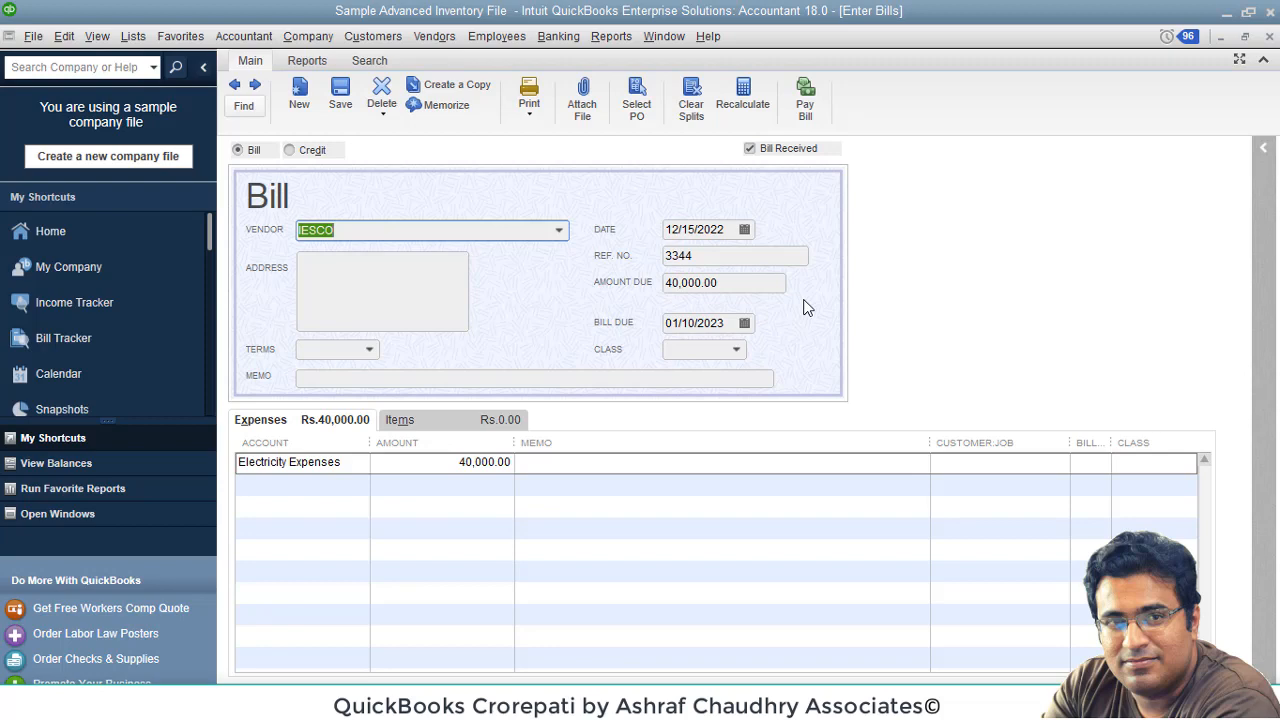
{"action": "left_click", "coordinate": [1266, 60]}
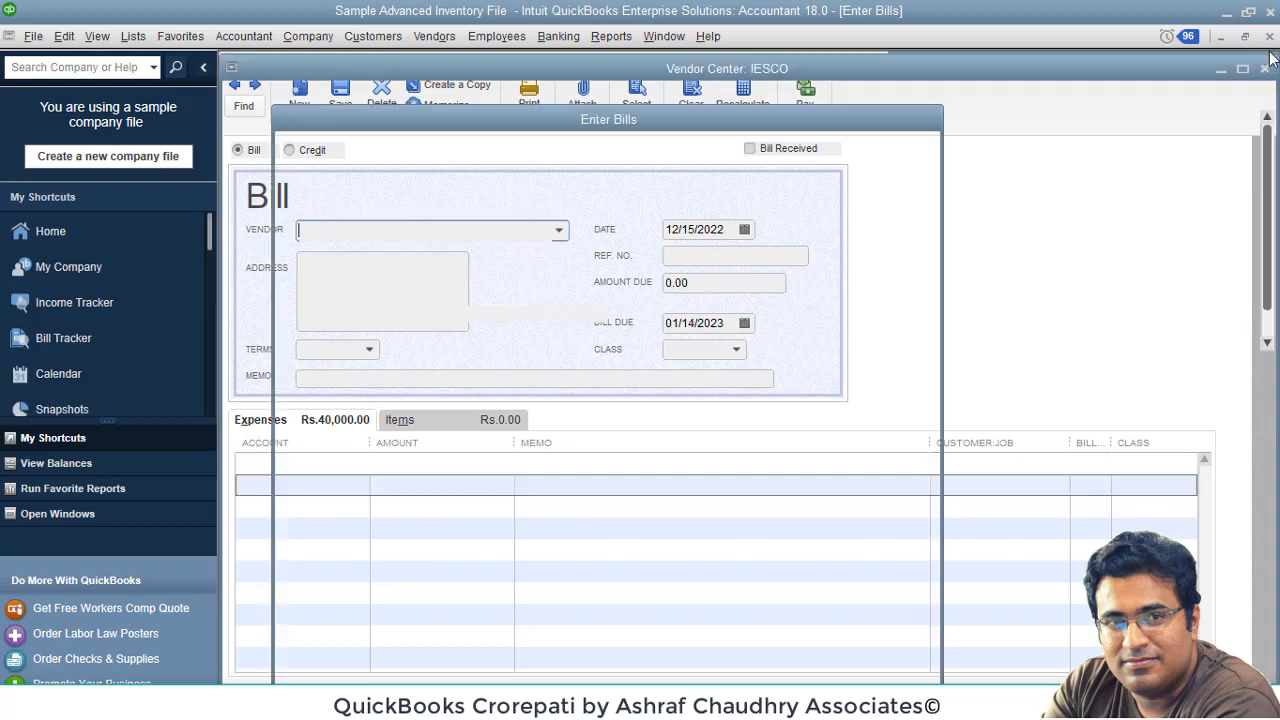
{"action": "left_click", "coordinate": [414, 612]}
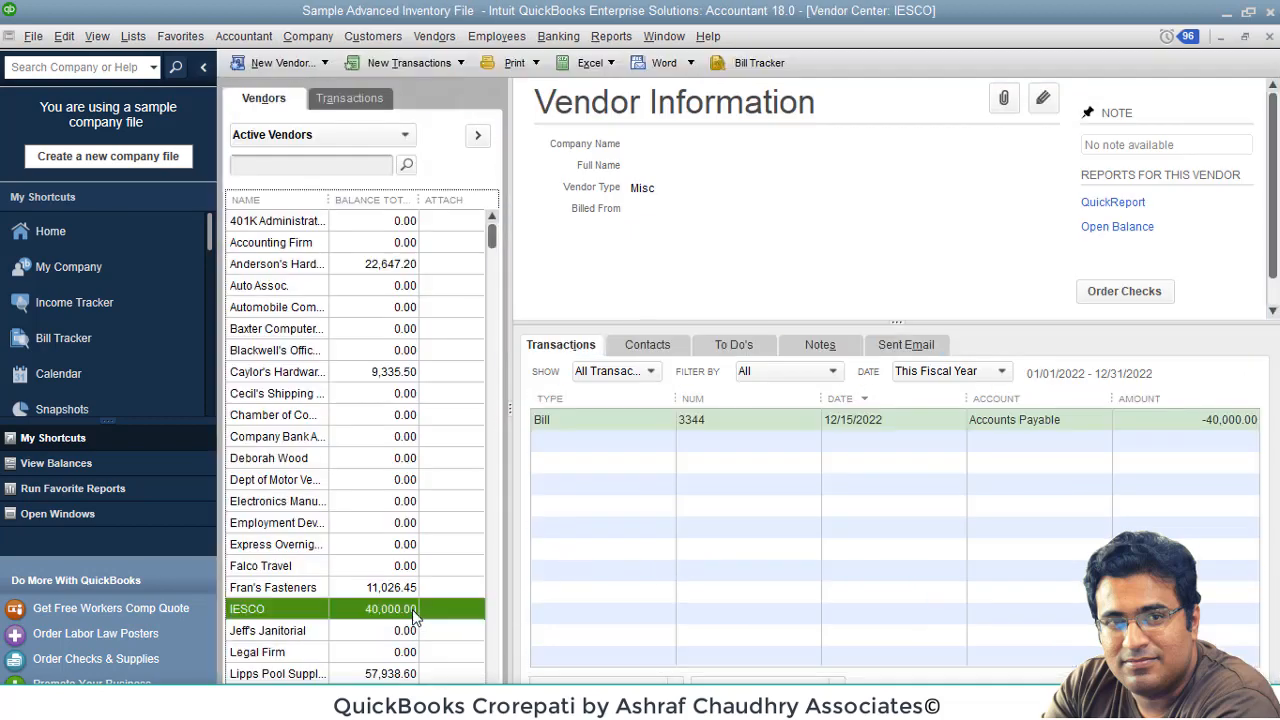
Step: Leave the Vendor Center and look through the chart of accounts for the Electricity Expenses account
{"action": "left_click", "coordinate": [668, 420]}
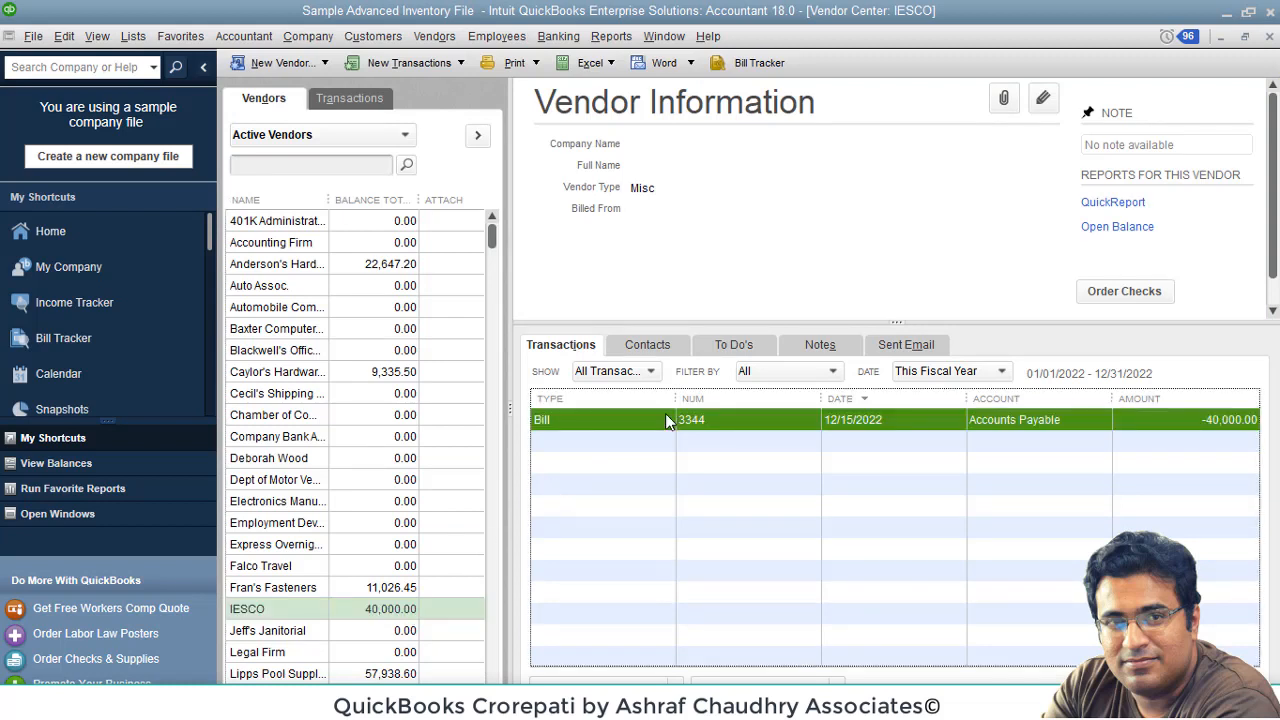
{"action": "left_click", "coordinate": [1269, 37]}
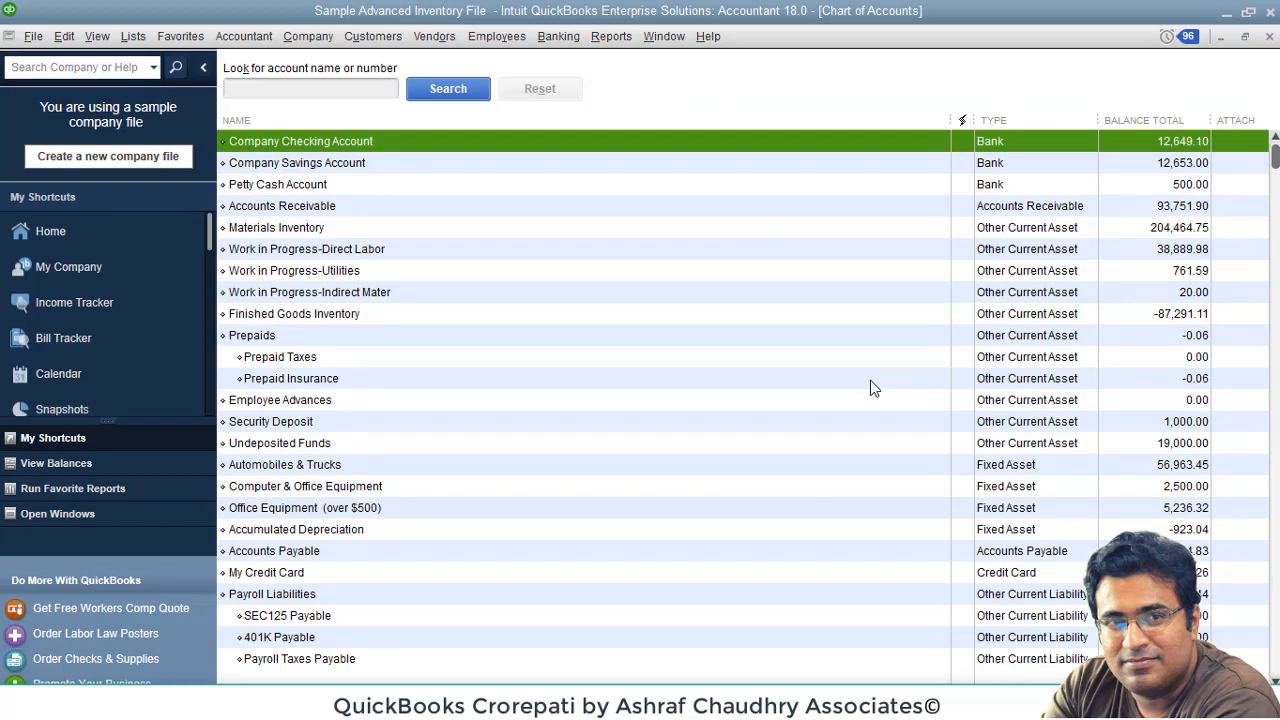
{"action": "scroll", "coordinate": [870, 380], "scroll_direction": "down", "scroll_amount": 15}
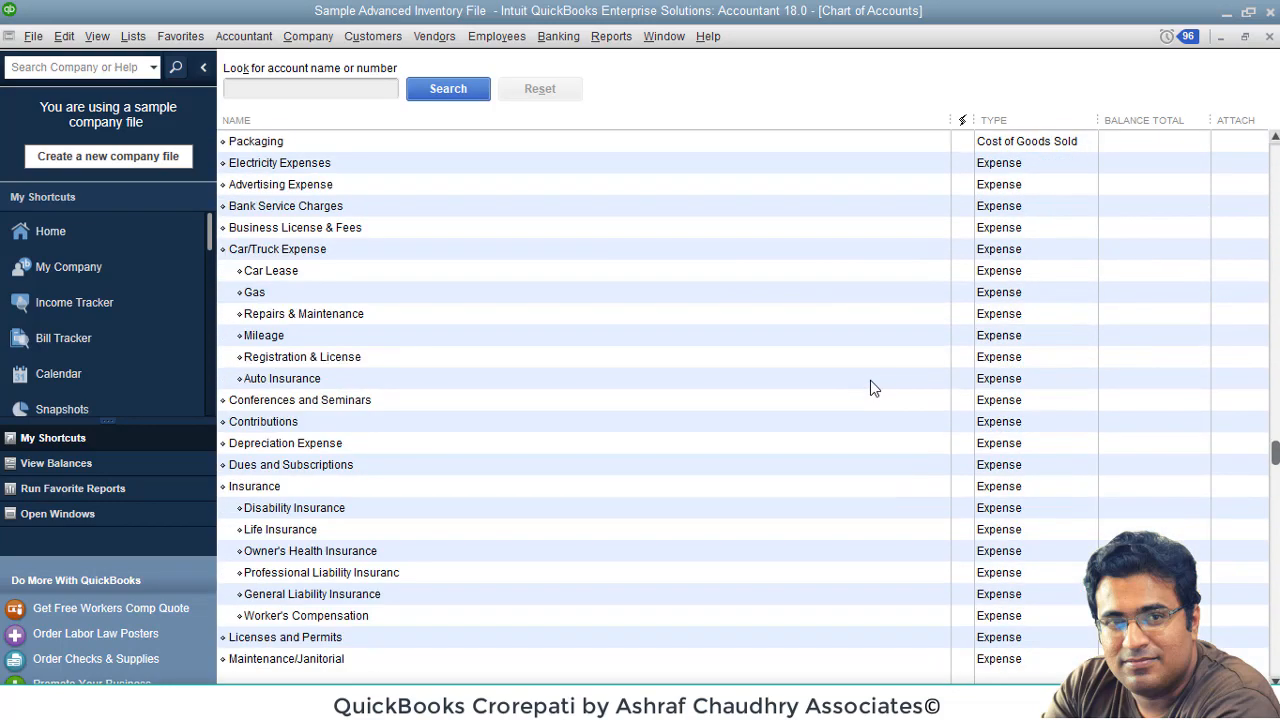
{"action": "scroll", "coordinate": [870, 388], "scroll_direction": "down", "scroll_amount": 8}
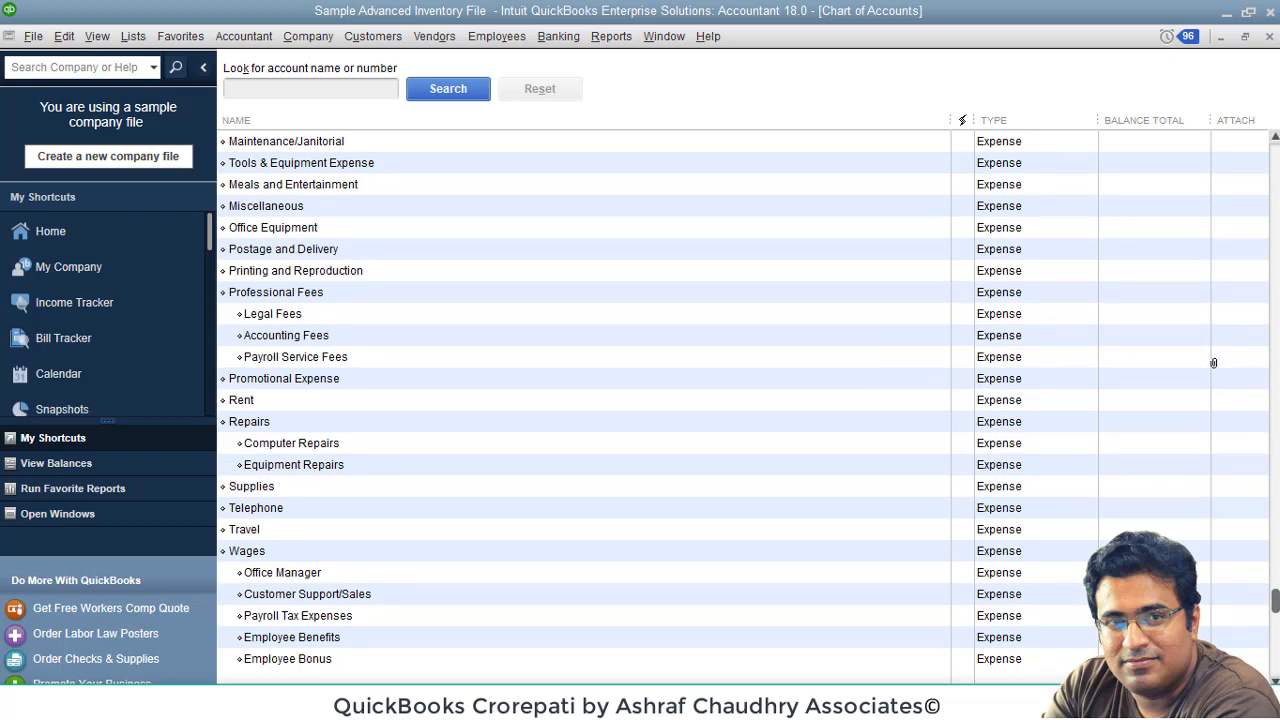
{"action": "scroll", "coordinate": [843, 408], "scroll_direction": "down", "scroll_amount": 4}
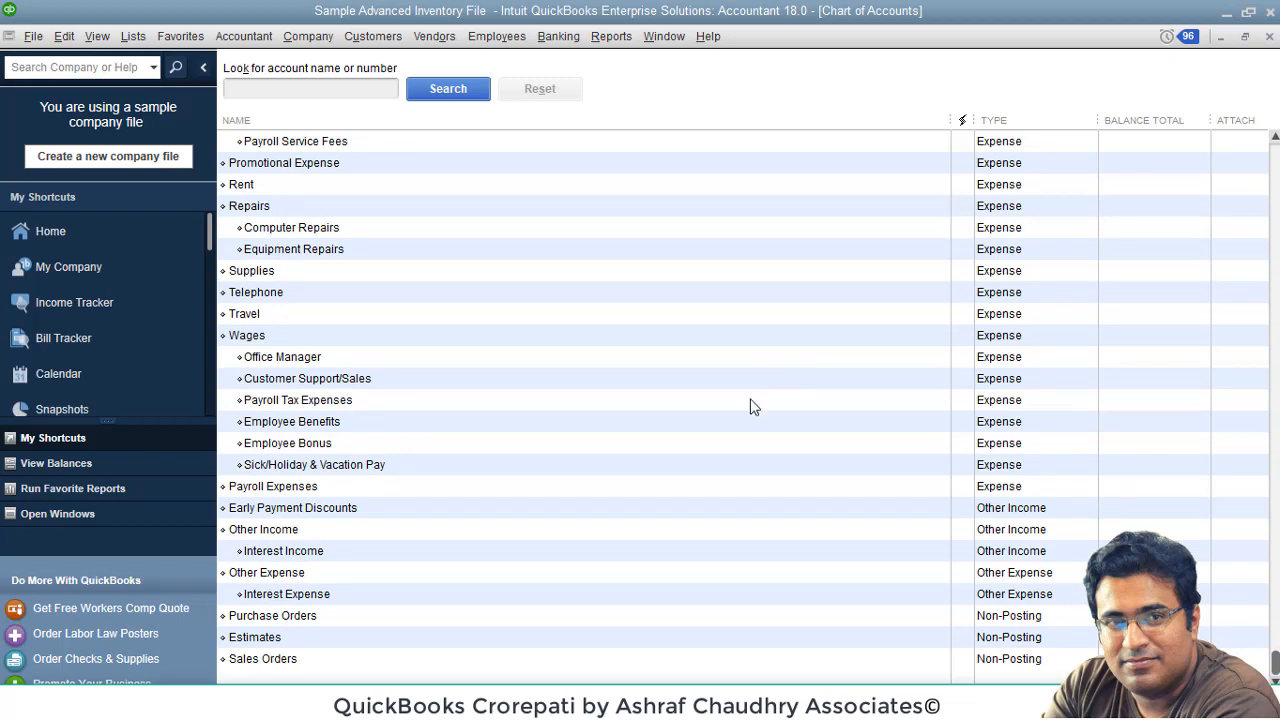
{"action": "scroll", "coordinate": [743, 414], "scroll_direction": "up", "scroll_amount": 10}
{"action": "scroll", "coordinate": [743, 414], "scroll_direction": "up", "scroll_amount": 10}
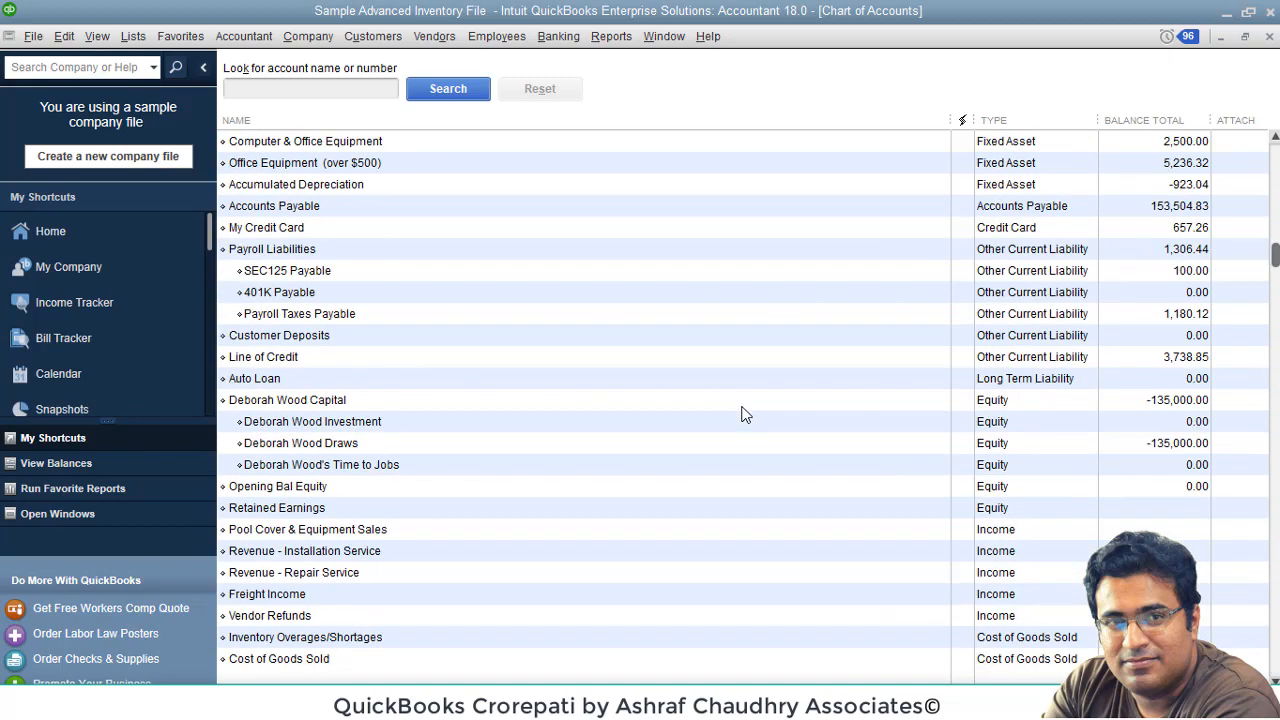
{"action": "scroll", "coordinate": [743, 414], "scroll_direction": "up", "scroll_amount": 5}
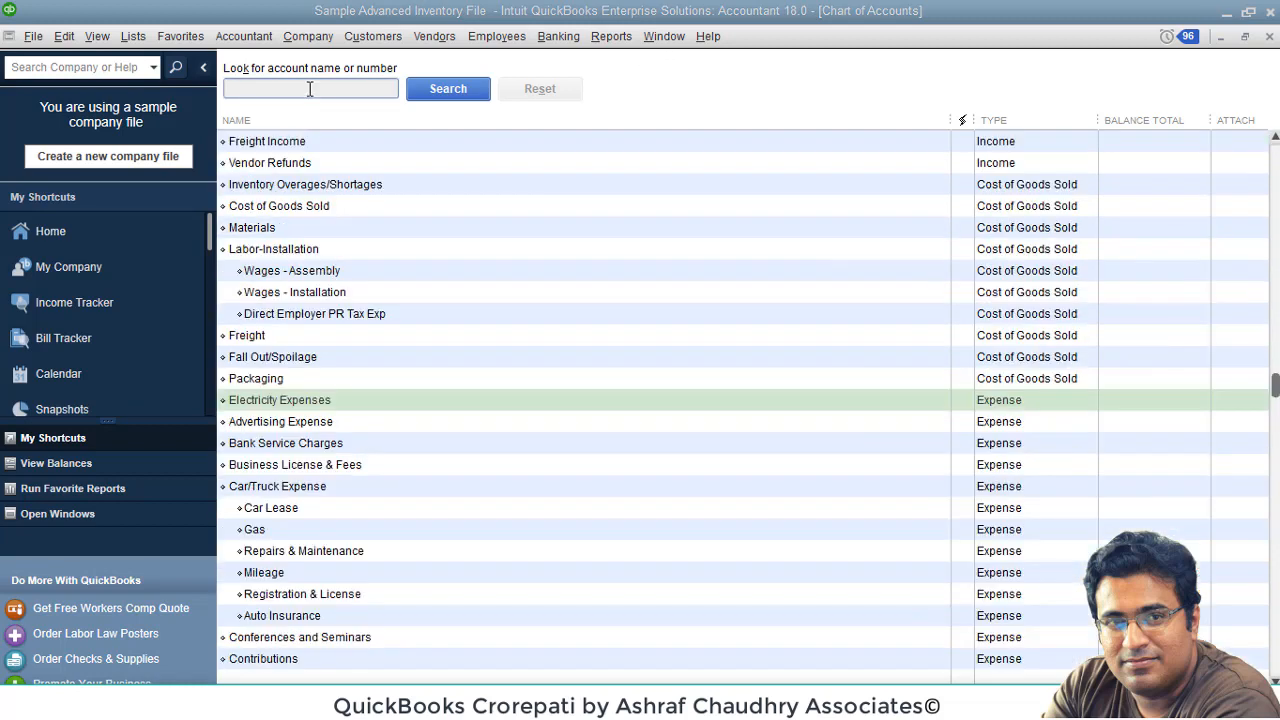
Step: Search the chart of accounts for "Elect"
{"action": "left_click", "coordinate": [310, 88]}
{"action": "type", "text": "El"}
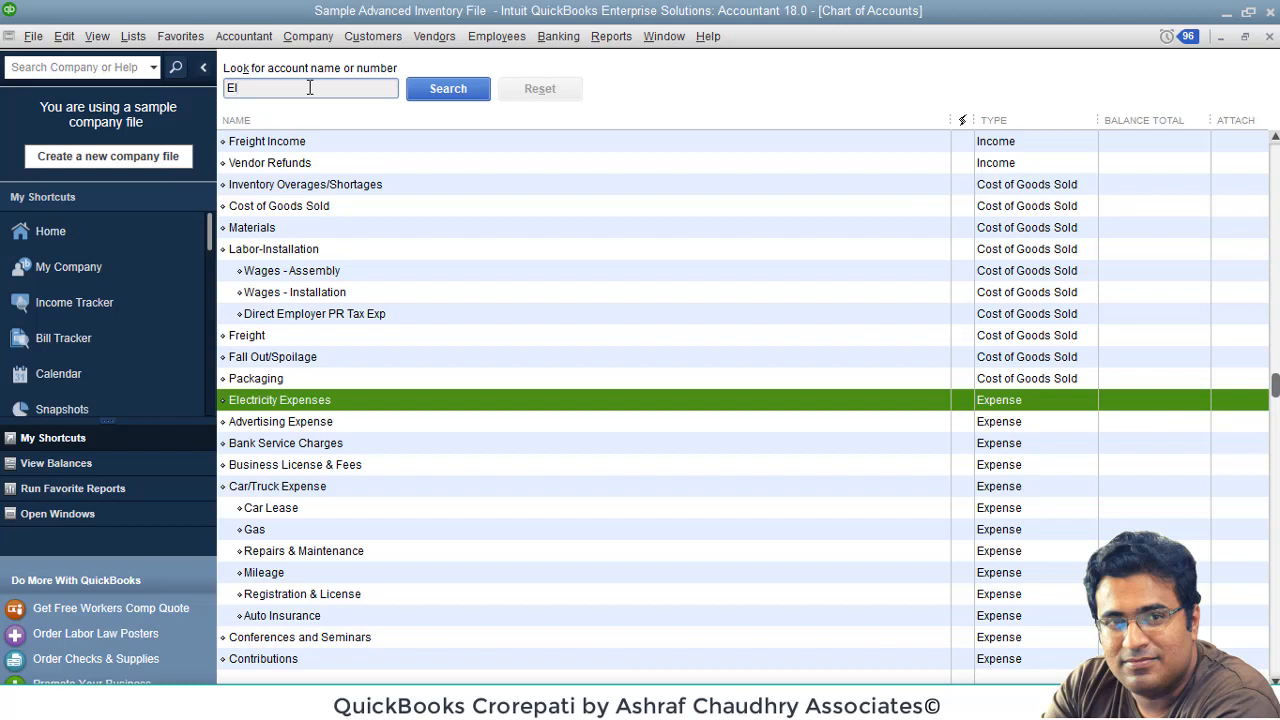
{"action": "type", "text": "ect"}
{"action": "key", "text": "Return"}
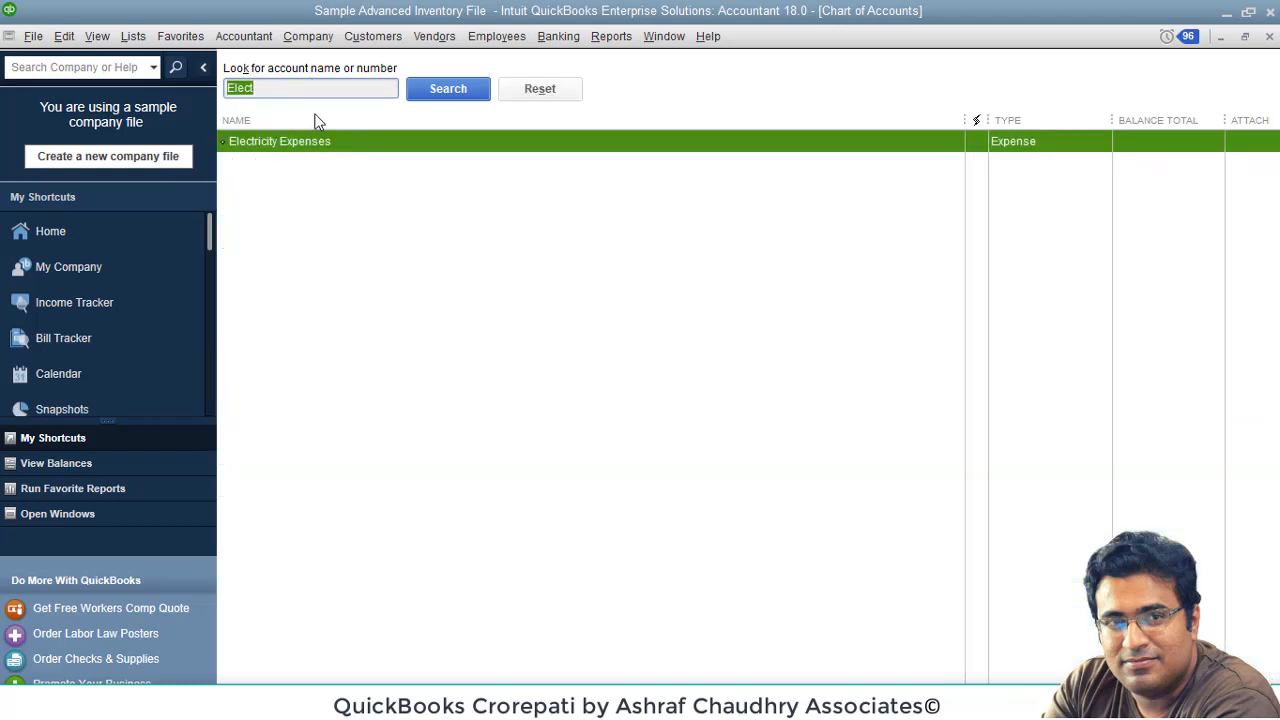
Step: Examine the Electricity Expenses QuickReport and the IESCO bill behind its amount, and return to the Home page
{"action": "double_click", "coordinate": [348, 140]}
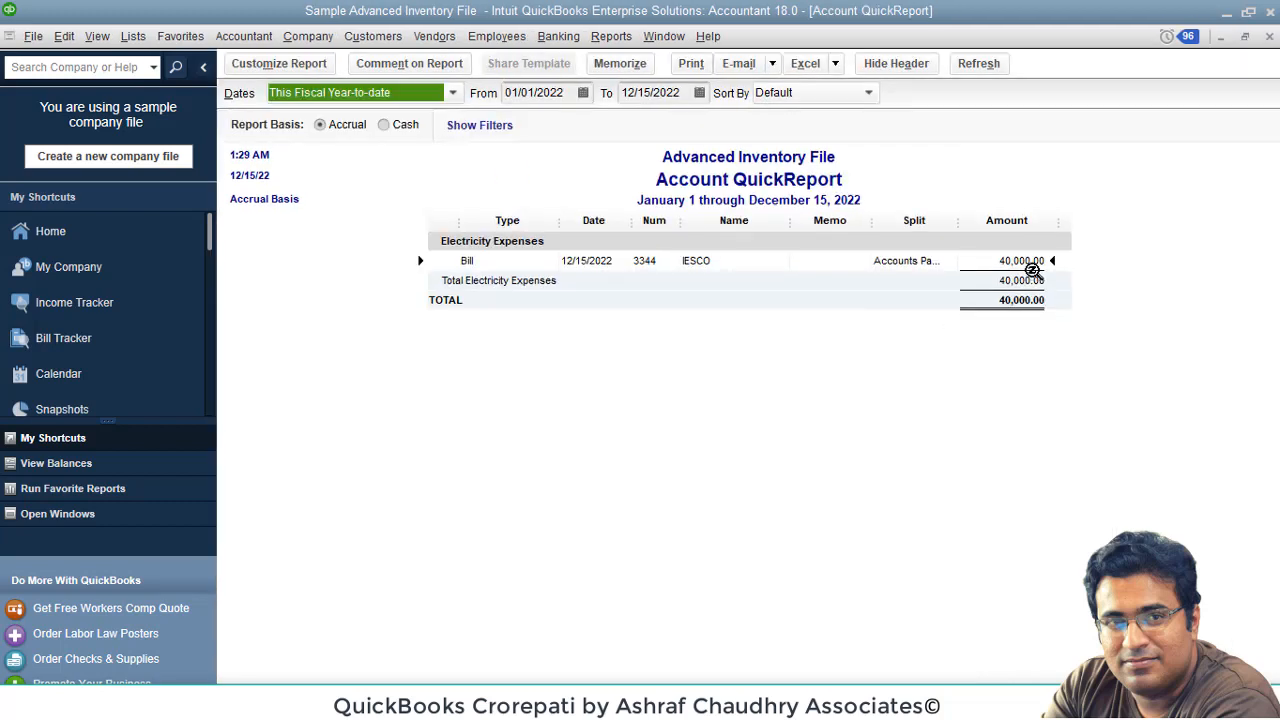
{"action": "double_click", "coordinate": [1033, 267]}
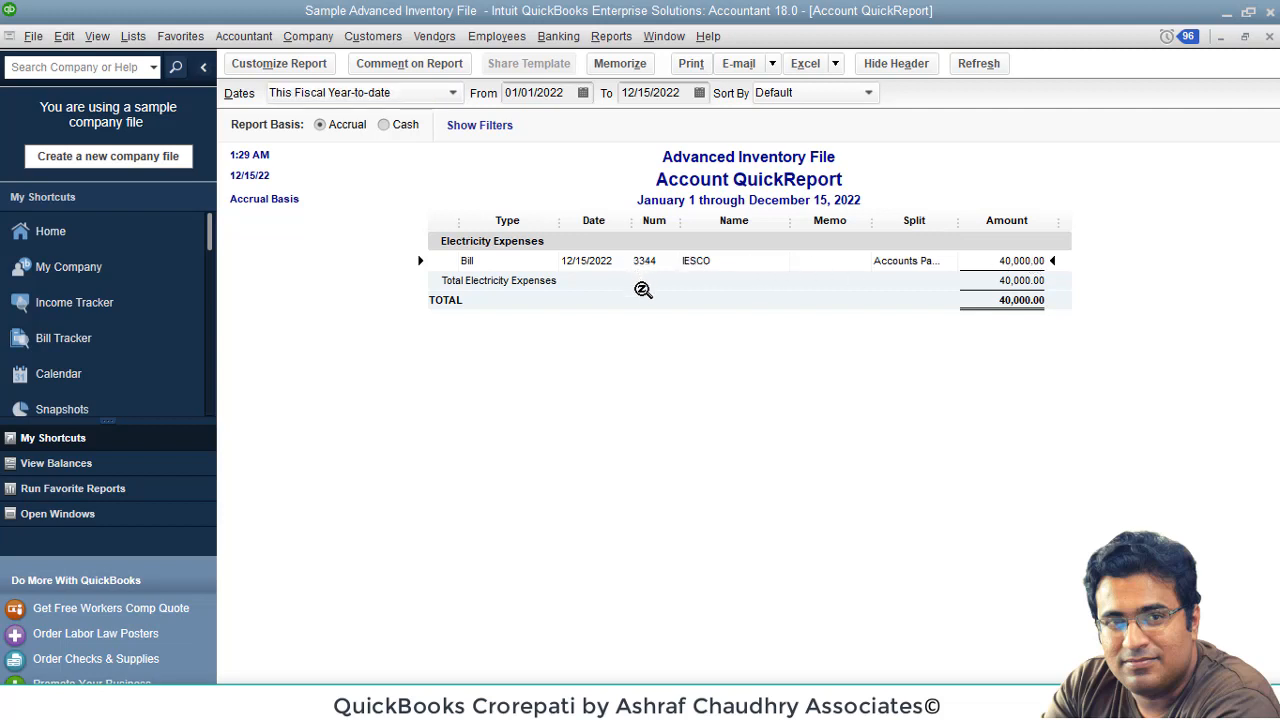
{"action": "key", "text": "Escape"}
{"action": "key", "text": "Escape"}
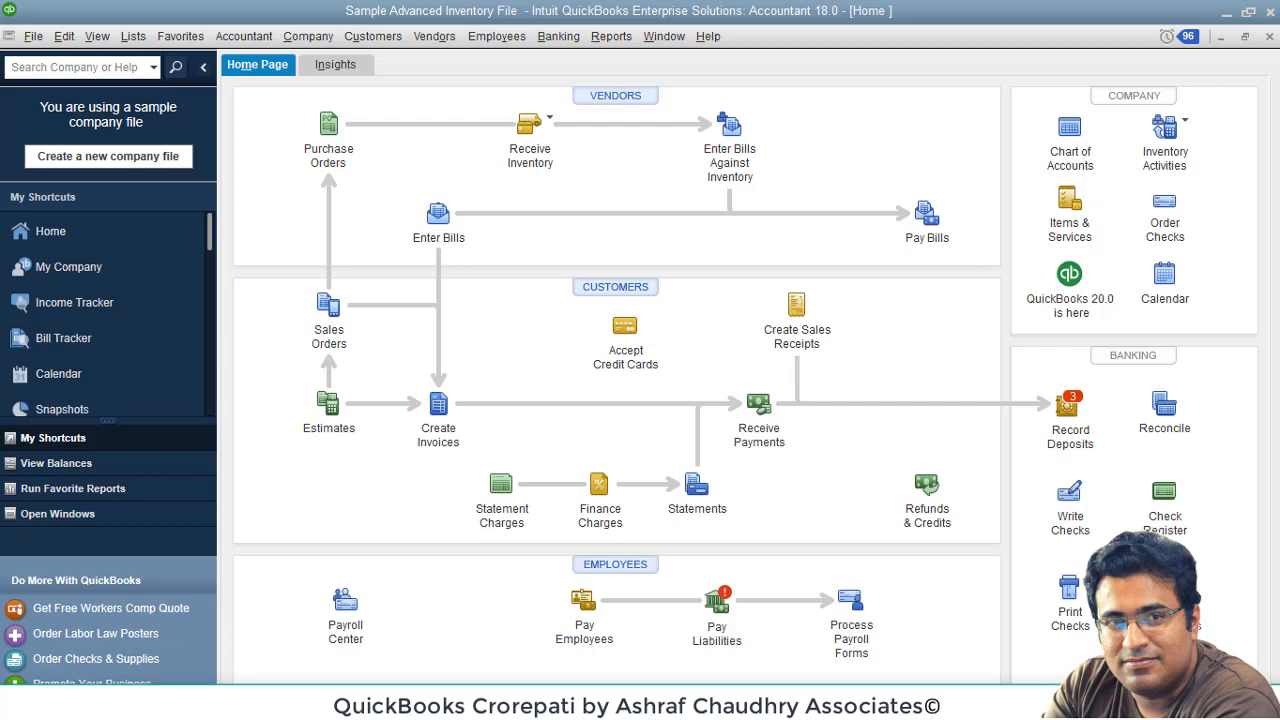
{"action": "left_click", "coordinate": [185, 703]}
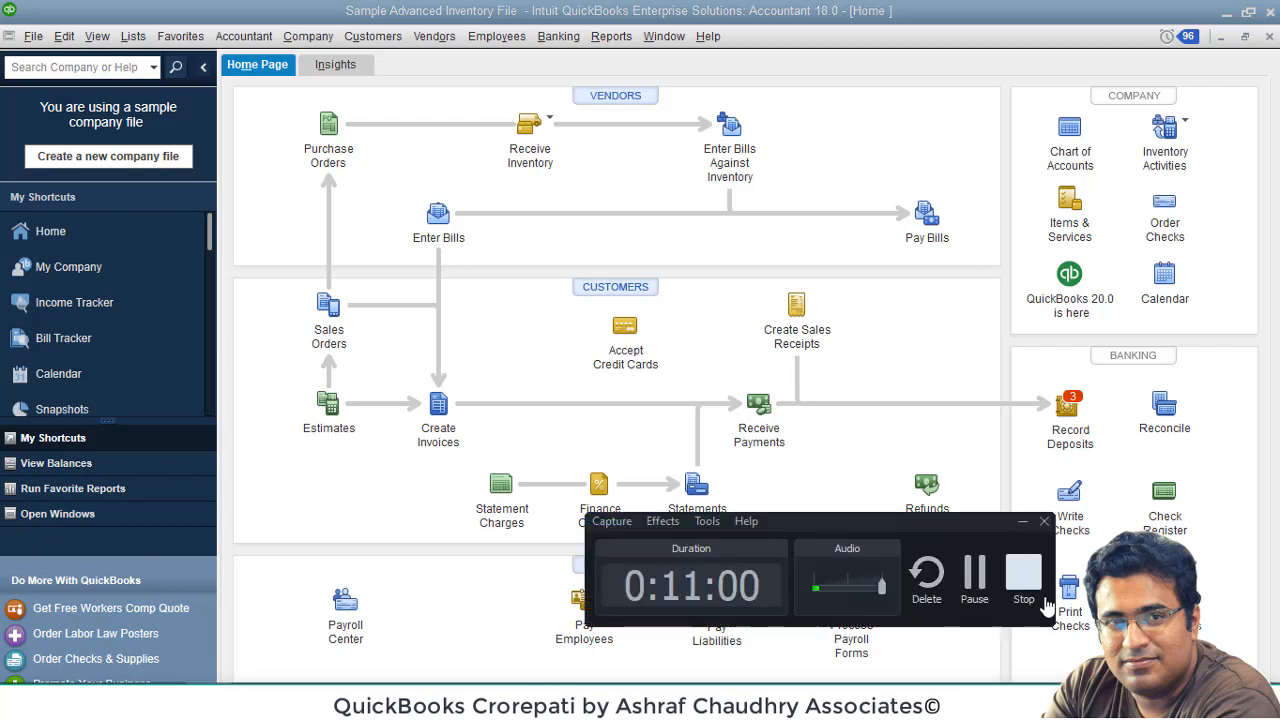
{"action": "left_click", "coordinate": [985, 578]}
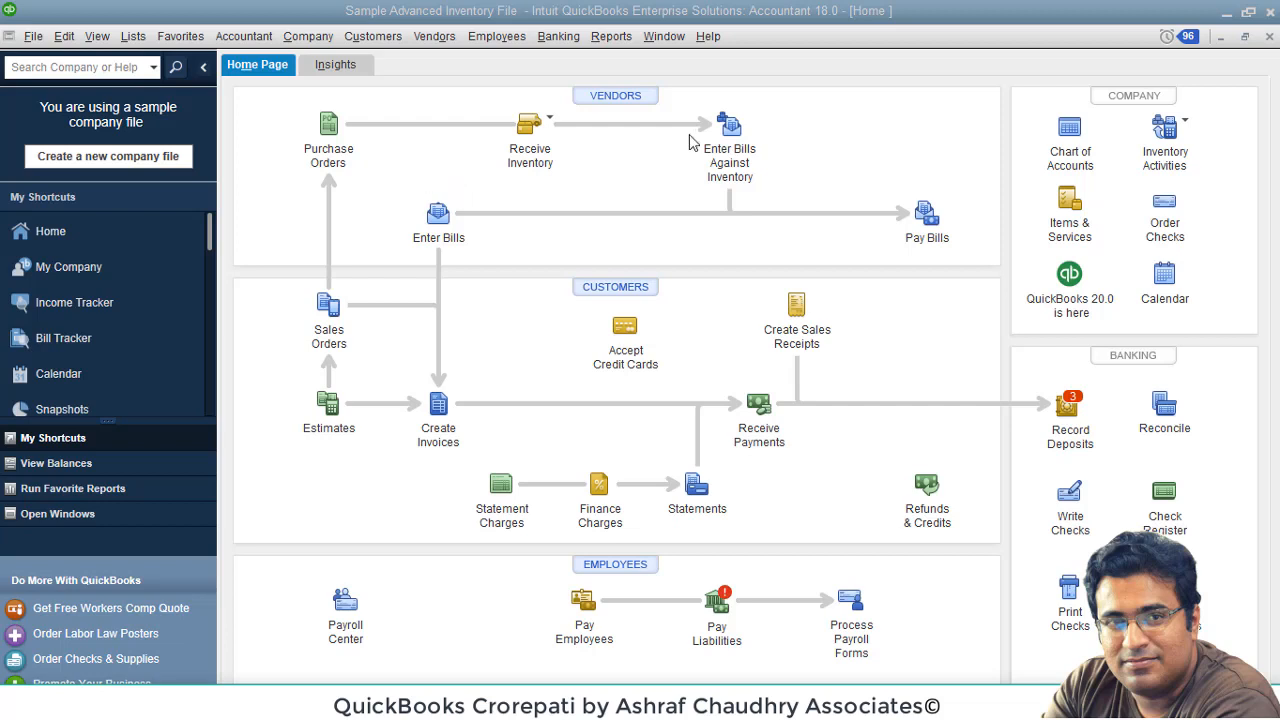
Step: Start a new purchase order for the vendor Auto Assoc. and try to attach a file to it
{"action": "left_click", "coordinate": [334, 145]}
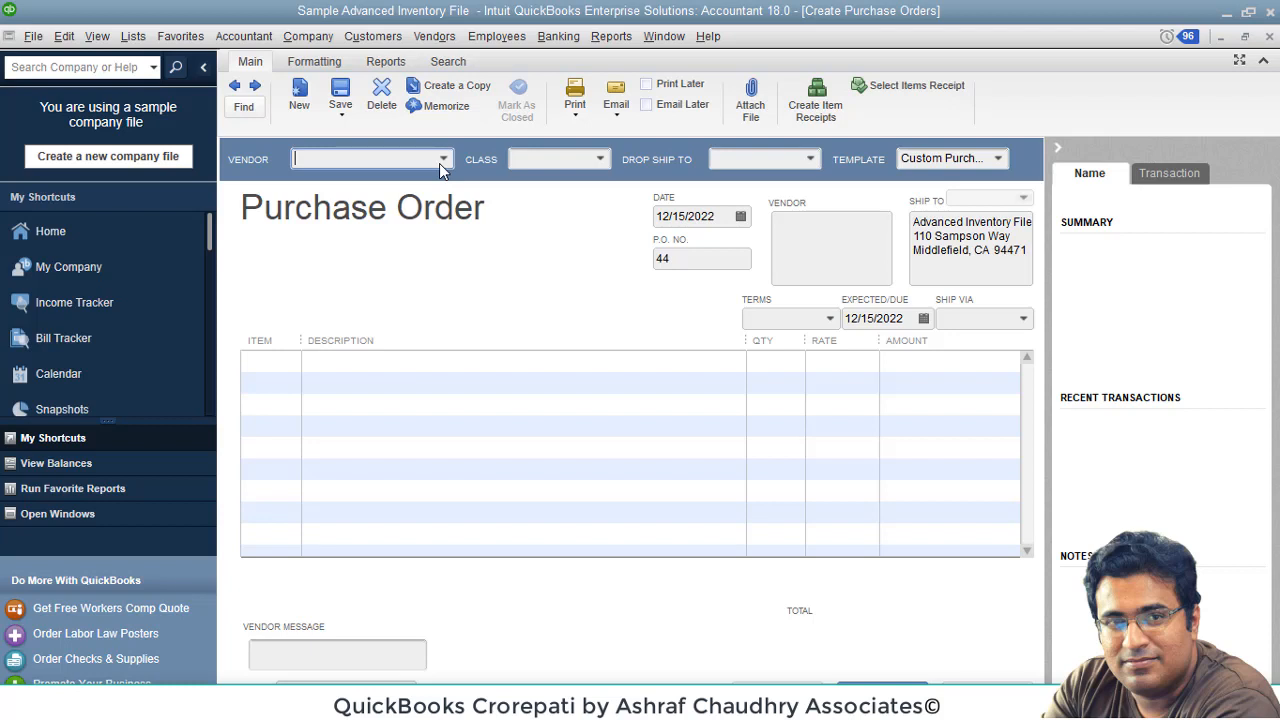
{"action": "left_click", "coordinate": [757, 119]}
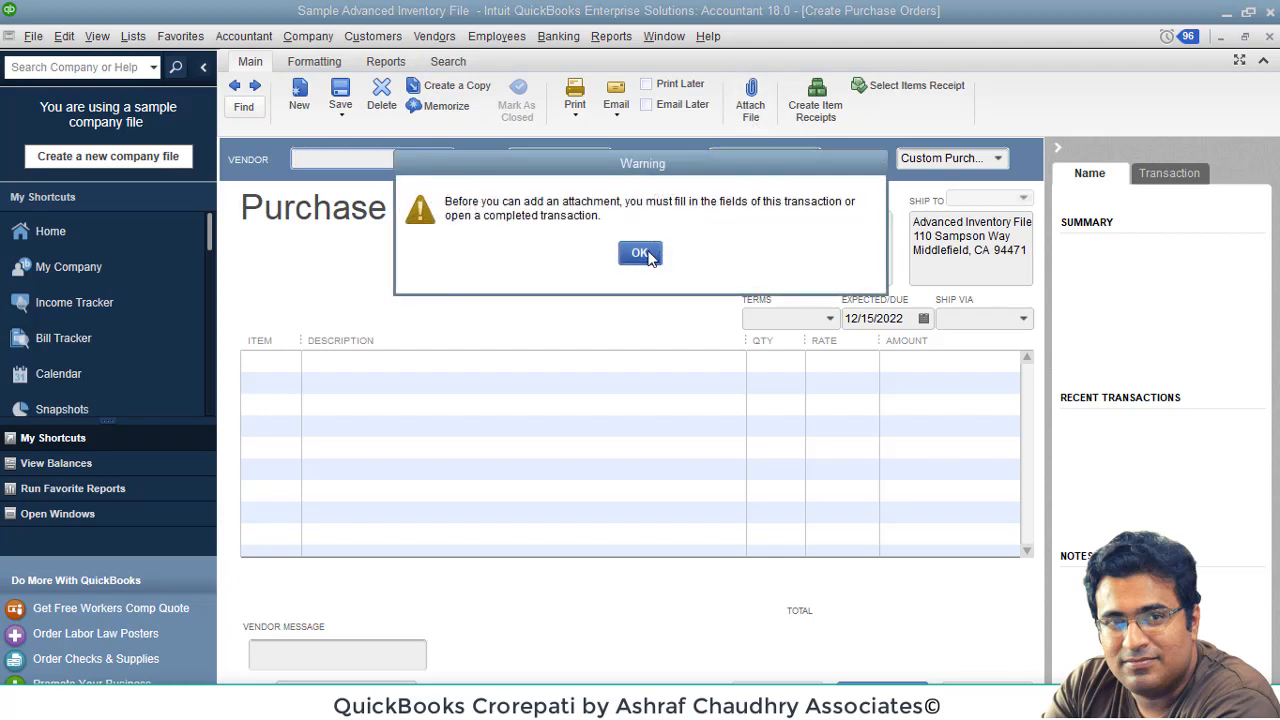
{"action": "left_click", "coordinate": [640, 251]}
{"action": "left_click", "coordinate": [443, 159]}
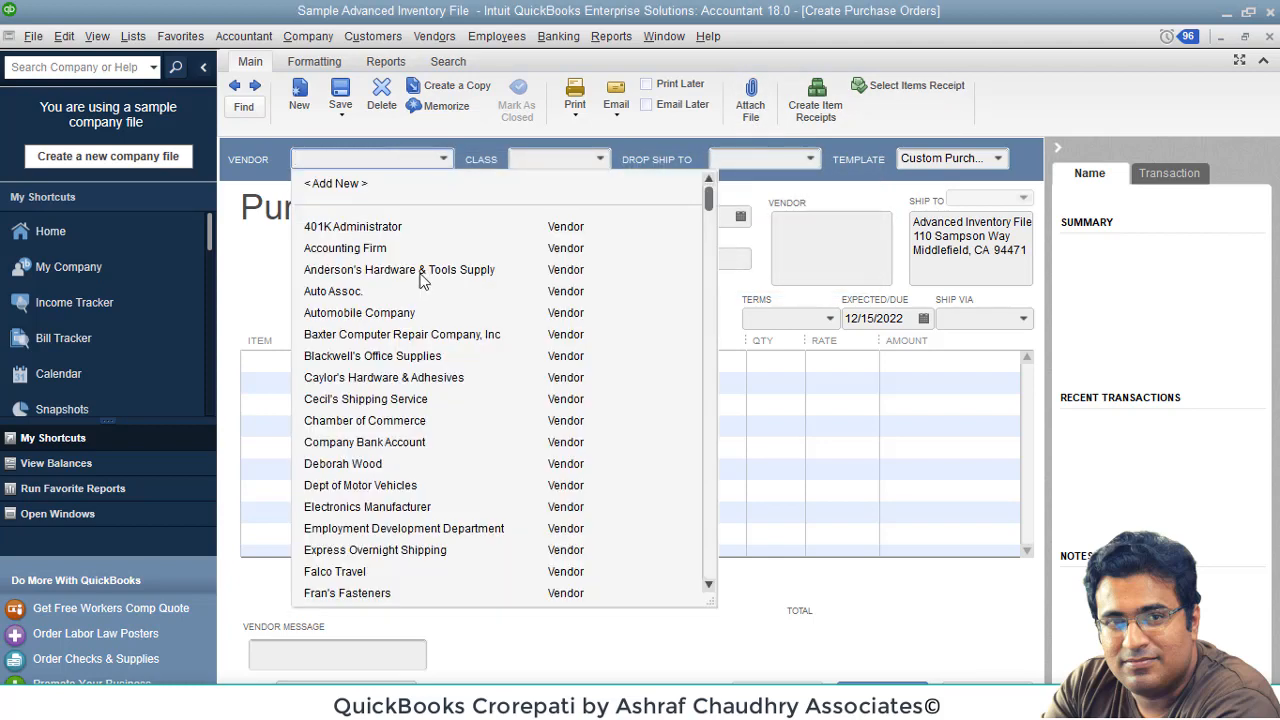
{"action": "left_click", "coordinate": [335, 291]}
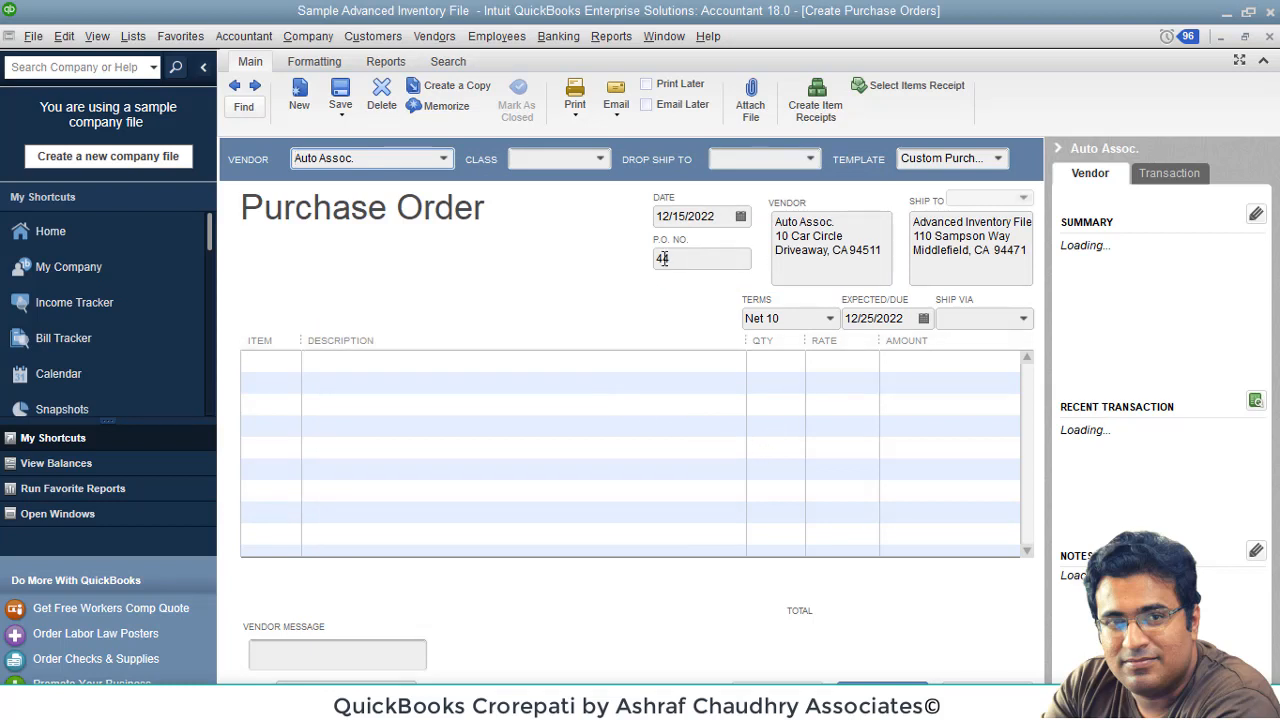
{"action": "left_click", "coordinate": [754, 115]}
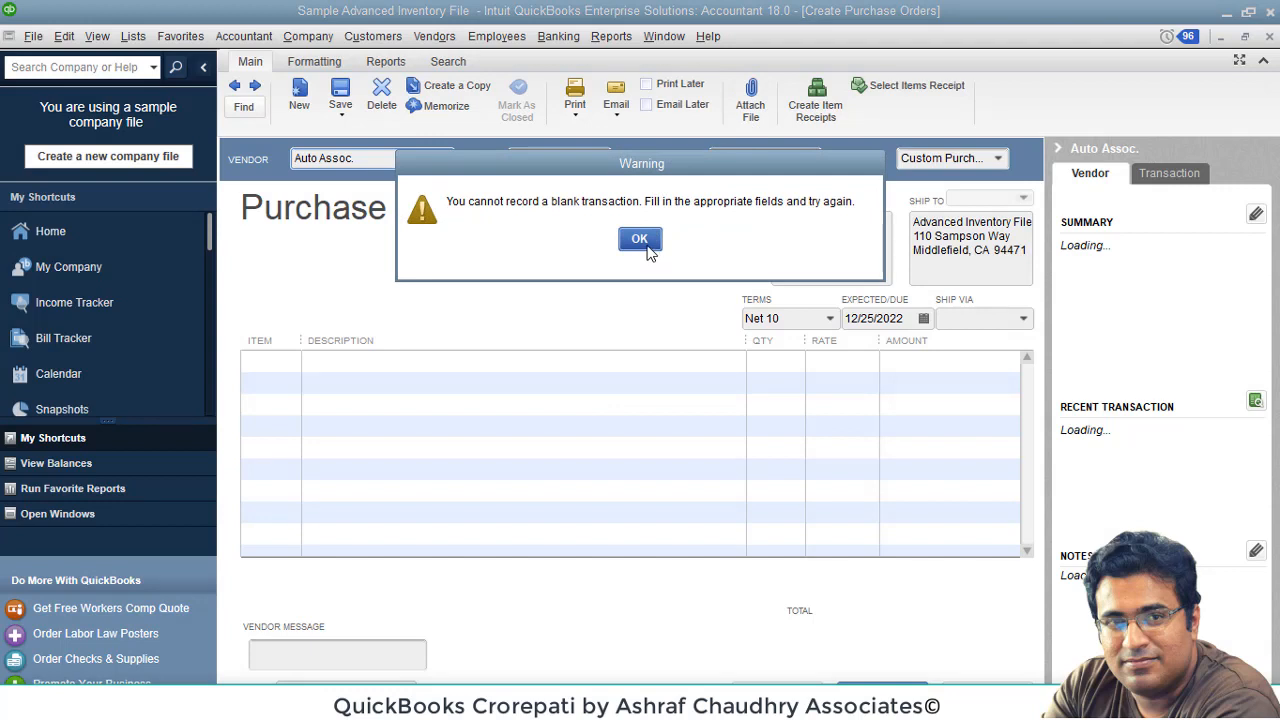
{"action": "left_click", "coordinate": [645, 249]}
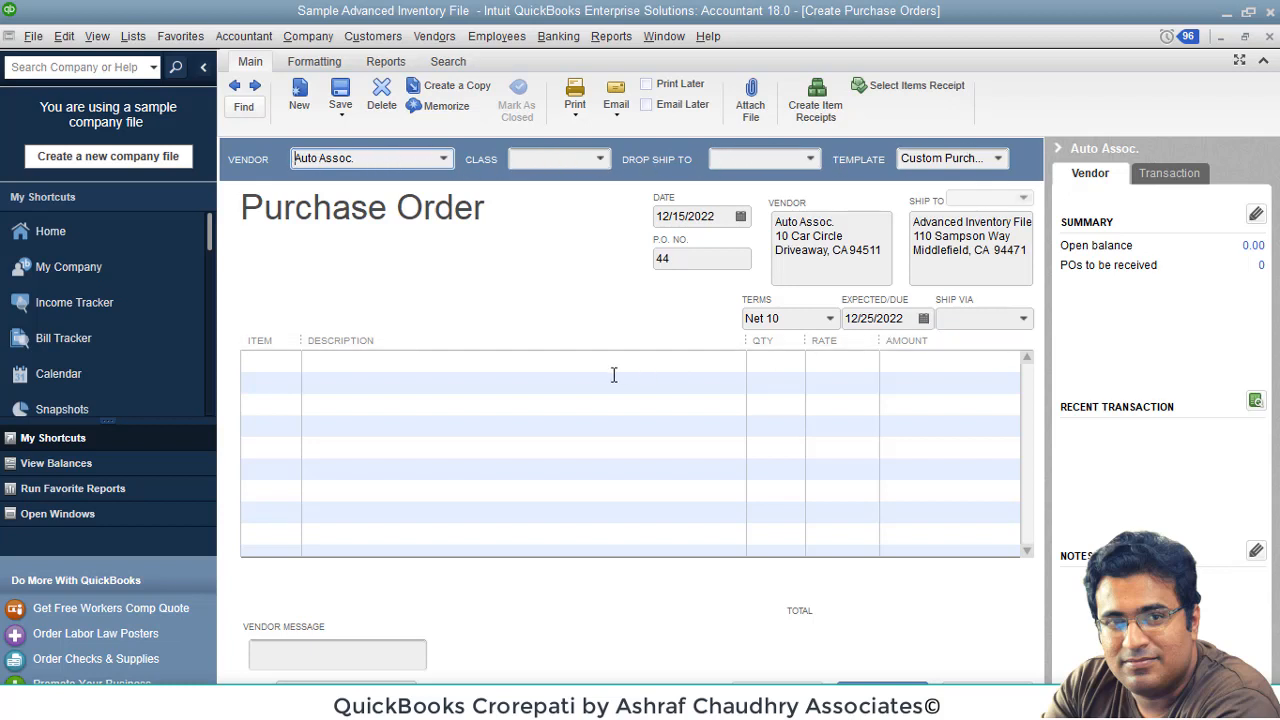
Step: Add the inventory item Base - BL to the first line of the purchase order
{"action": "left_click", "coordinate": [294, 360]}
{"action": "left_click", "coordinate": [290, 360]}
{"action": "left_click", "coordinate": [293, 456]}
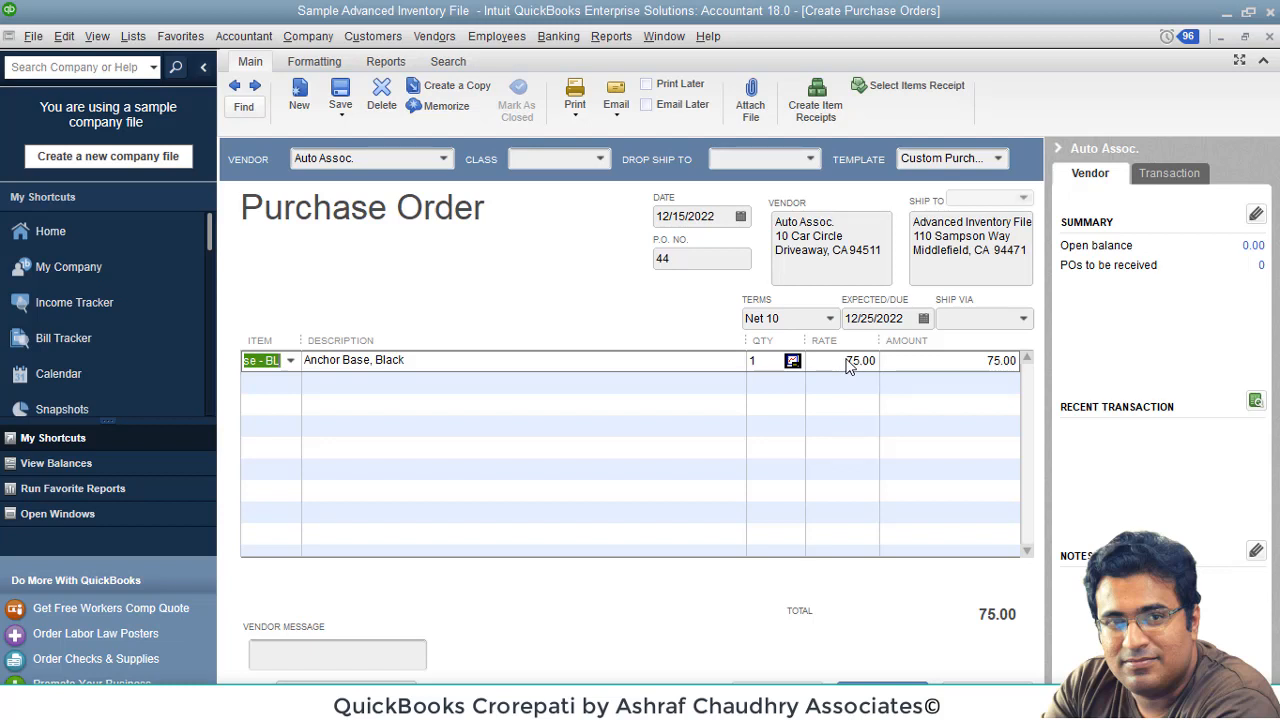
{"action": "left_click", "coordinate": [759, 360]}
Step: Look through the item list and add Anchor-12x1 to the purchase order with Find & Select Items
{"action": "left_click", "coordinate": [290, 361]}
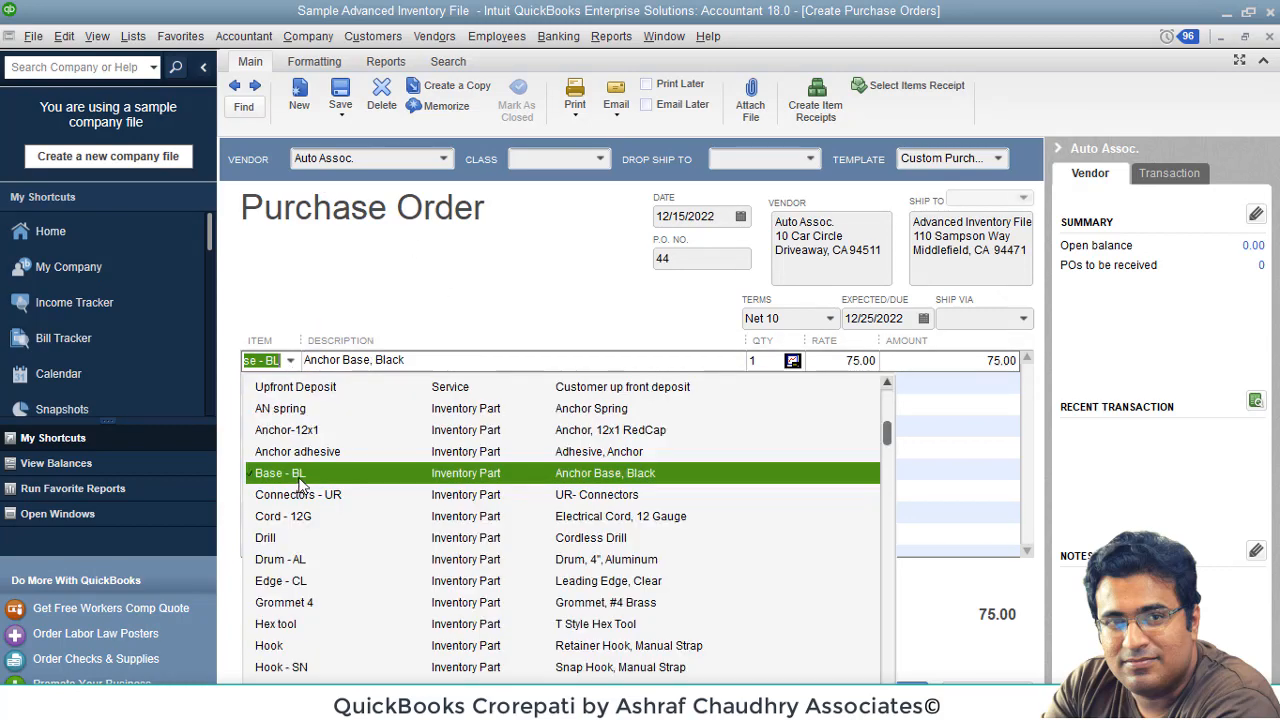
{"action": "scroll", "coordinate": [440, 515], "scroll_direction": "up", "scroll_amount": 2}
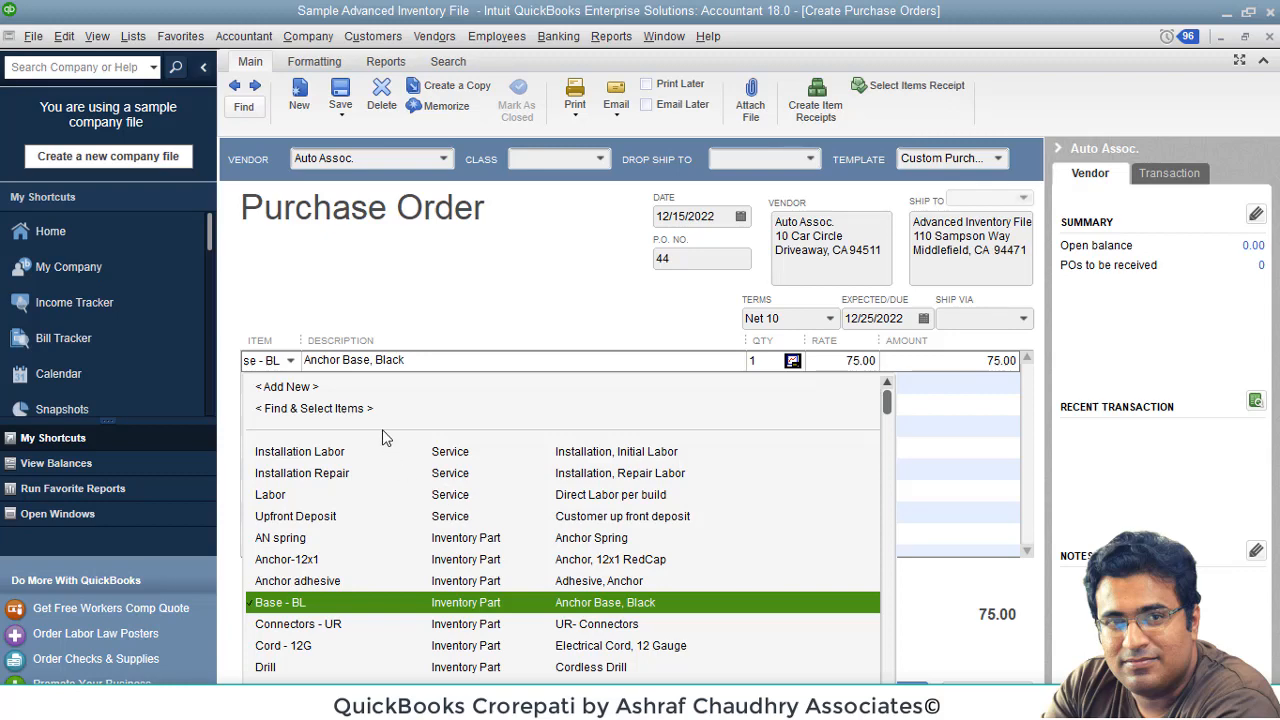
{"action": "scroll", "coordinate": [385, 437], "scroll_direction": "down", "scroll_amount": 2}
{"action": "scroll", "coordinate": [385, 437], "scroll_direction": "down", "scroll_amount": 15}
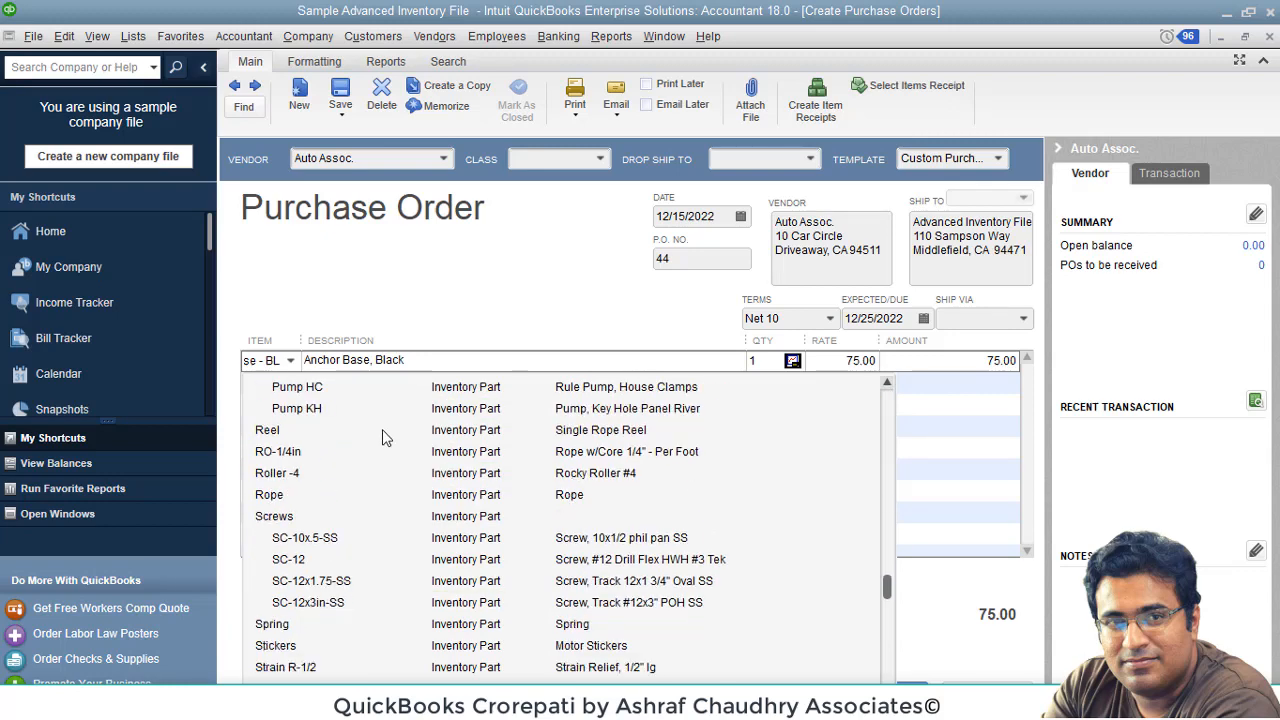
{"action": "scroll", "coordinate": [385, 437], "scroll_direction": "up", "scroll_amount": 15}
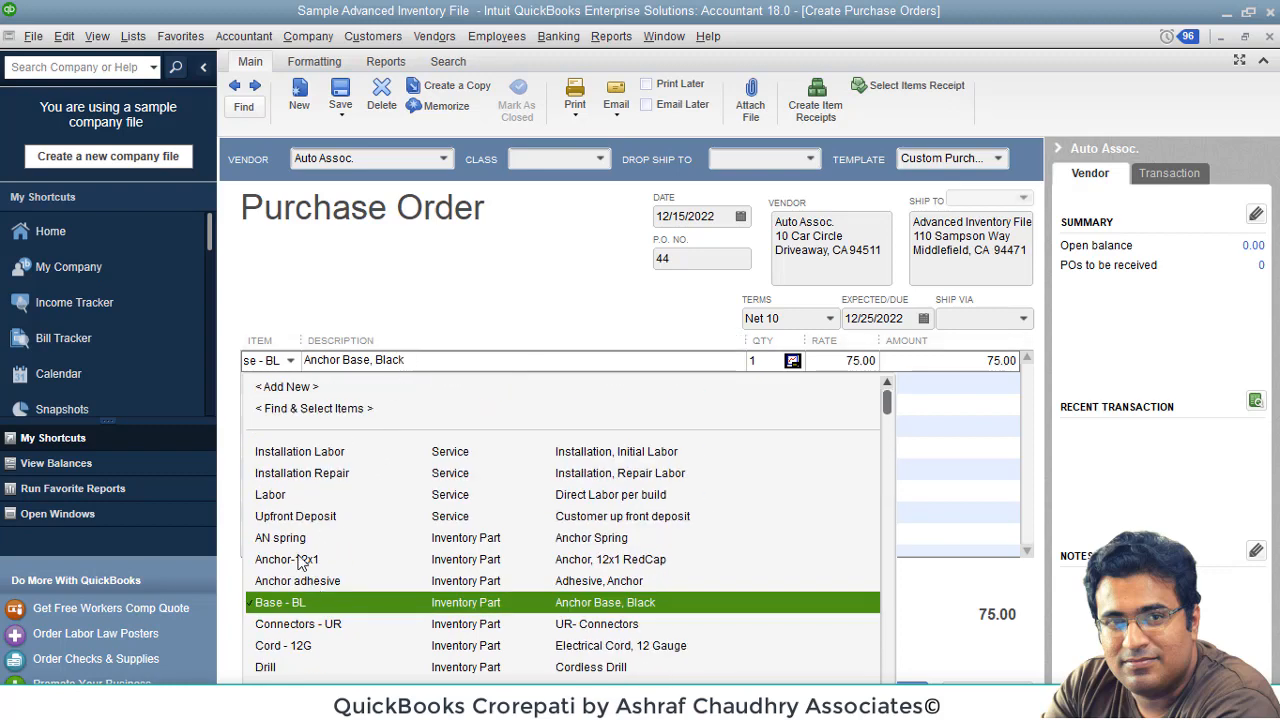
{"action": "left_click", "coordinate": [295, 410]}
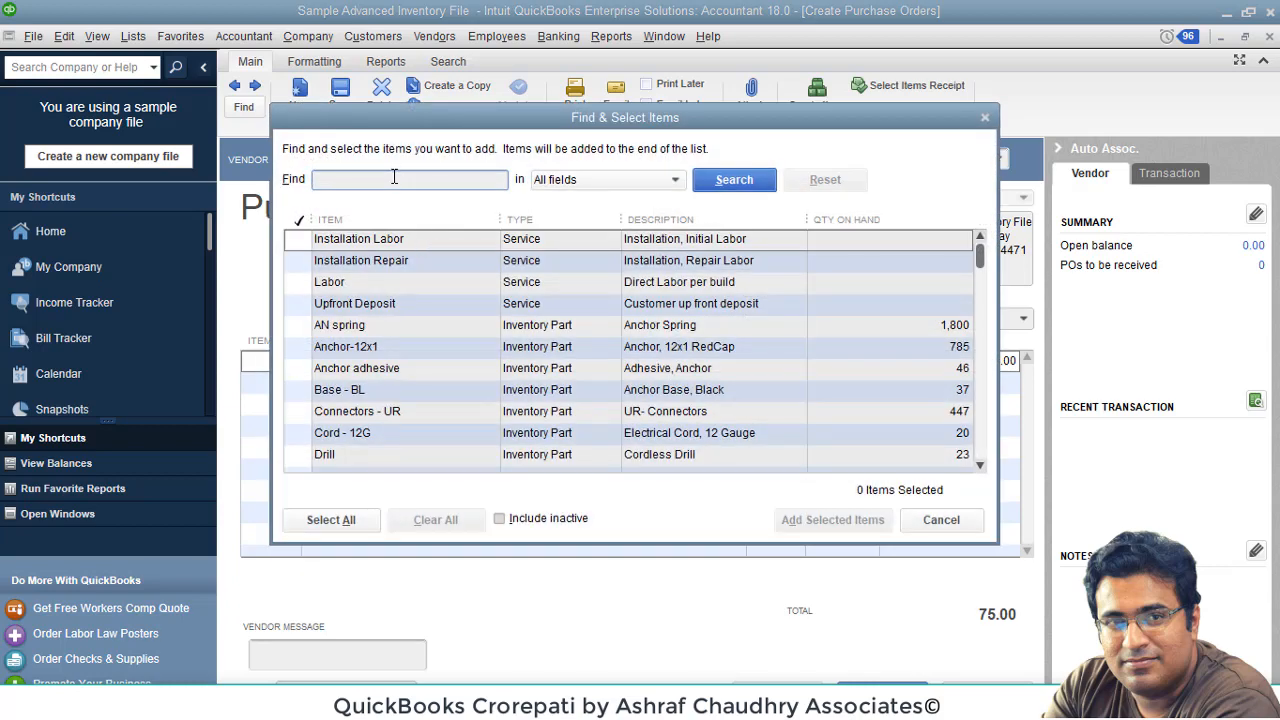
{"action": "left_click", "coordinate": [307, 368]}
{"action": "left_click", "coordinate": [303, 347]}
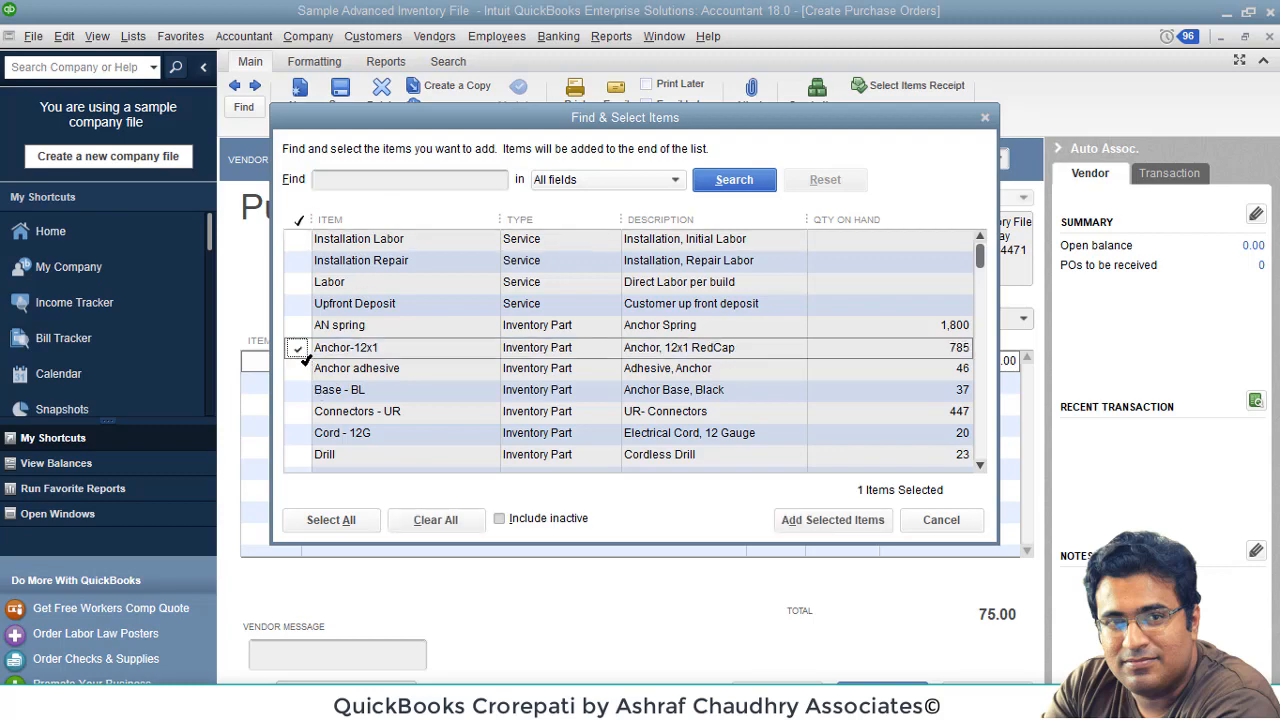
{"action": "left_click", "coordinate": [815, 516]}
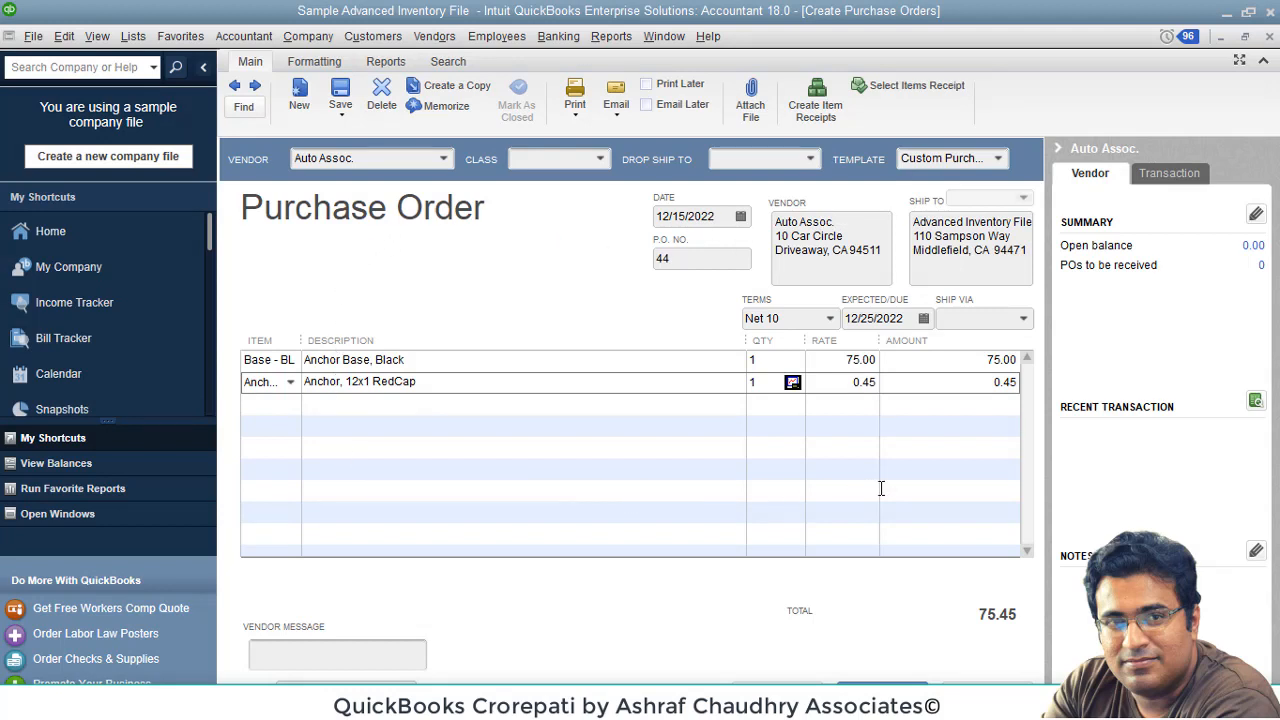
Step: Customize the Custom Purchase Order template's data layout, changing its default title to "quotation Order"
{"action": "left_click", "coordinate": [318, 62]}
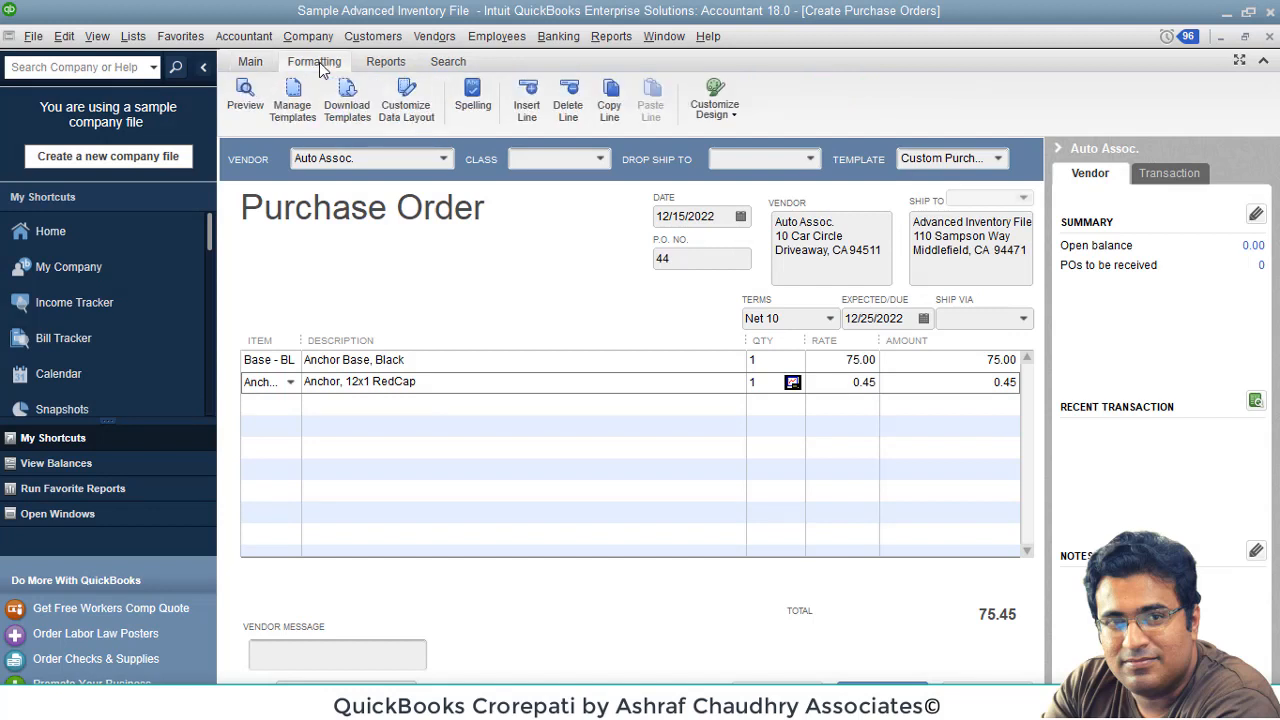
{"action": "left_click", "coordinate": [405, 108]}
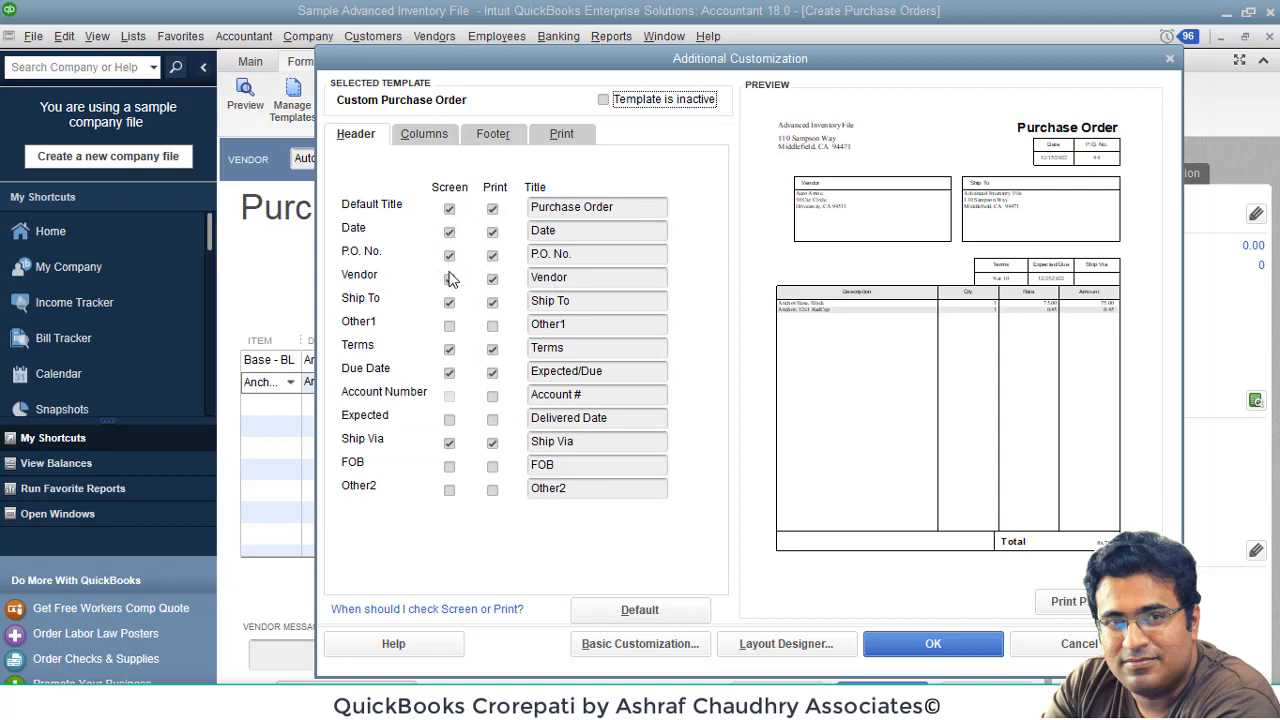
{"action": "left_click_drag", "start_coordinate": [647, 208], "coordinate": [520, 208]}
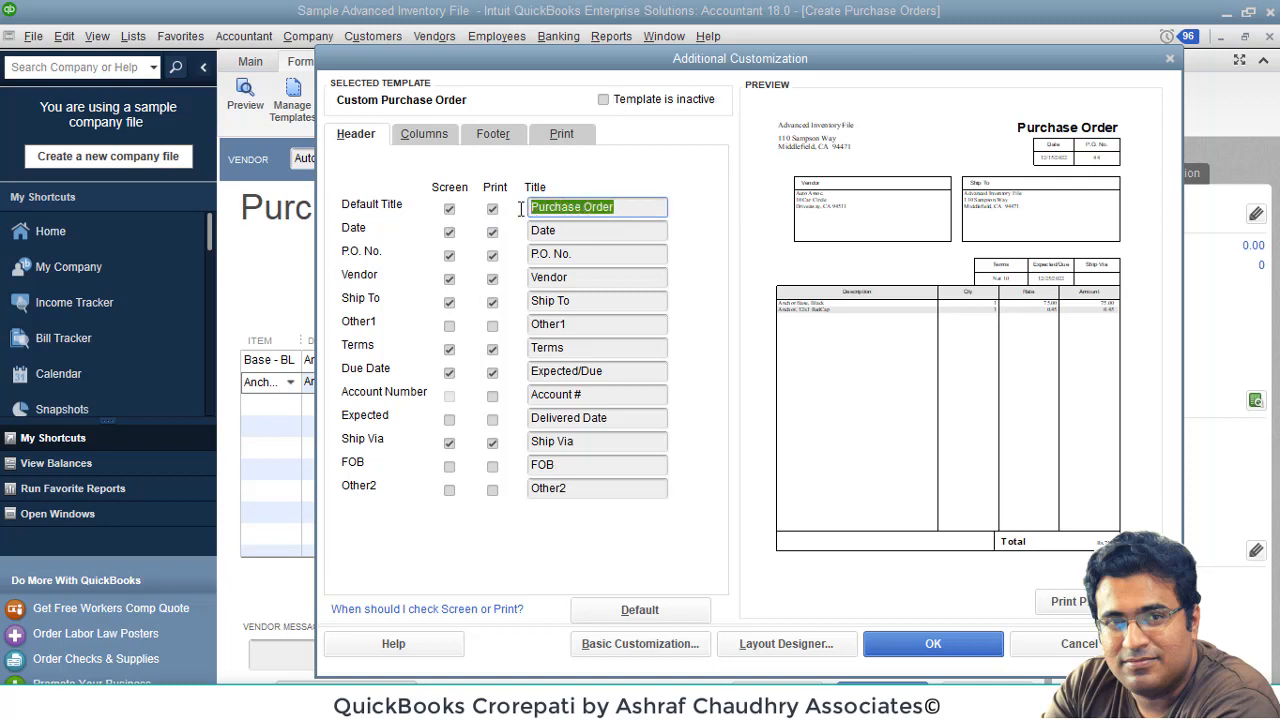
{"action": "left_click", "coordinate": [626, 208]}
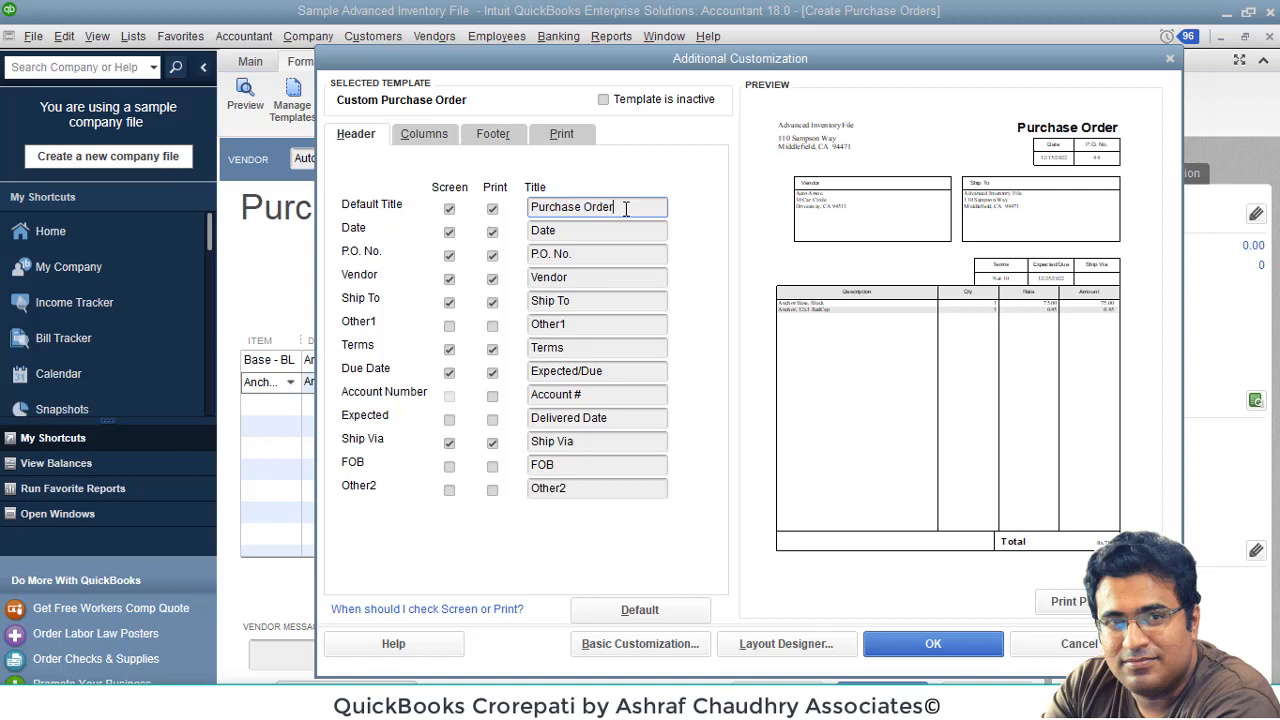
{"action": "left_click_drag", "start_coordinate": [626, 209], "coordinate": [453, 215]}
{"action": "key", "text": "BackSpace"}
{"action": "type", "text": "QQu"}
{"action": "key", "text": "BackSpace"}
{"action": "key", "text": "BackSpace"}
{"action": "key", "text": "BackSpace"}
{"action": "type", "text": "quotation"}
{"action": "left_click", "coordinate": [922, 658]}
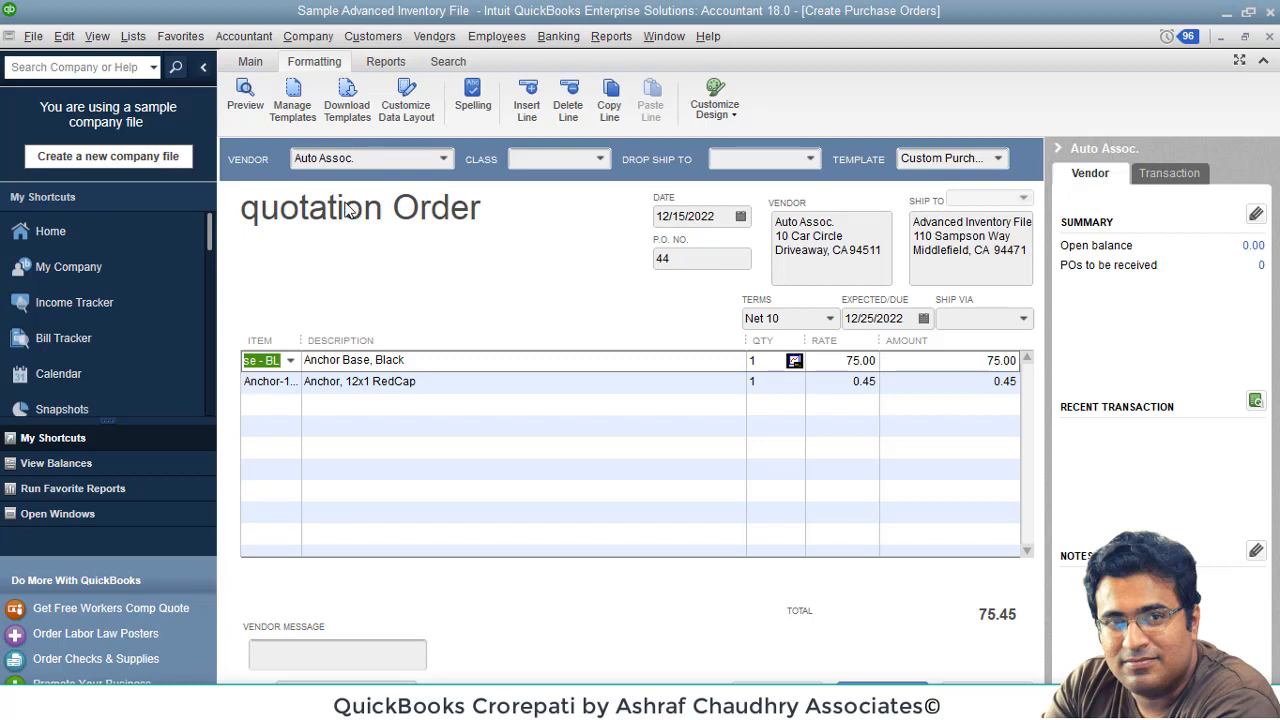
Step: Change the default title in the Custom Purchase Order template's header to "Purchase Order"
{"action": "left_click", "coordinate": [395, 117]}
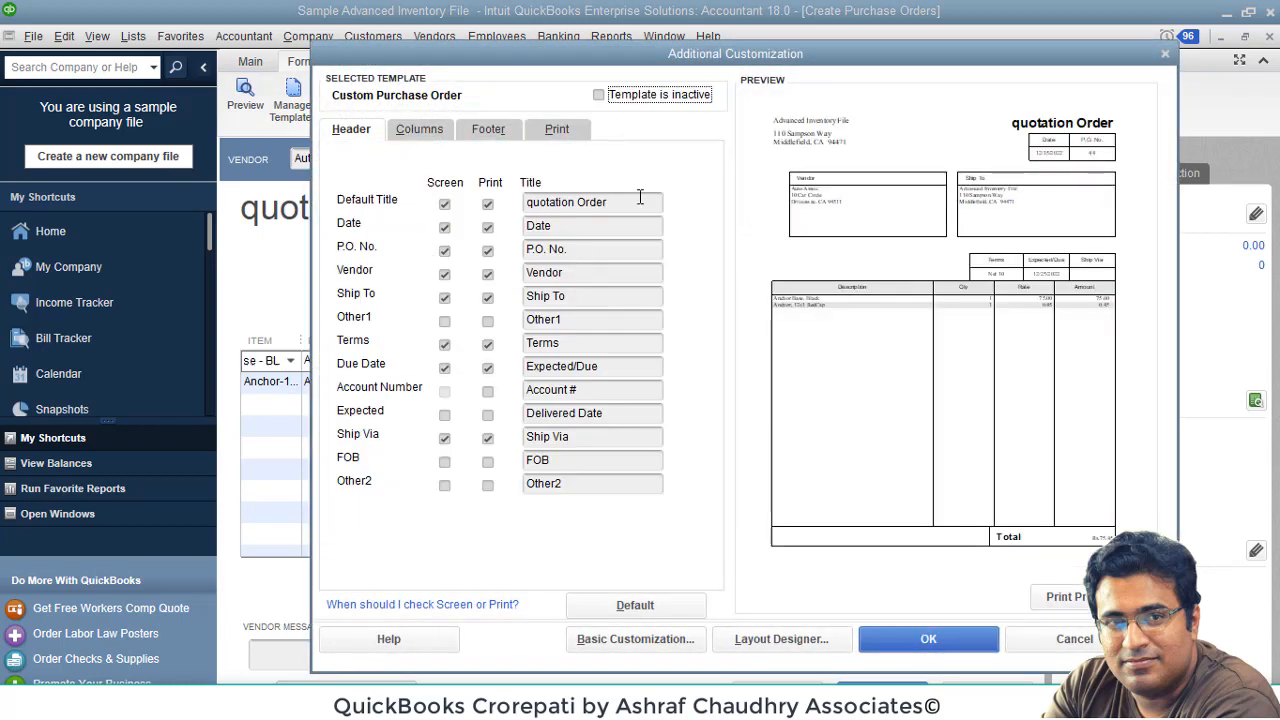
{"action": "left_click_drag", "start_coordinate": [631, 202], "coordinate": [343, 202]}
{"action": "type", "text": "P"}
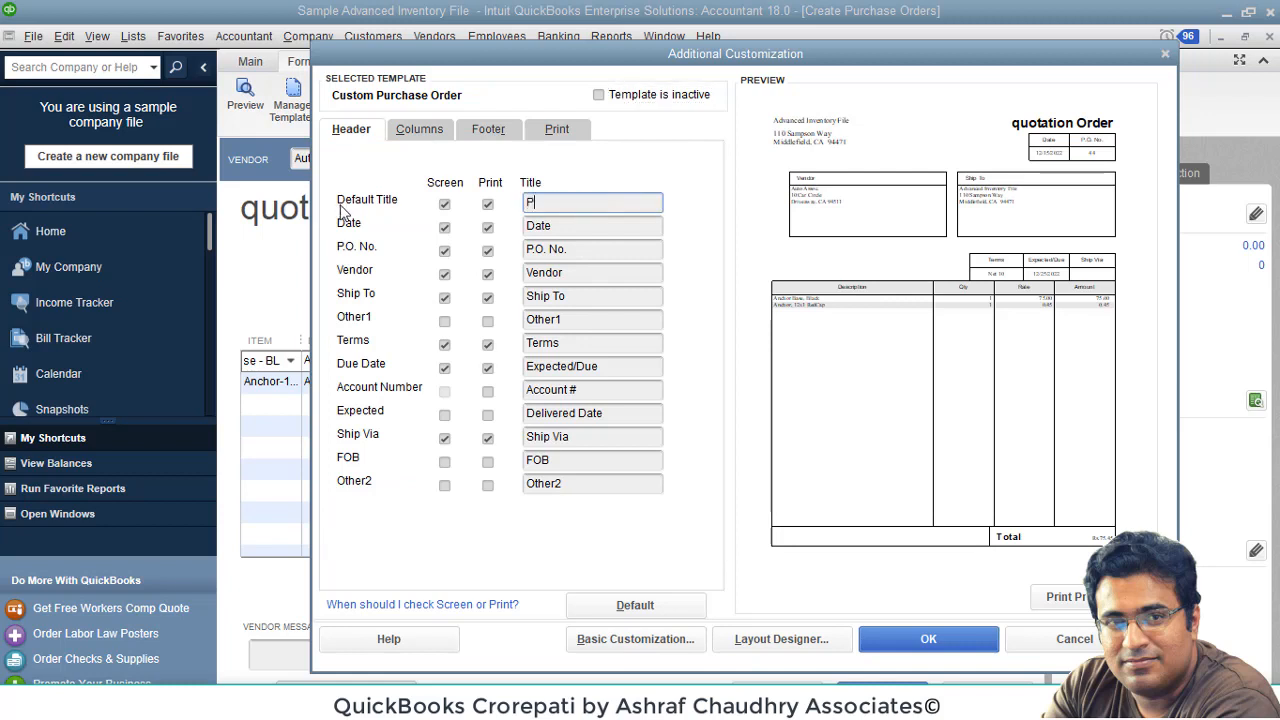
{"action": "type", "text": "urchase"}
{"action": "key", "text": "BackSpace"}
{"action": "key", "text": "BackSpace"}
{"action": "key", "text": "BackSpace"}
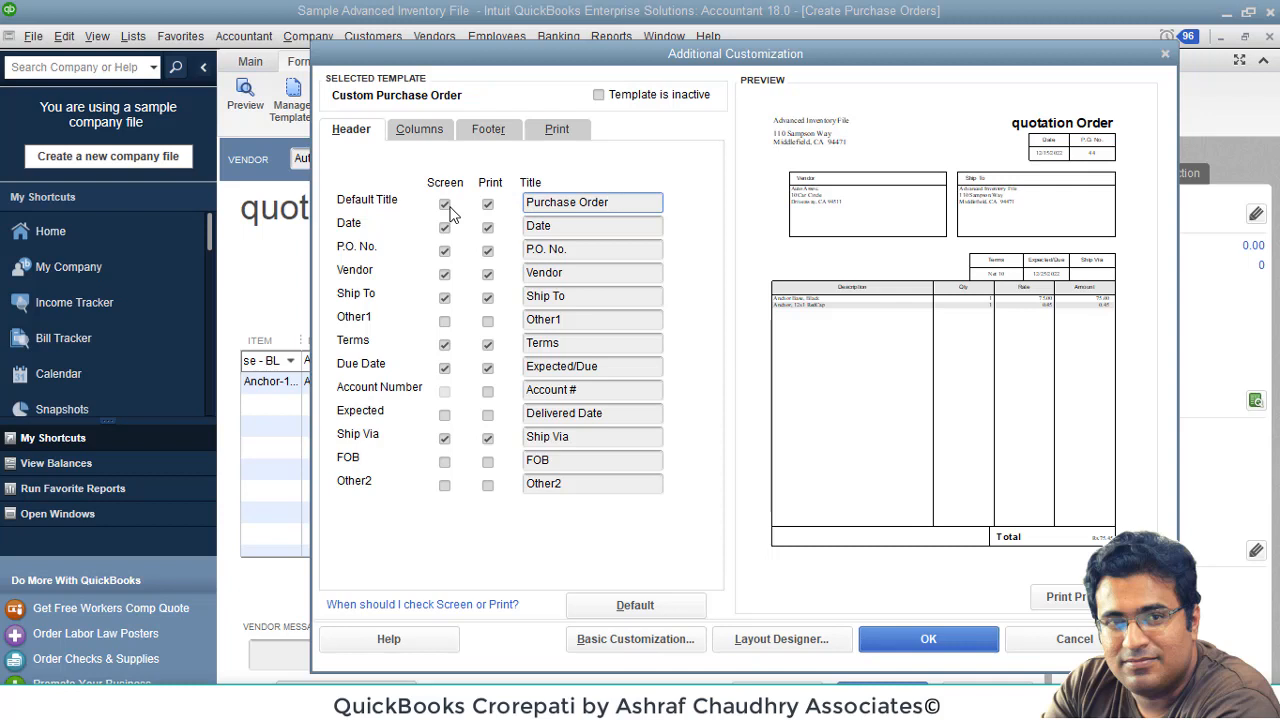
Step: Try leaving the default title and the P.O. No. off the printed form, restoring each one
{"action": "left_click", "coordinate": [488, 205]}
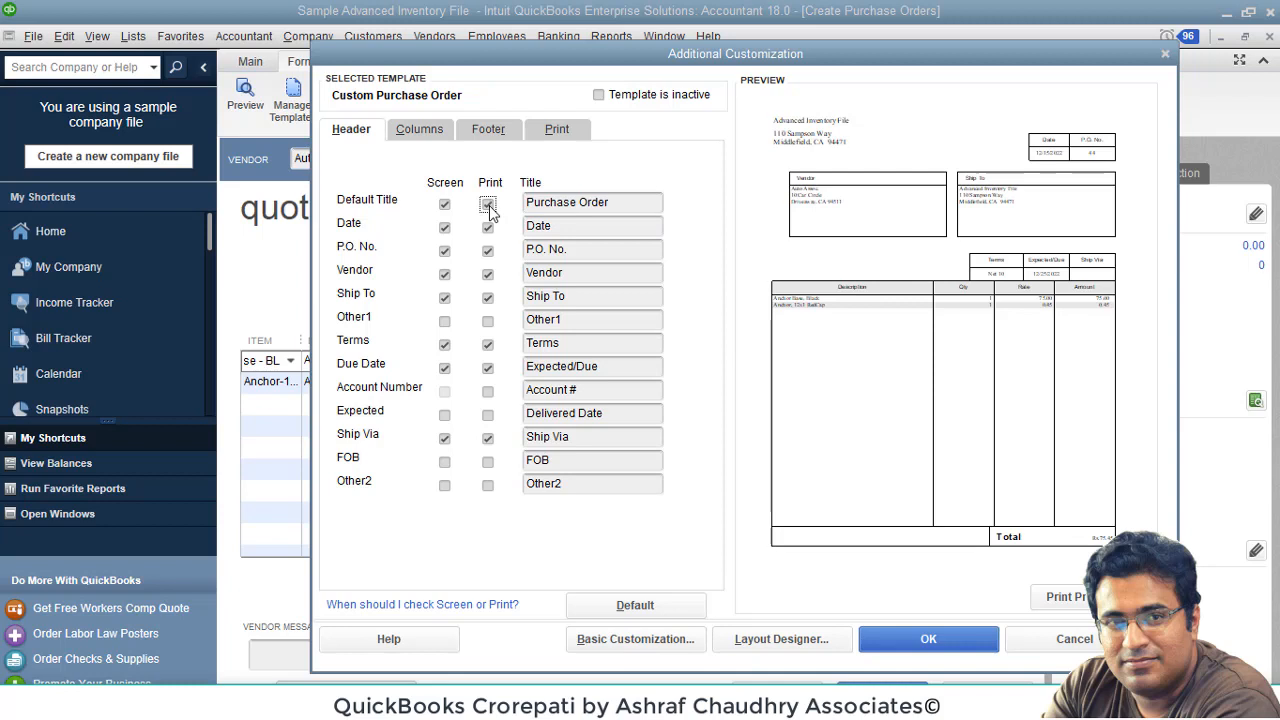
{"action": "left_click", "coordinate": [488, 205]}
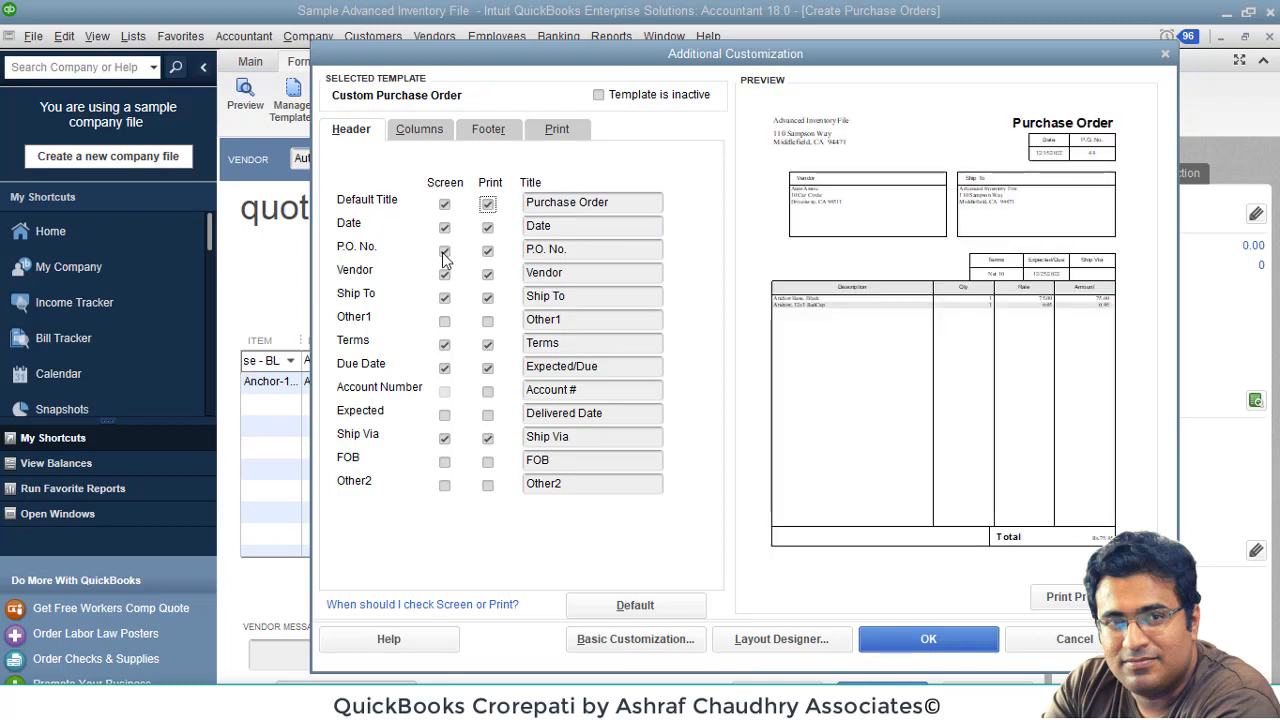
{"action": "left_click", "coordinate": [488, 252]}
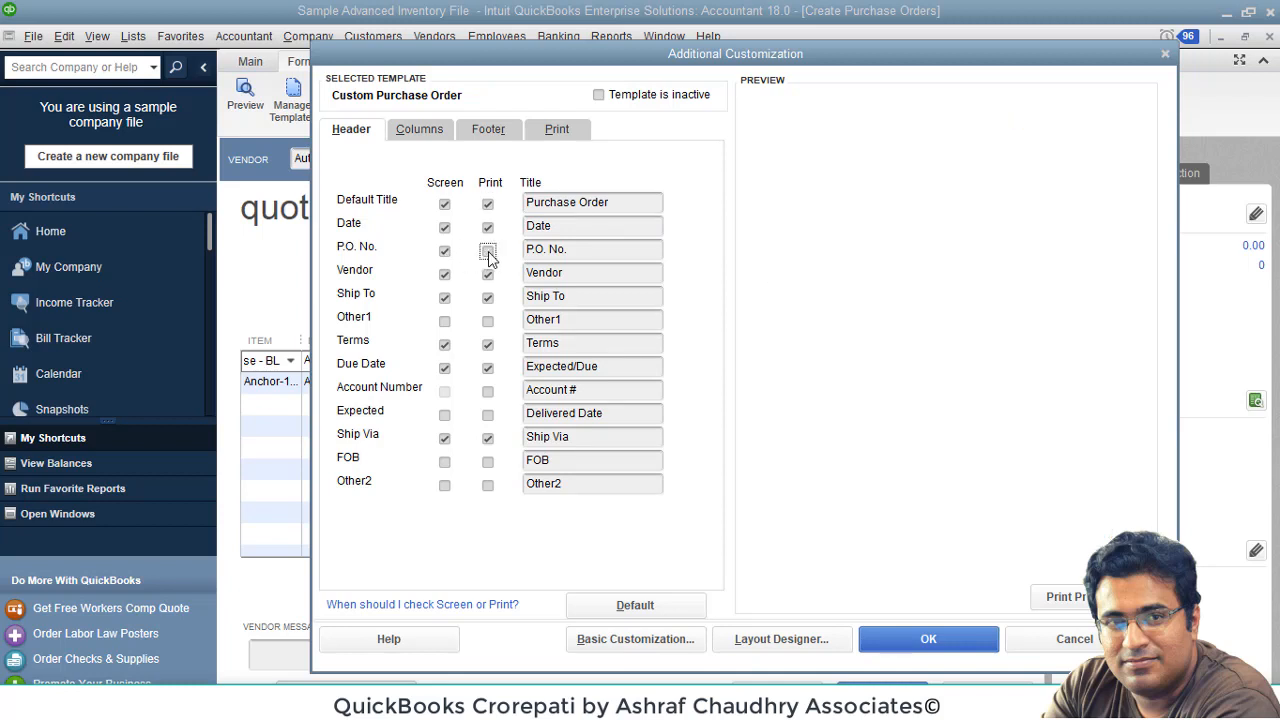
{"action": "left_click", "coordinate": [488, 251]}
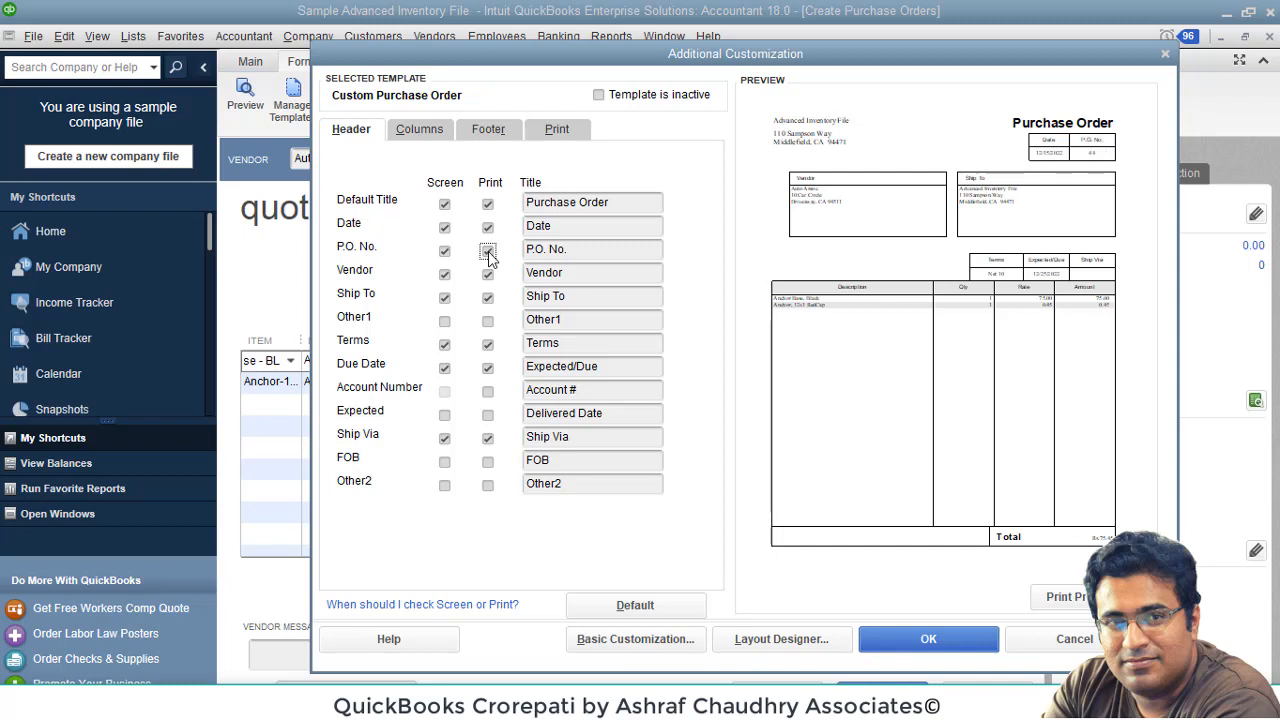
Step: Exclude the Ship To field from both the screen and the printed version of the template
{"action": "left_click", "coordinate": [446, 298]}
{"action": "left_click", "coordinate": [488, 299]}
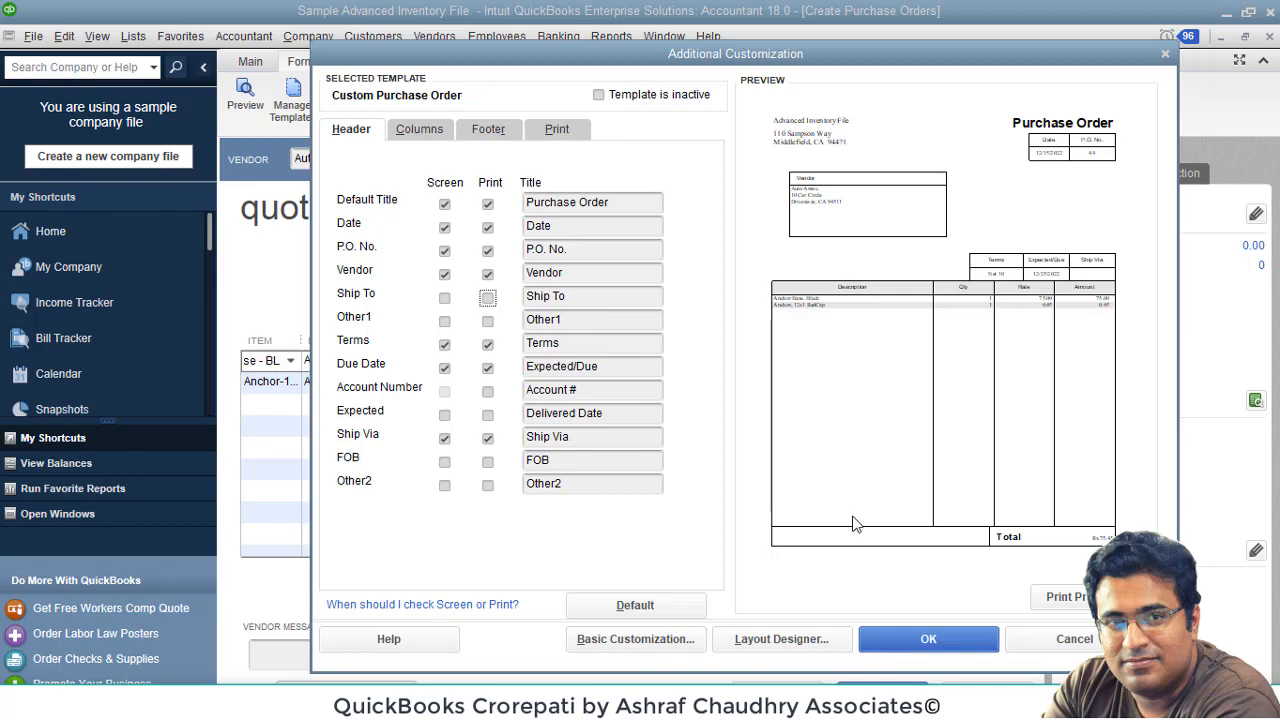
Step: Include the Item column in print and reorder the columns with Description as 1 and Item as 2, keeping the additions despite overlapping fields
{"action": "left_click", "coordinate": [420, 137]}
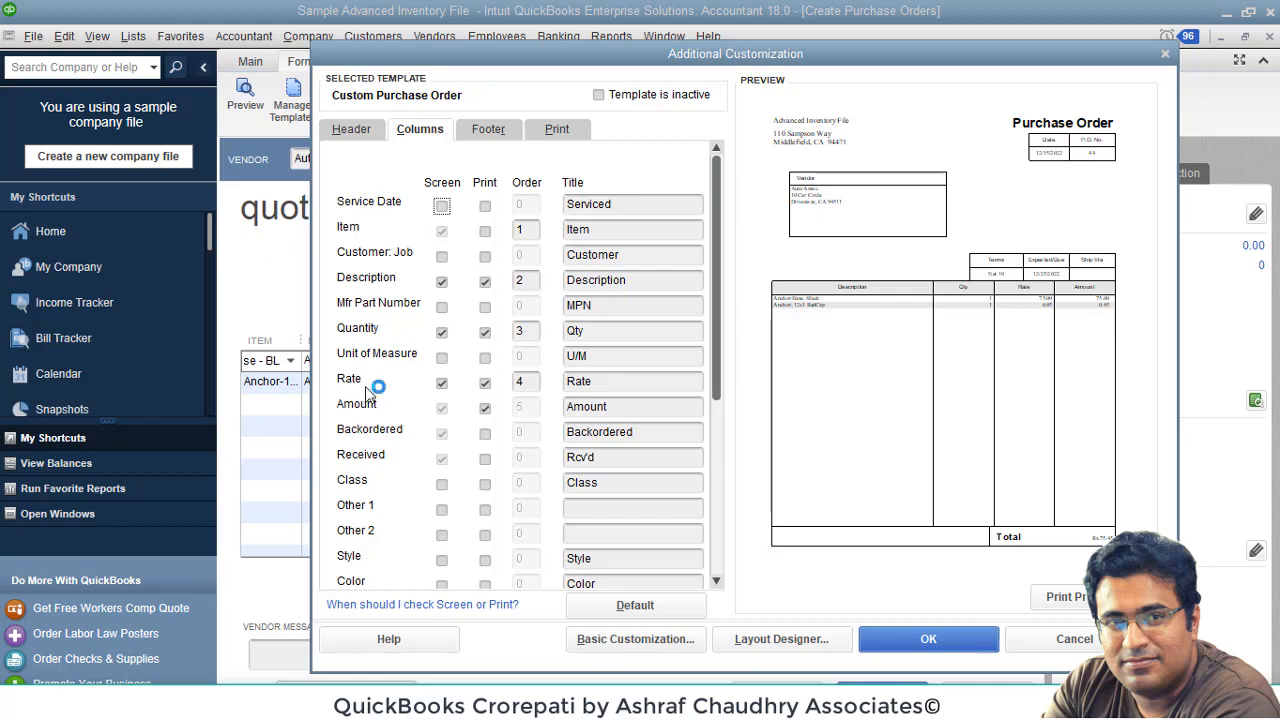
{"action": "scroll", "coordinate": [450, 367], "scroll_direction": "down", "scroll_amount": 2}
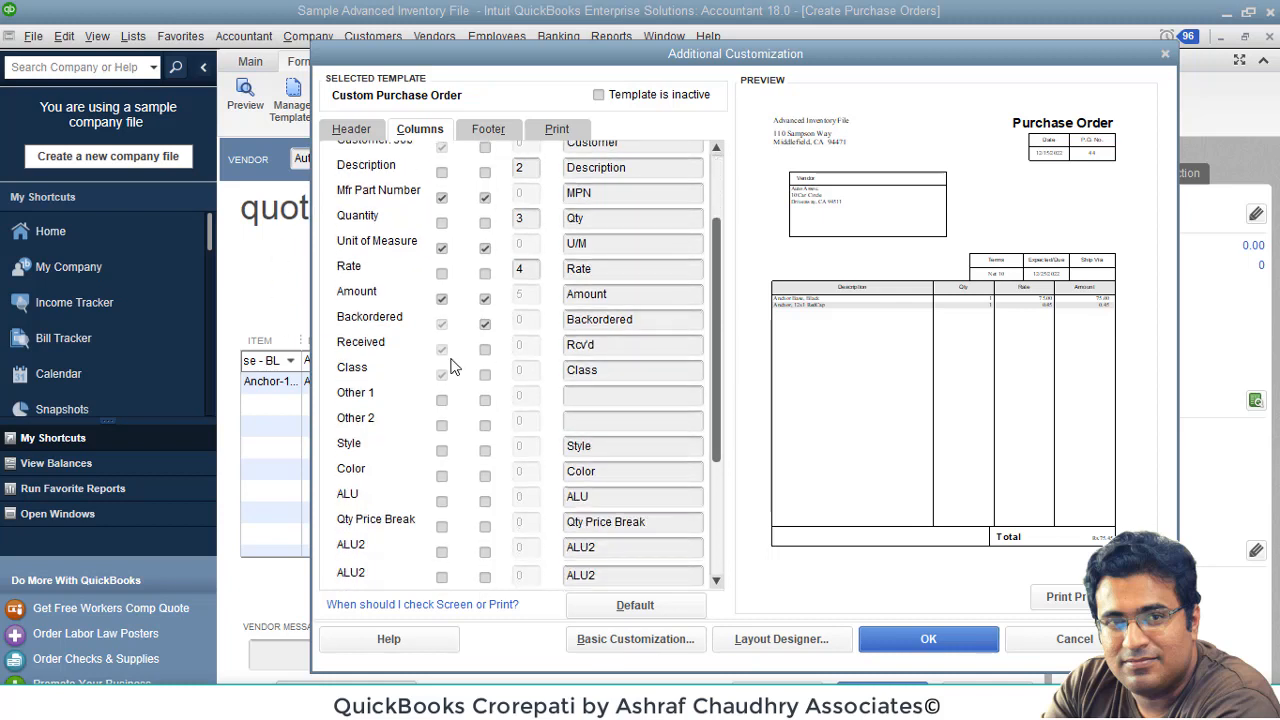
{"action": "scroll", "coordinate": [450, 367], "scroll_direction": "down", "scroll_amount": 4}
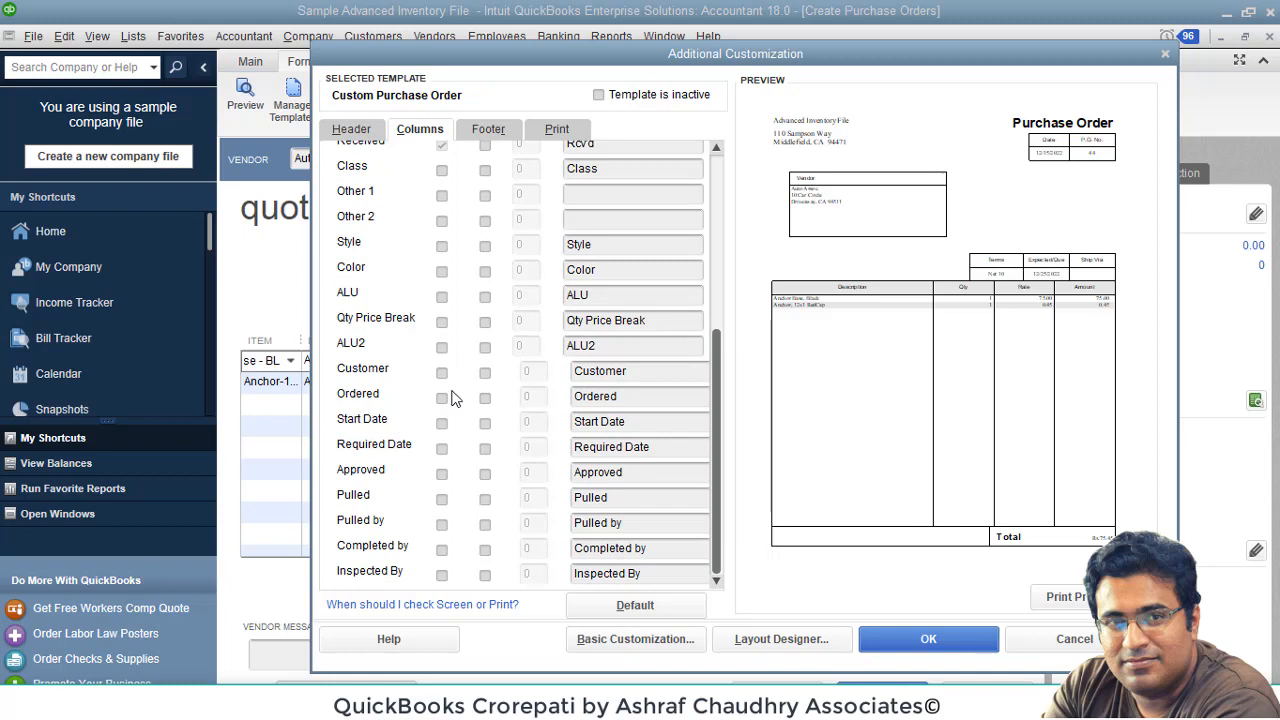
{"action": "scroll", "coordinate": [450, 397], "scroll_direction": "up", "scroll_amount": 6}
{"action": "scroll", "coordinate": [450, 390], "scroll_direction": "down", "scroll_amount": 1}
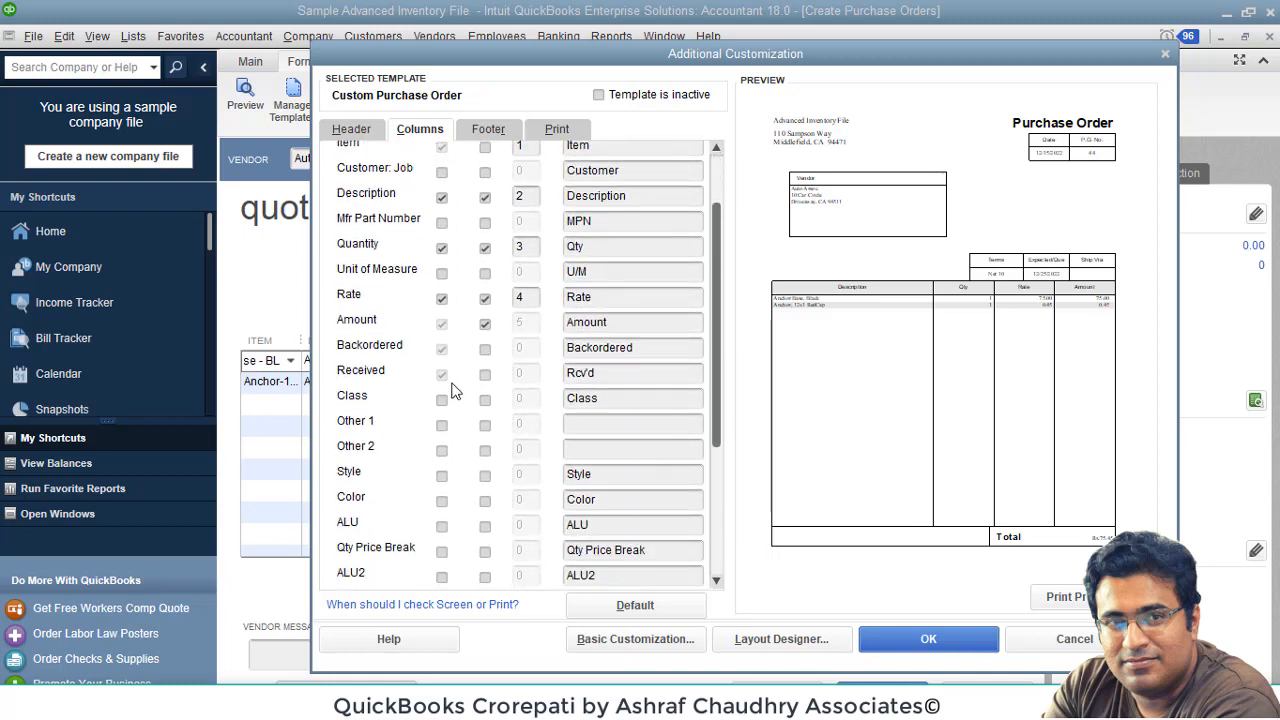
{"action": "scroll", "coordinate": [450, 390], "scroll_direction": "up", "scroll_amount": 2}
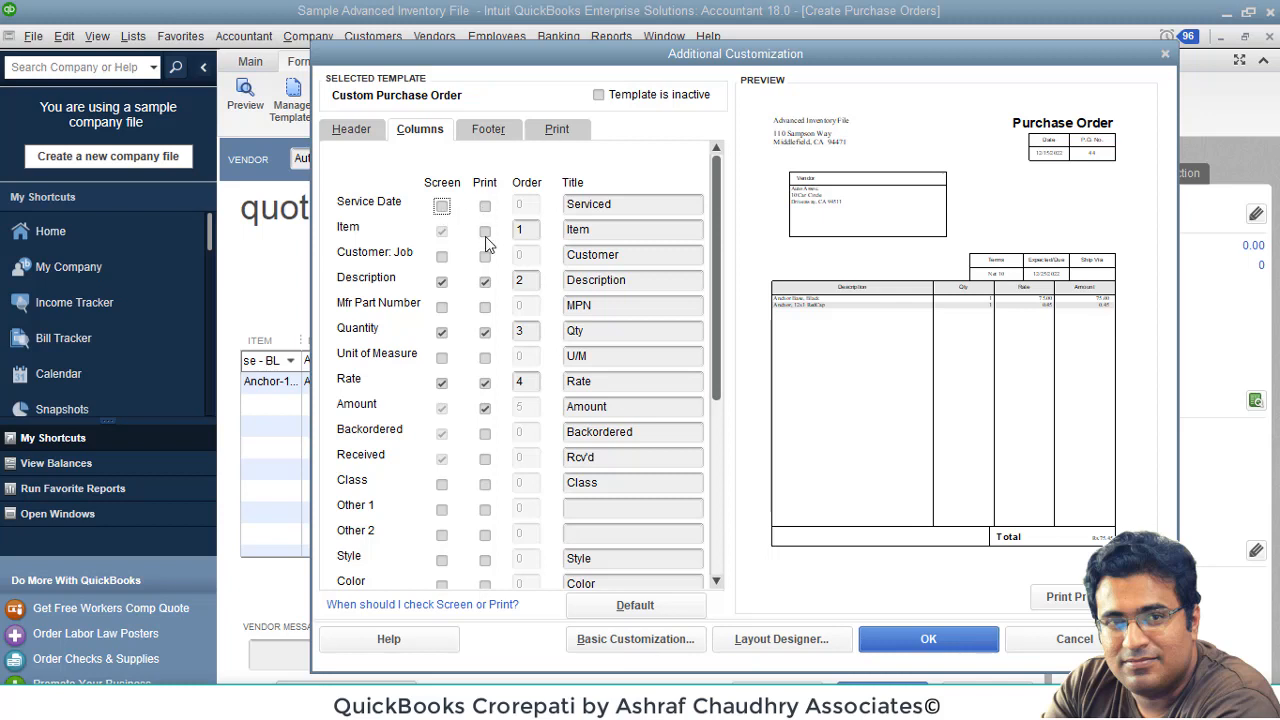
{"action": "left_click", "coordinate": [485, 236]}
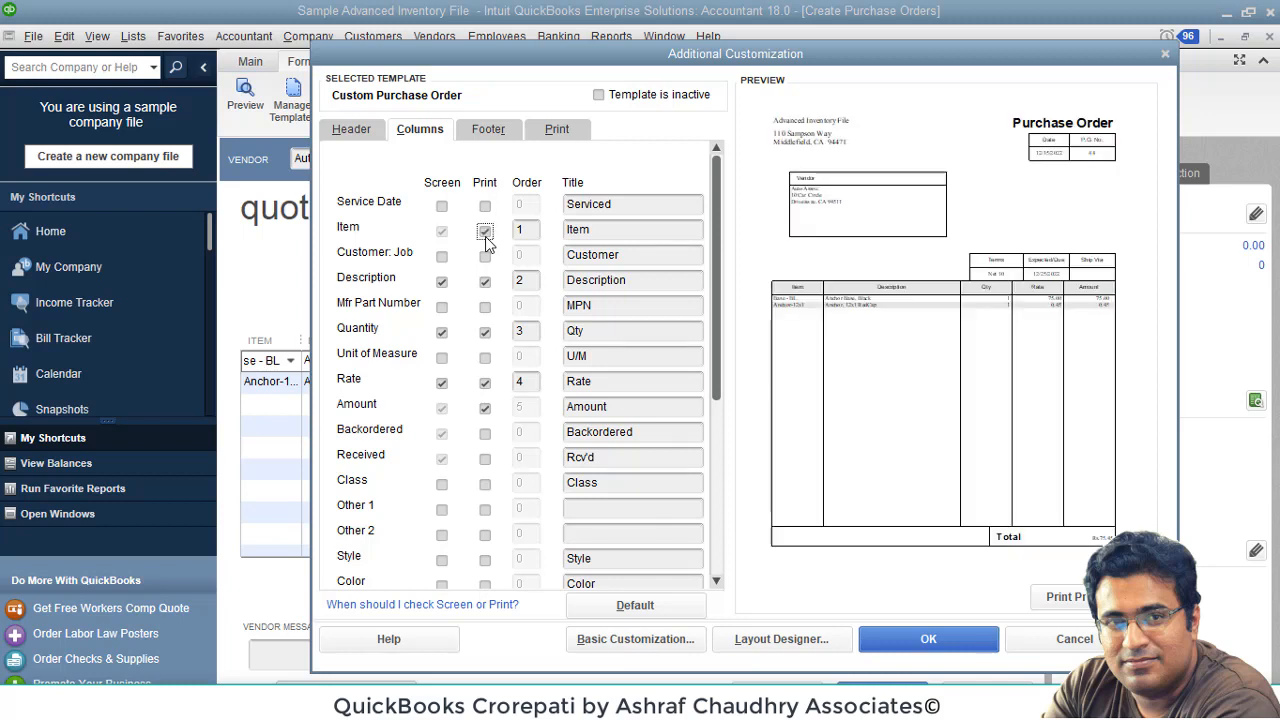
{"action": "left_click", "coordinate": [526, 280]}
{"action": "left_click", "coordinate": [530, 230]}
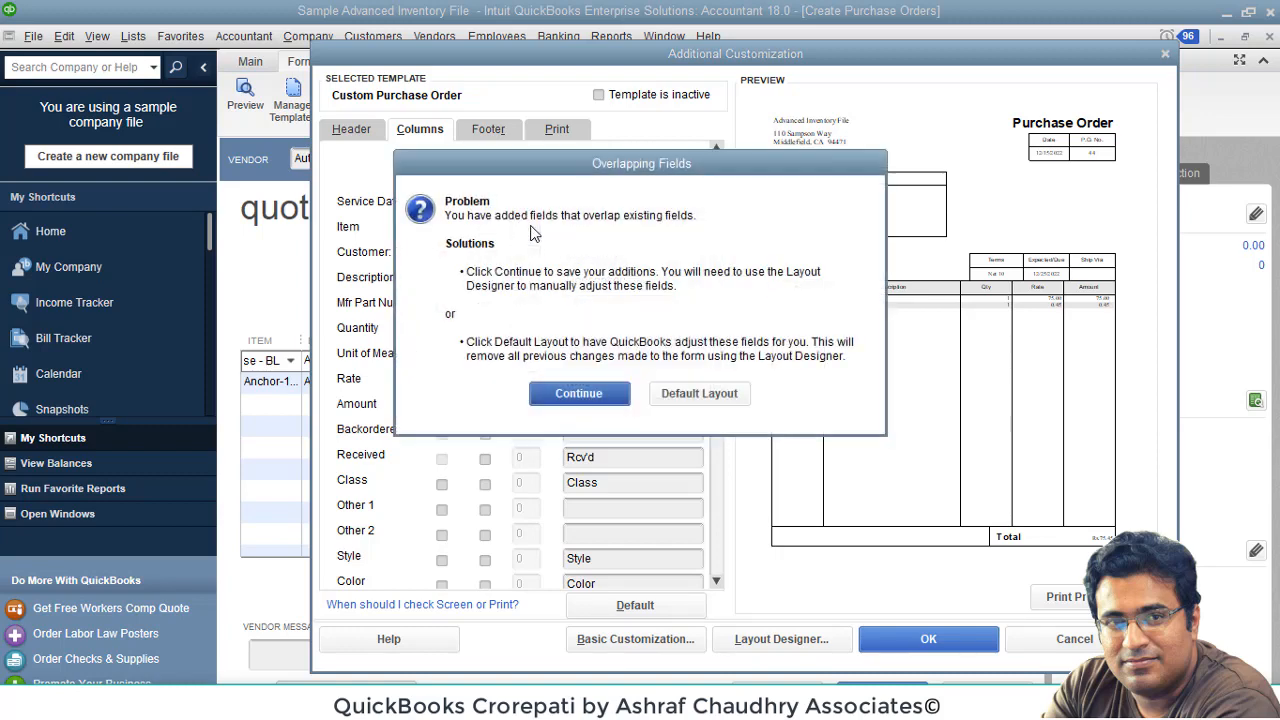
{"action": "left_click", "coordinate": [586, 395]}
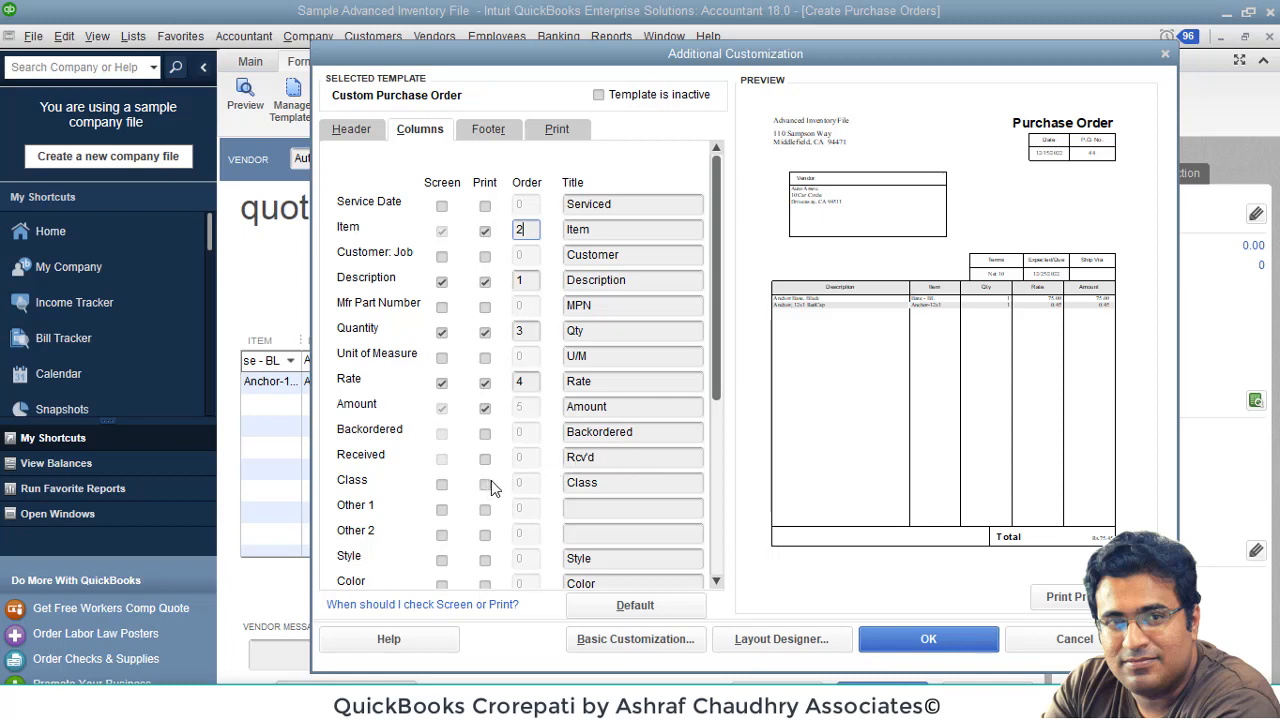
Step: Look through the remaining column options and the footer's message, total and long text fields
{"action": "scroll", "coordinate": [533, 480], "scroll_direction": "down", "scroll_amount": 4}
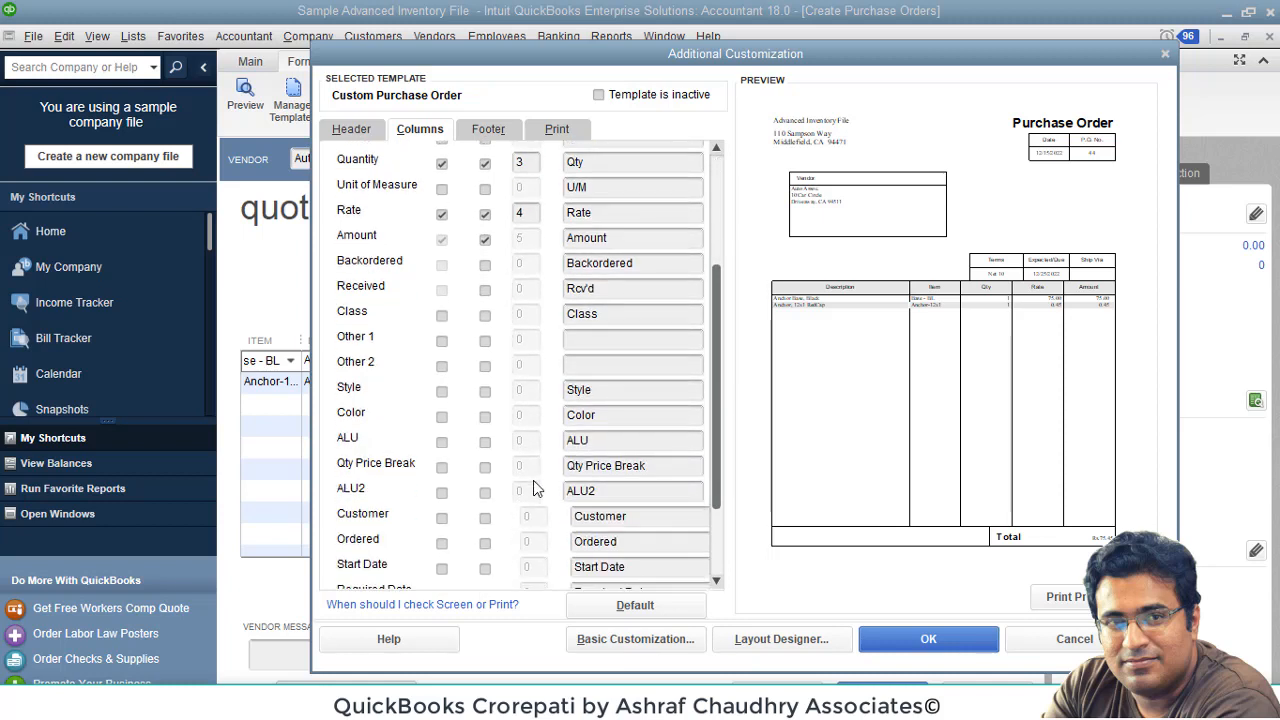
{"action": "scroll", "coordinate": [533, 480], "scroll_direction": "down", "scroll_amount": 1}
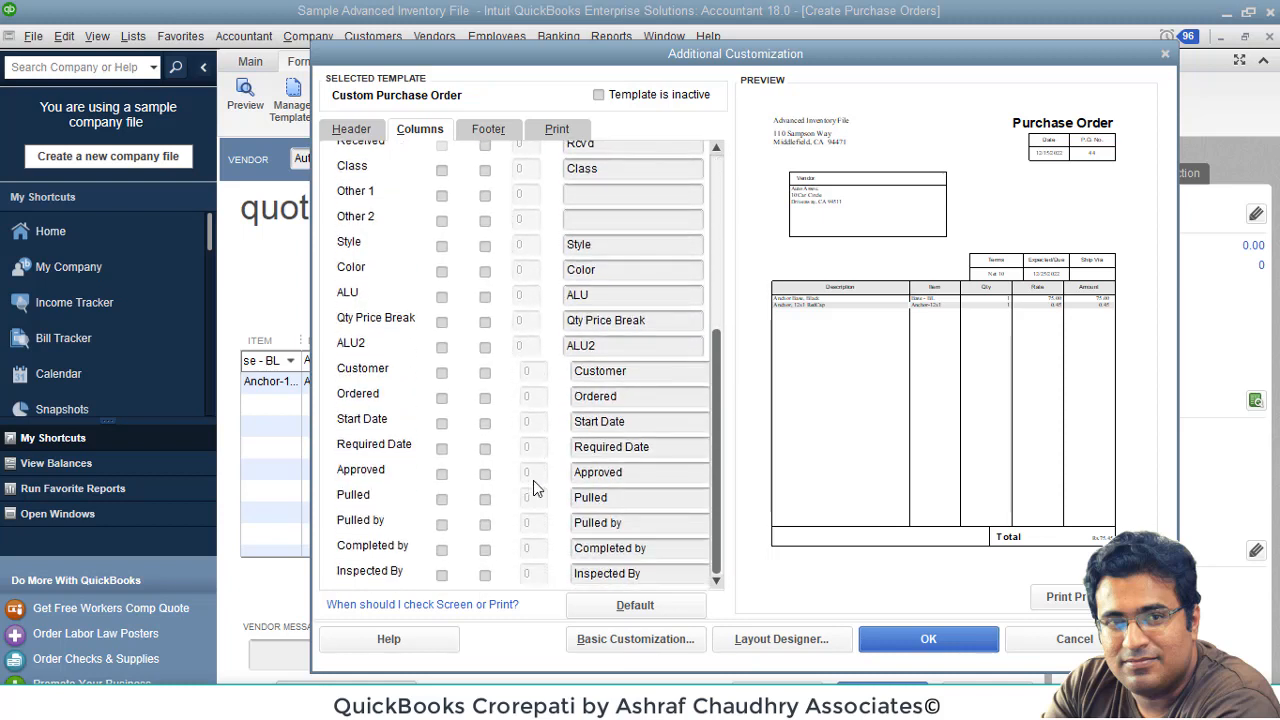
{"action": "scroll", "coordinate": [533, 480], "scroll_direction": "up", "scroll_amount": 5}
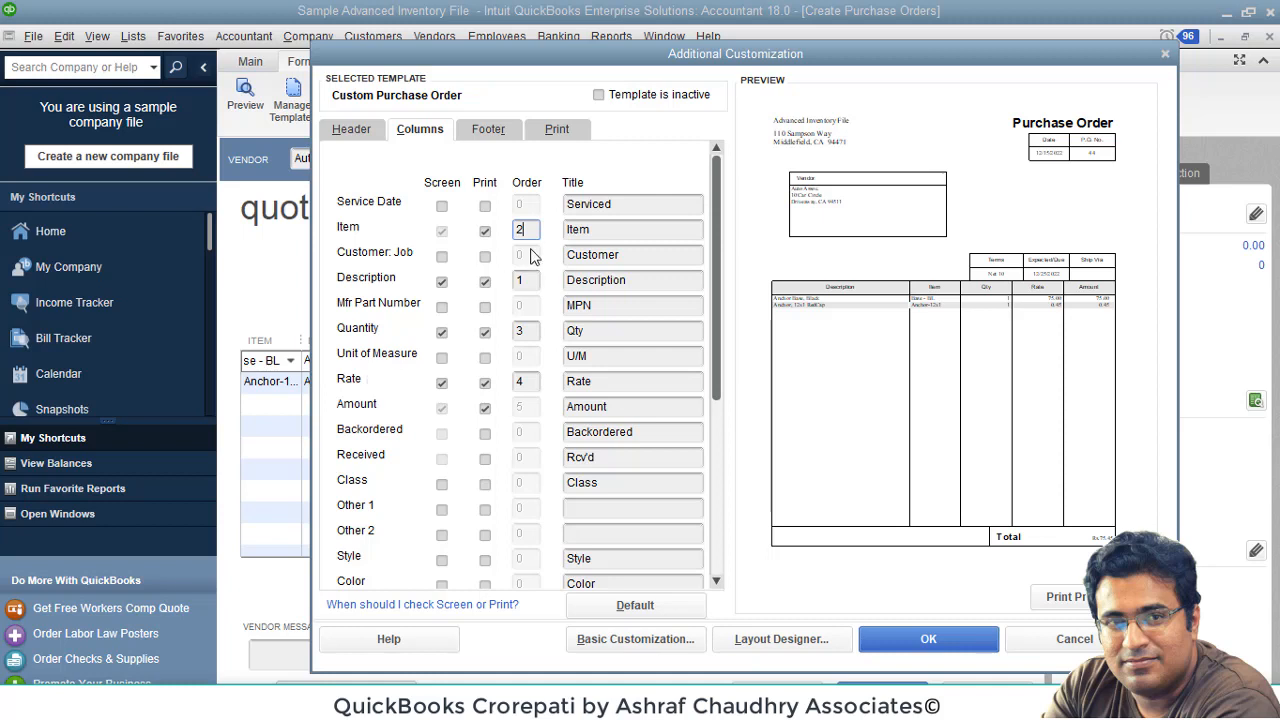
{"action": "left_click", "coordinate": [489, 131]}
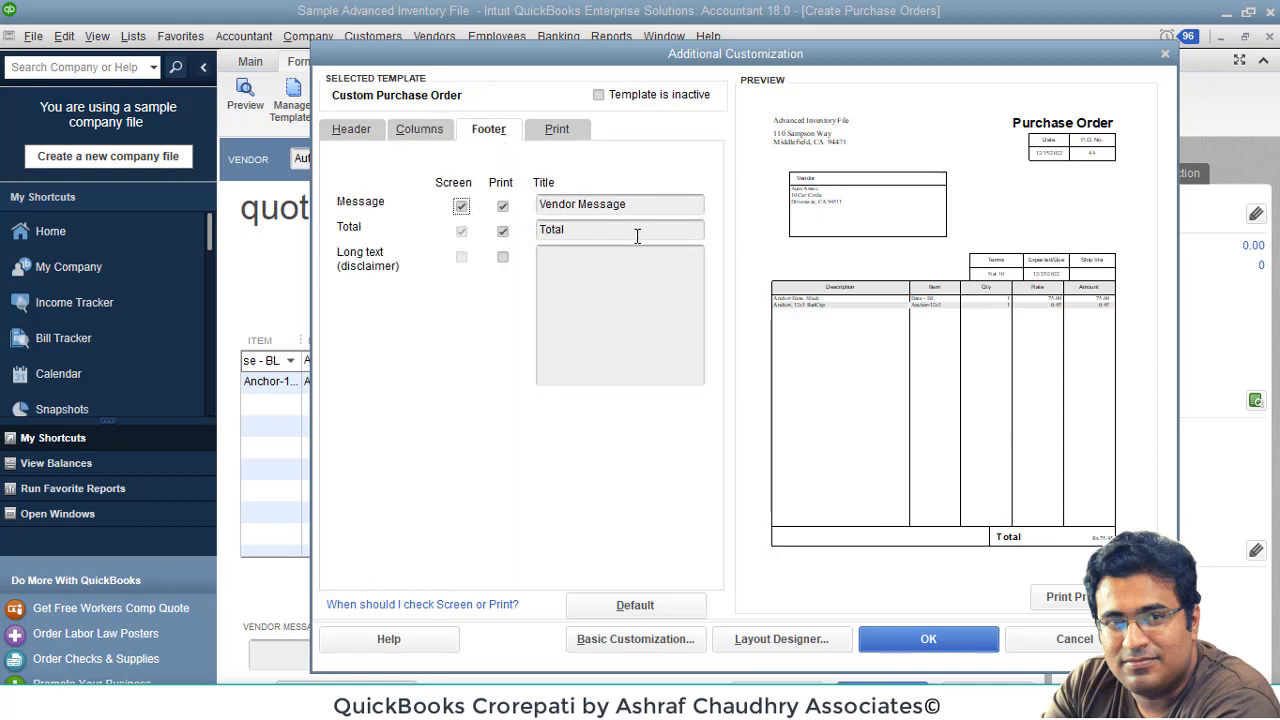
{"action": "left_click", "coordinate": [633, 204]}
{"action": "left_click", "coordinate": [598, 290]}
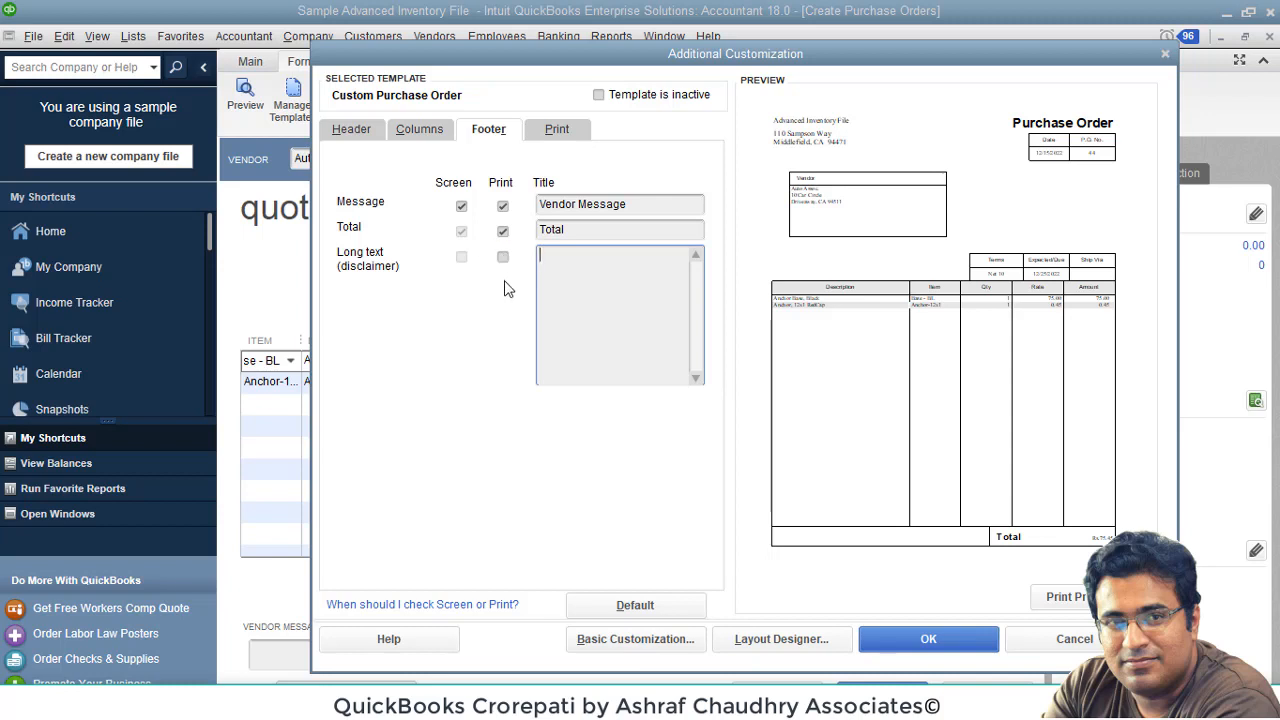
Step: Try the specified printer settings for this purchase order and return to the settings from Printer Setup
{"action": "left_click", "coordinate": [558, 132]}
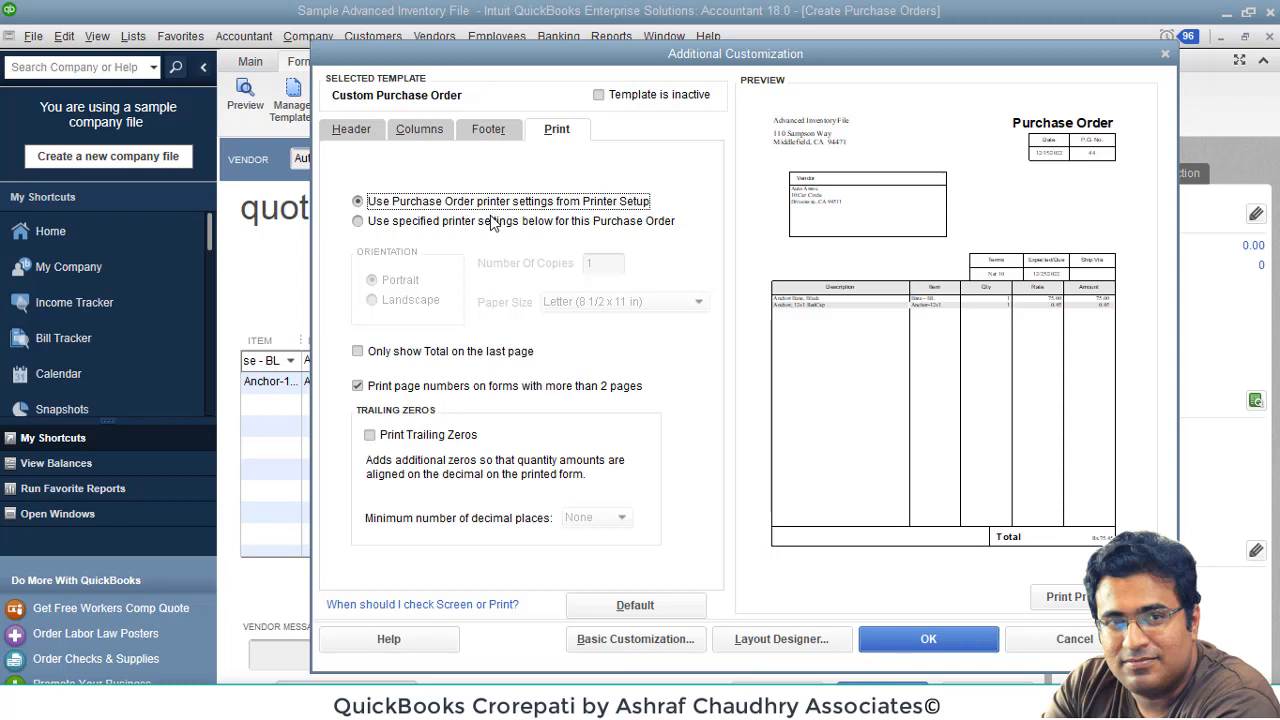
{"action": "left_click", "coordinate": [490, 222]}
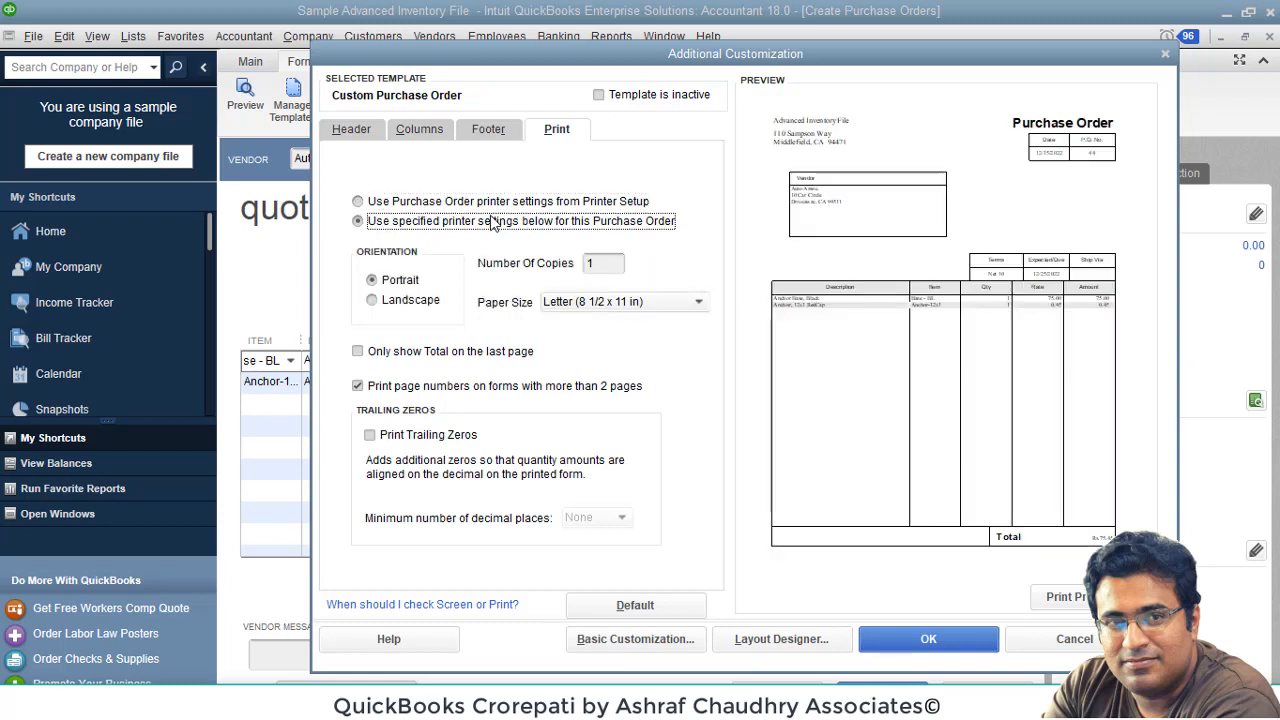
{"action": "left_click", "coordinate": [492, 203]}
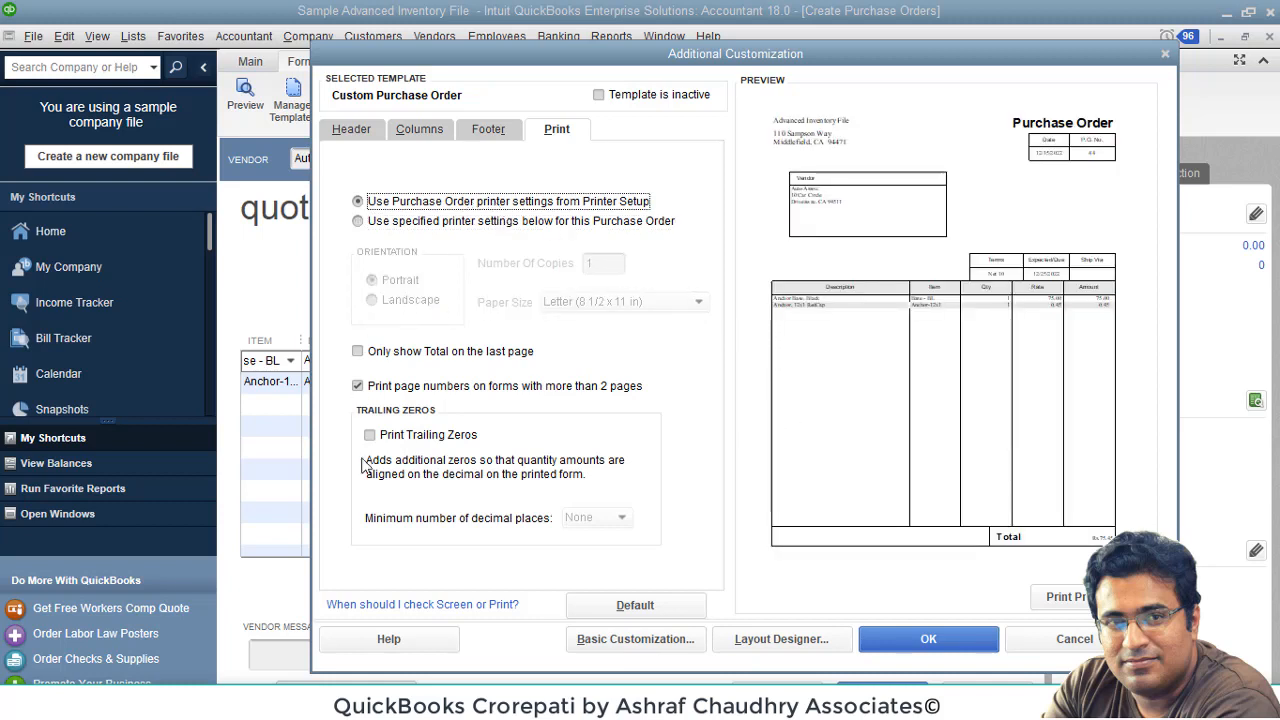
Step: Examine the template's Basic Customization options, including the color scheme choices and the Manage Templates list
{"action": "left_click", "coordinate": [622, 652]}
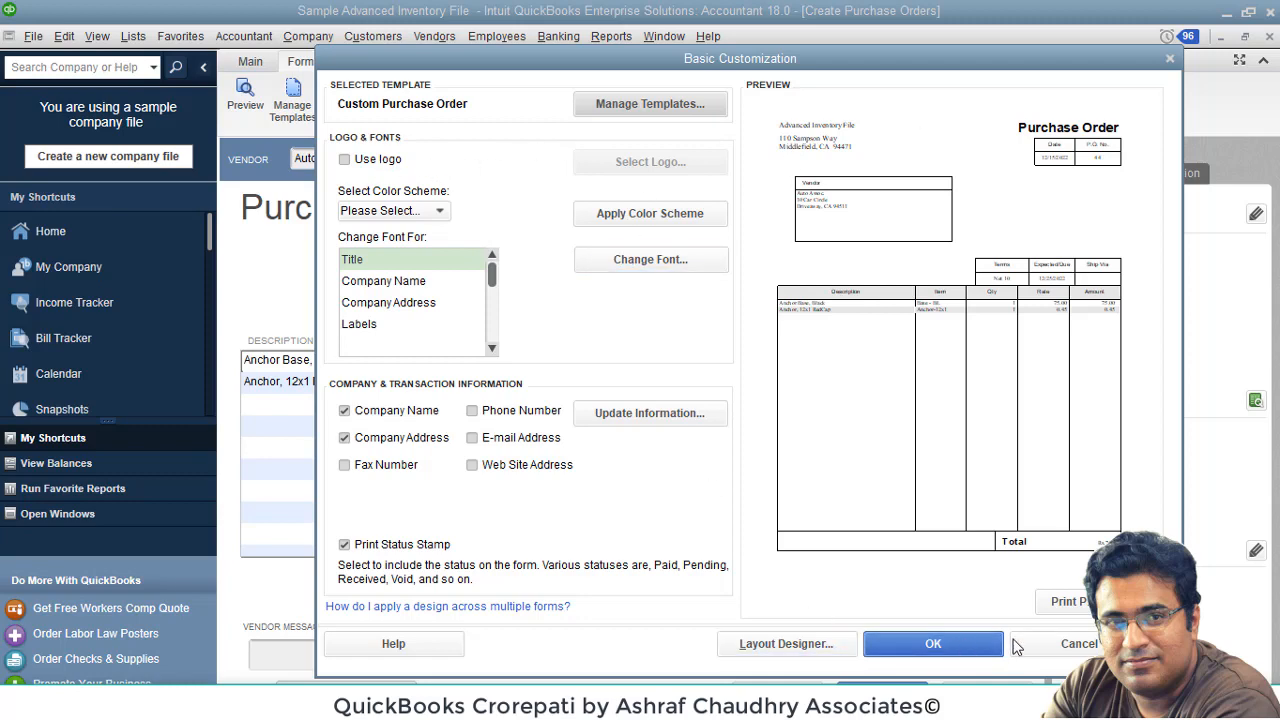
{"action": "left_click", "coordinate": [1065, 643]}
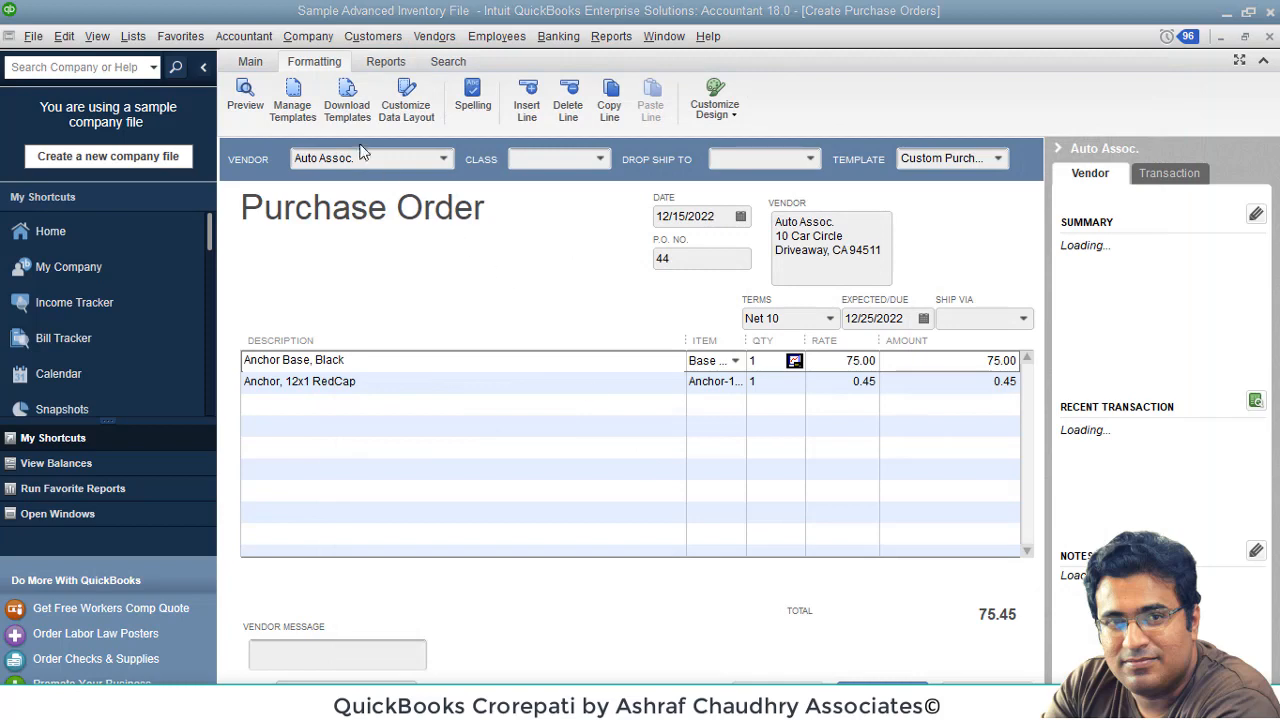
{"action": "left_click", "coordinate": [403, 112]}
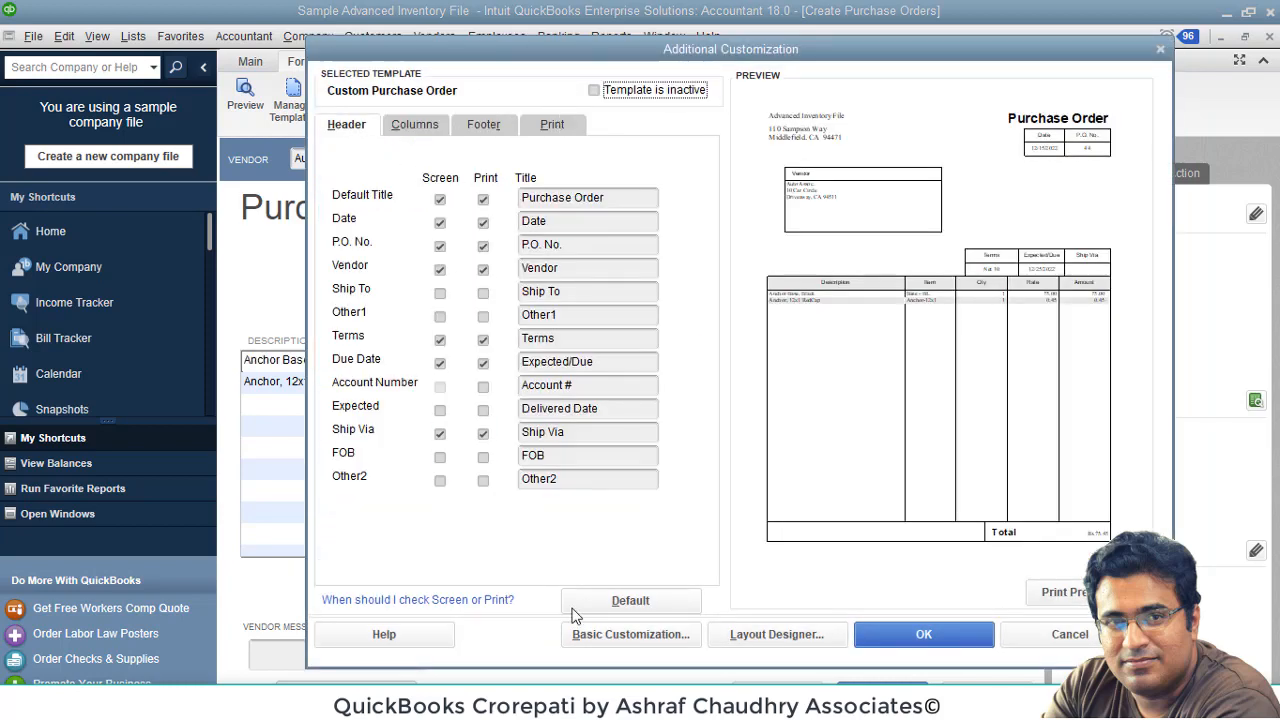
{"action": "left_click", "coordinate": [664, 642]}
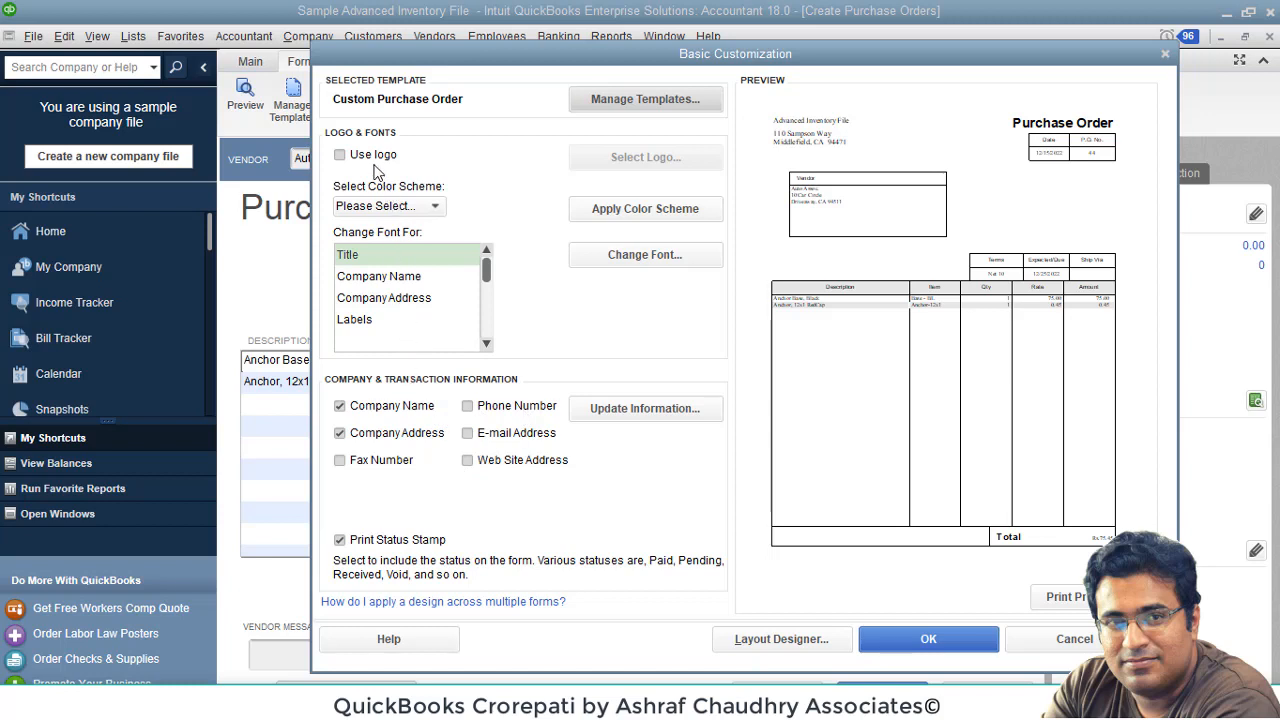
{"action": "left_click", "coordinate": [375, 205]}
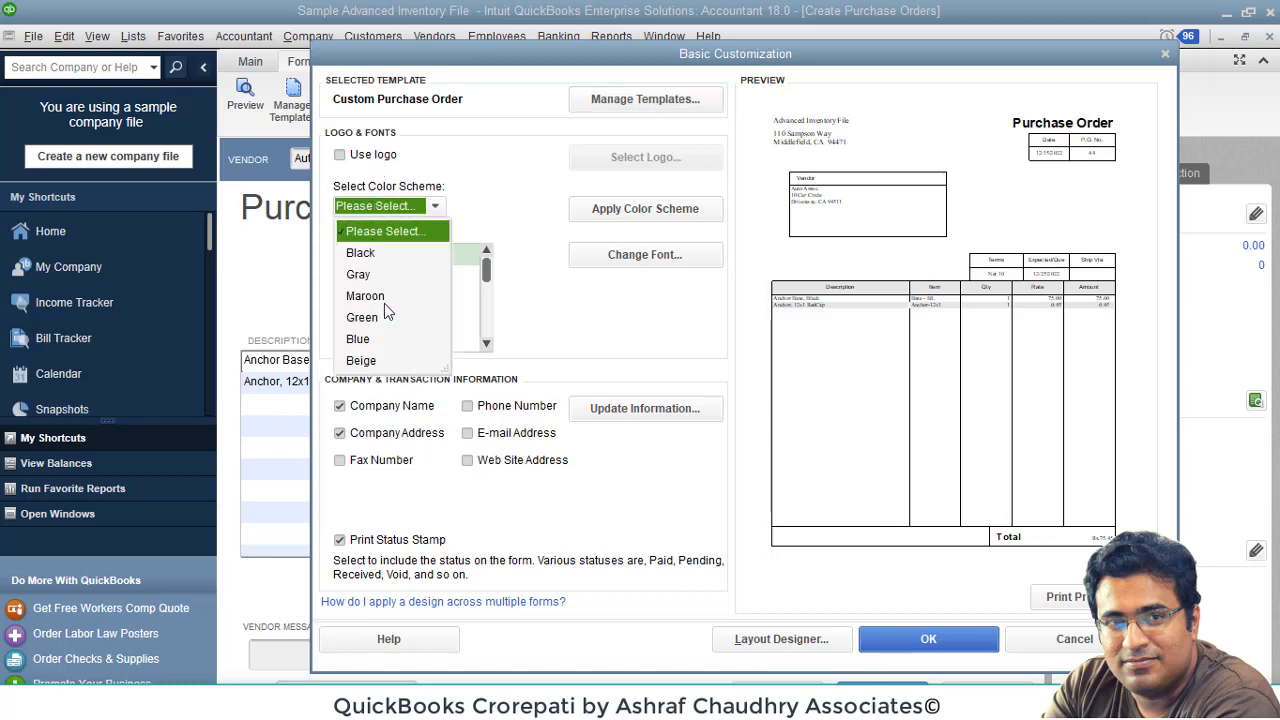
{"action": "left_click", "coordinate": [590, 342]}
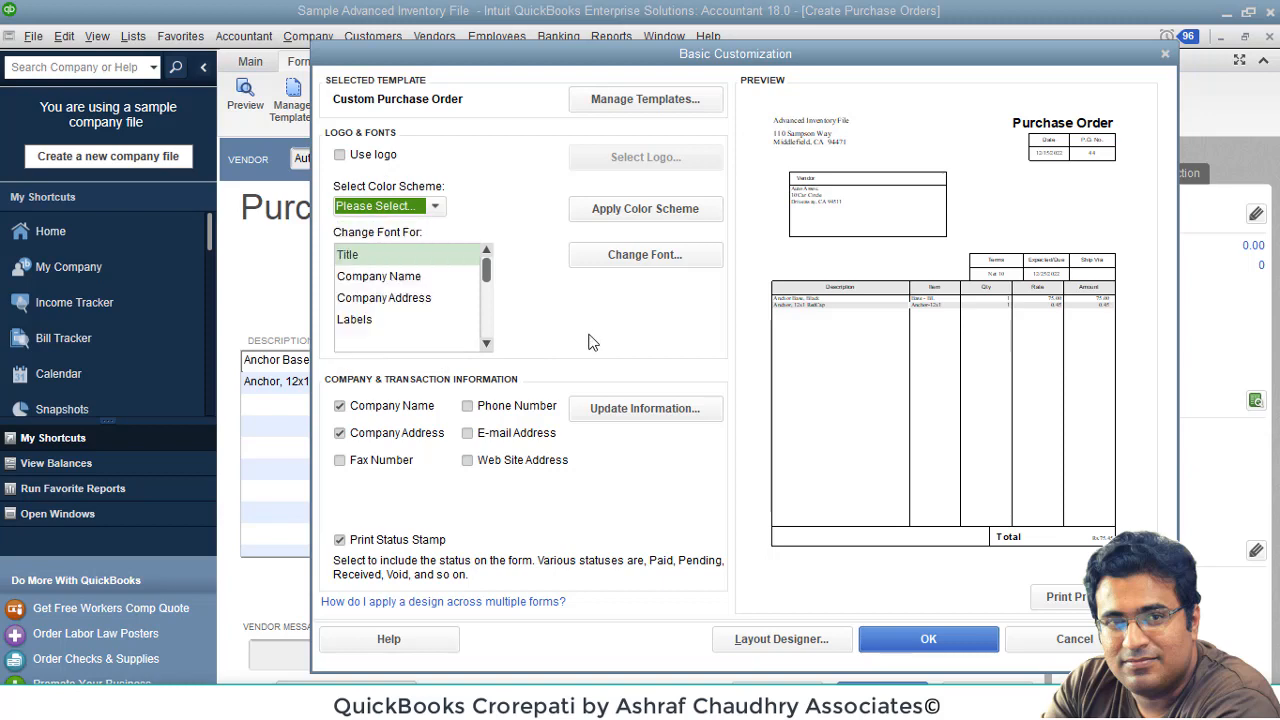
{"action": "left_click", "coordinate": [625, 100]}
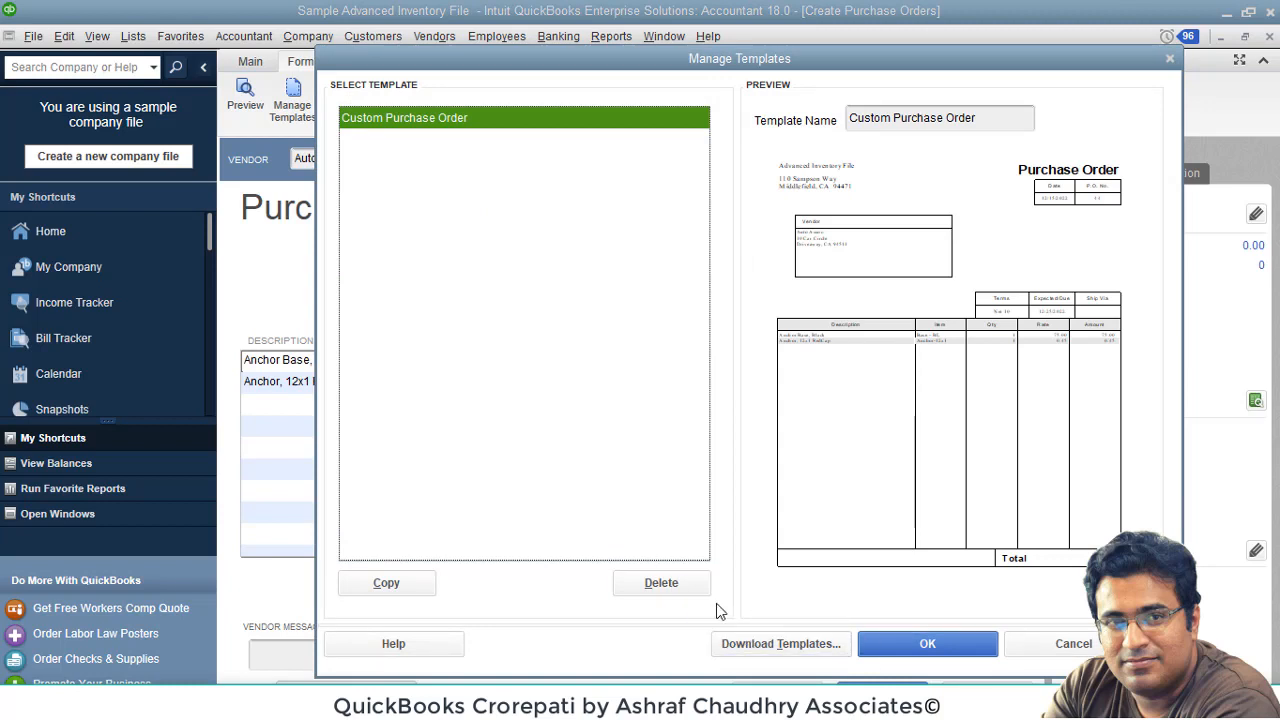
{"action": "left_click", "coordinate": [1073, 644]}
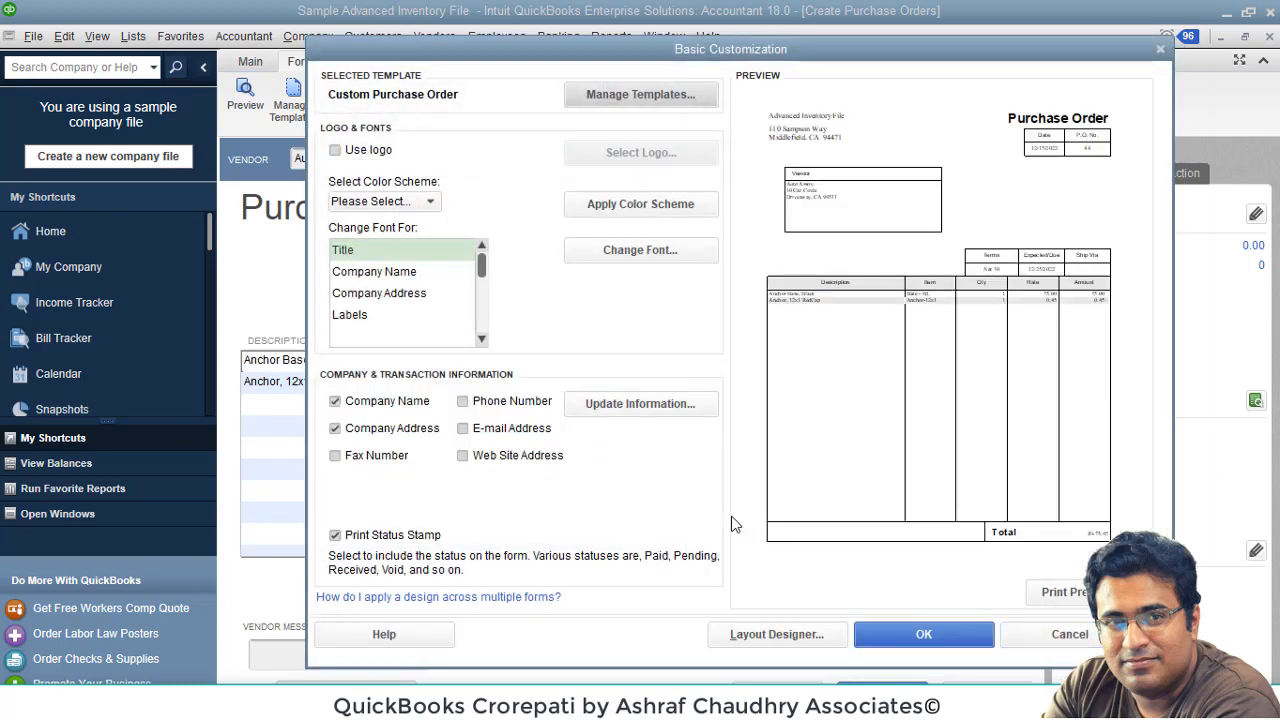
Step: In the layout, move the Purchase Order title to about 4.50, 2.25, the company name to about 2.31, 0.63, and reposition the Date and P.O. No. fields
{"action": "left_click", "coordinate": [764, 634]}
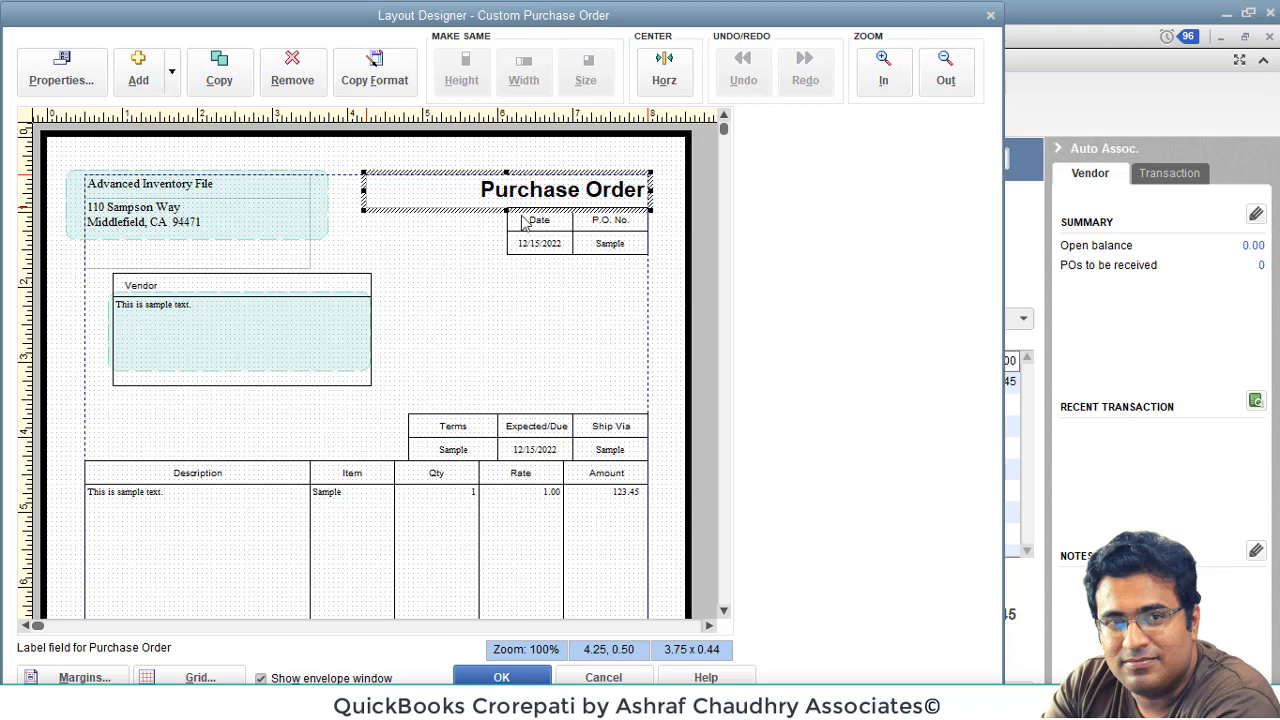
{"action": "left_click_drag", "start_coordinate": [506, 193], "coordinate": [541, 325]}
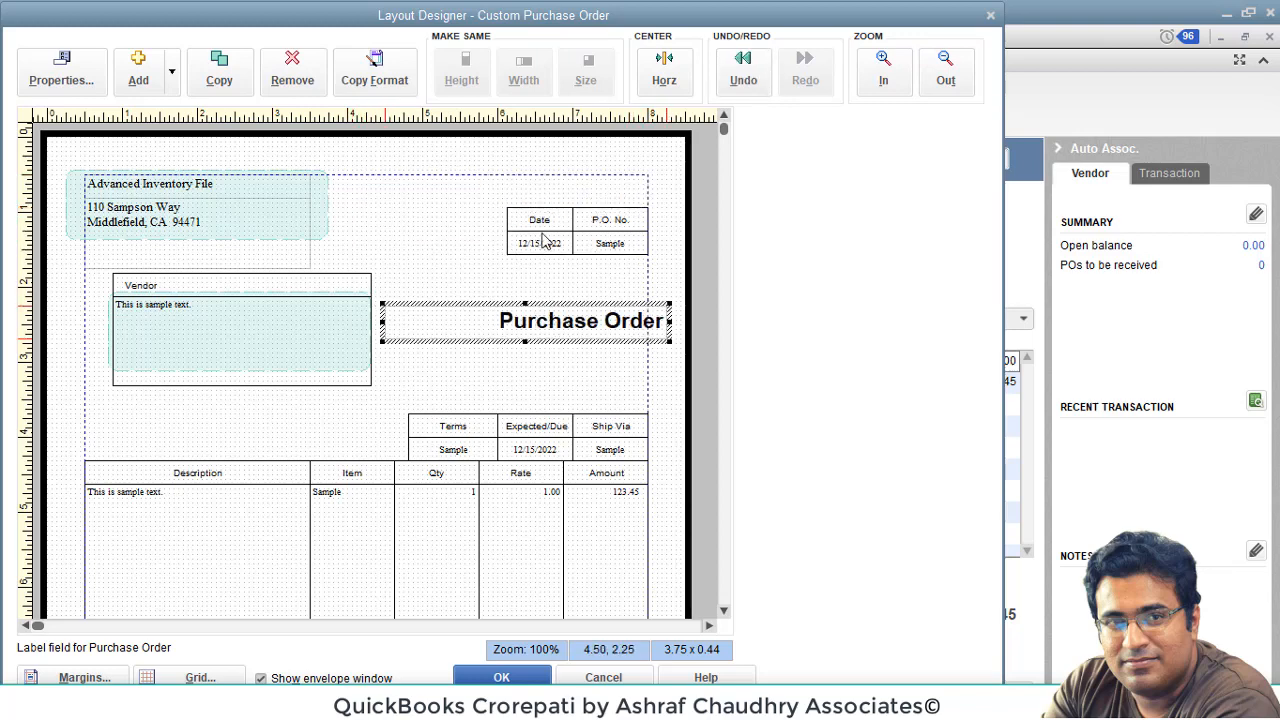
{"action": "left_click_drag", "start_coordinate": [541, 232], "coordinate": [423, 237]}
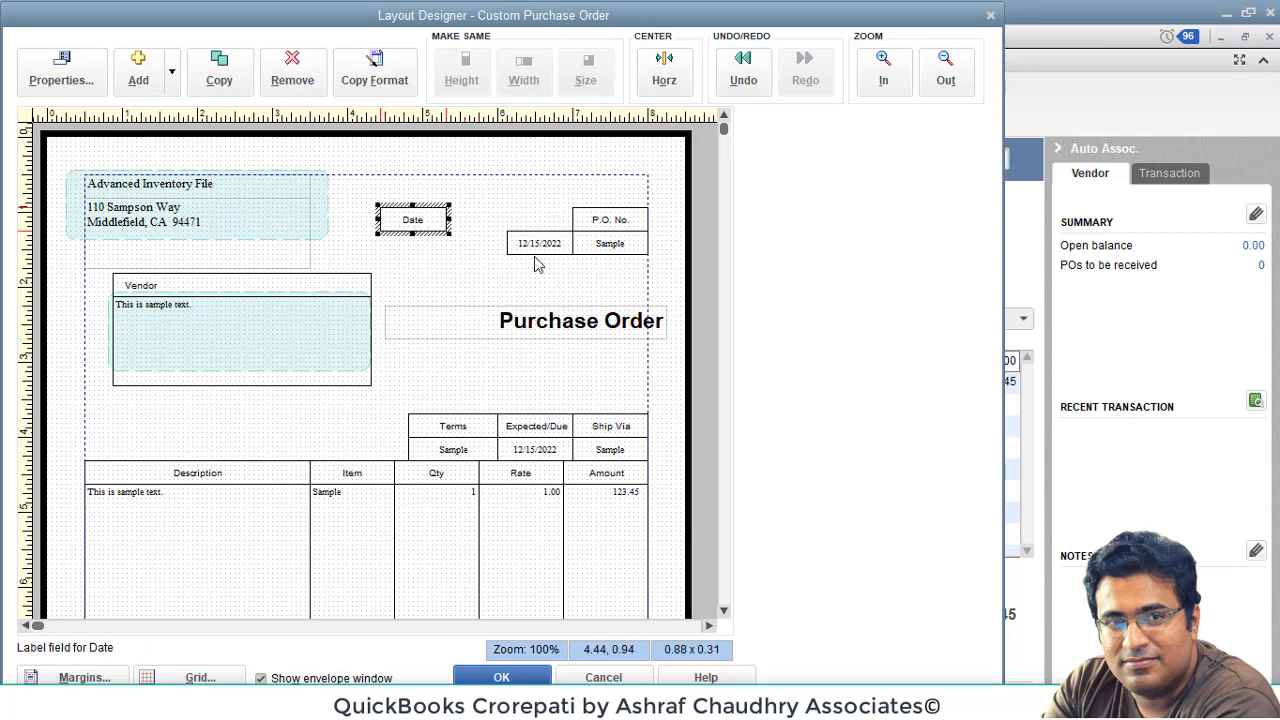
{"action": "left_click_drag", "start_coordinate": [545, 252], "coordinate": [422, 252]}
{"action": "left_click_drag", "start_coordinate": [620, 222], "coordinate": [584, 215]}
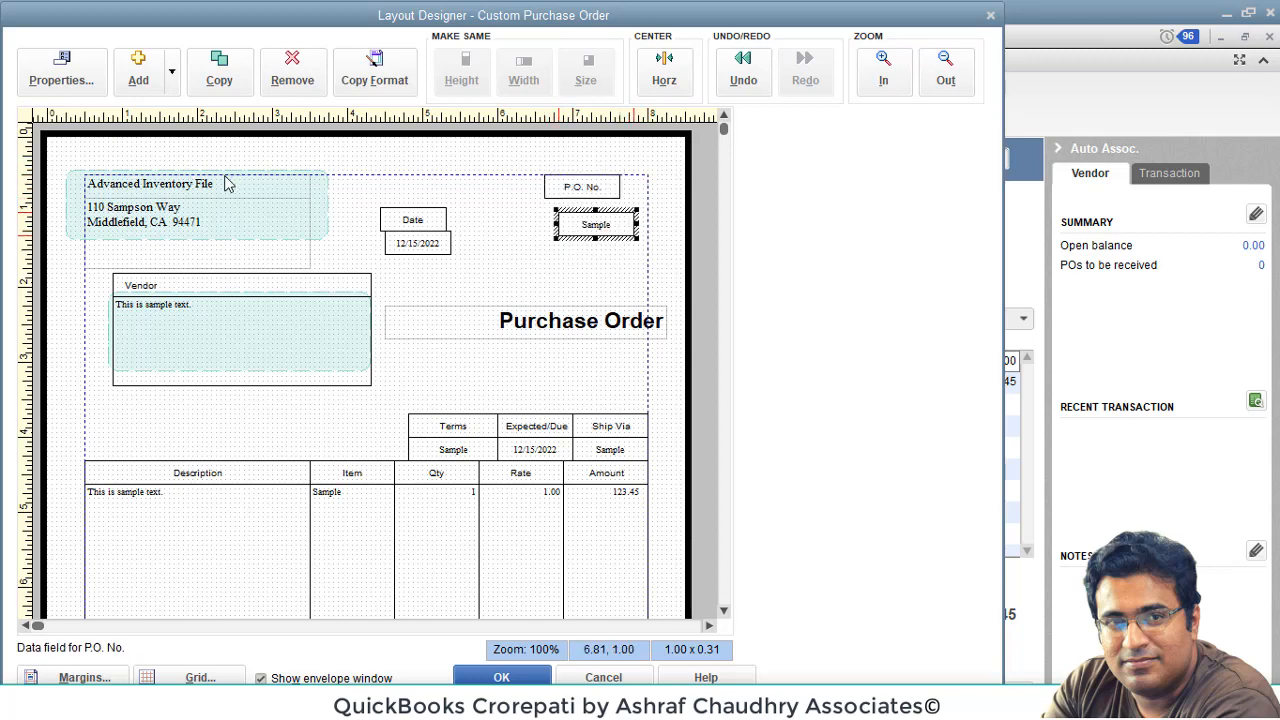
{"action": "left_click_drag", "start_coordinate": [229, 183], "coordinate": [366, 194]}
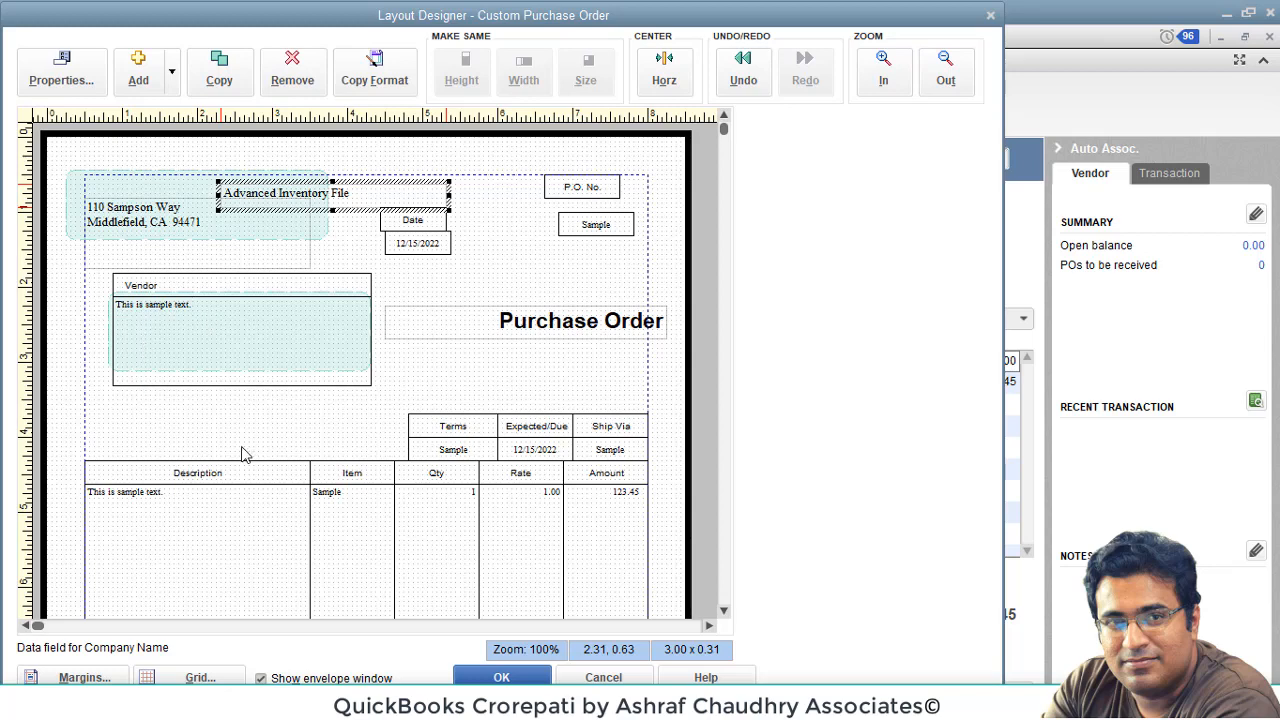
Step: Try adding an image to the purchase order layout, then abandon the image selection
{"action": "right_click", "coordinate": [449, 367]}
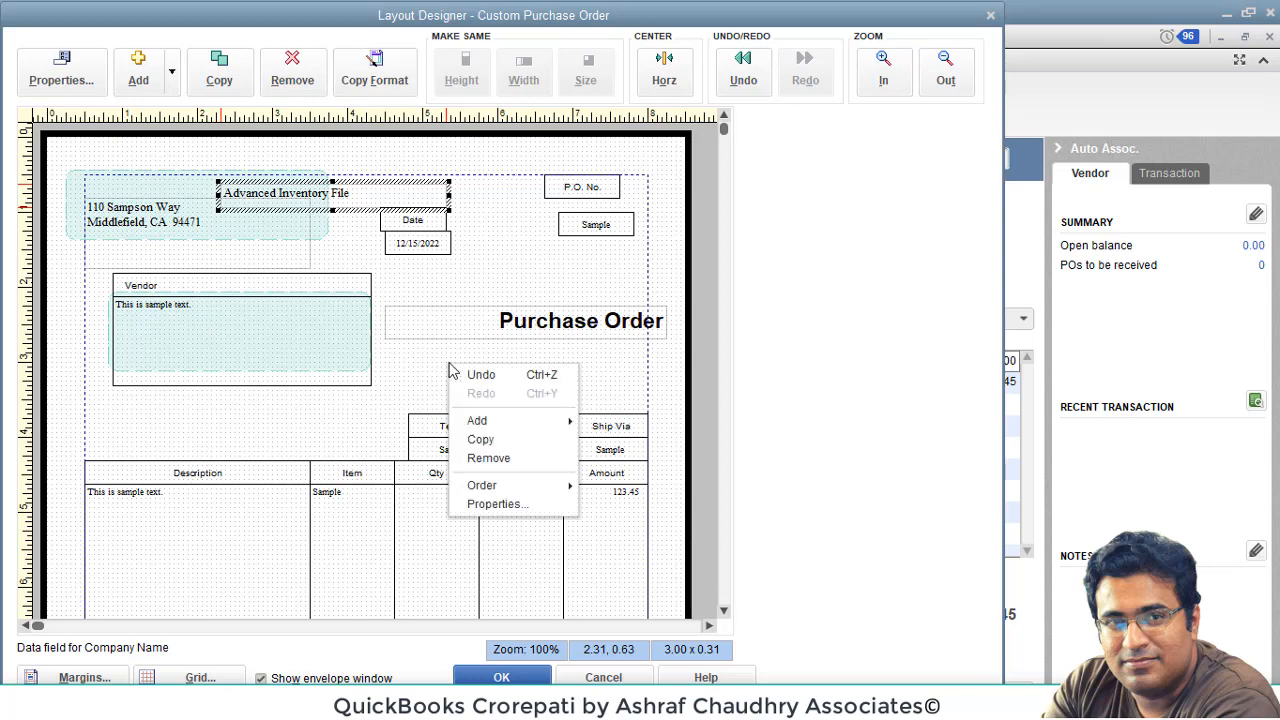
{"action": "mouse_move", "coordinate": [526, 430]}
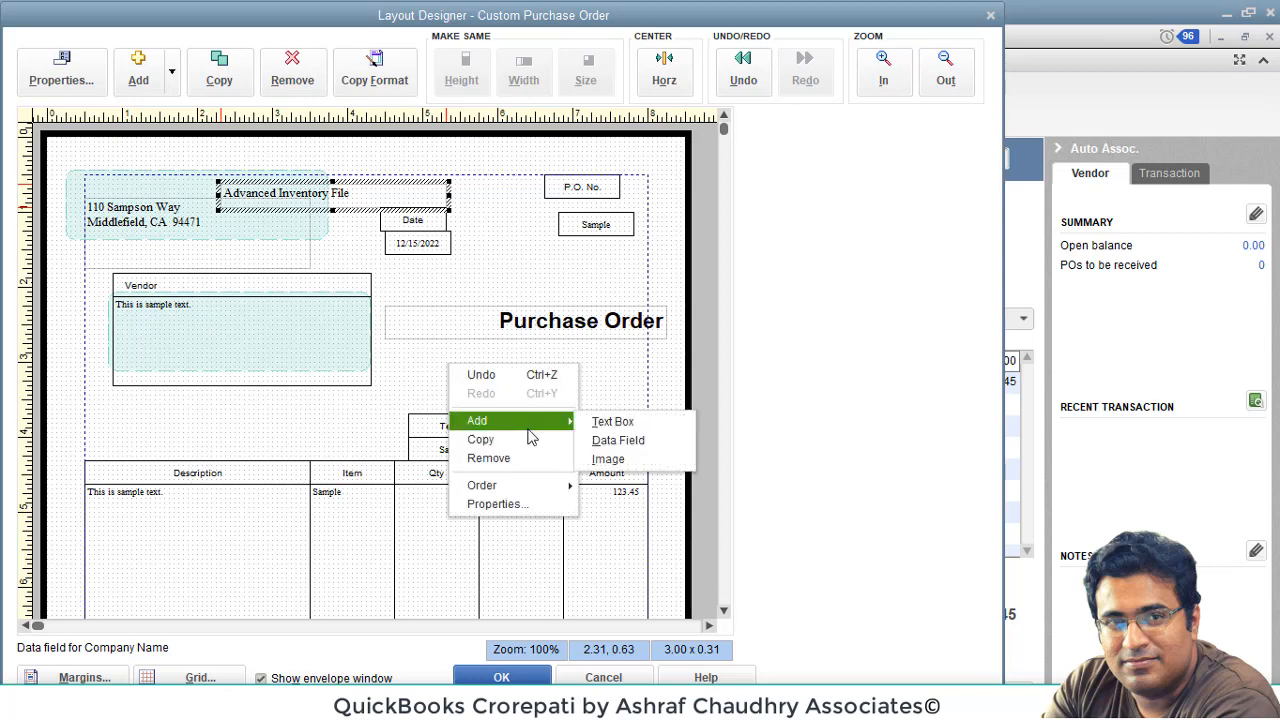
{"action": "left_click", "coordinate": [608, 459]}
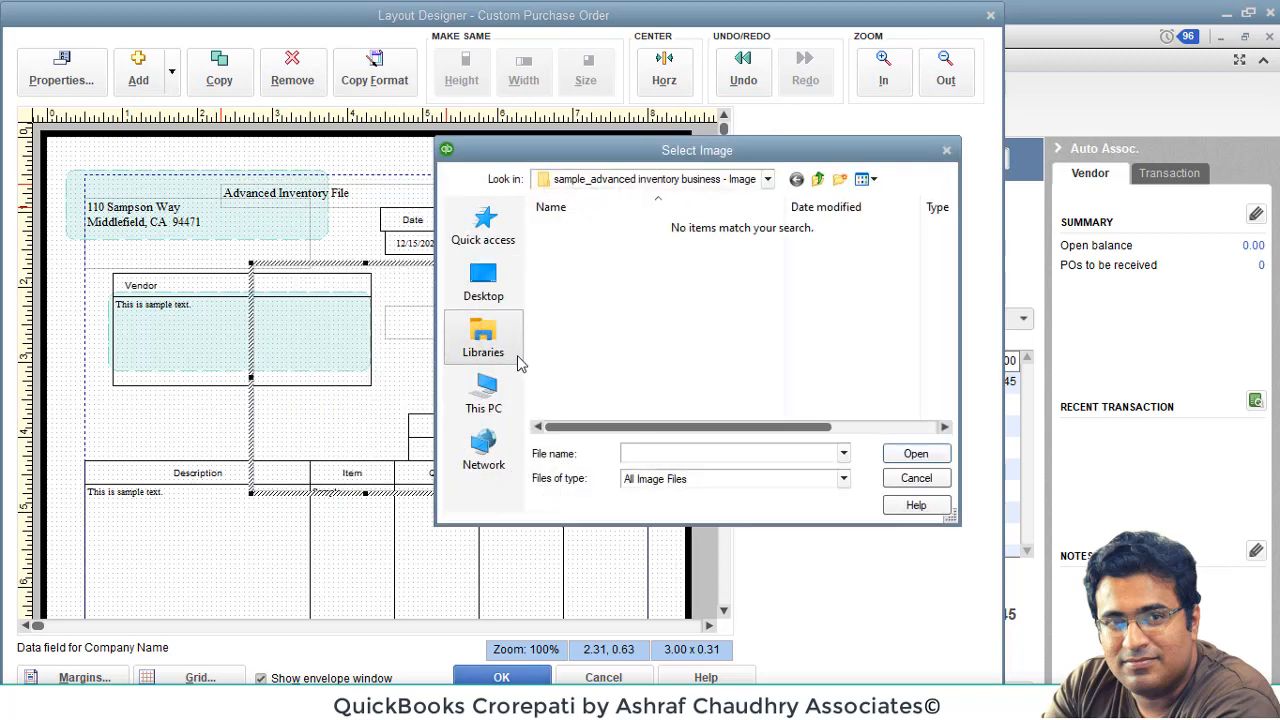
{"action": "left_click", "coordinate": [946, 150]}
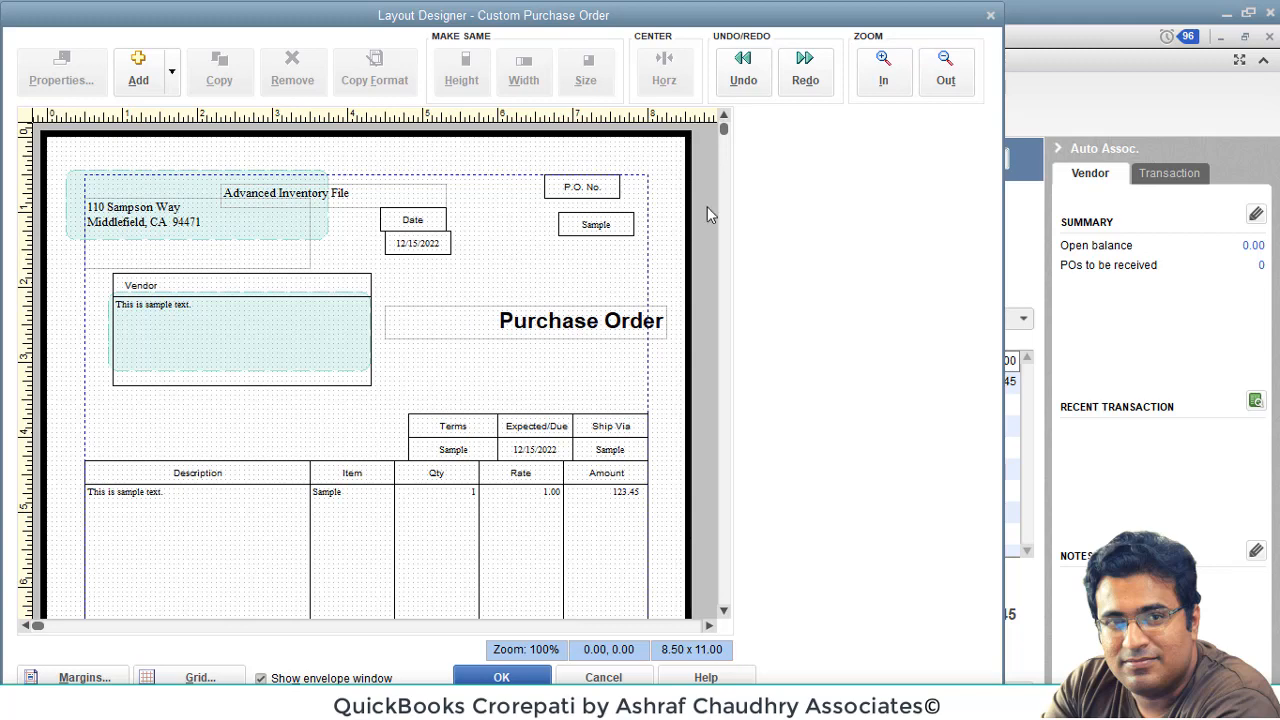
Step: Move the Total label in the layout's footer to about 3.13, 9.88, apart from its amount field
{"action": "left_click_drag", "start_coordinate": [733, 199], "coordinate": [740, 136]}
{"action": "scroll", "coordinate": [728, 610], "scroll_direction": "down", "scroll_amount": 5}
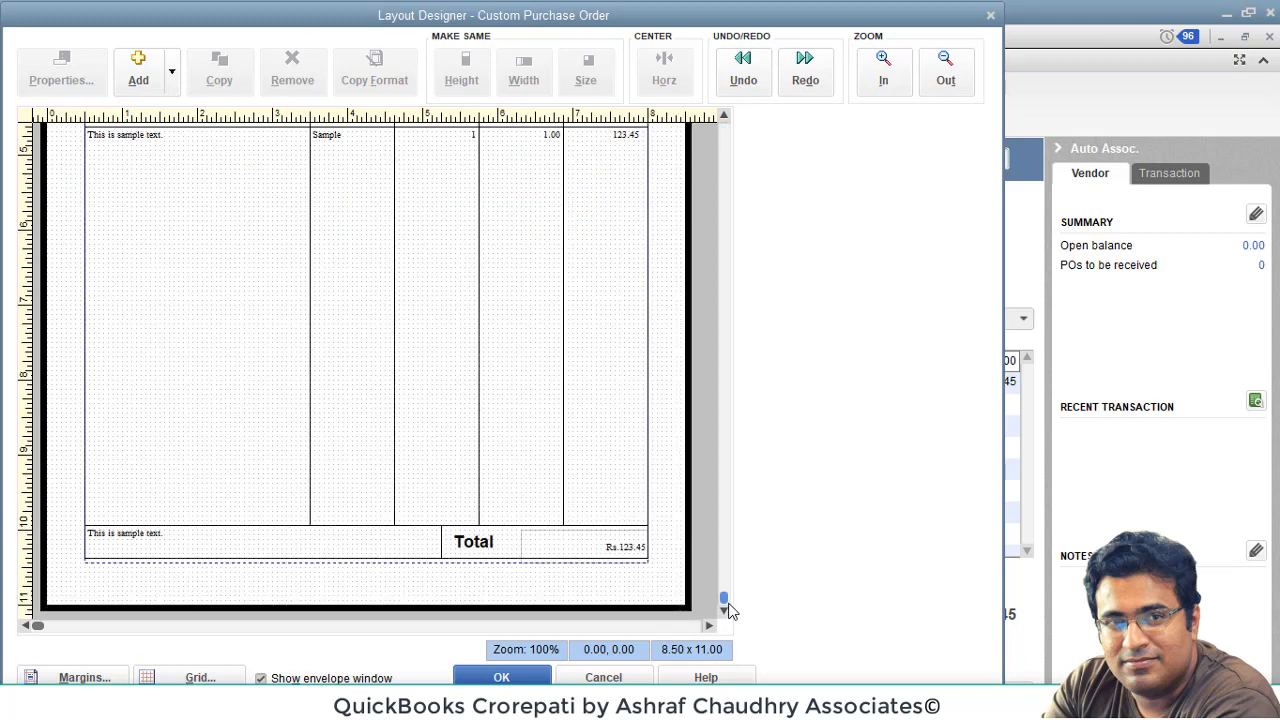
{"action": "left_click", "coordinate": [640, 563]}
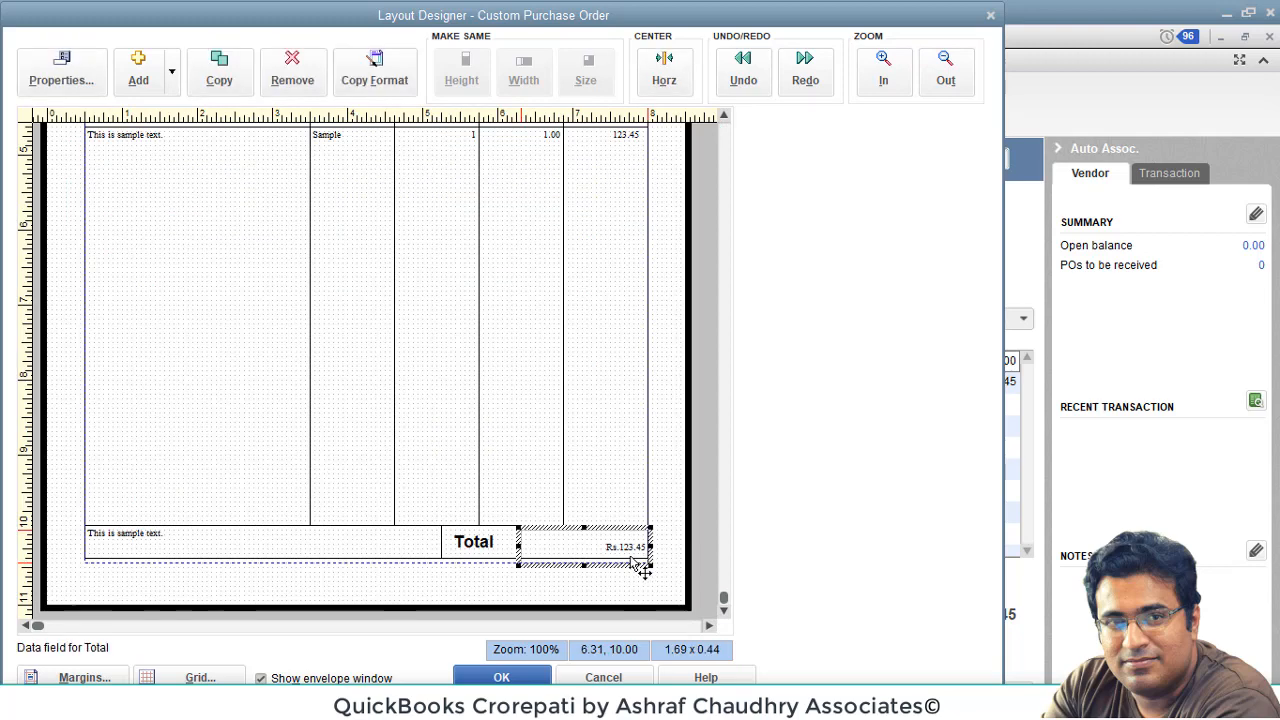
{"action": "left_click", "coordinate": [486, 560], "text": "shift"}
{"action": "left_click_drag", "start_coordinate": [473, 546], "coordinate": [320, 541]}
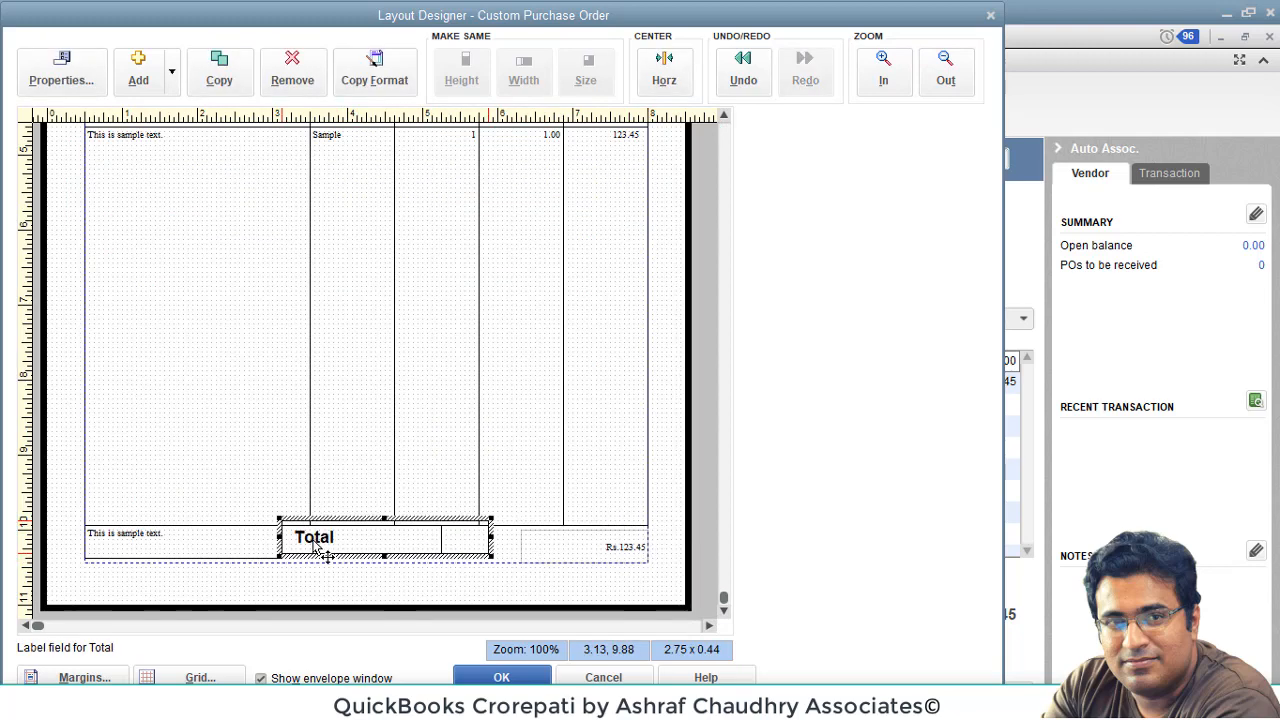
{"action": "left_click", "coordinate": [94, 566]}
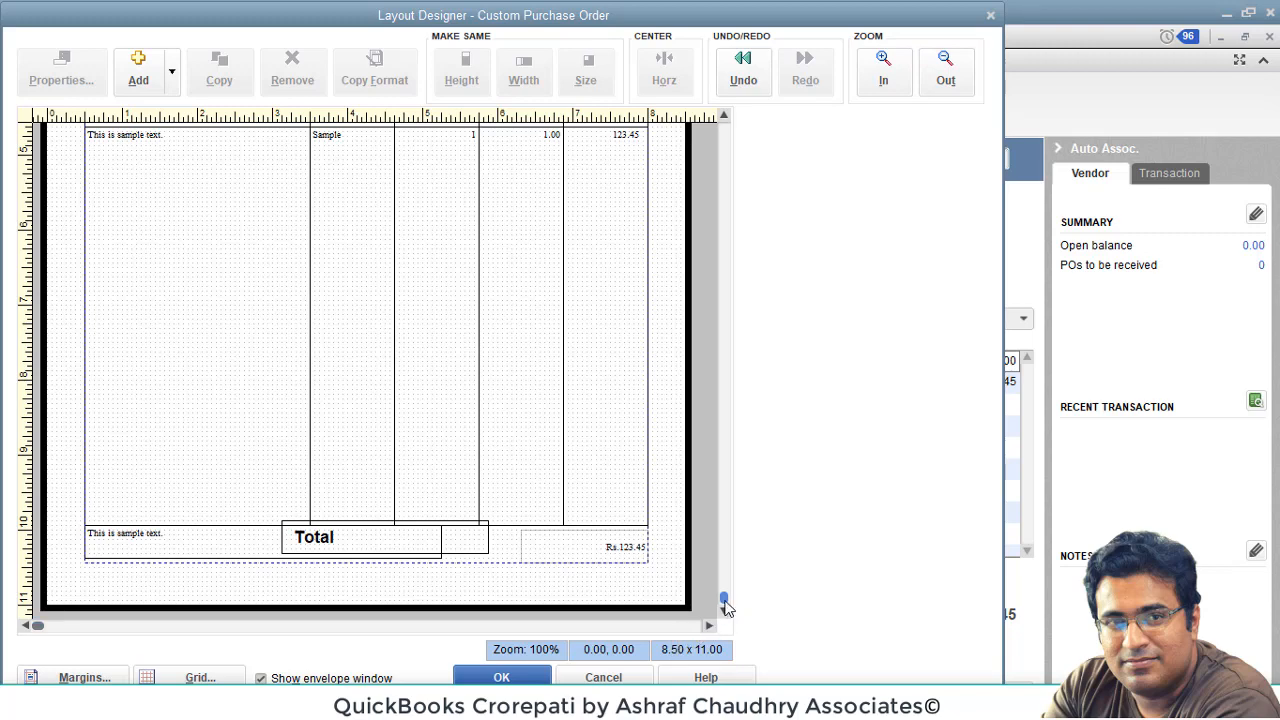
{"action": "left_click", "coordinate": [722, 135]}
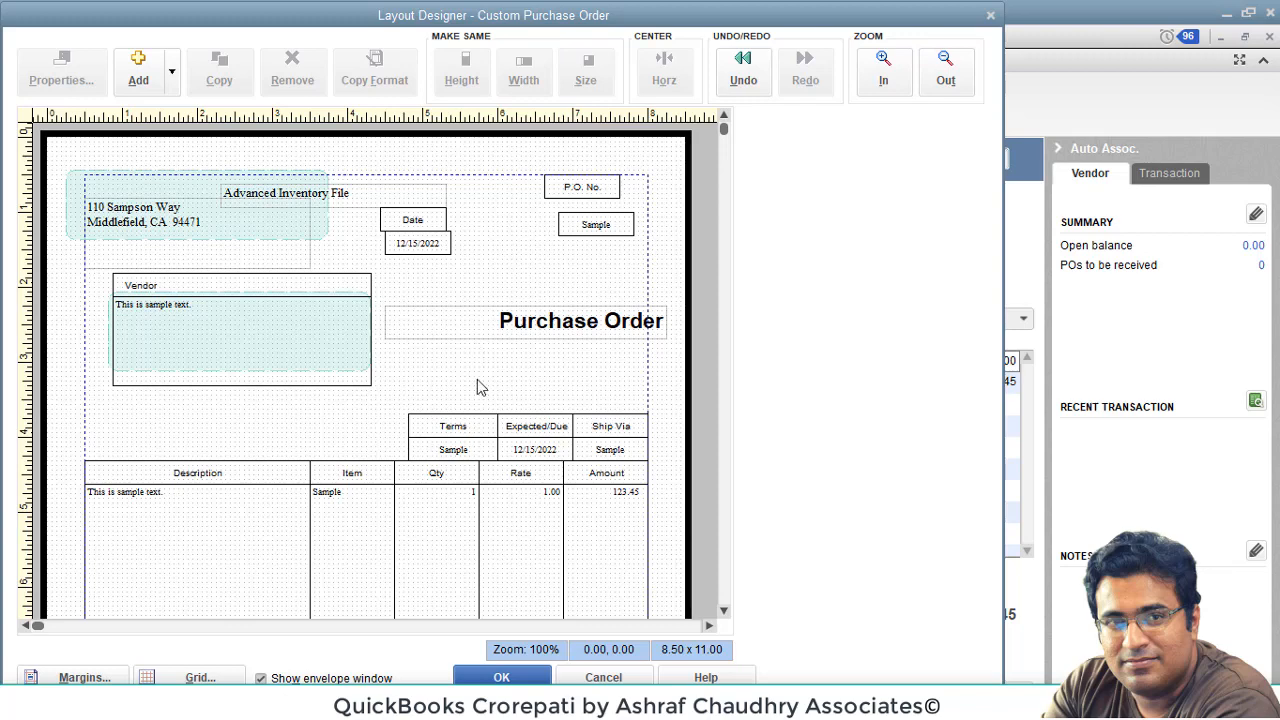
Step: Discard the layout changes and leave the template customization, returning to the purchase order form
{"action": "left_click", "coordinate": [603, 677]}
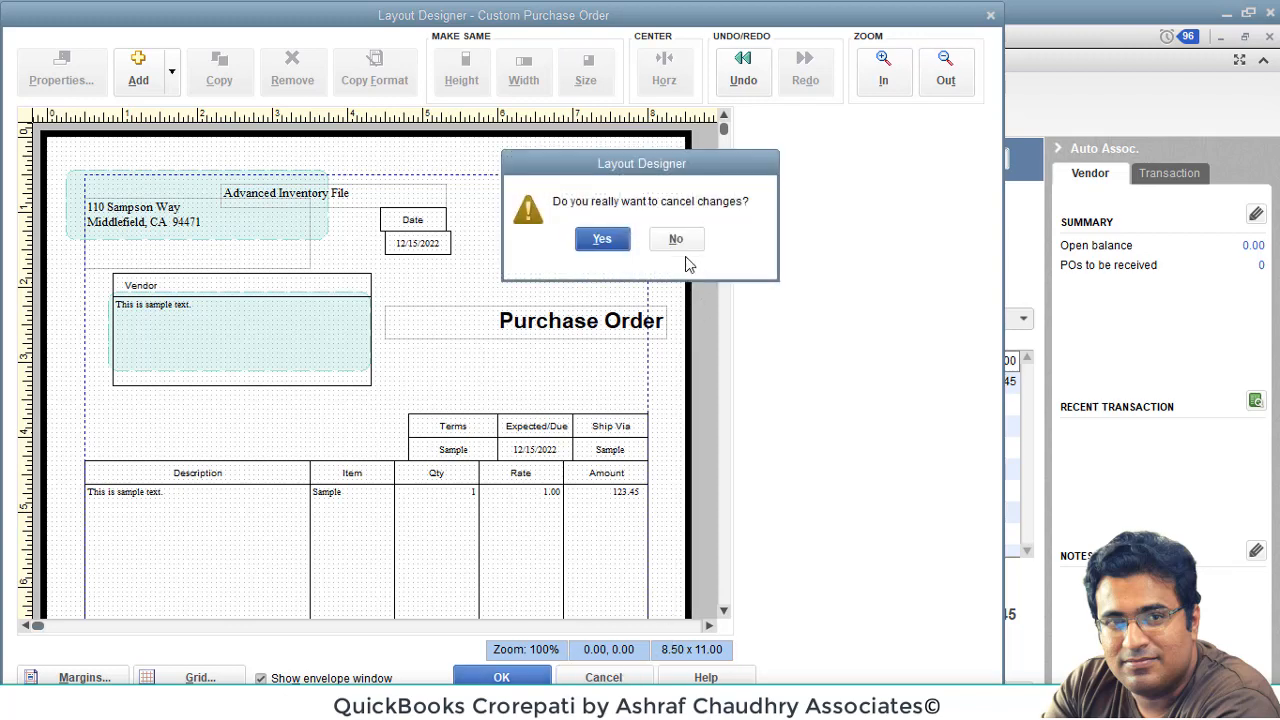
{"action": "left_click", "coordinate": [677, 241]}
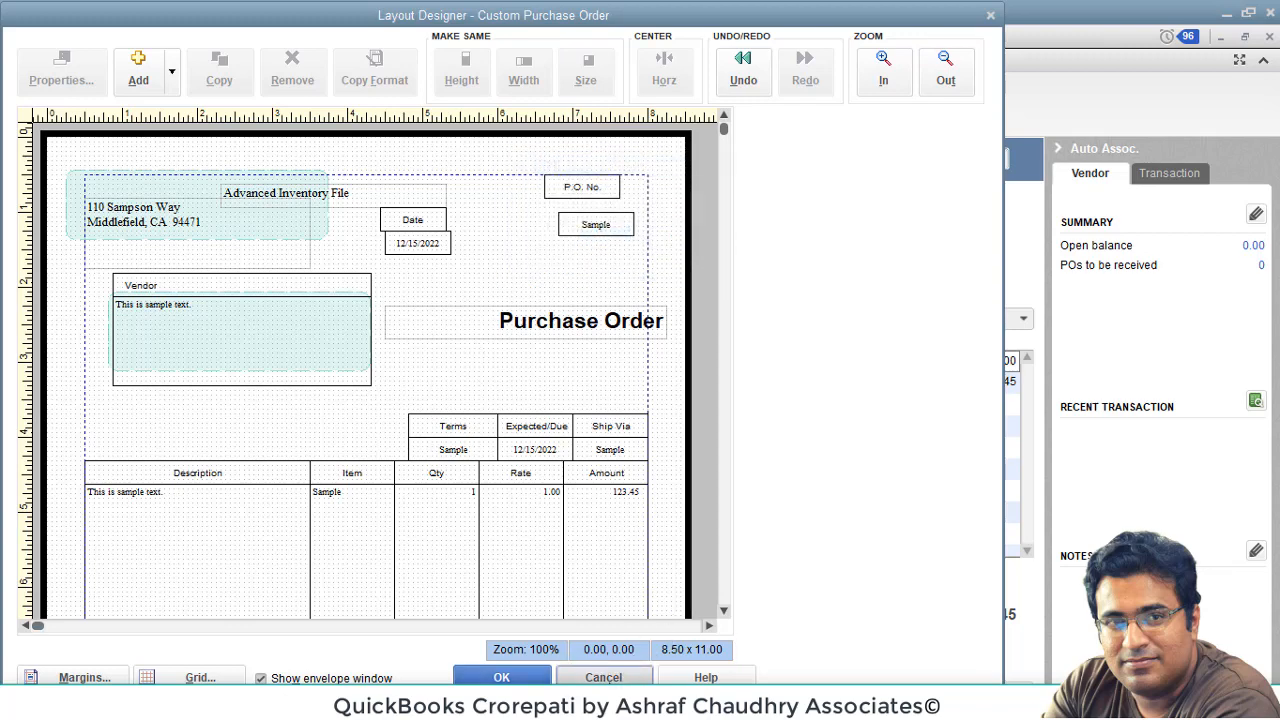
{"action": "left_click", "coordinate": [603, 679]}
{"action": "left_click", "coordinate": [614, 240]}
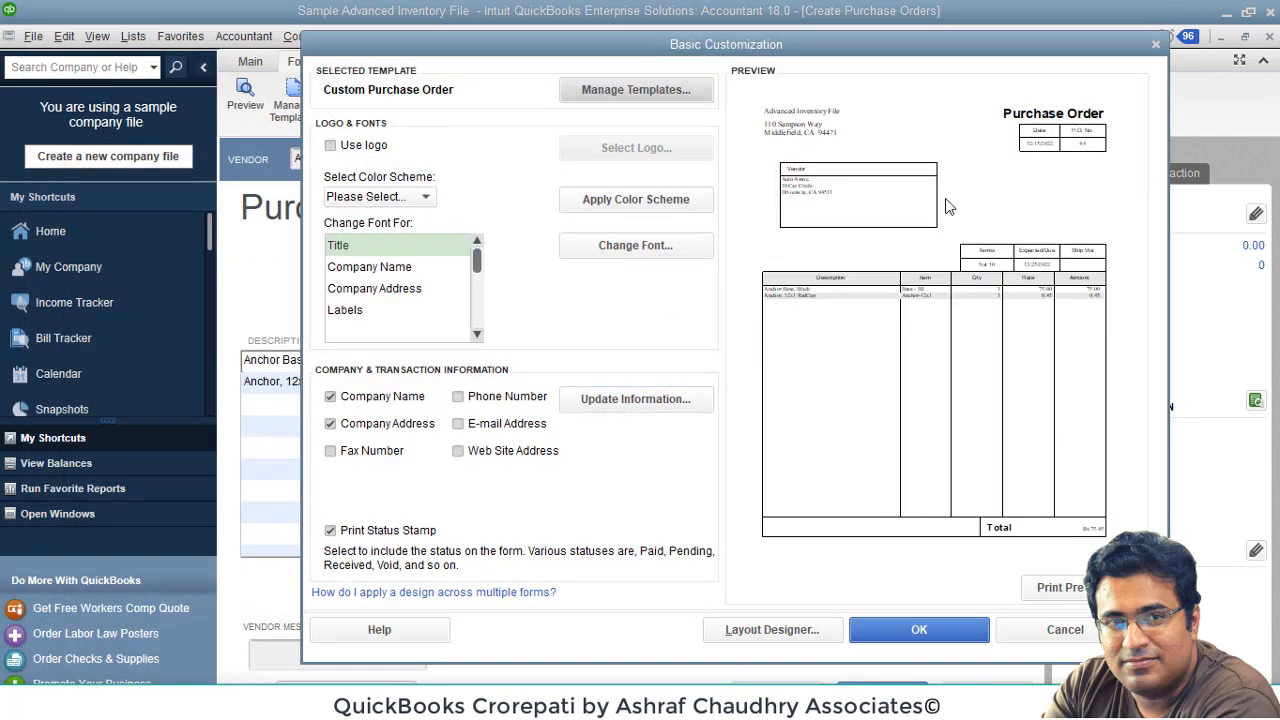
{"action": "left_click", "coordinate": [1065, 629]}
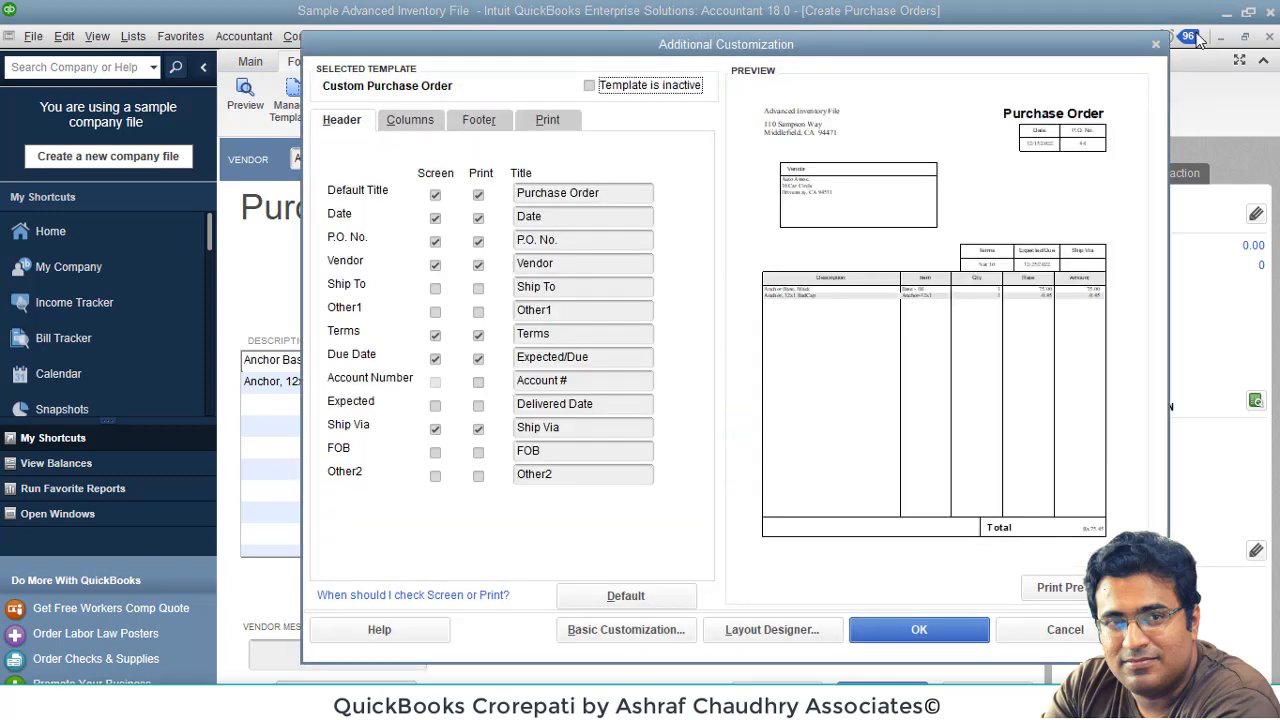
{"action": "left_click", "coordinate": [1156, 44]}
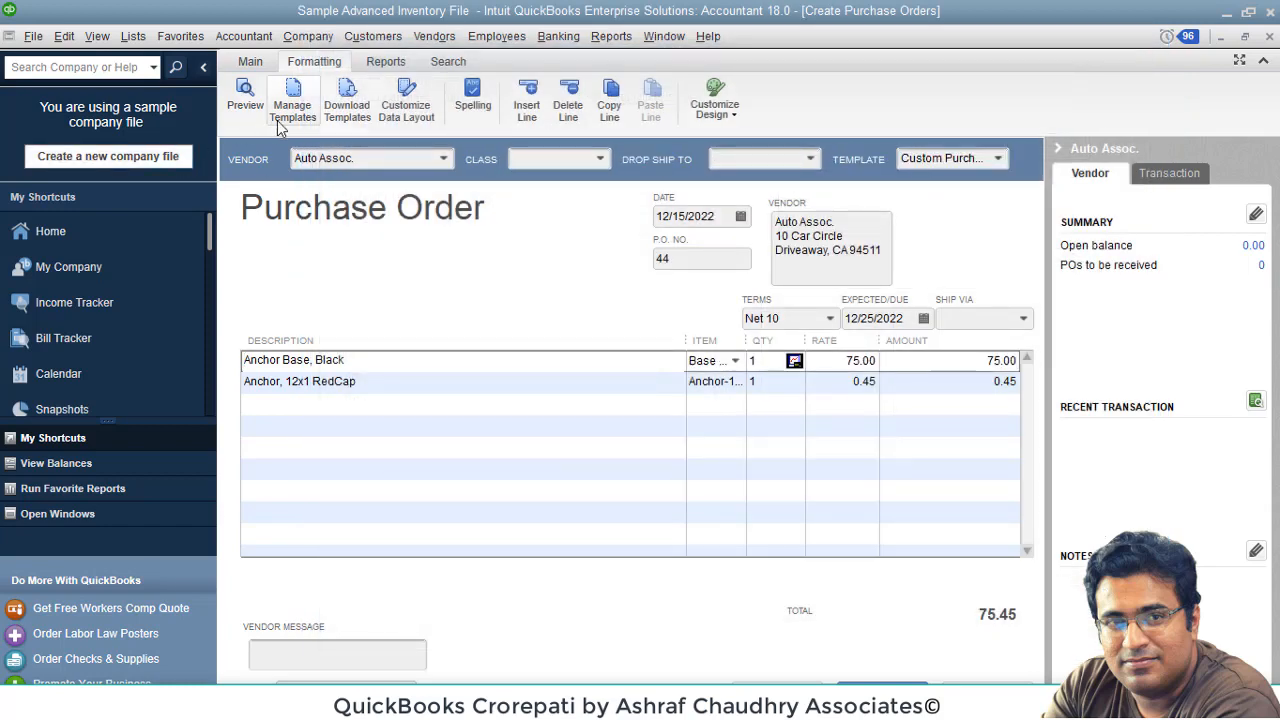
Step: Review the Custom Purchase Order template's management and basic customization options, along with its additional header and column settings
{"action": "left_click", "coordinate": [279, 118]}
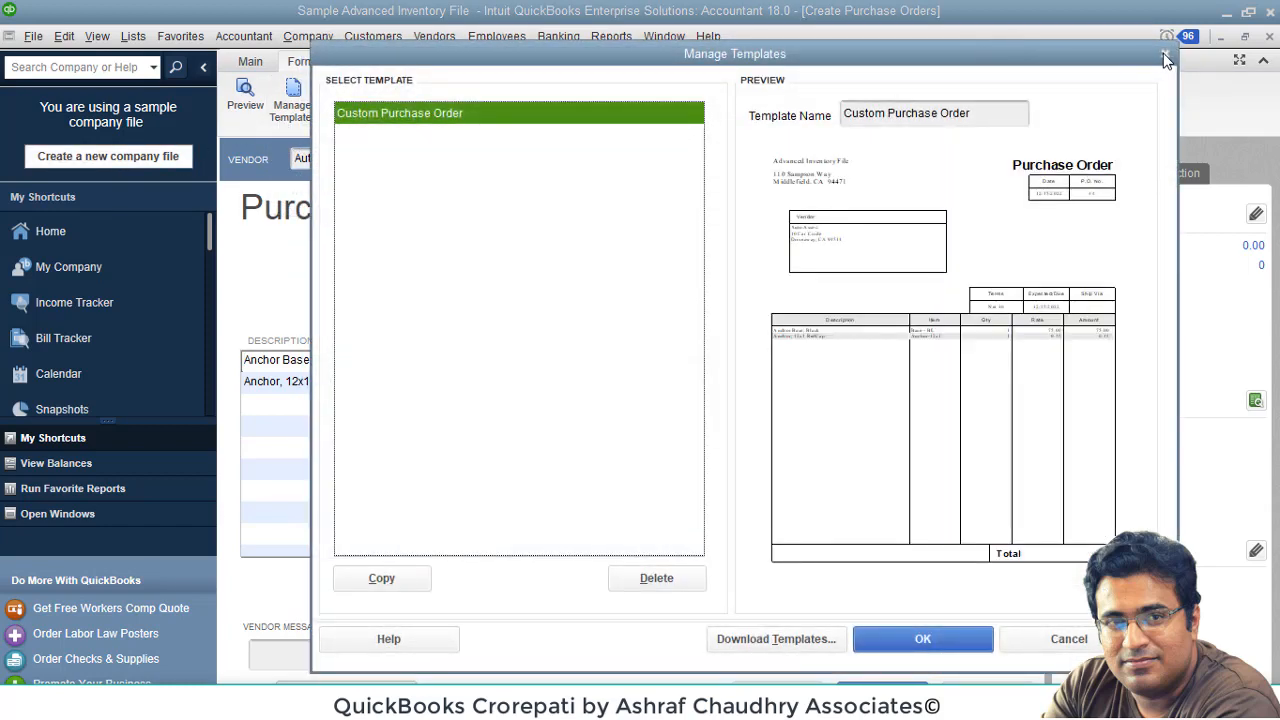
{"action": "left_click", "coordinate": [1165, 54]}
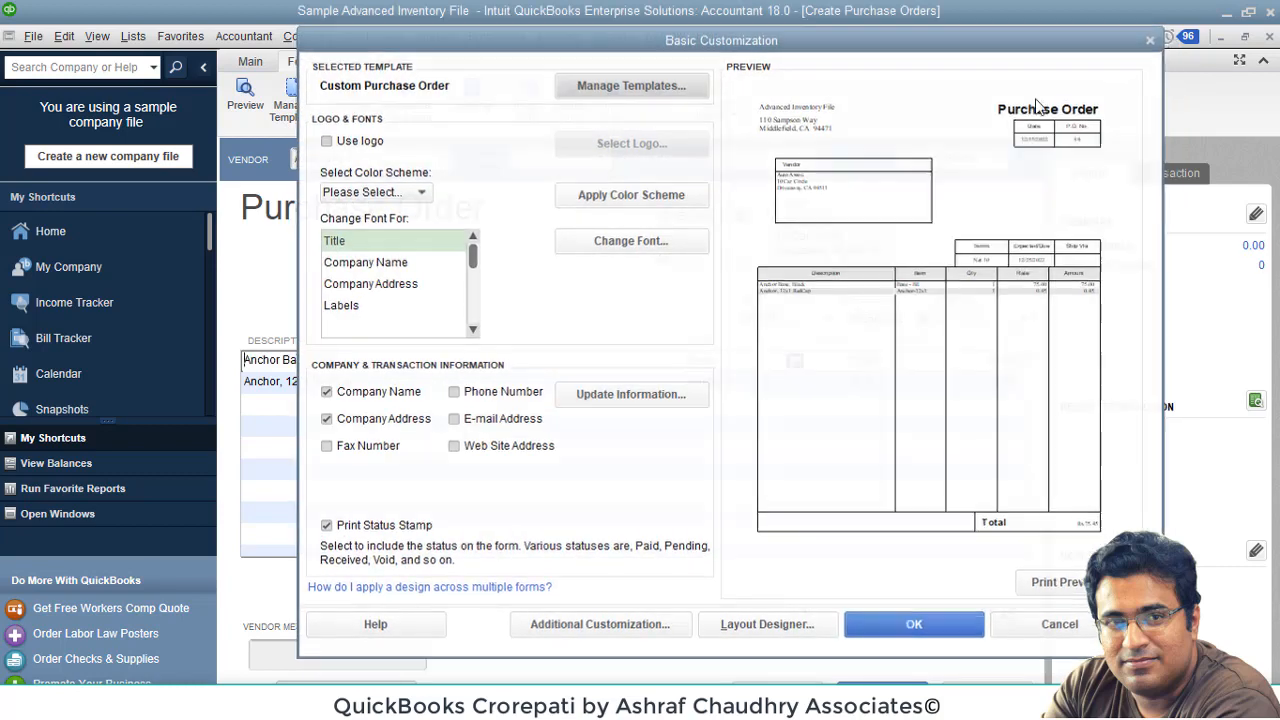
{"action": "left_click", "coordinate": [1151, 40]}
{"action": "left_click", "coordinate": [402, 117]}
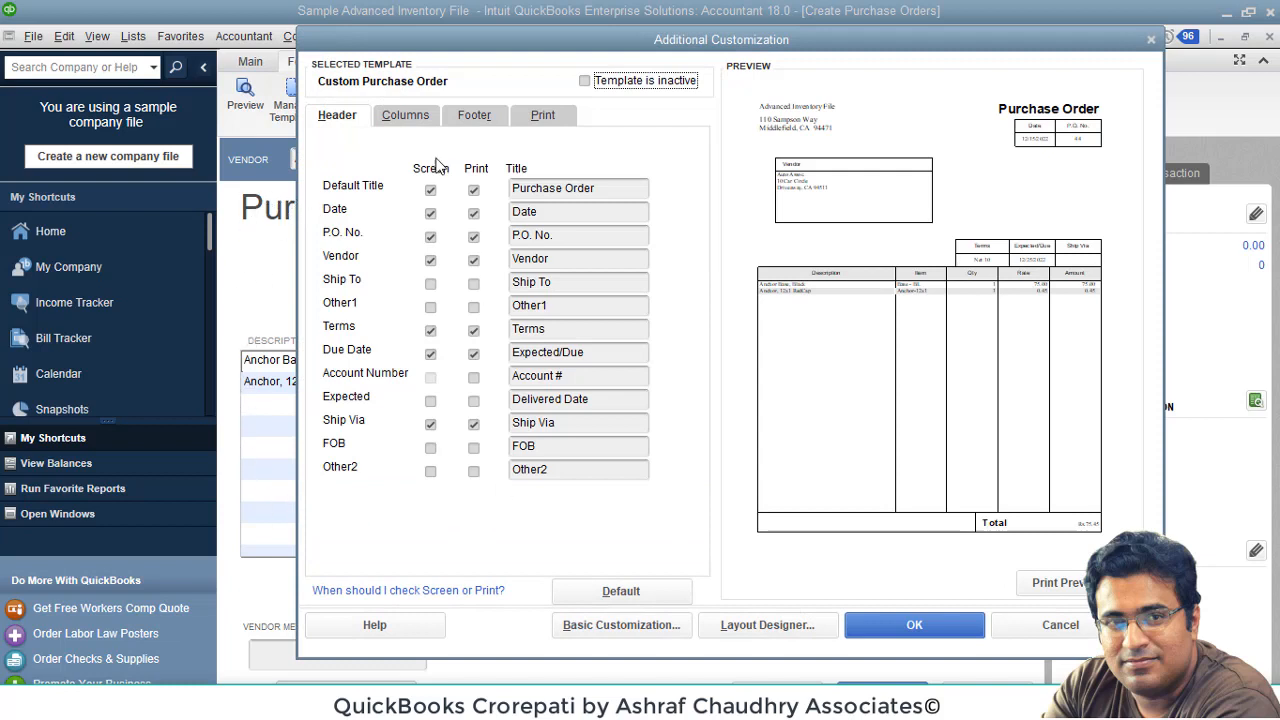
{"action": "left_click", "coordinate": [412, 119]}
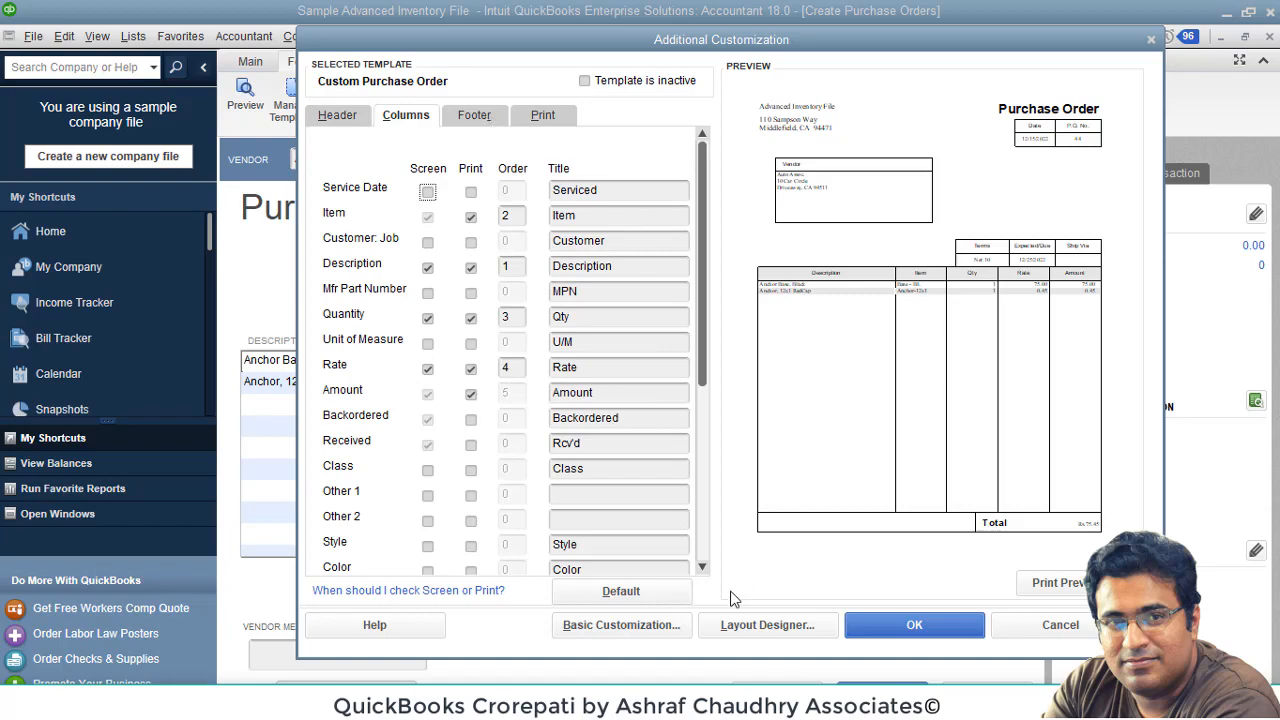
{"action": "left_click", "coordinate": [758, 633]}
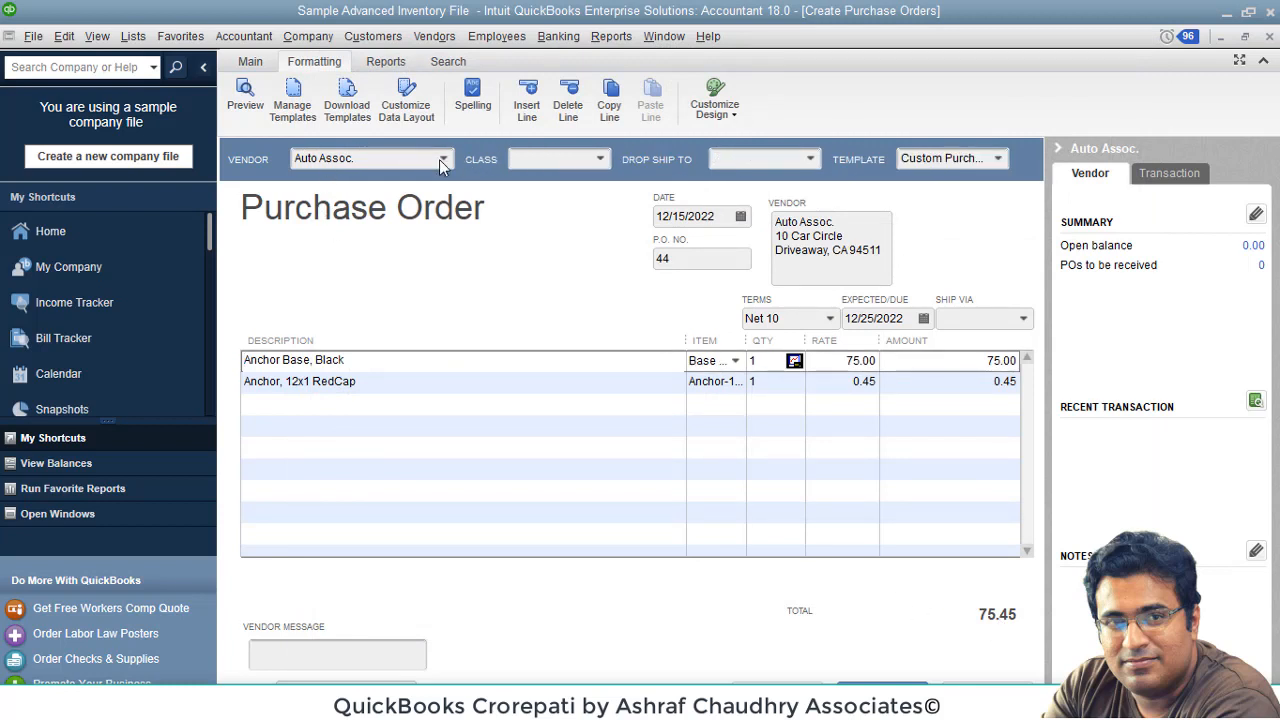
Step: Check which templates are available for the purchase order
{"action": "left_click", "coordinate": [998, 160]}
{"action": "left_click", "coordinate": [999, 160]}
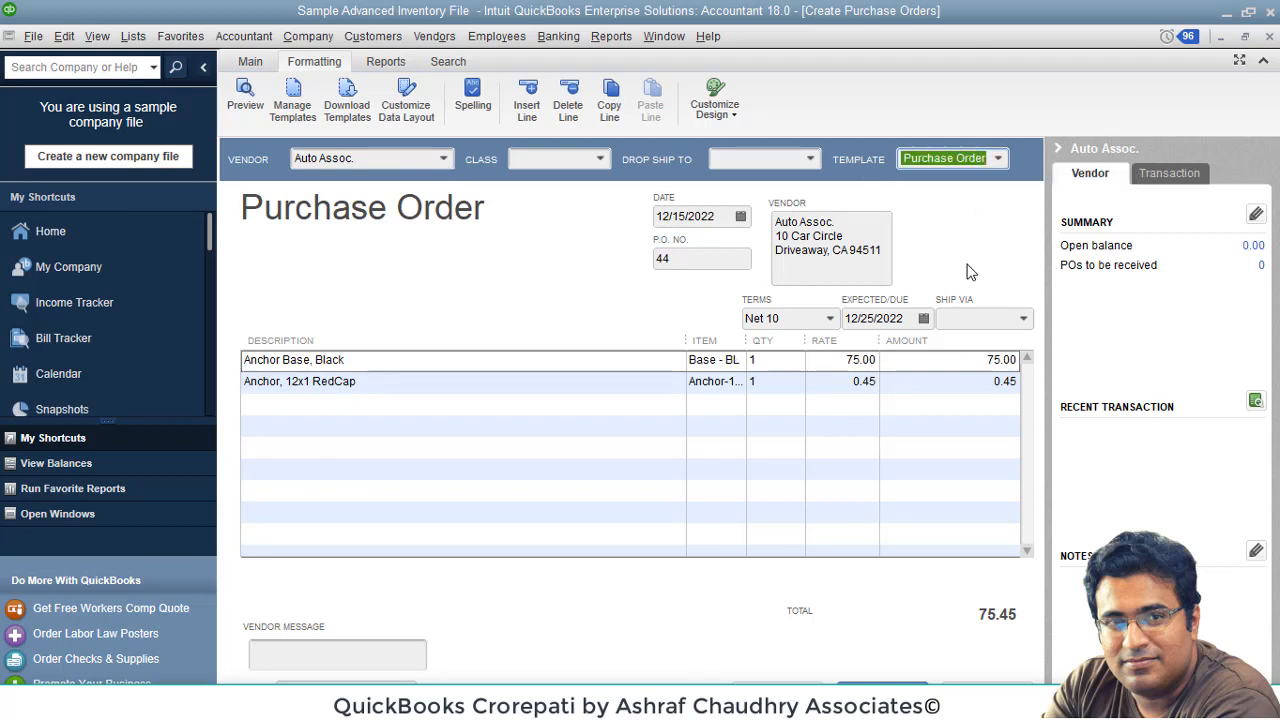
{"action": "left_click", "coordinate": [997, 160]}
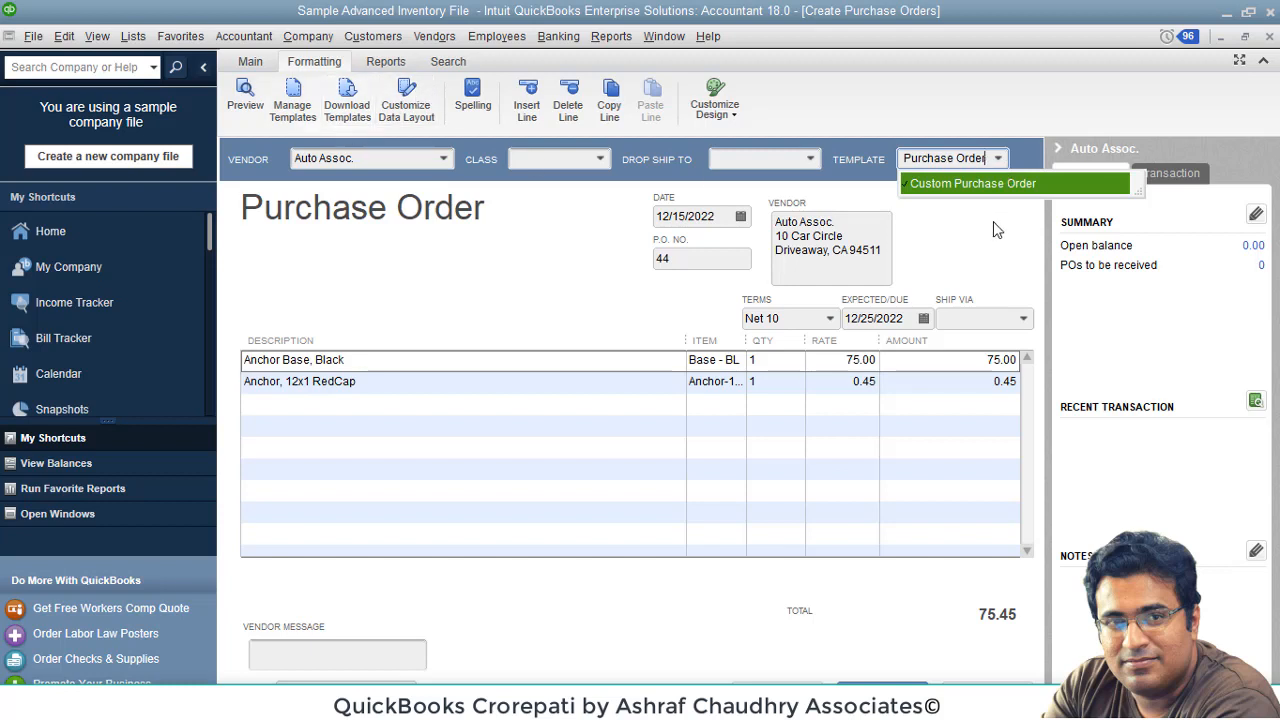
{"action": "left_click", "coordinate": [1004, 161]}
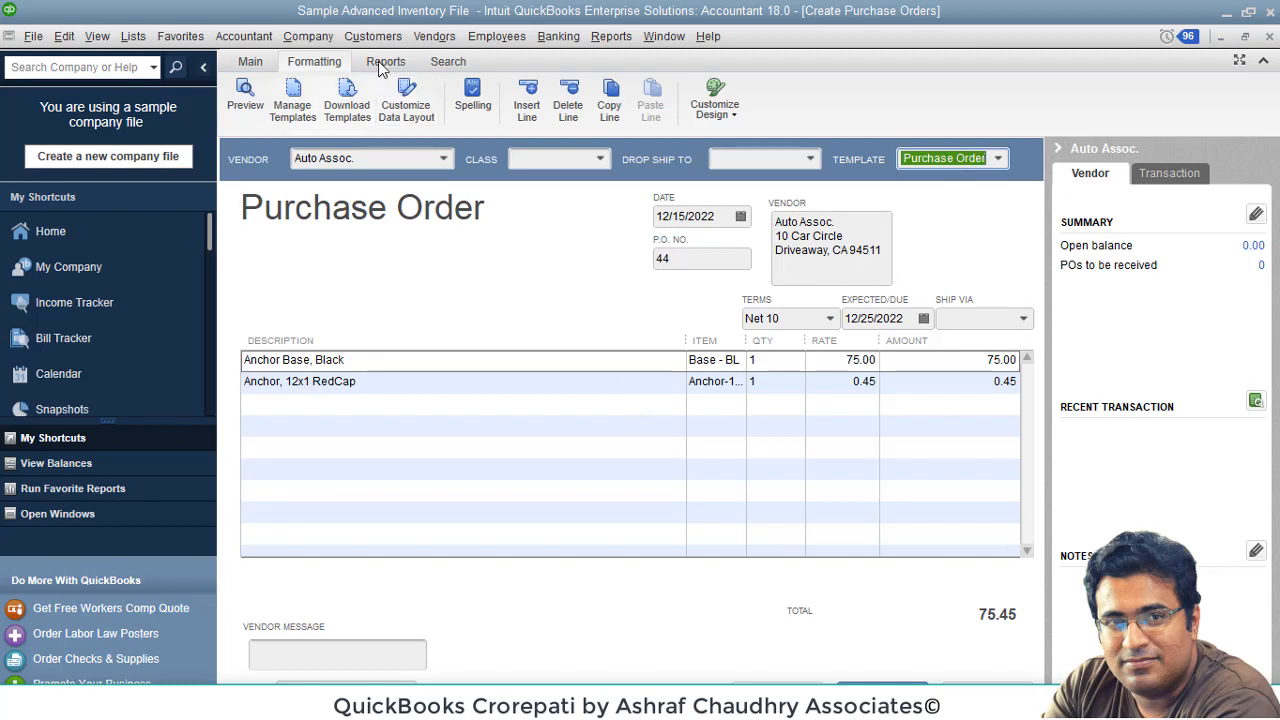
{"action": "left_click", "coordinate": [255, 64]}
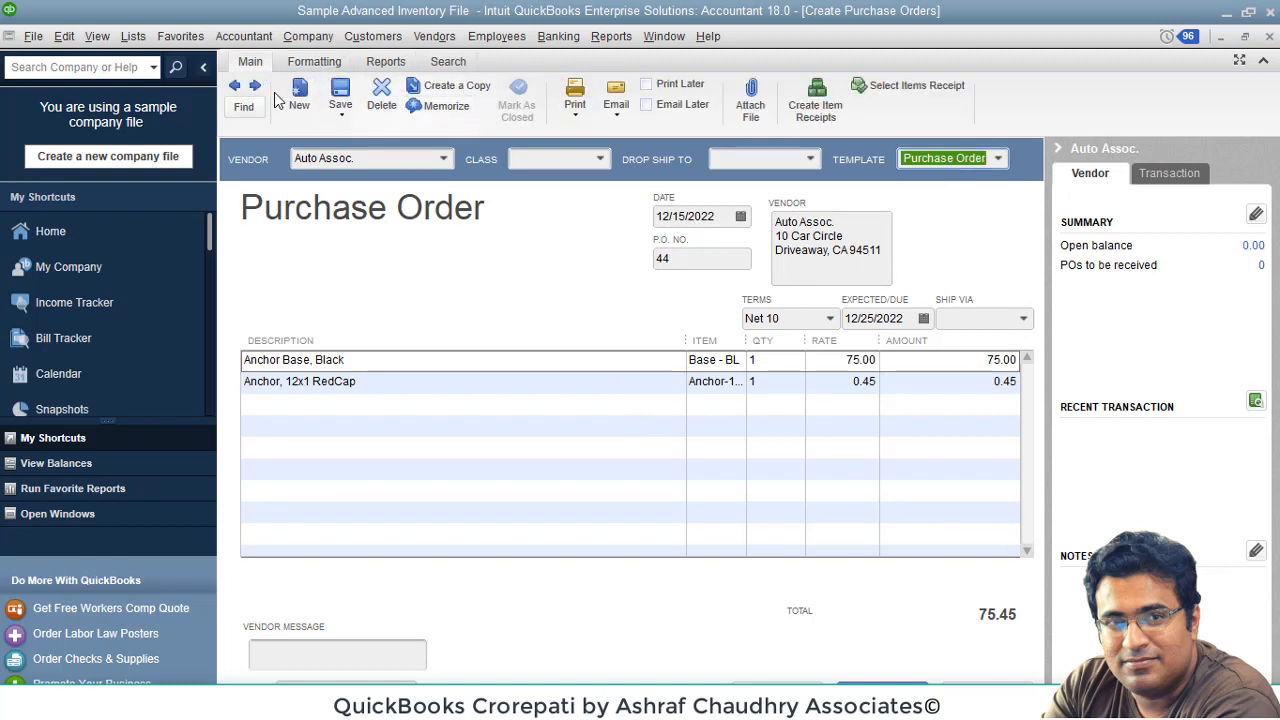
{"action": "left_click", "coordinate": [312, 63]}
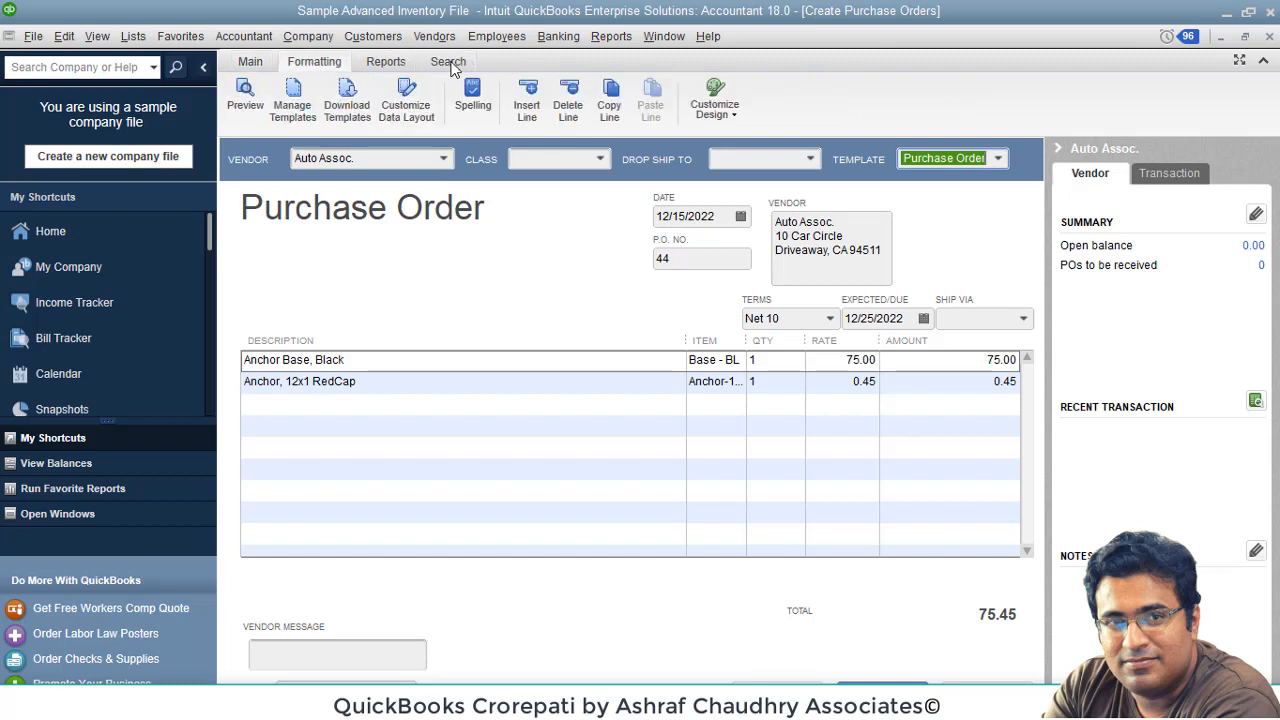
Step: Start memorizing the Auto Assoc. purchase order with a next date of 01/17/2023
{"action": "left_click", "coordinate": [252, 64]}
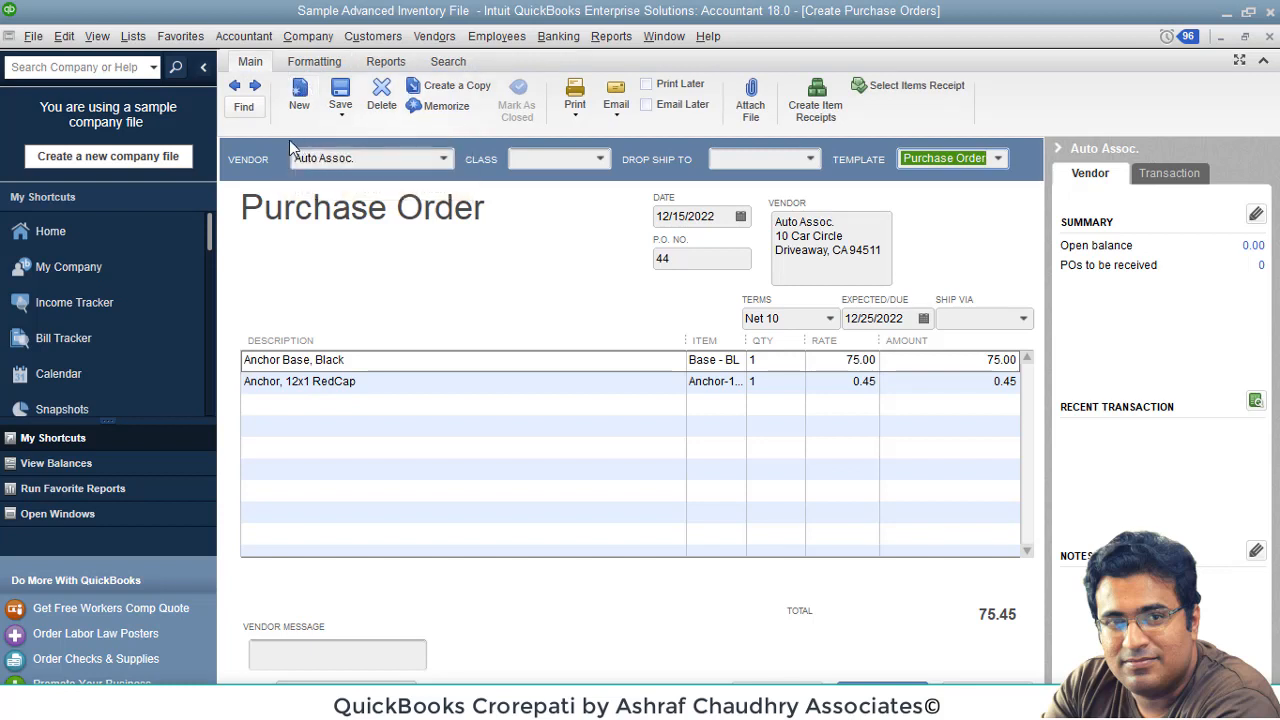
{"action": "left_click", "coordinate": [438, 108]}
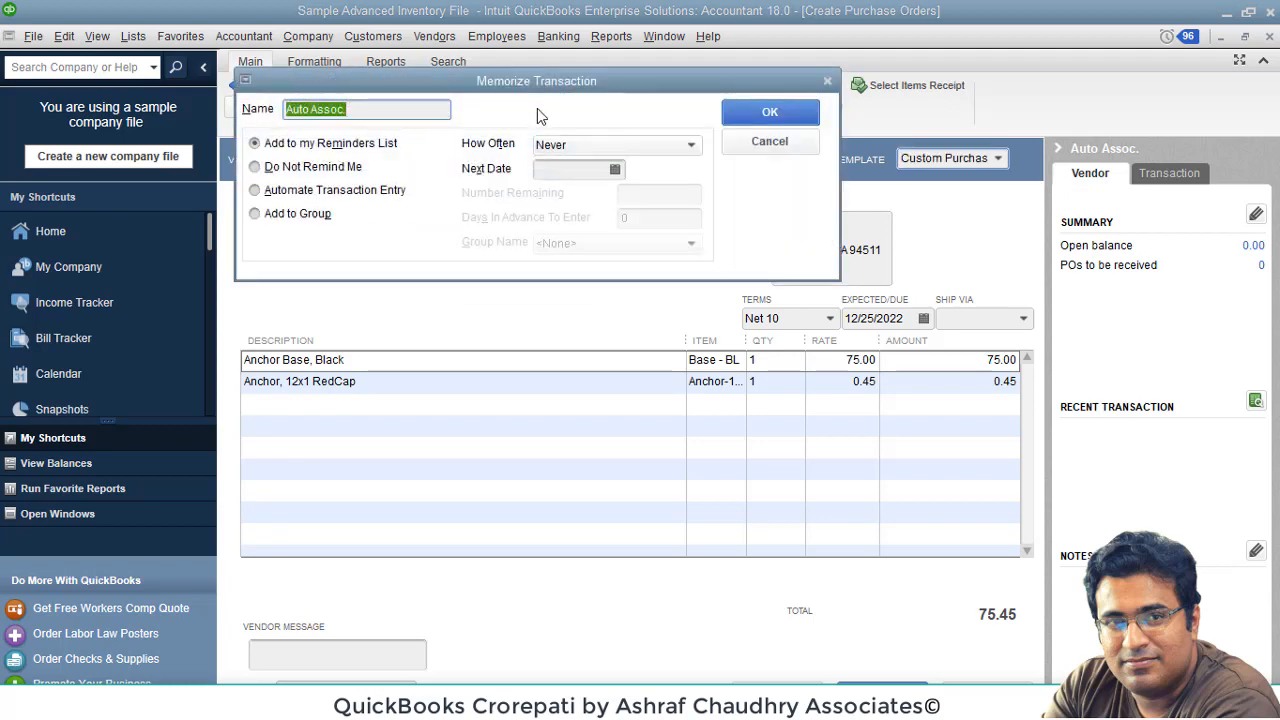
{"action": "left_click", "coordinate": [616, 170]}
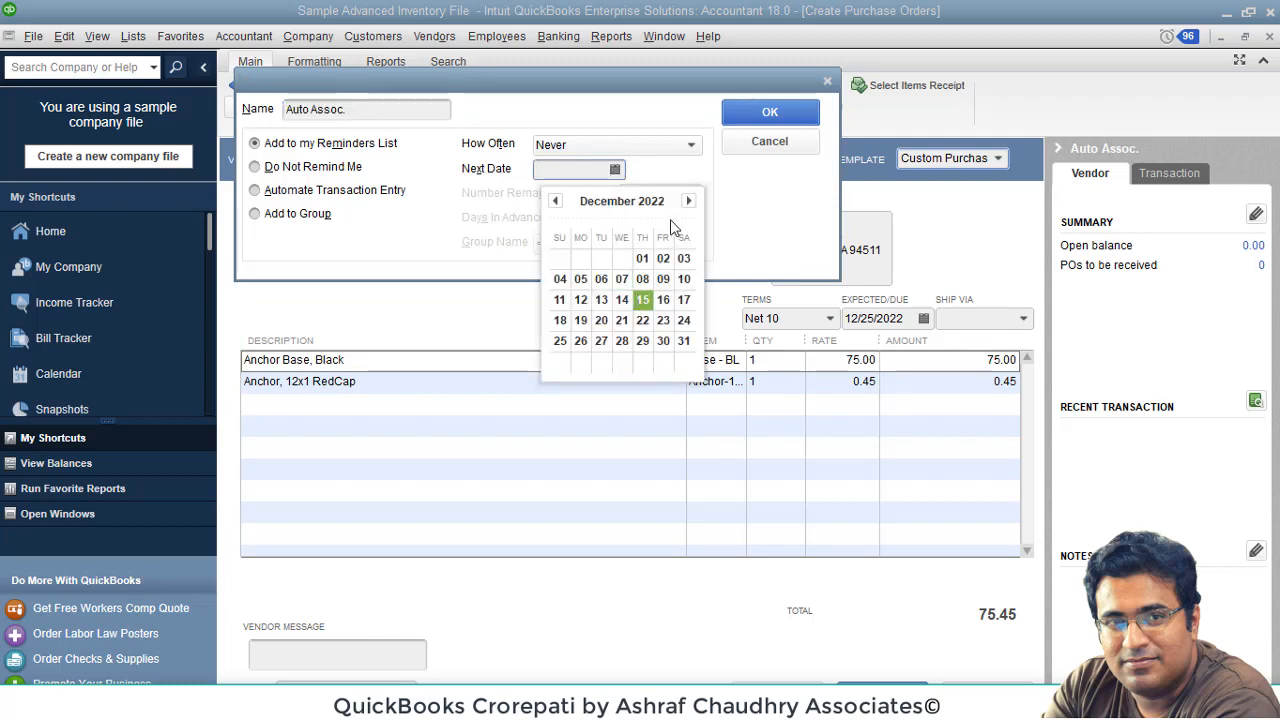
{"action": "left_click", "coordinate": [688, 201]}
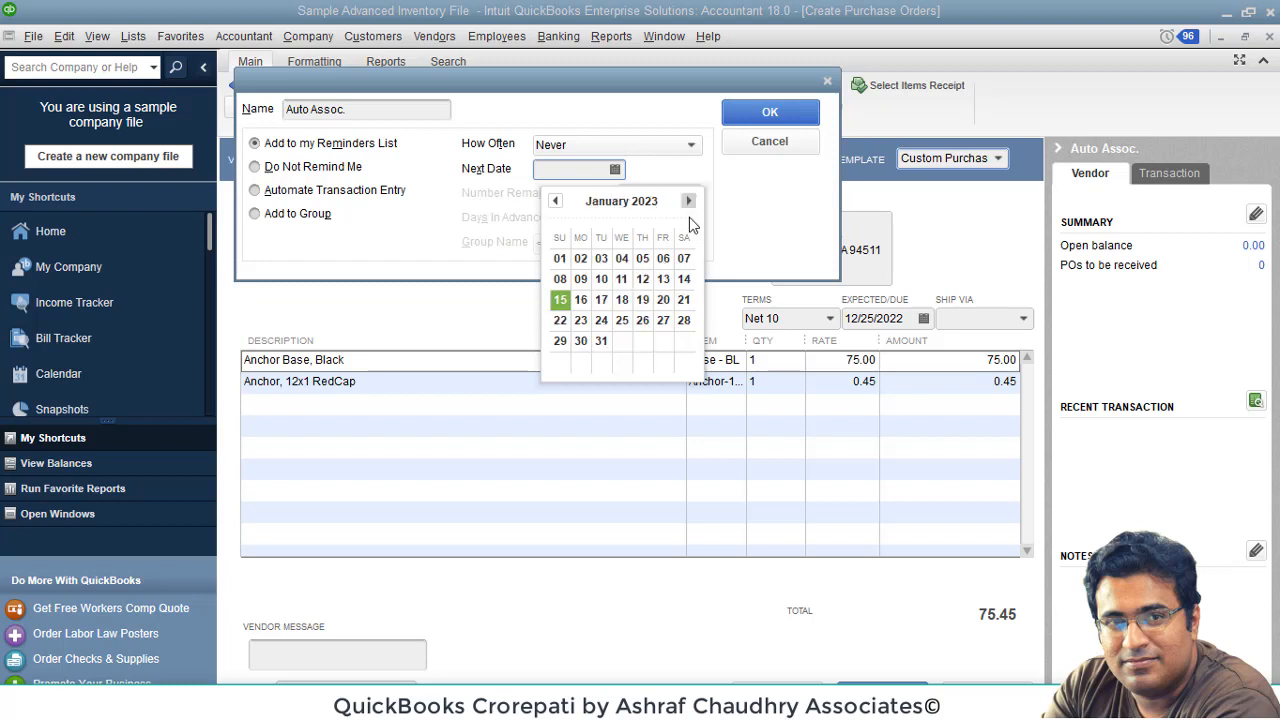
{"action": "left_click", "coordinate": [610, 302]}
{"action": "left_click", "coordinate": [658, 147]}
{"action": "left_click", "coordinate": [658, 145]}
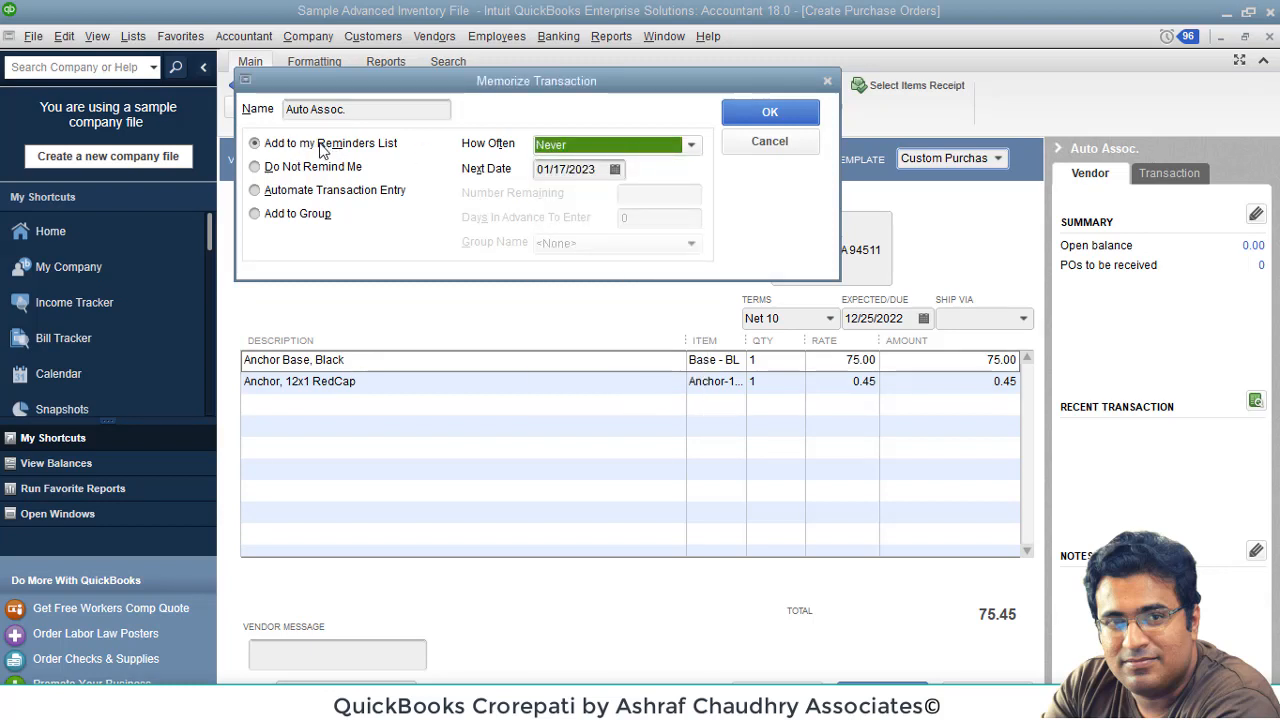
Step: Compare the reminder, no-reminder and automatic-entry options for the memorized transaction, and leave without memorizing the purchase order
{"action": "left_click", "coordinate": [283, 192]}
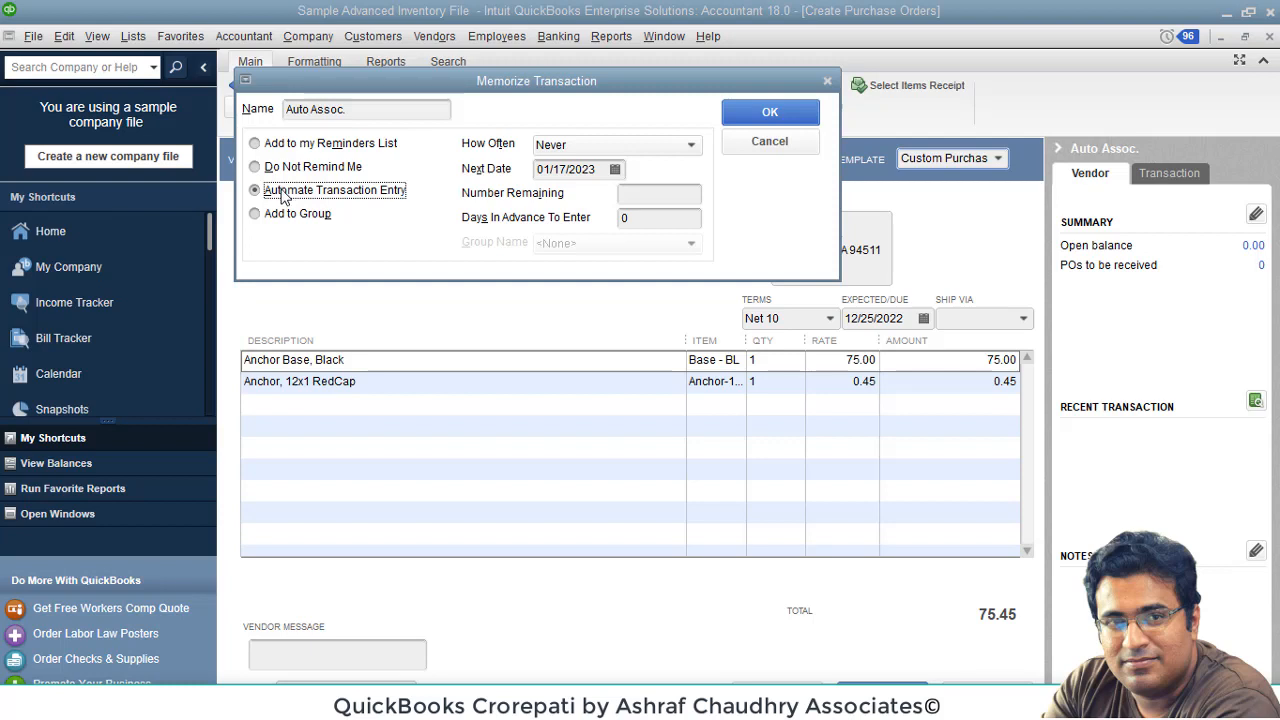
{"action": "left_click", "coordinate": [312, 145]}
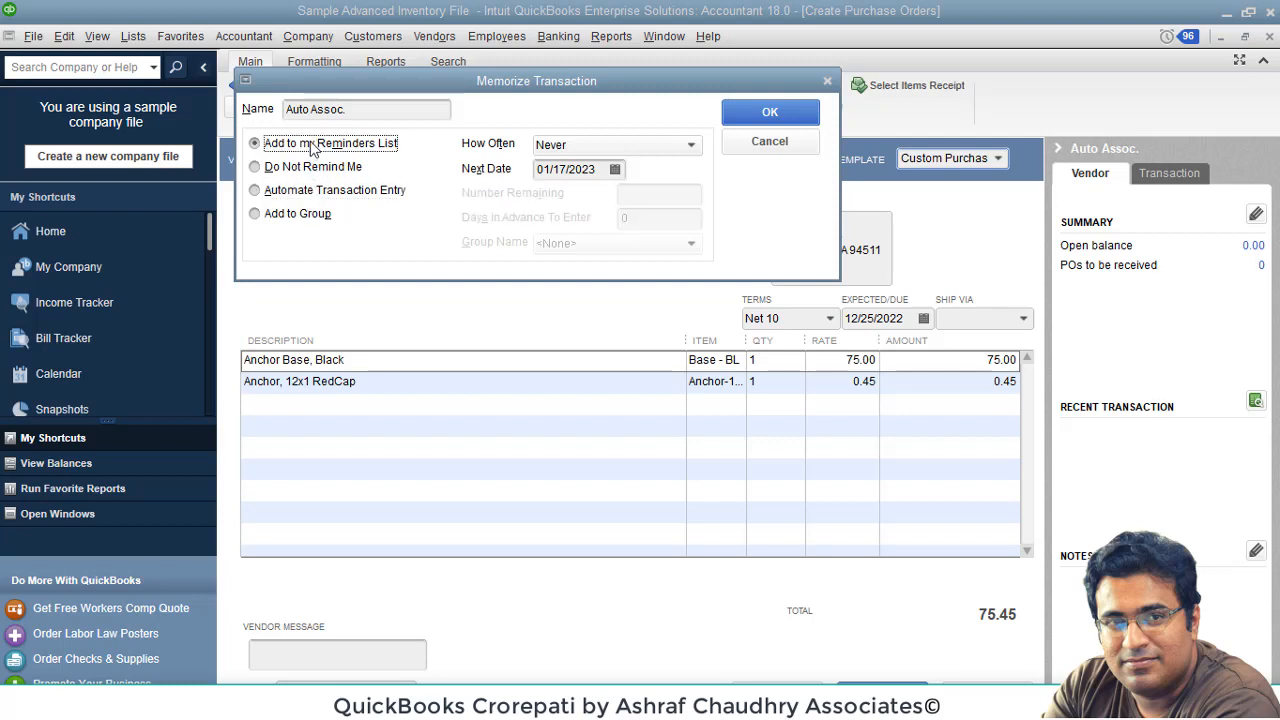
{"action": "left_click", "coordinate": [313, 167]}
{"action": "left_click", "coordinate": [312, 191]}
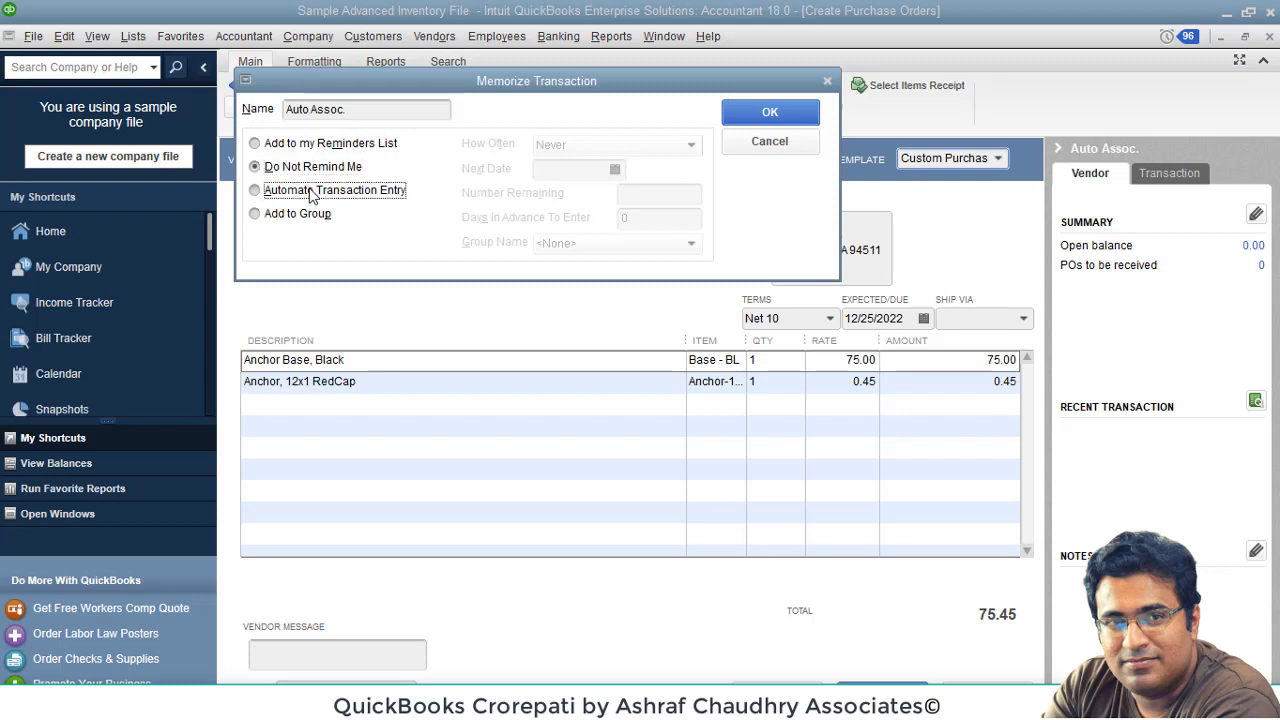
{"action": "left_click", "coordinate": [316, 145]}
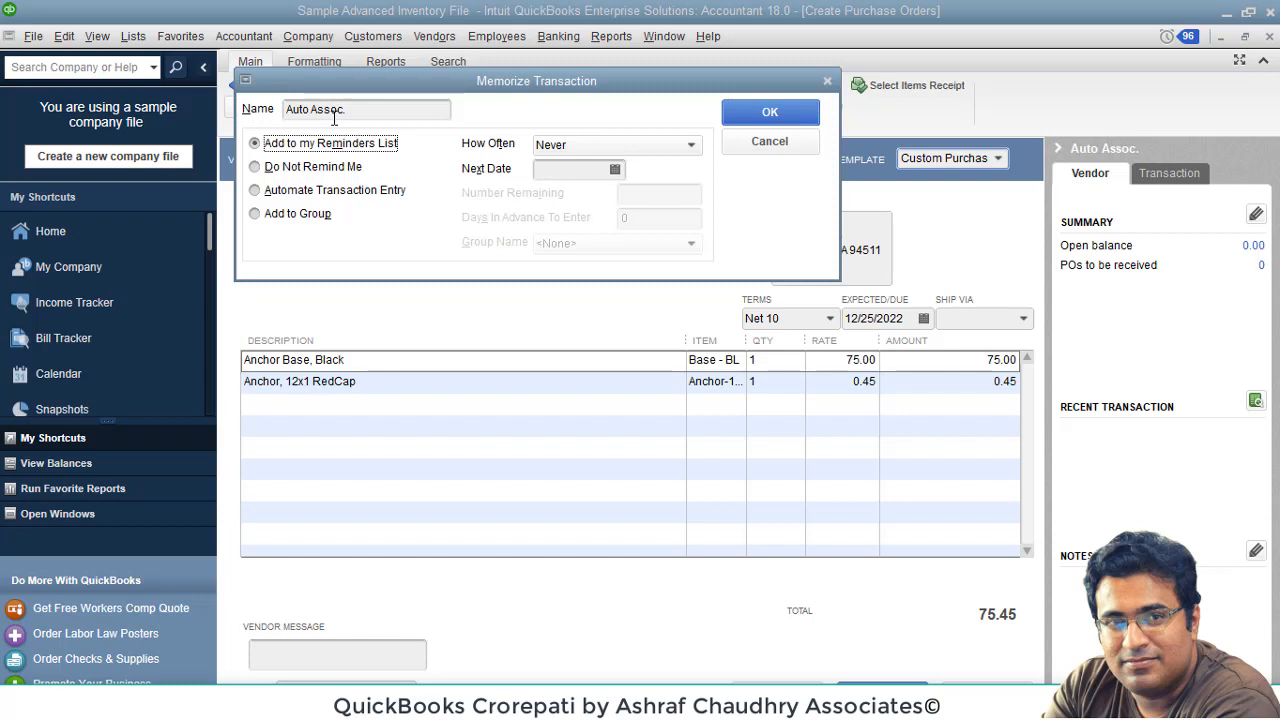
{"action": "left_click", "coordinate": [826, 80]}
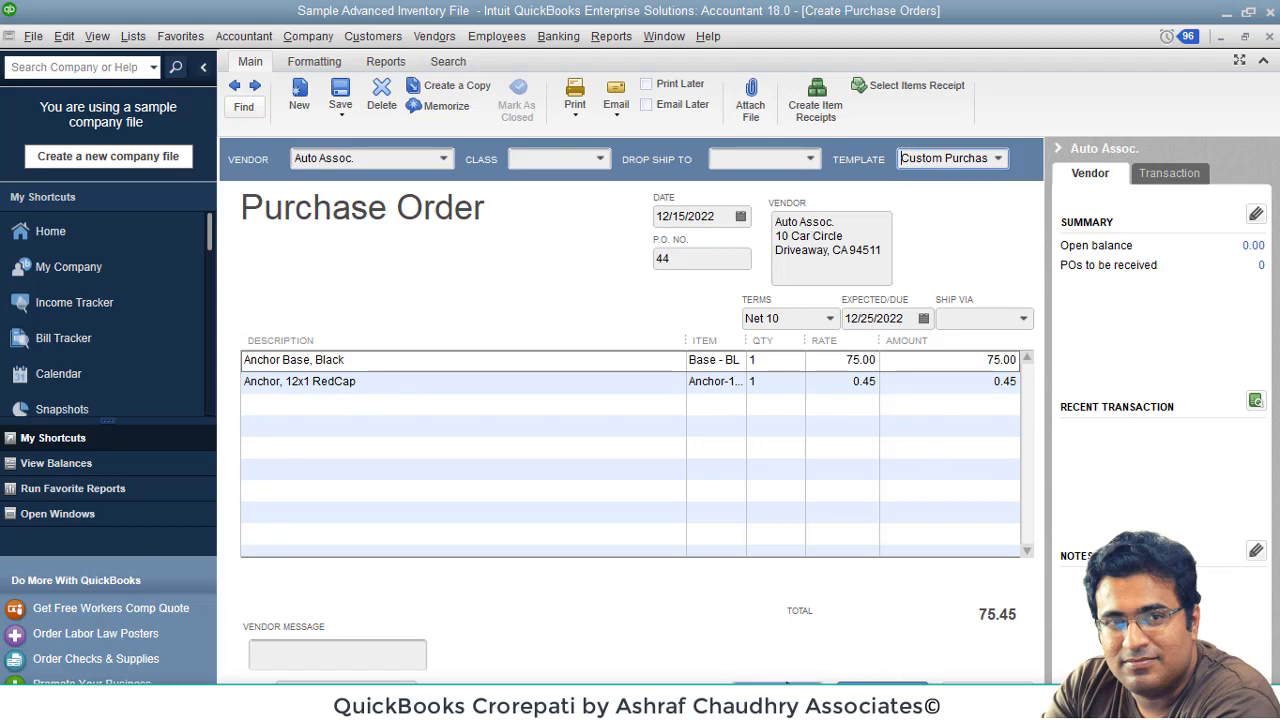
Step: Save and close the Auto Assoc. purchase order, and reopen it from the purchase order form
{"action": "left_click", "coordinate": [777, 691]}
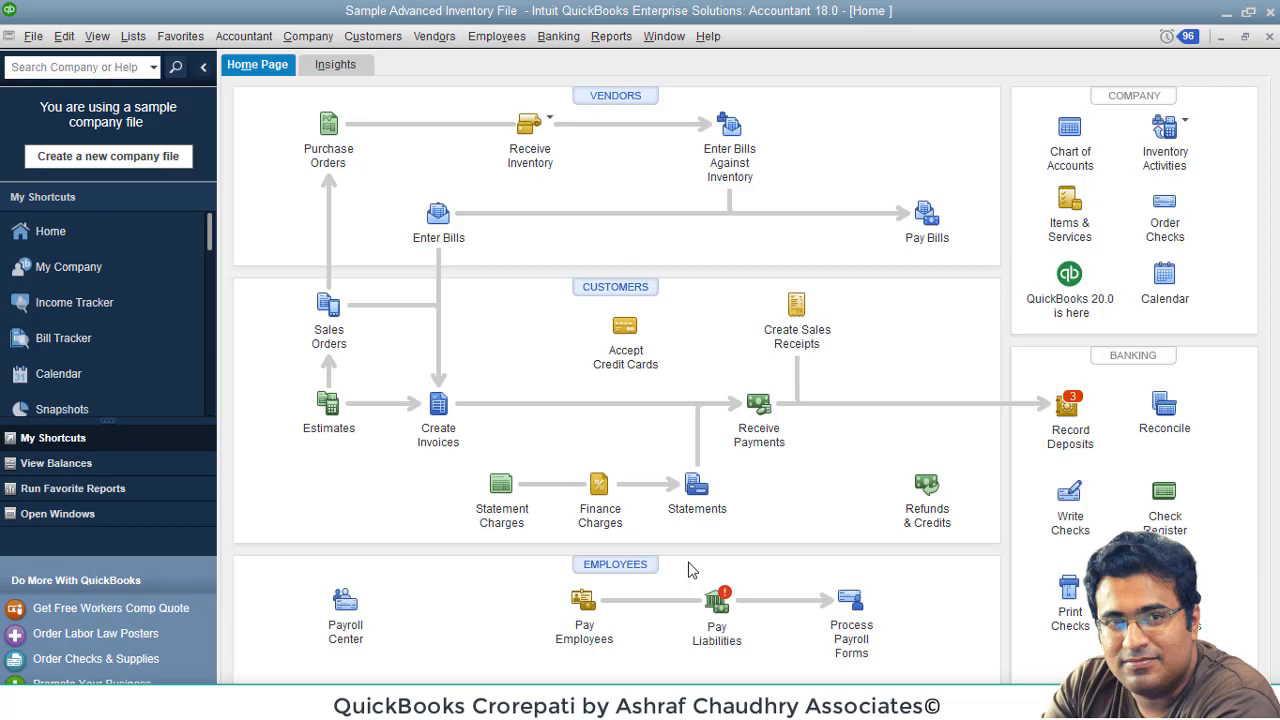
{"action": "left_click", "coordinate": [330, 128]}
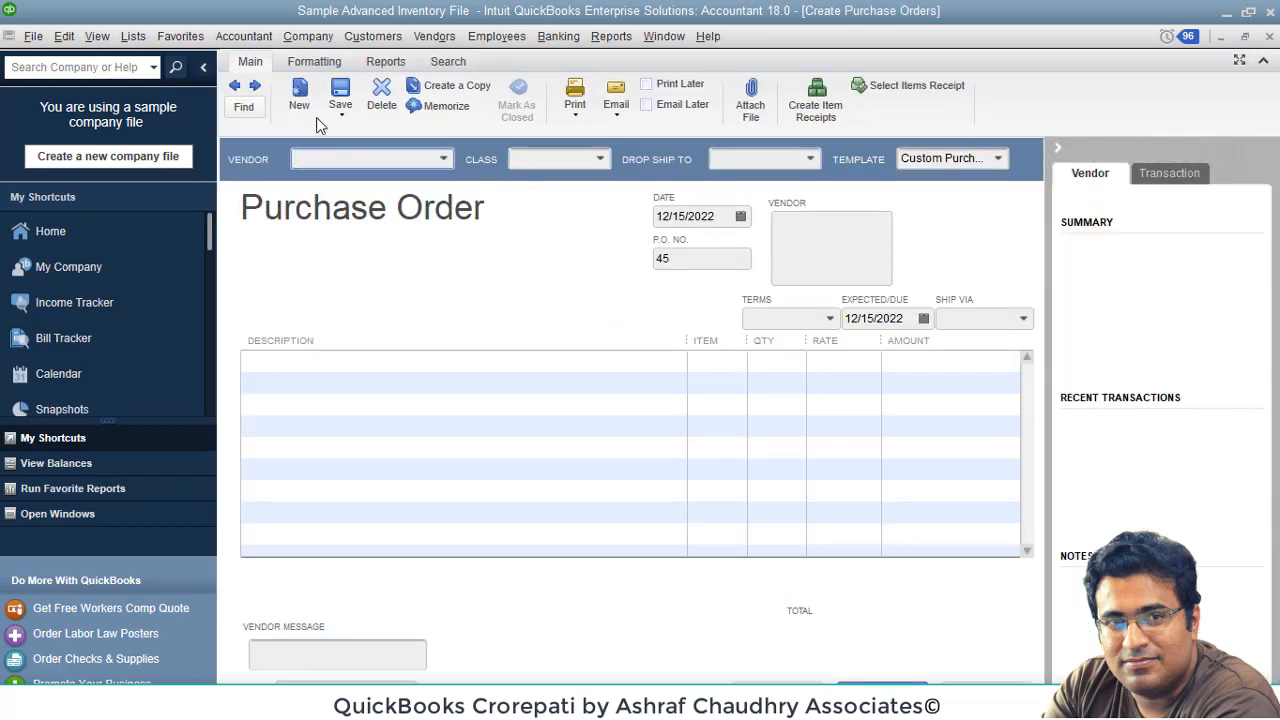
{"action": "left_click", "coordinate": [240, 87]}
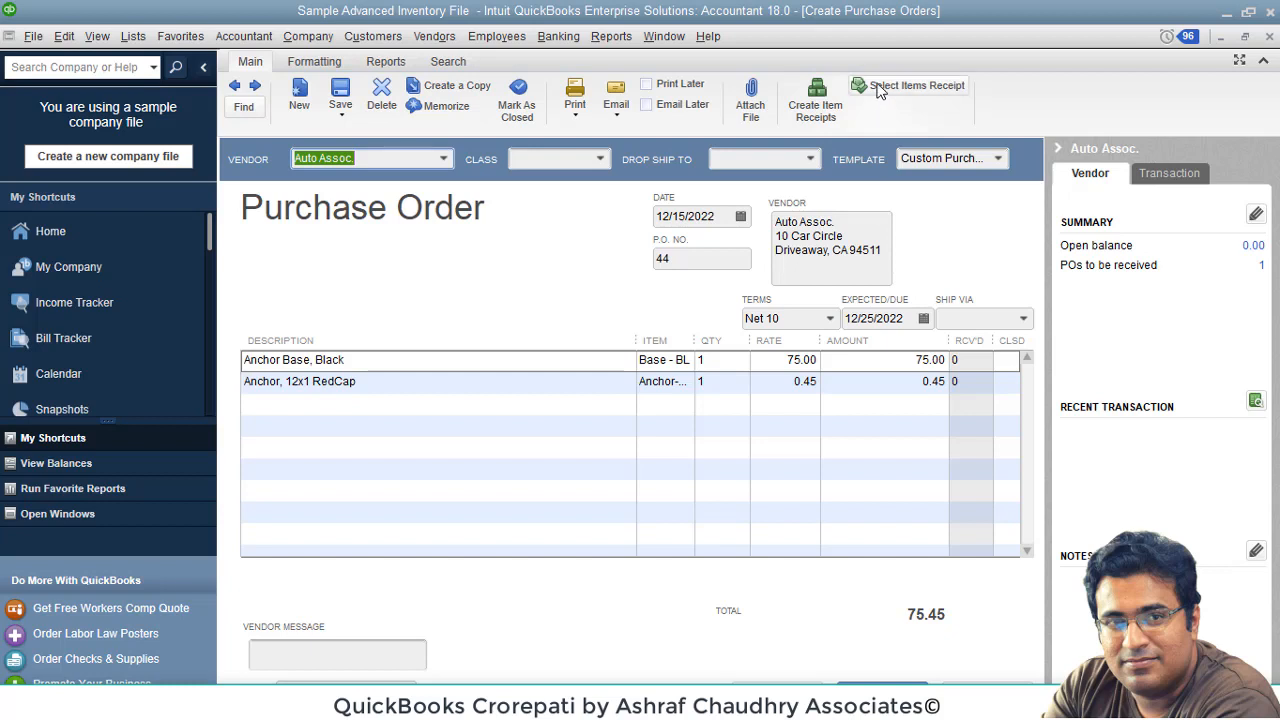
Step: Create an item receipt with reference number 333 for the vendor Auto Assoc
{"action": "left_click", "coordinate": [818, 110]}
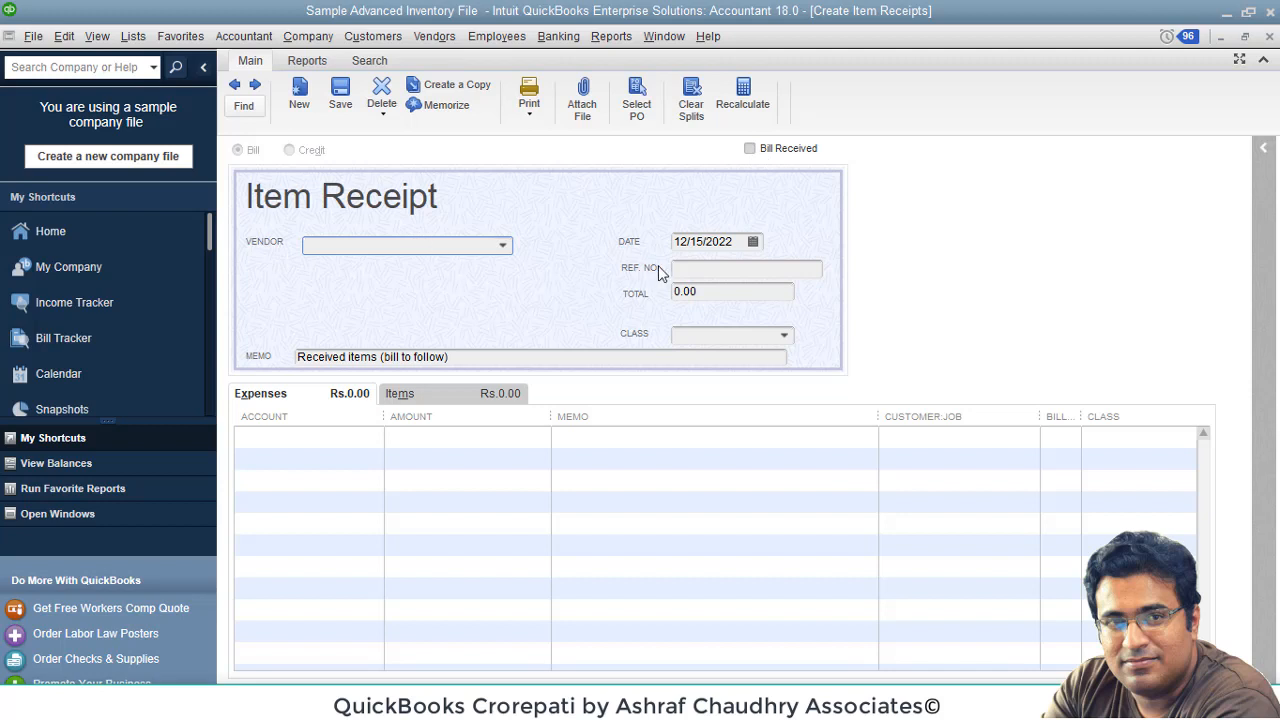
{"action": "left_click", "coordinate": [712, 265]}
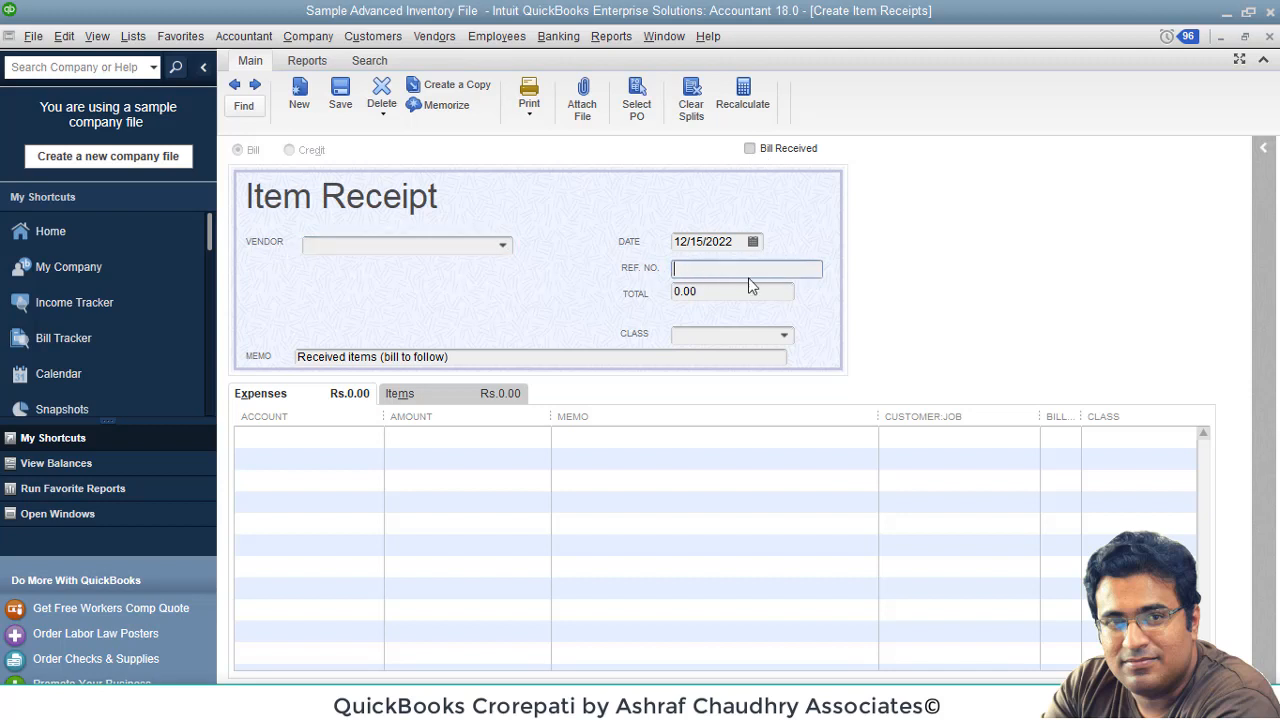
{"action": "type", "text": "333"}
{"action": "left_click", "coordinate": [490, 246]}
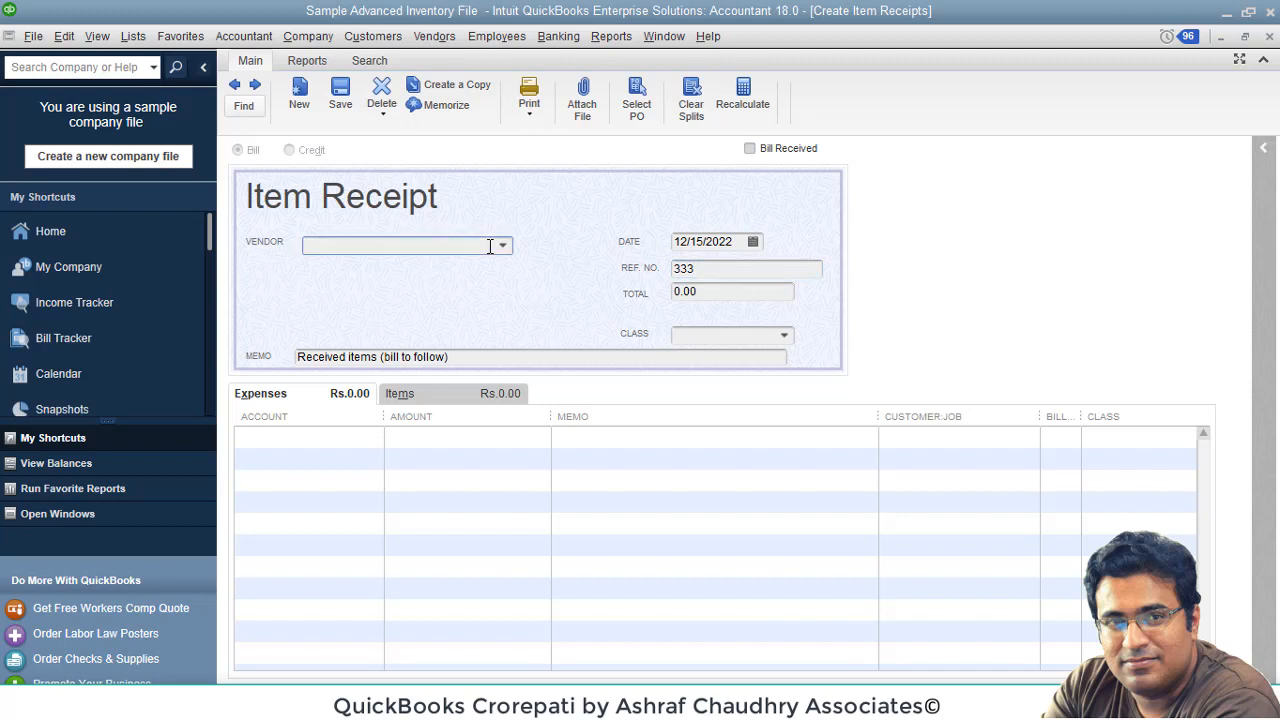
{"action": "type", "text": "as"}
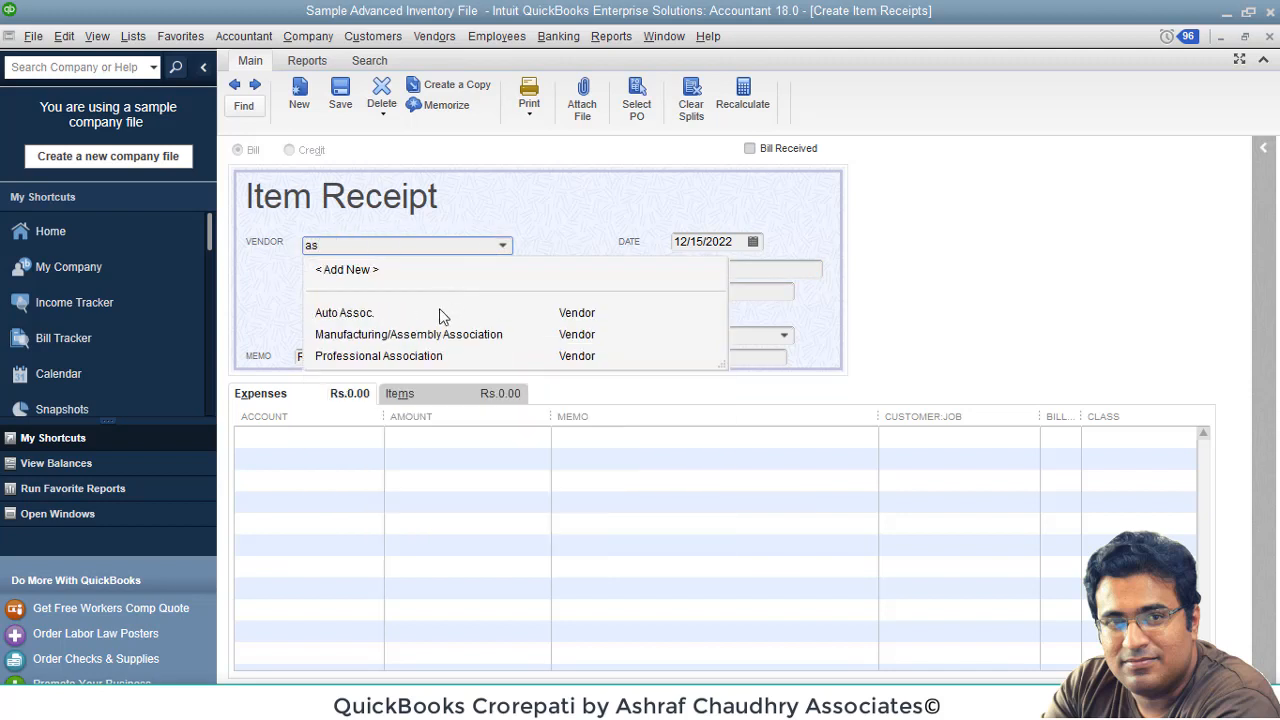
{"action": "left_click", "coordinate": [441, 313]}
Step: Receive the item receipt against the vendor's open purchase order dated 12/15/2022
{"action": "left_click", "coordinate": [605, 254]}
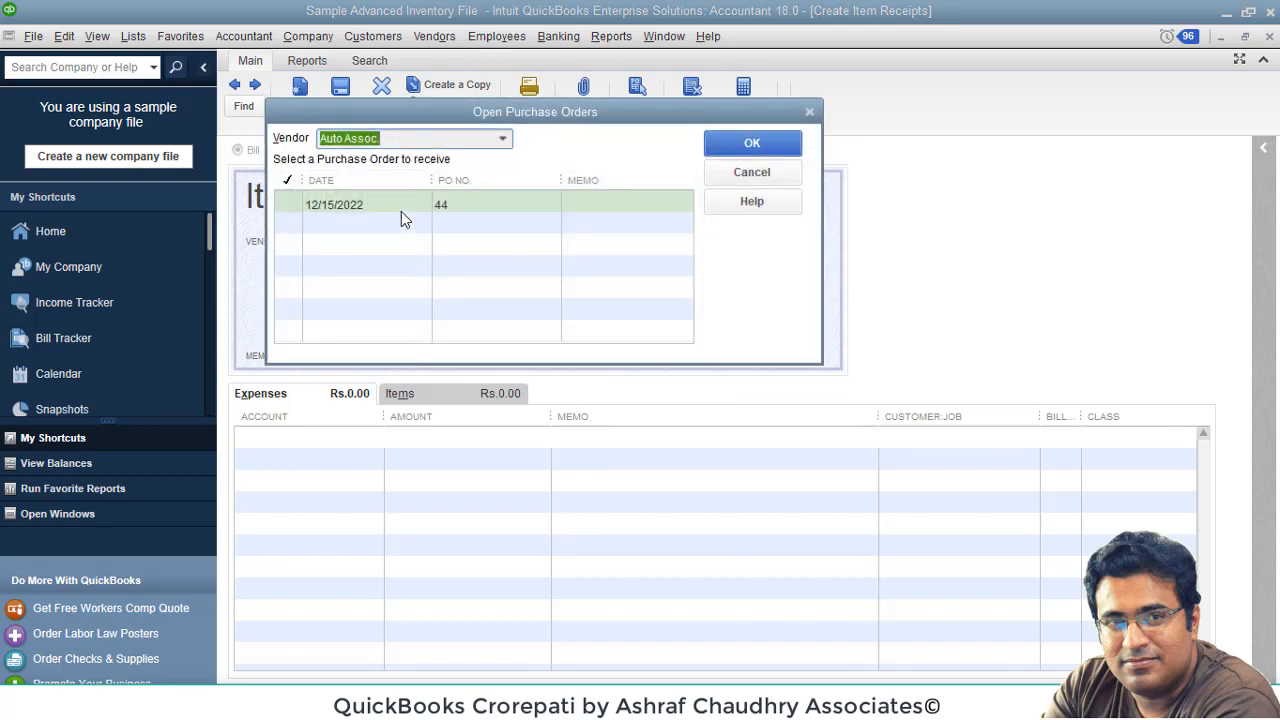
{"action": "left_click", "coordinate": [290, 204]}
{"action": "left_click", "coordinate": [745, 143]}
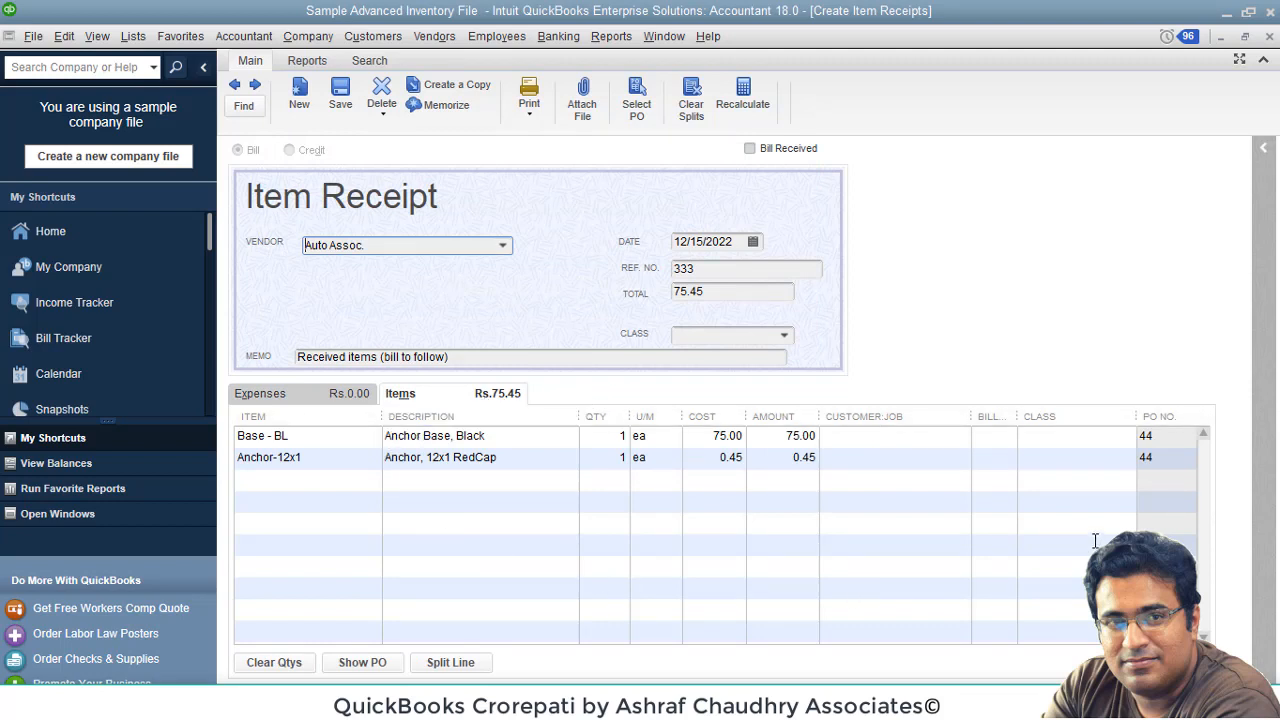
Step: Try a received quantity of 0 for the Base - BL item and restore it to 1
{"action": "left_click", "coordinate": [619, 436]}
{"action": "type", "text": "0"}
{"action": "left_click", "coordinate": [638, 438]}
{"action": "left_click", "coordinate": [690, 524]}
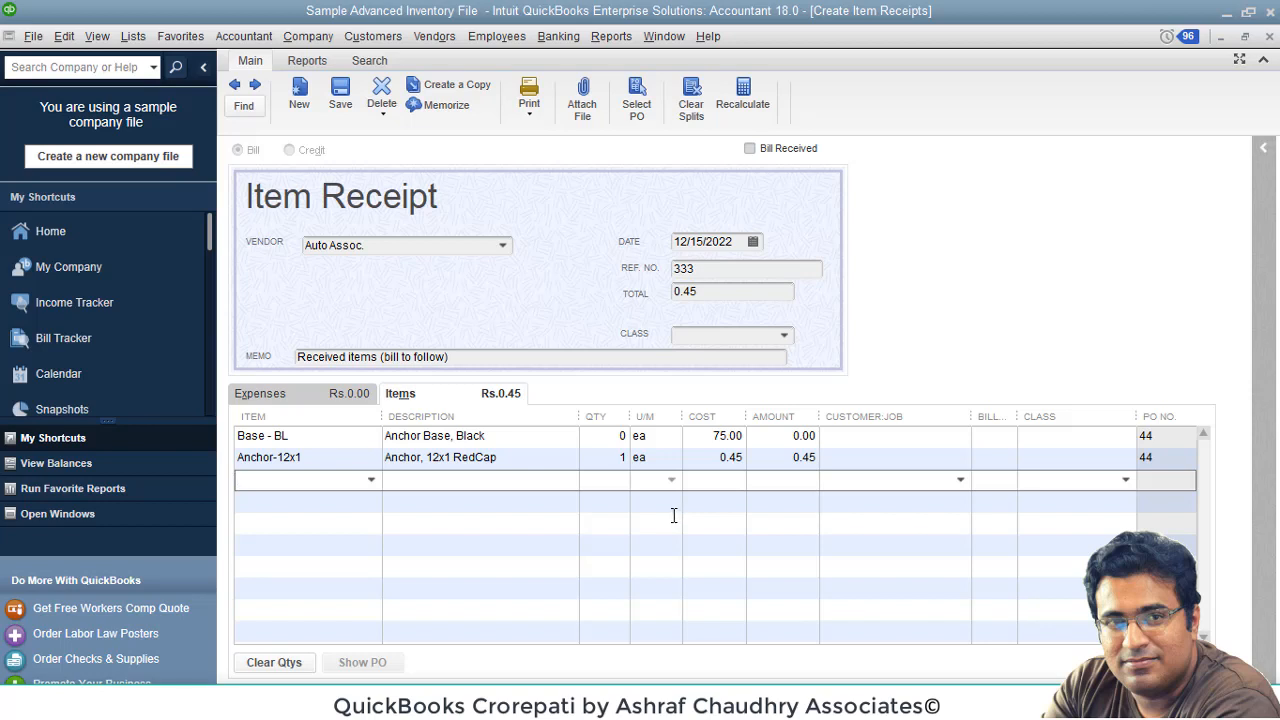
{"action": "left_click", "coordinate": [602, 438]}
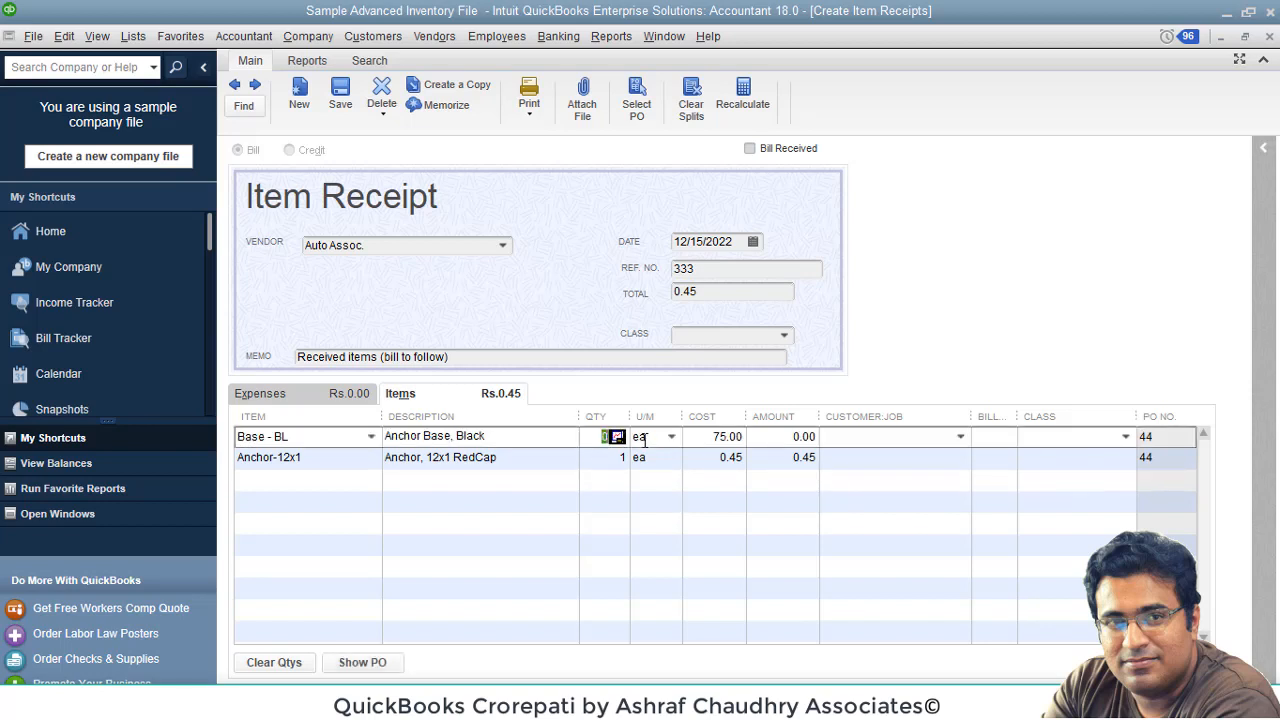
{"action": "type", "text": "1"}
{"action": "left_click", "coordinate": [666, 508]}
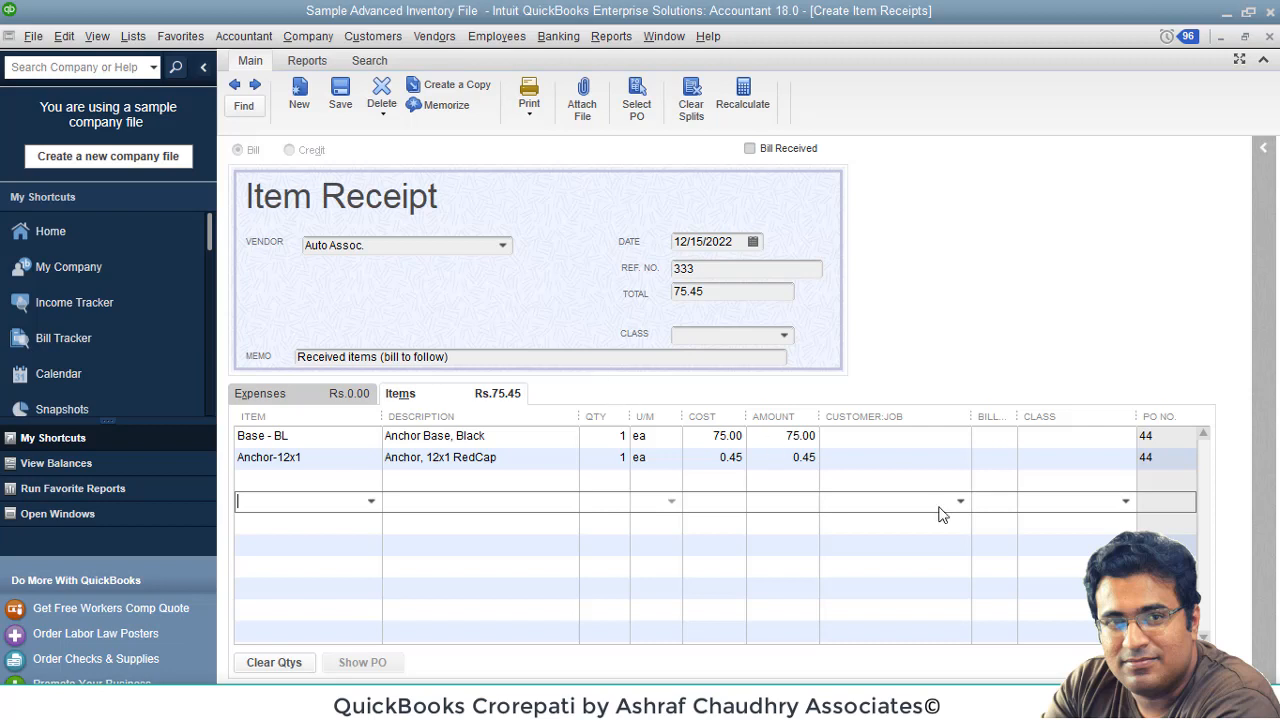
Step: Check the receipt's expense and item lines, save and close it, and close the purchase order
{"action": "left_click", "coordinate": [358, 400]}
{"action": "left_click", "coordinate": [400, 394]}
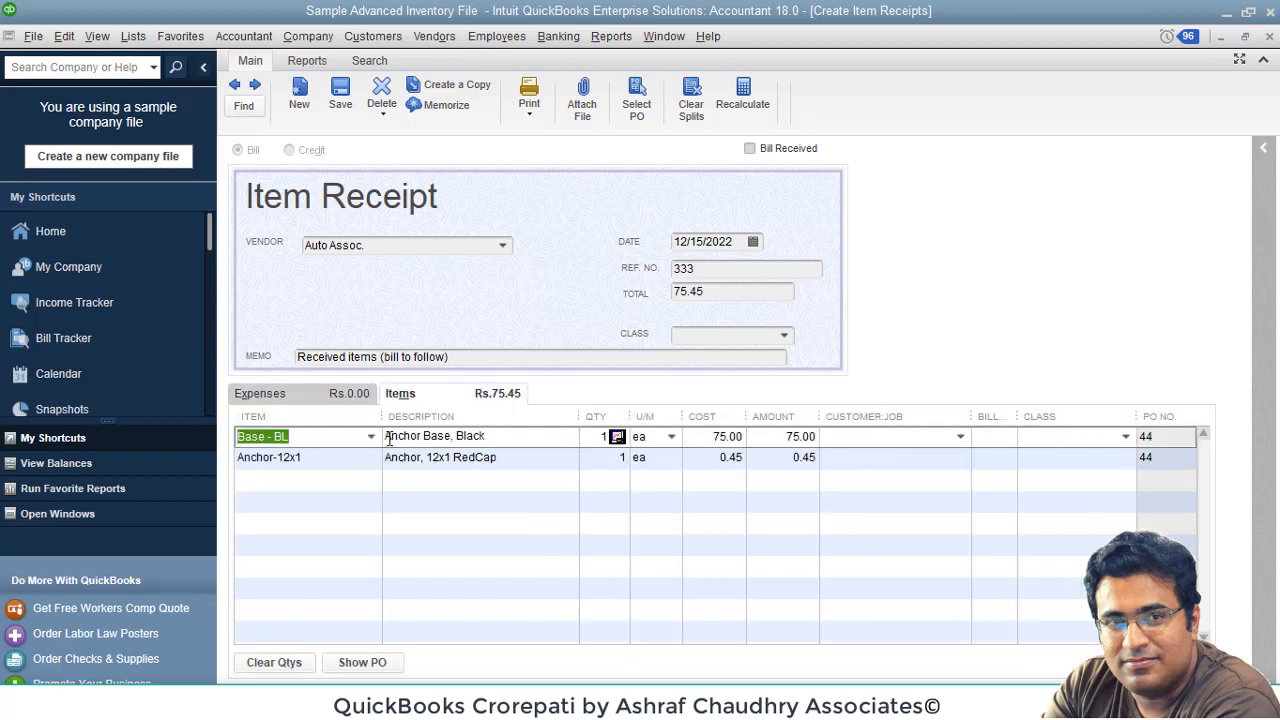
{"action": "left_click", "coordinate": [360, 398]}
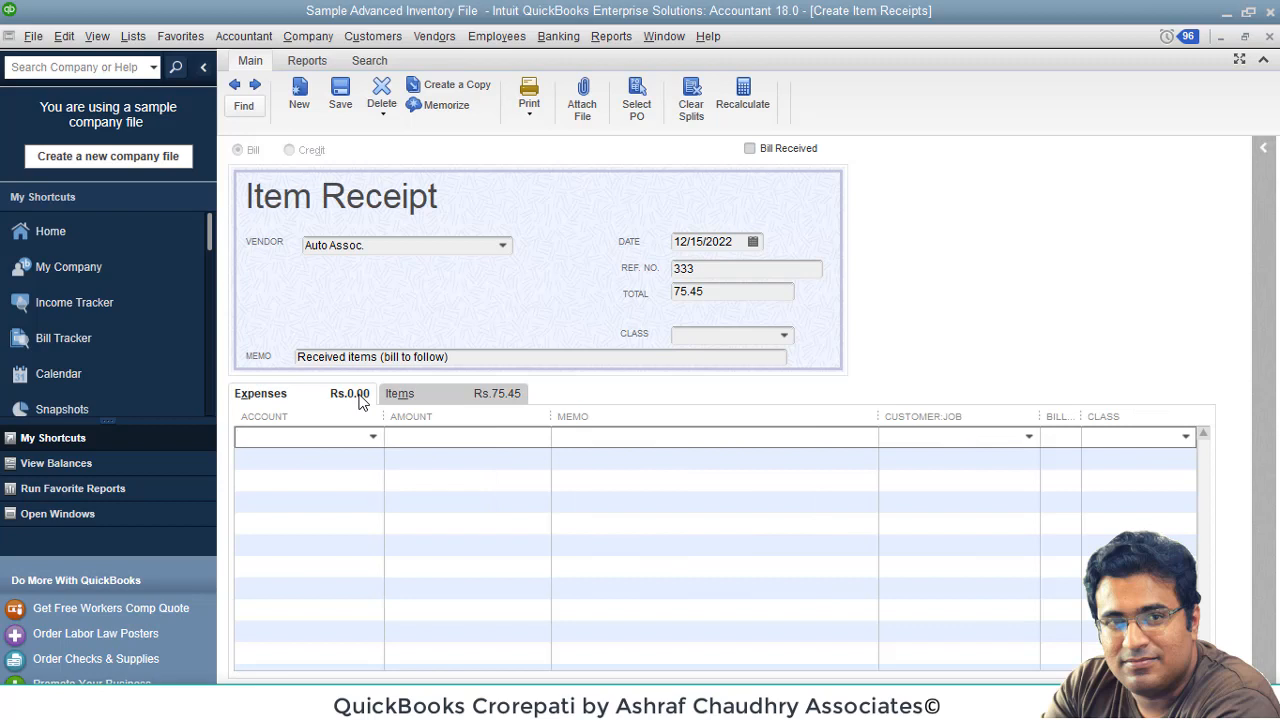
{"action": "left_click", "coordinate": [437, 400]}
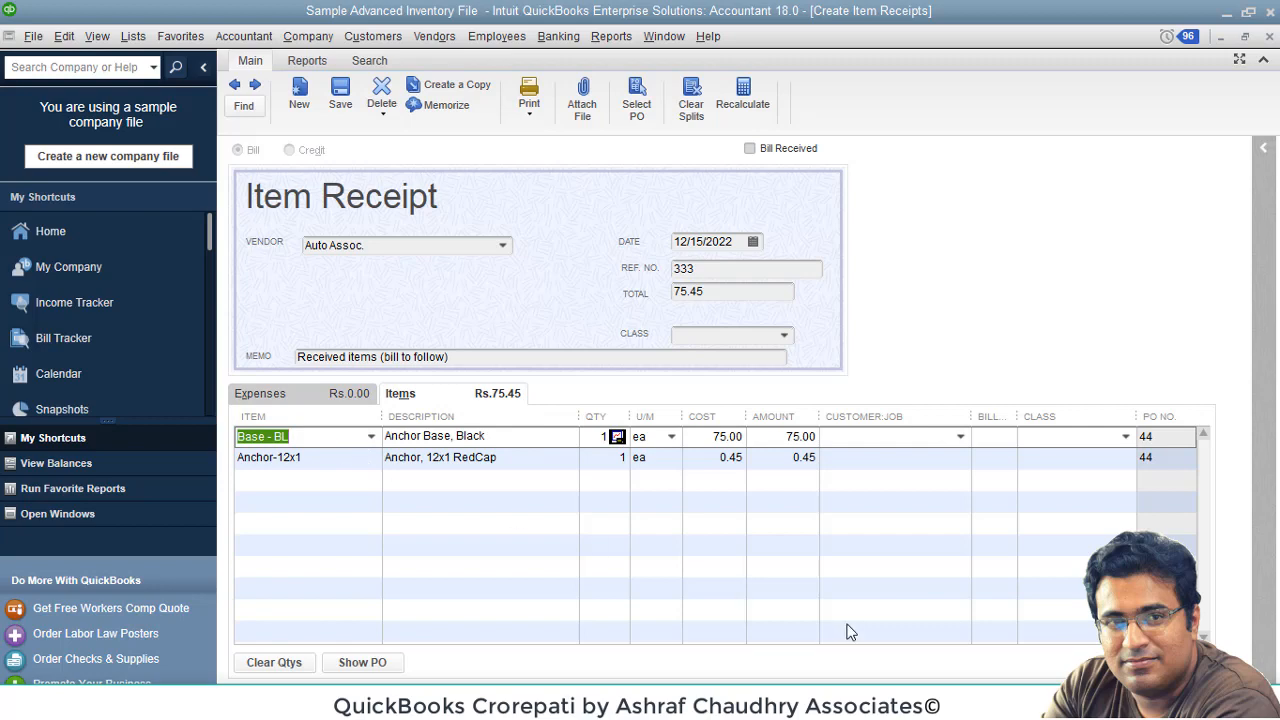
{"action": "left_click", "coordinate": [1048, 697]}
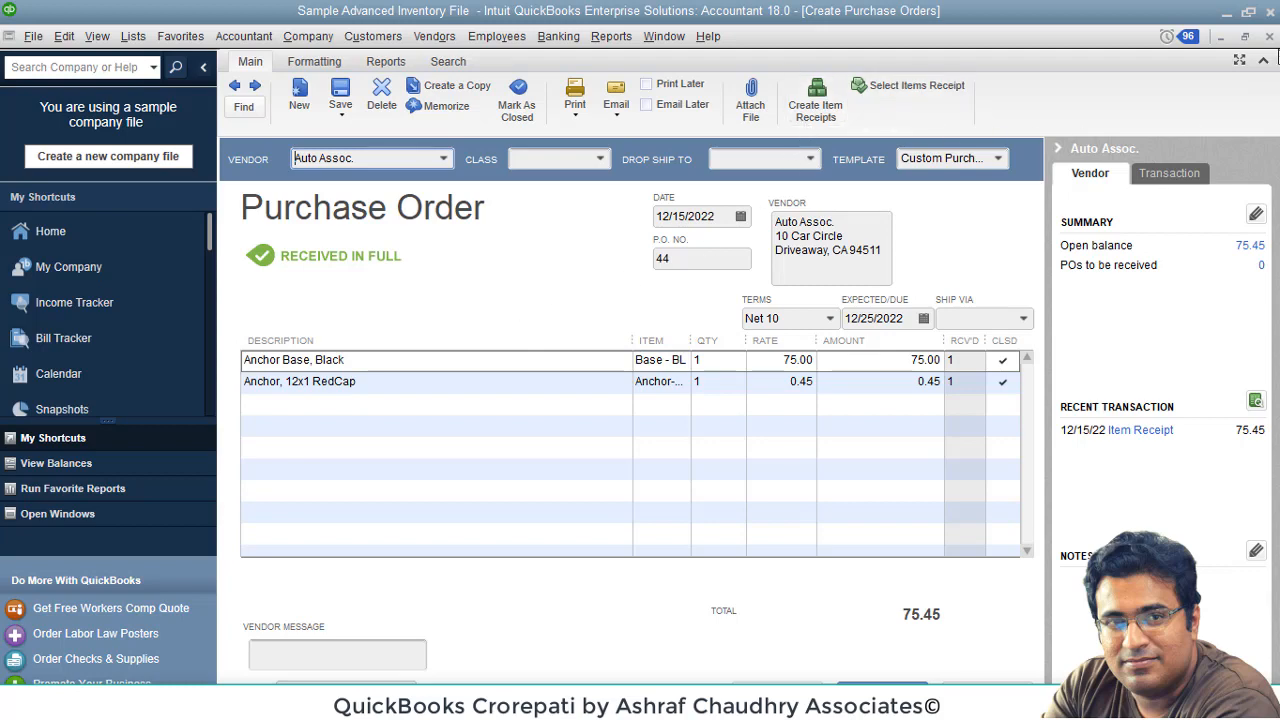
{"action": "left_click", "coordinate": [1269, 36]}
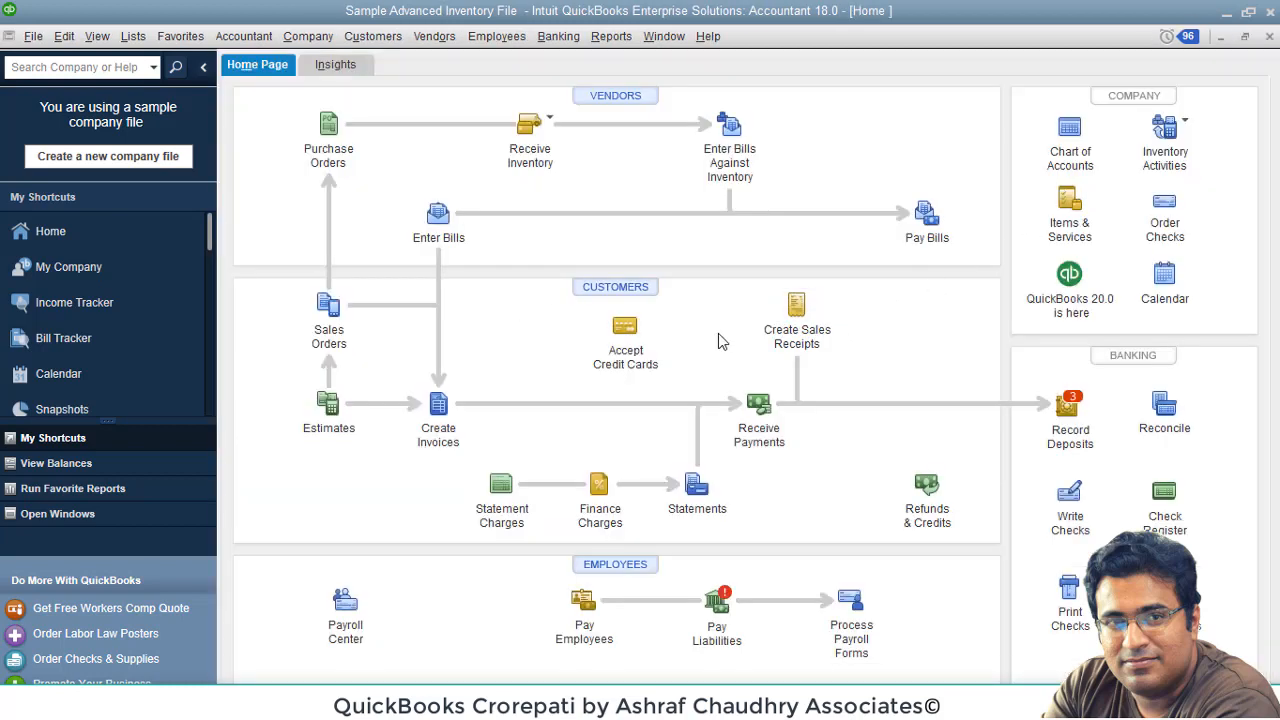
Step: Open a new bill for received inventory, toggle Bill Received to compare the bill and item receipt forms, and close it
{"action": "left_click", "coordinate": [563, 135]}
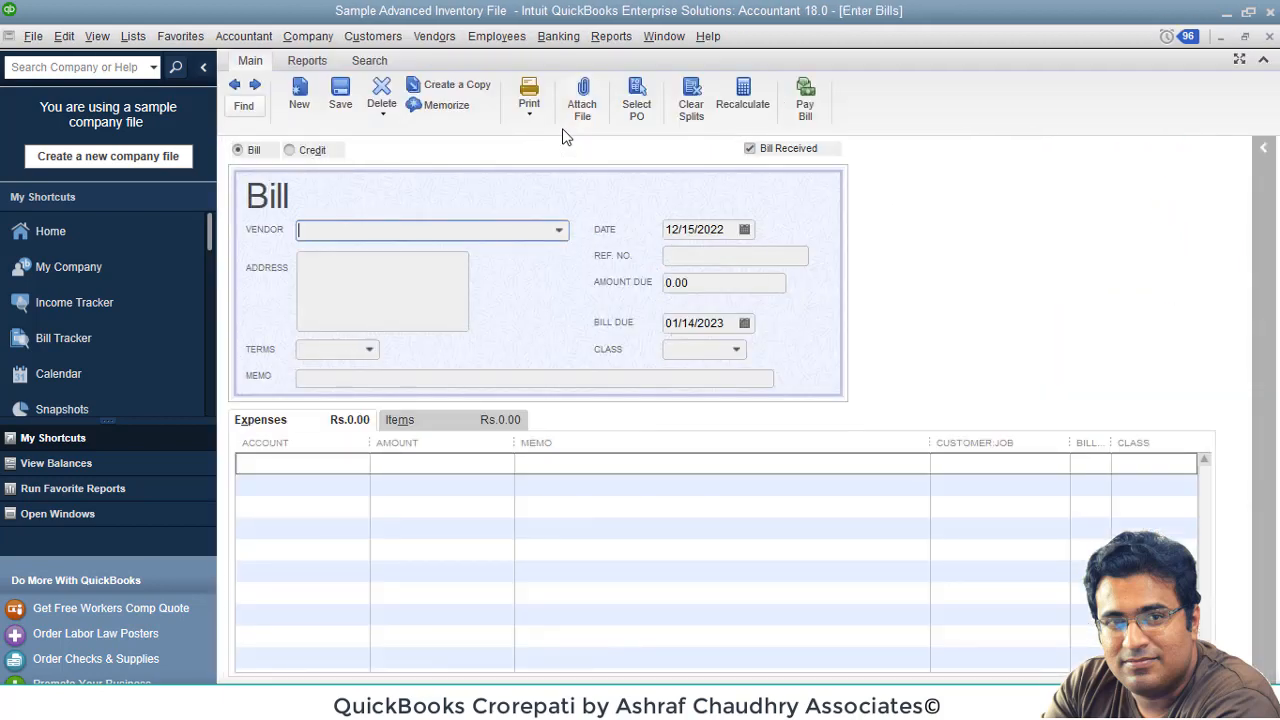
{"action": "left_click", "coordinate": [748, 150]}
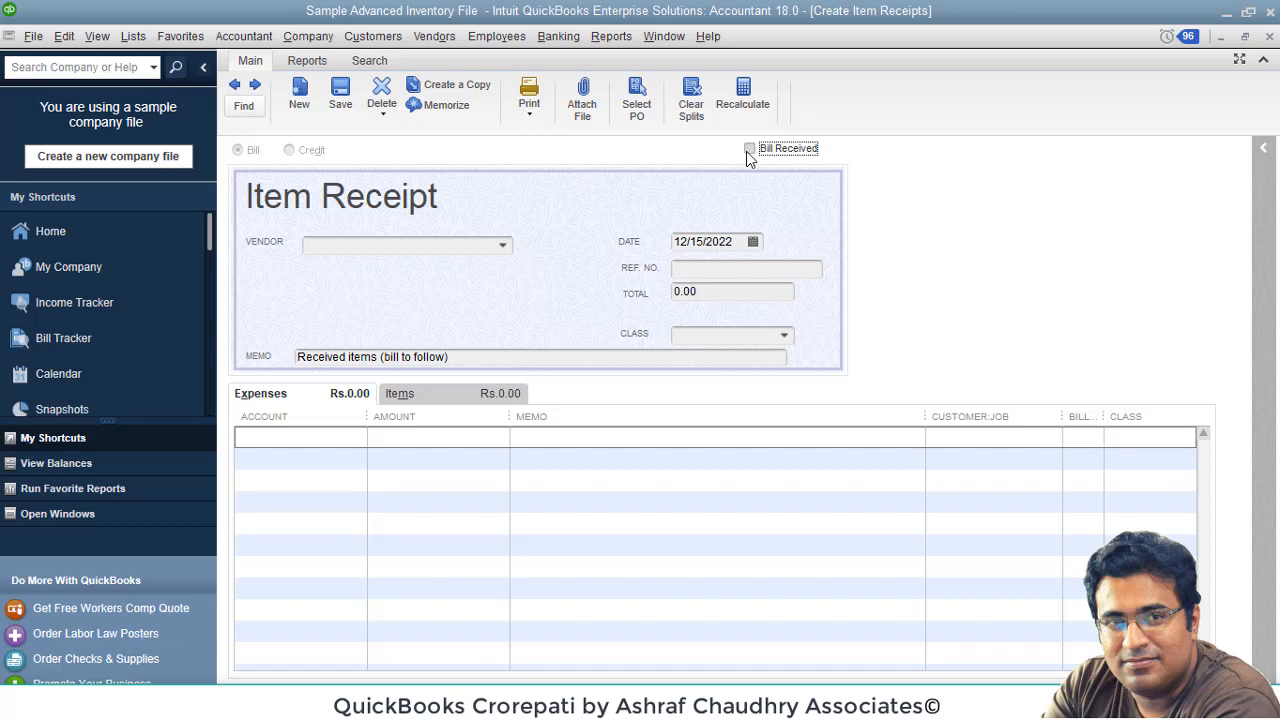
{"action": "left_click", "coordinate": [748, 149]}
{"action": "left_click", "coordinate": [749, 149]}
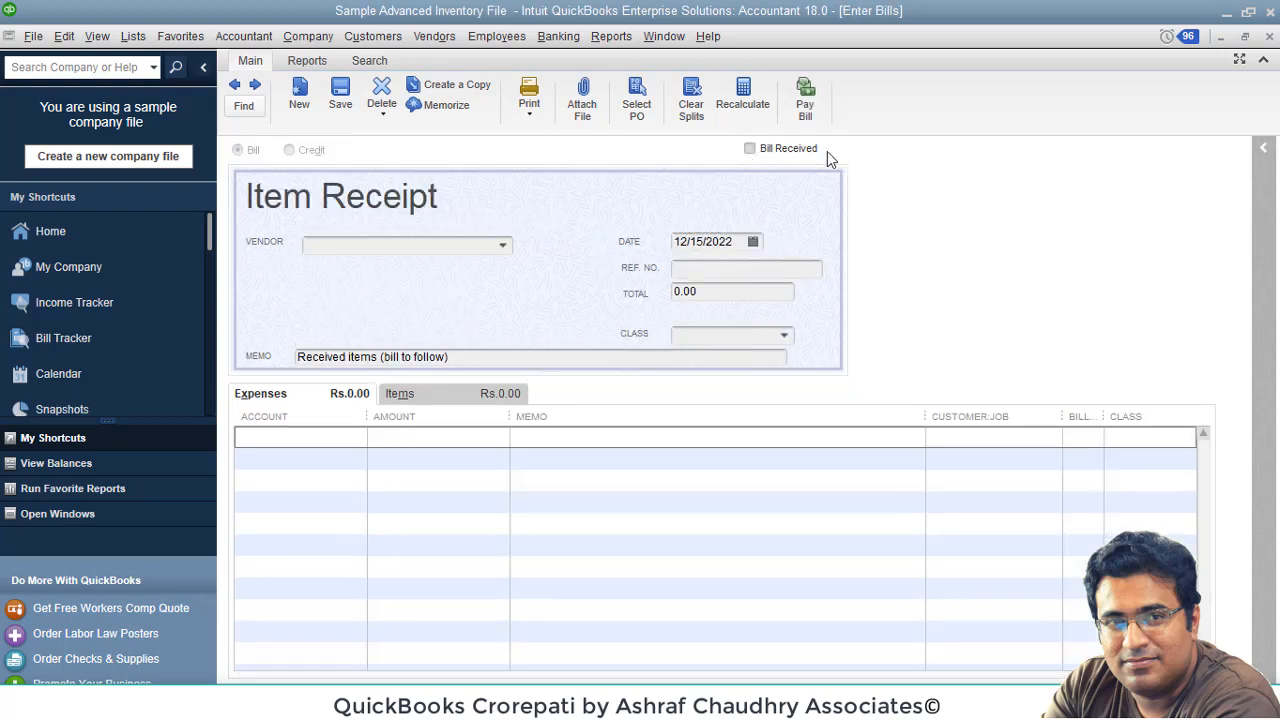
{"action": "left_click", "coordinate": [1270, 36]}
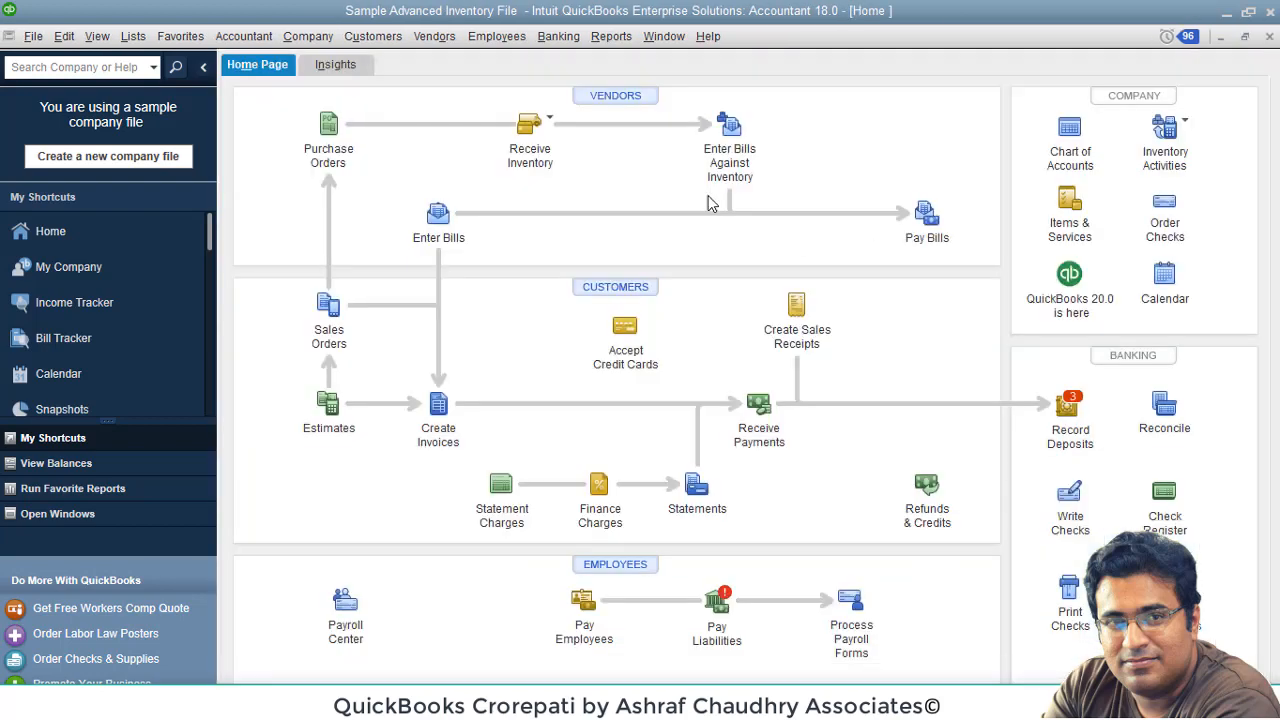
Step: Open the bill for Auto Assoc. against its item receipt dated 12/15/2022 with reference number 333
{"action": "left_click", "coordinate": [720, 150]}
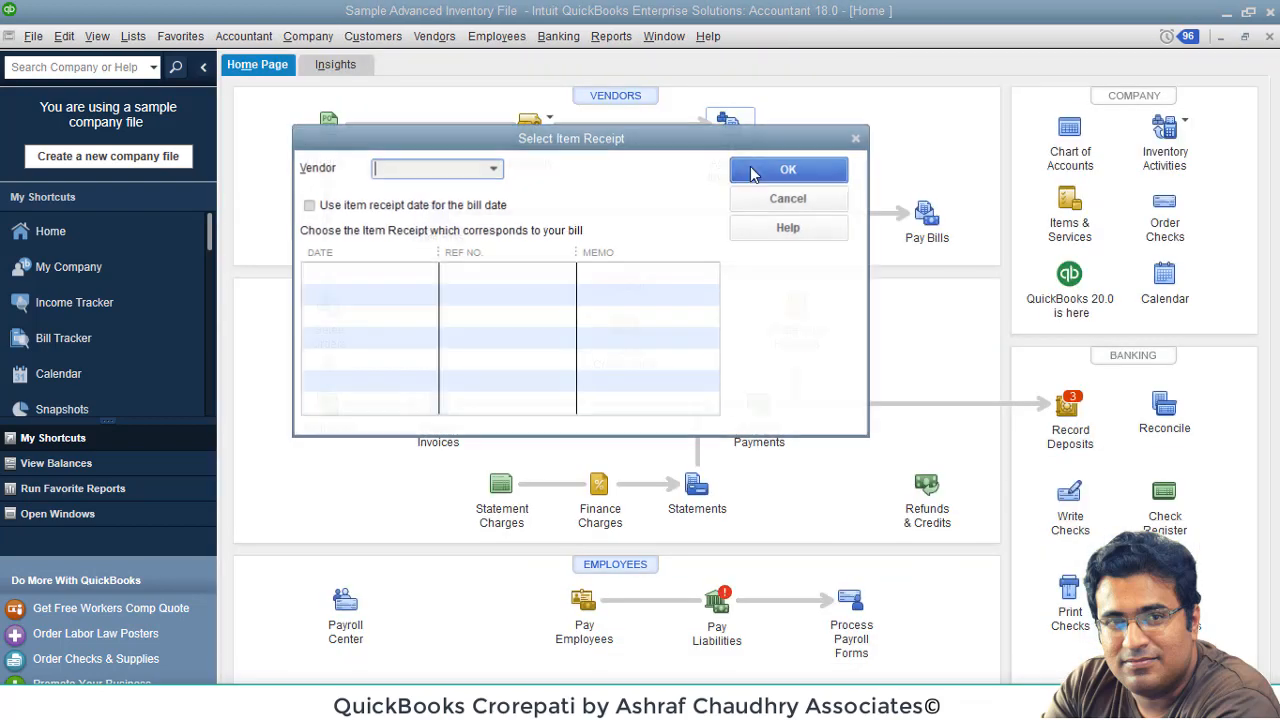
{"action": "left_click", "coordinate": [496, 170]}
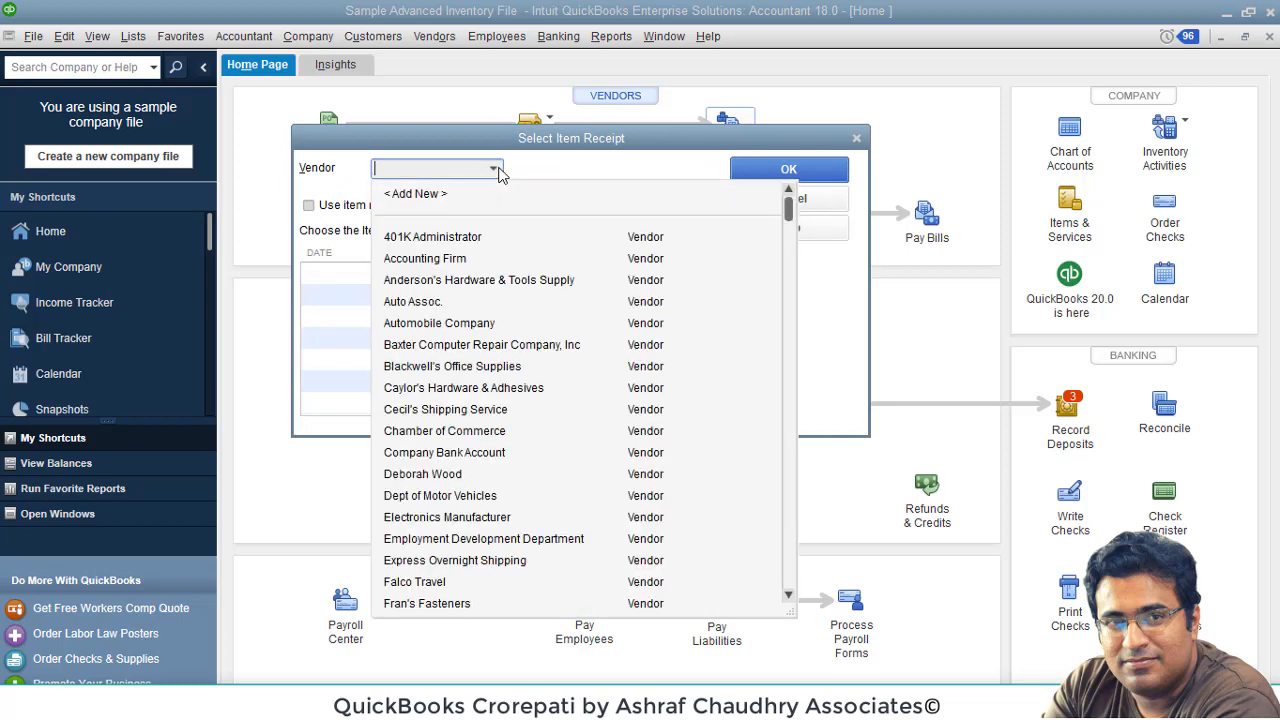
{"action": "left_click", "coordinate": [446, 303]}
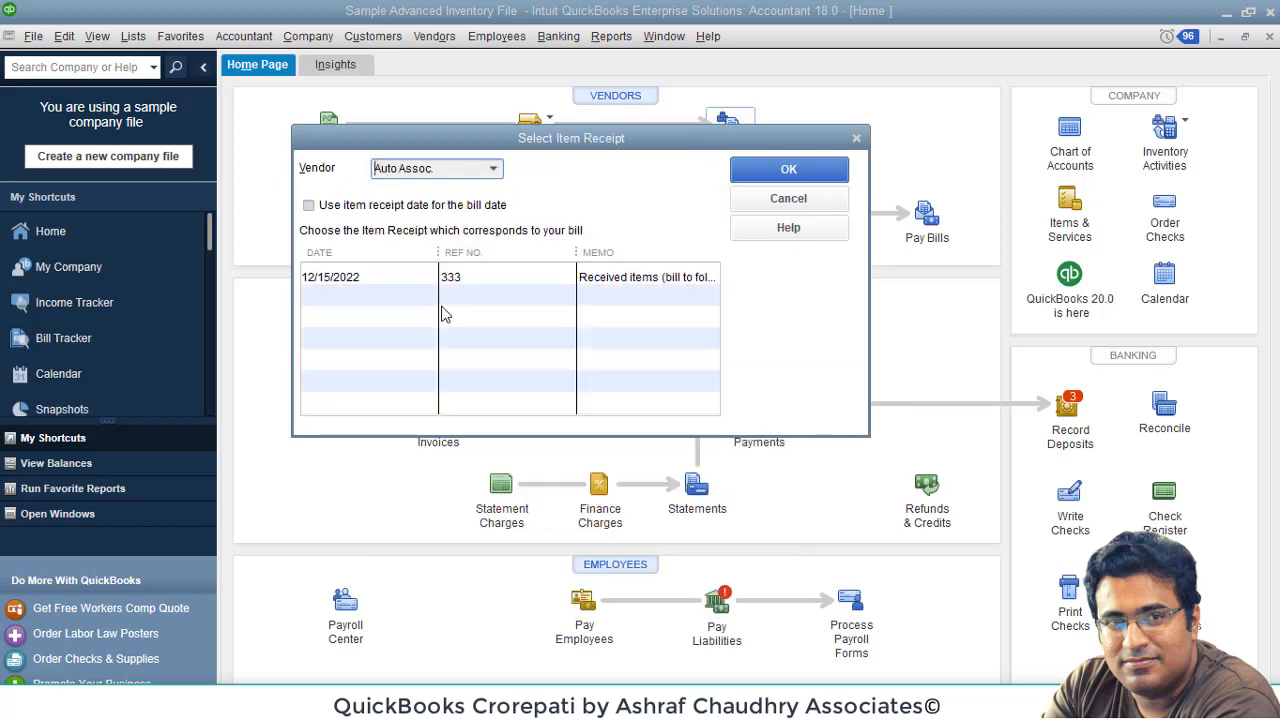
{"action": "left_click", "coordinate": [520, 279]}
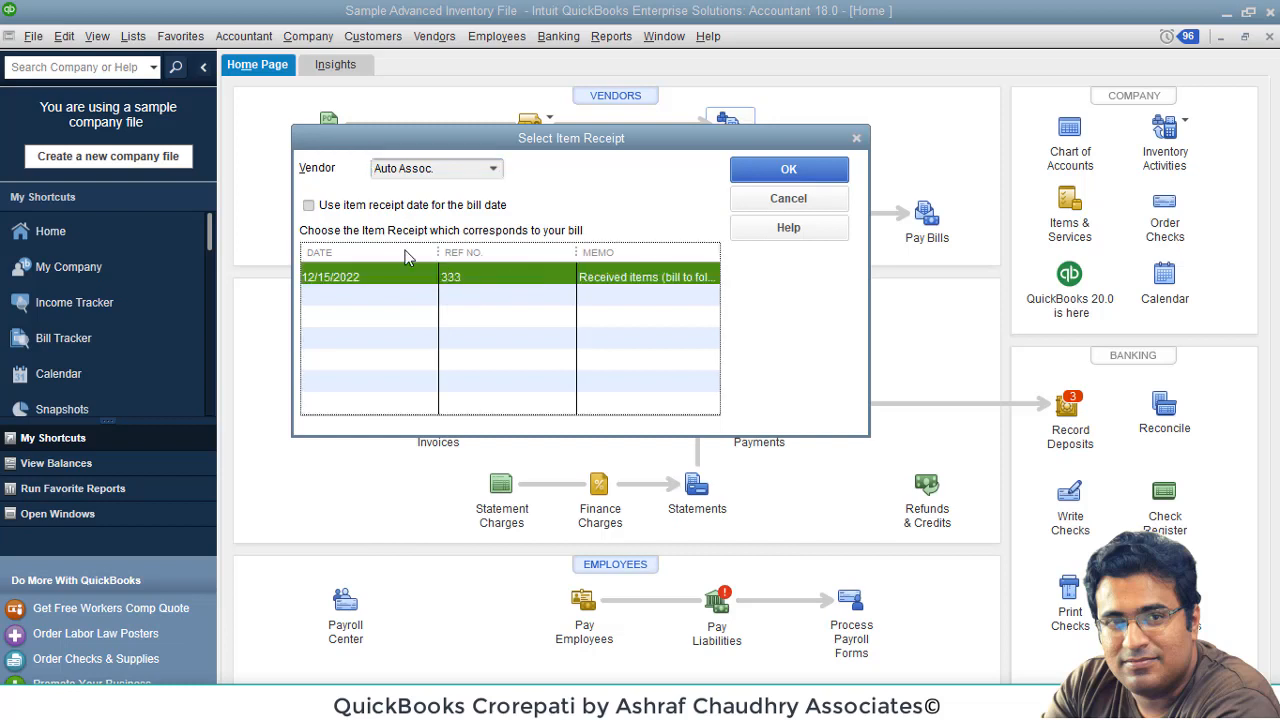
{"action": "left_click", "coordinate": [376, 210]}
{"action": "left_click", "coordinate": [447, 279]}
{"action": "left_click", "coordinate": [745, 172]}
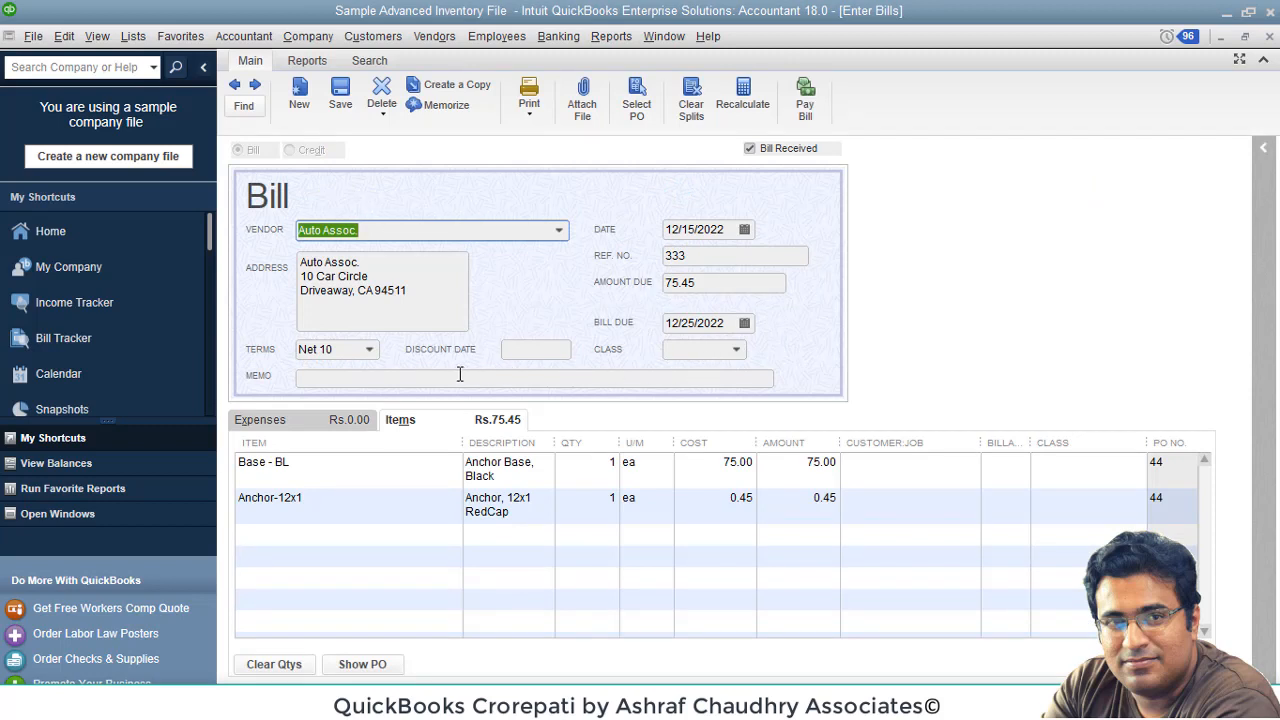
Step: Extend the bill's reference number to "333, 456", check the linked purchase order, and record the bill
{"action": "left_click", "coordinate": [731, 255]}
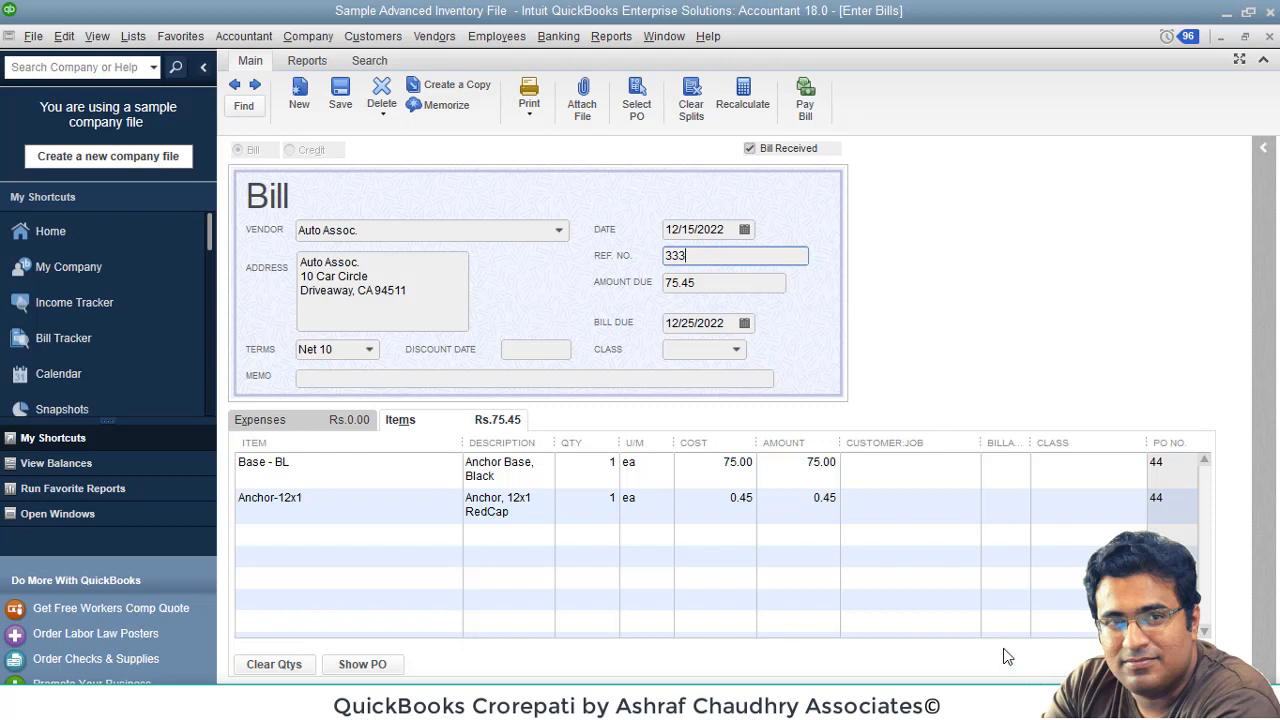
{"action": "type", "text": ", 456"}
{"action": "left_click", "coordinate": [378, 666]}
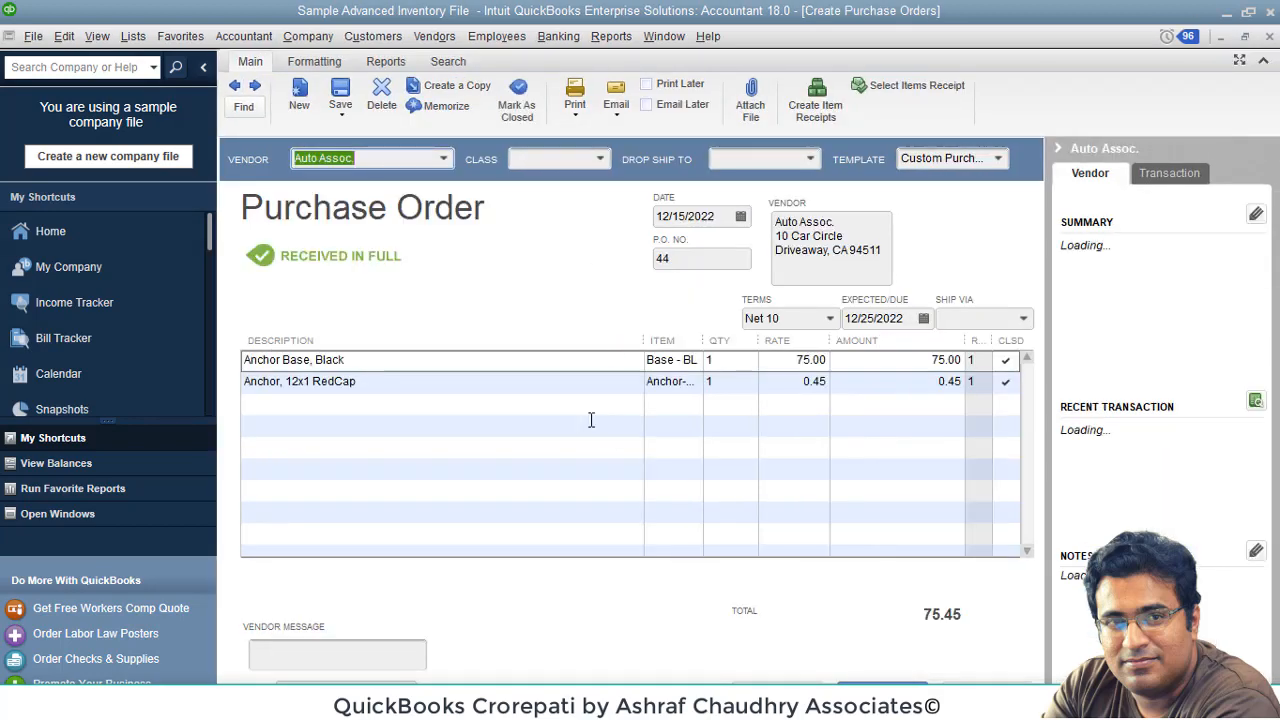
{"action": "left_click", "coordinate": [1269, 36]}
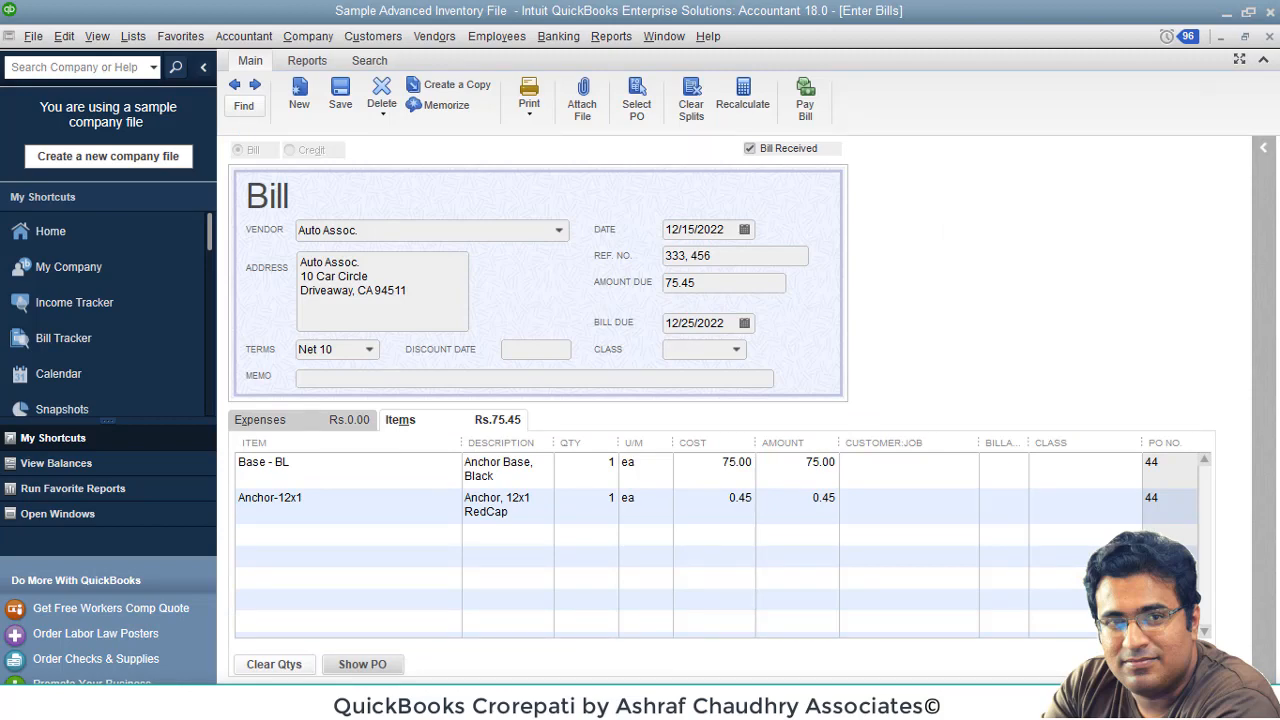
{"action": "left_click", "coordinate": [992, 697]}
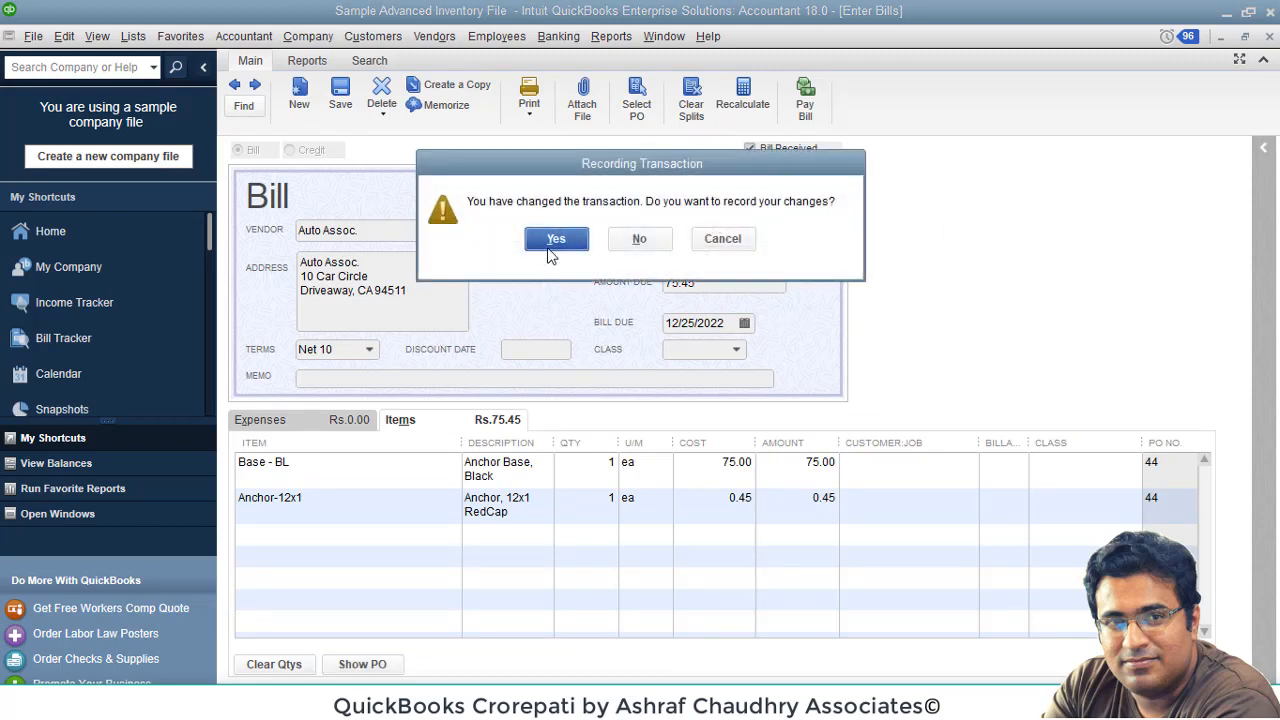
{"action": "left_click", "coordinate": [555, 240]}
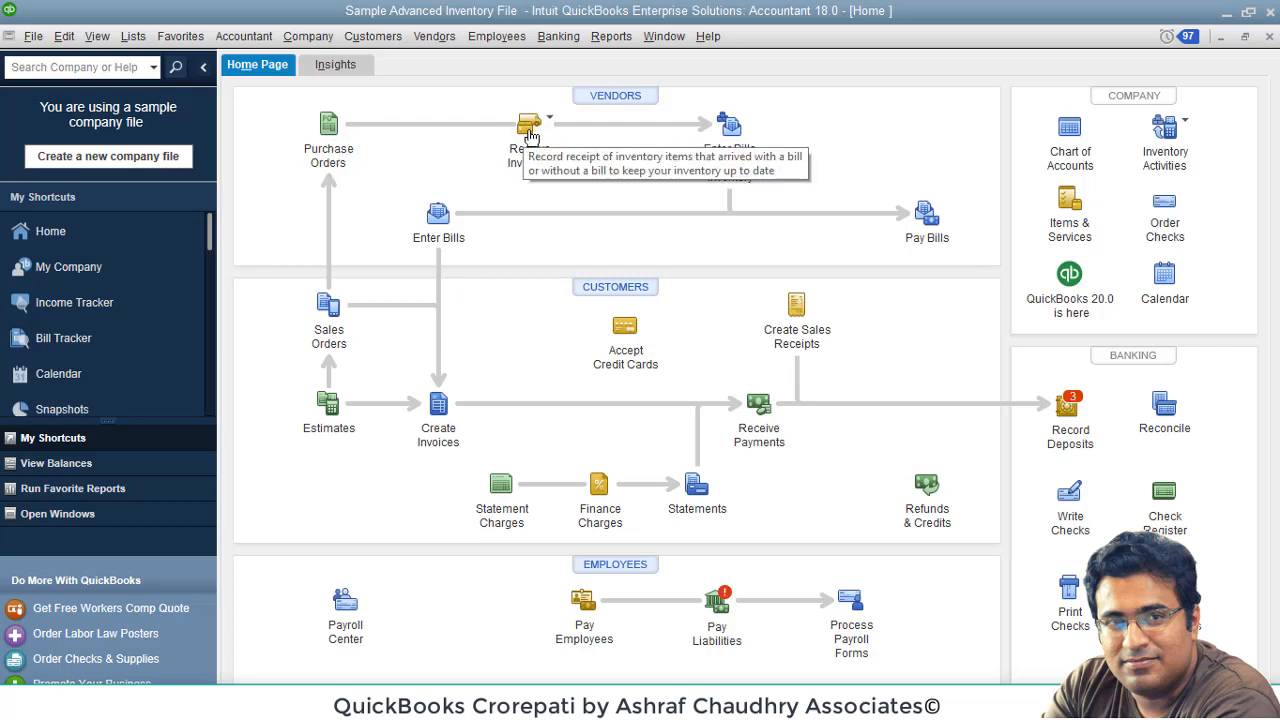
Step: Fill a directly entered bill with the vendor Auto Assoc. and start another new bill
{"action": "left_click", "coordinate": [445, 228]}
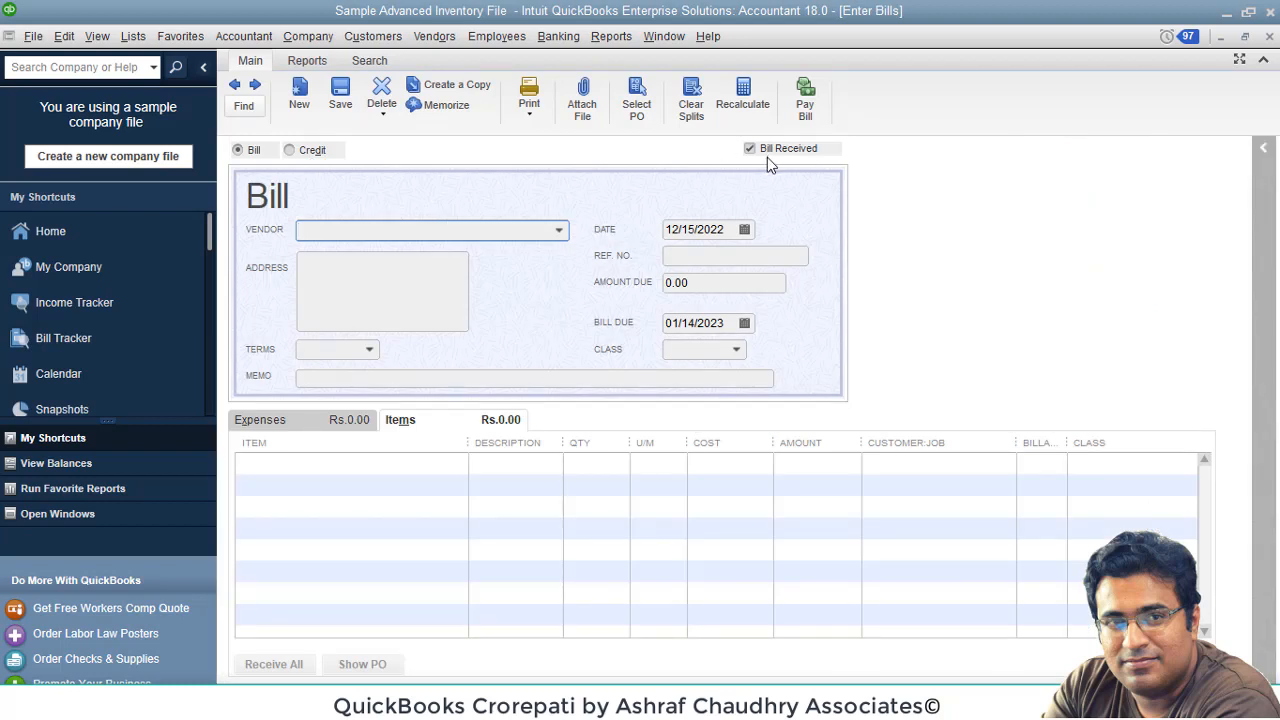
{"action": "type", "text": "A"}
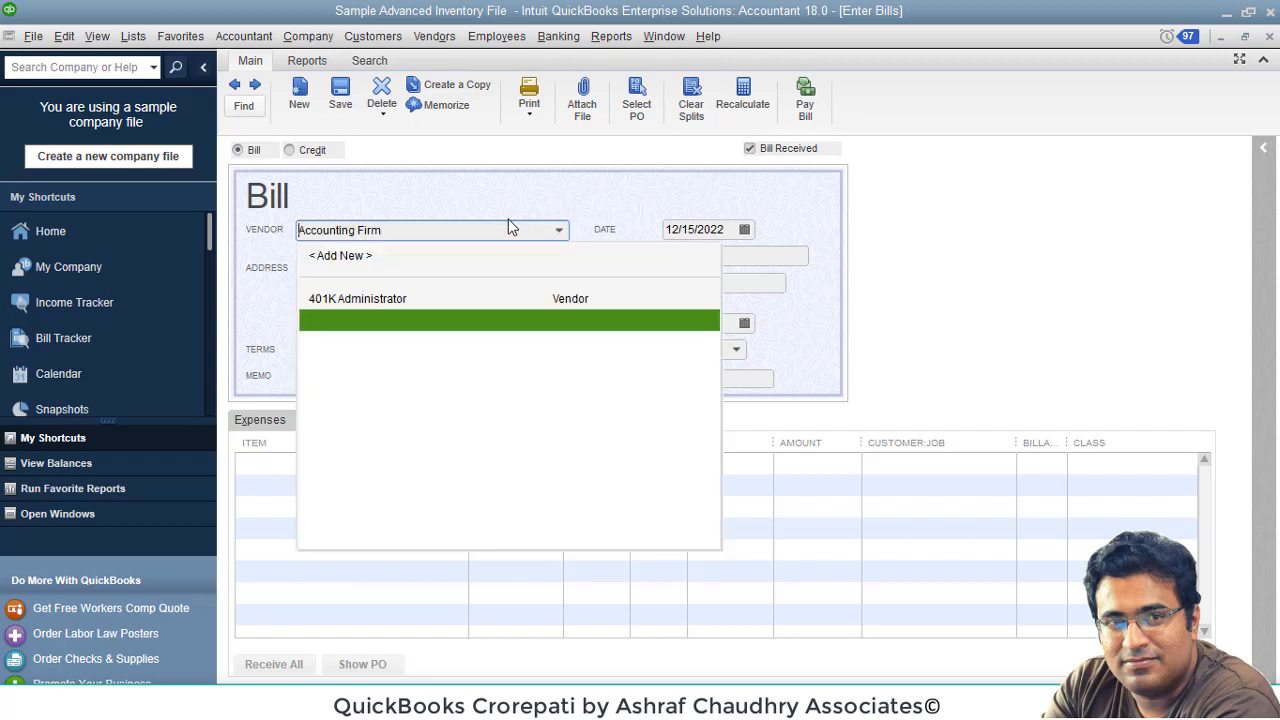
{"action": "type", "text": "uto Assoc."}
{"action": "key", "text": "Tab"}
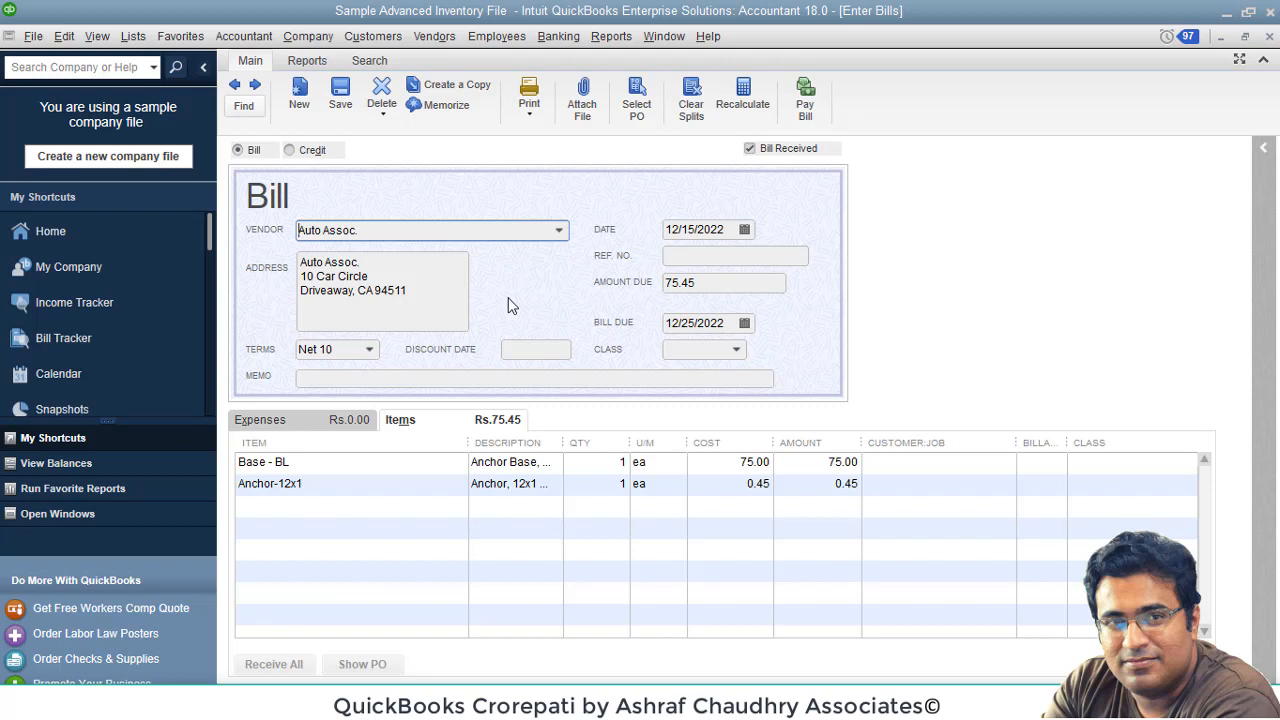
{"action": "left_click", "coordinate": [300, 95]}
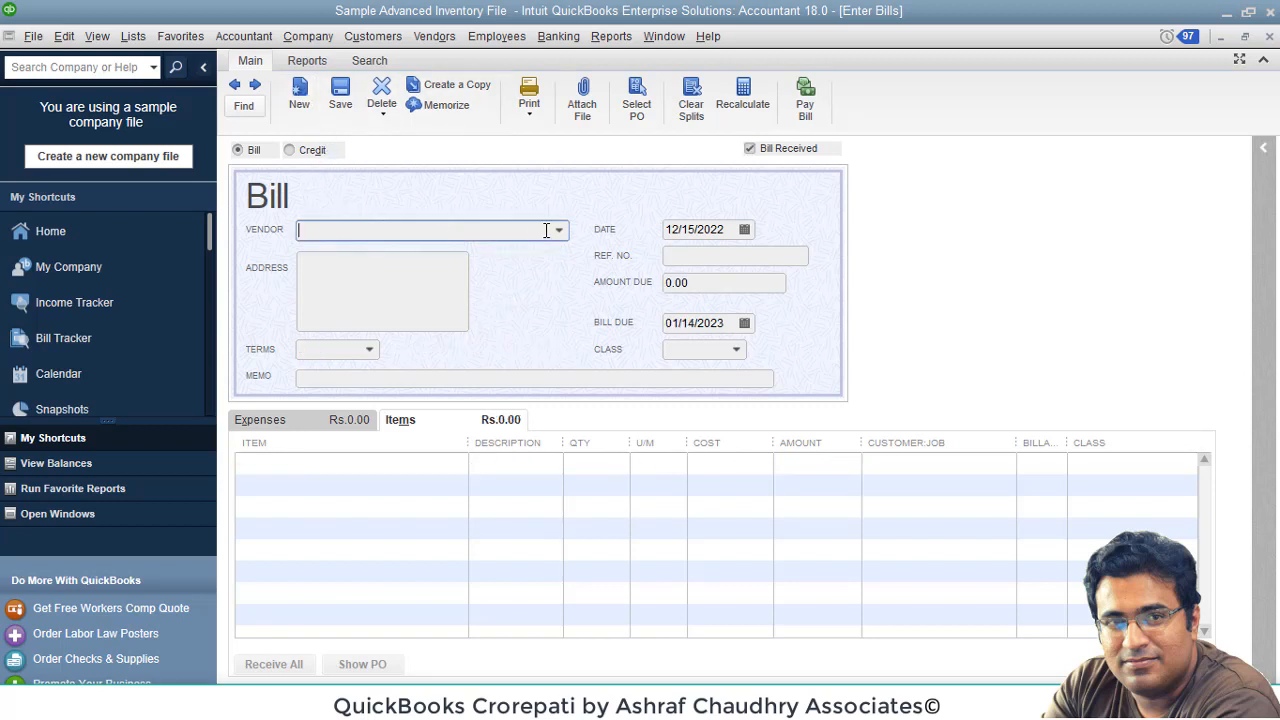
Step: Set the new bill's vendor to Automobile Company and add the item Pin - BL to its first line
{"action": "left_click", "coordinate": [559, 231]}
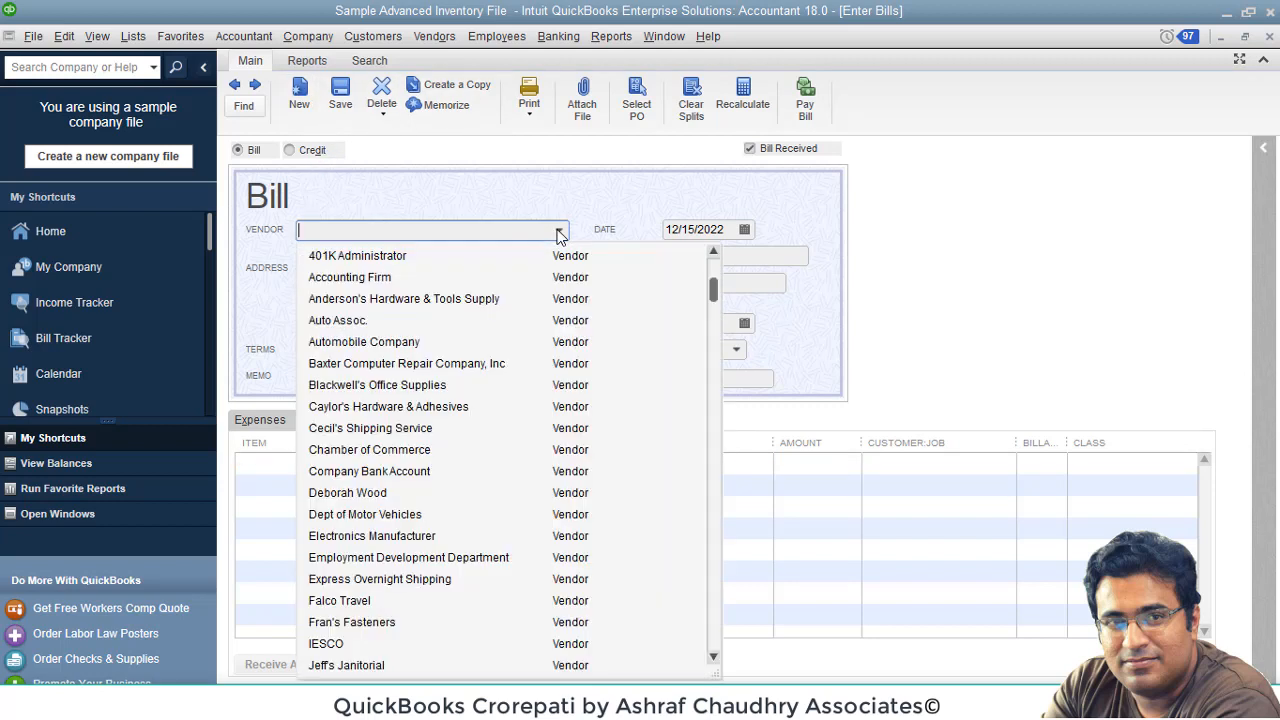
{"action": "left_click", "coordinate": [362, 344]}
{"action": "left_click", "coordinate": [330, 467]}
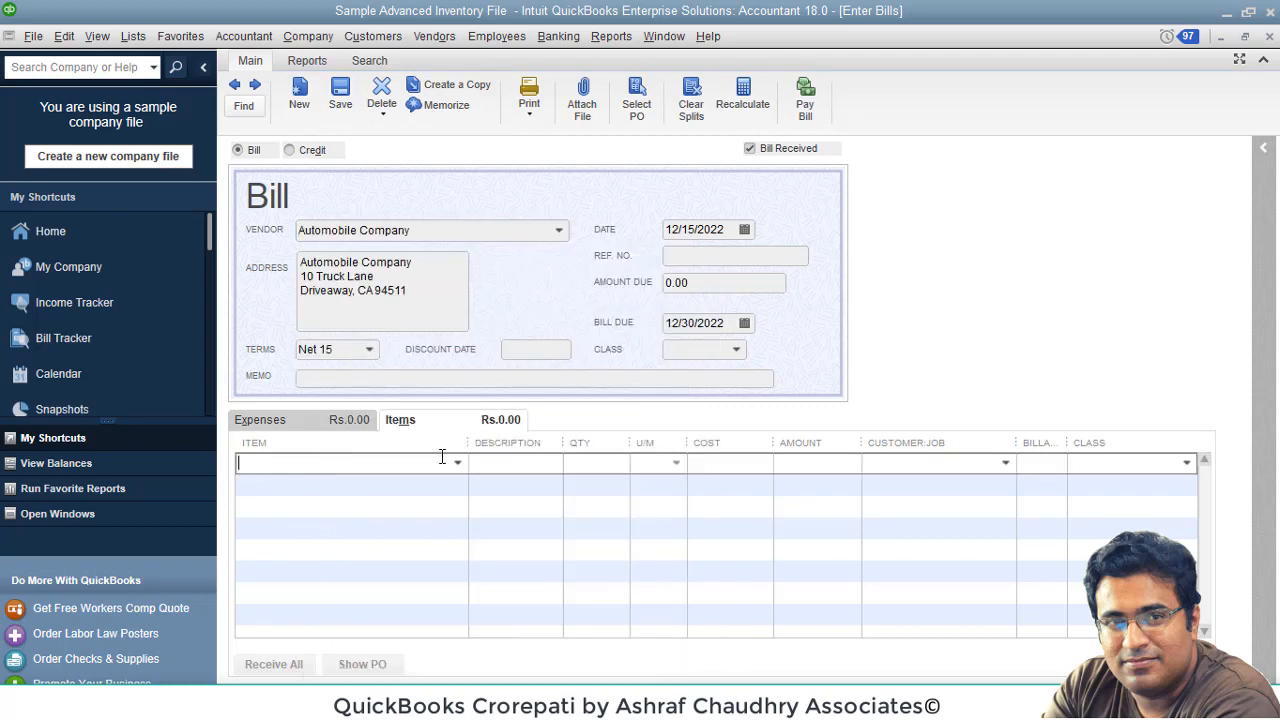
{"action": "left_click", "coordinate": [458, 465]}
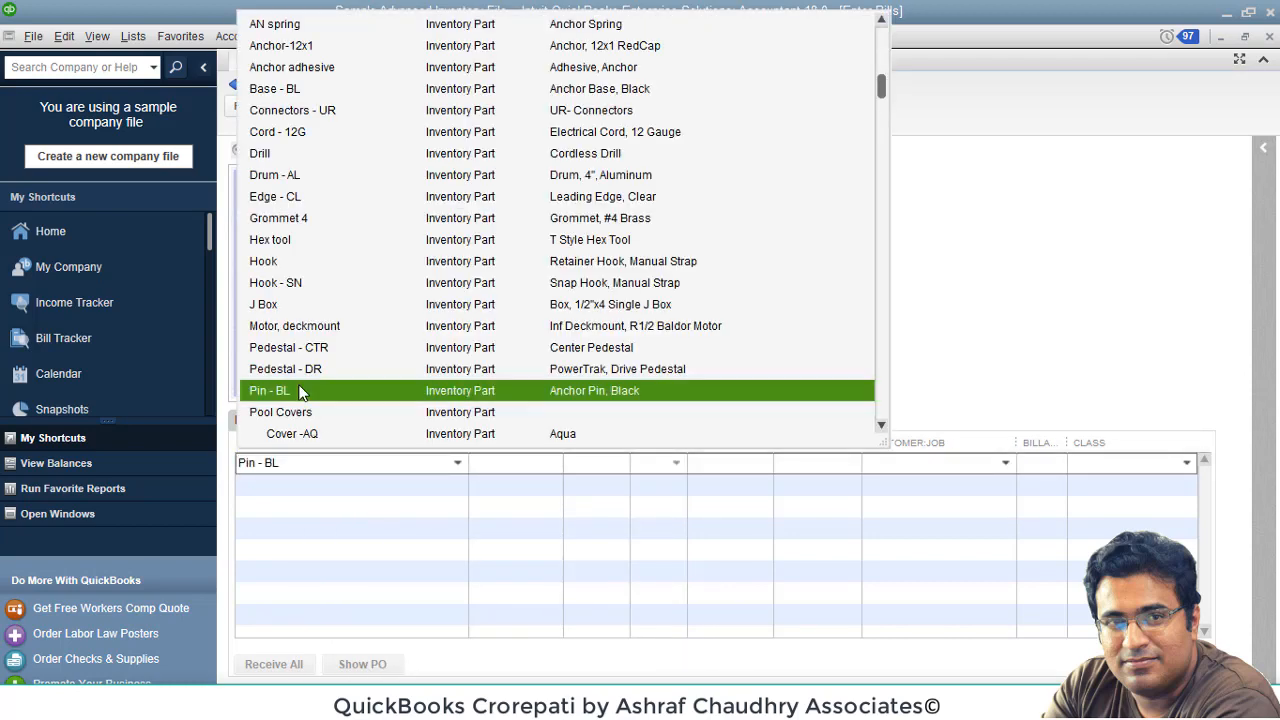
{"action": "left_click", "coordinate": [300, 390]}
{"action": "left_click", "coordinate": [618, 476]}
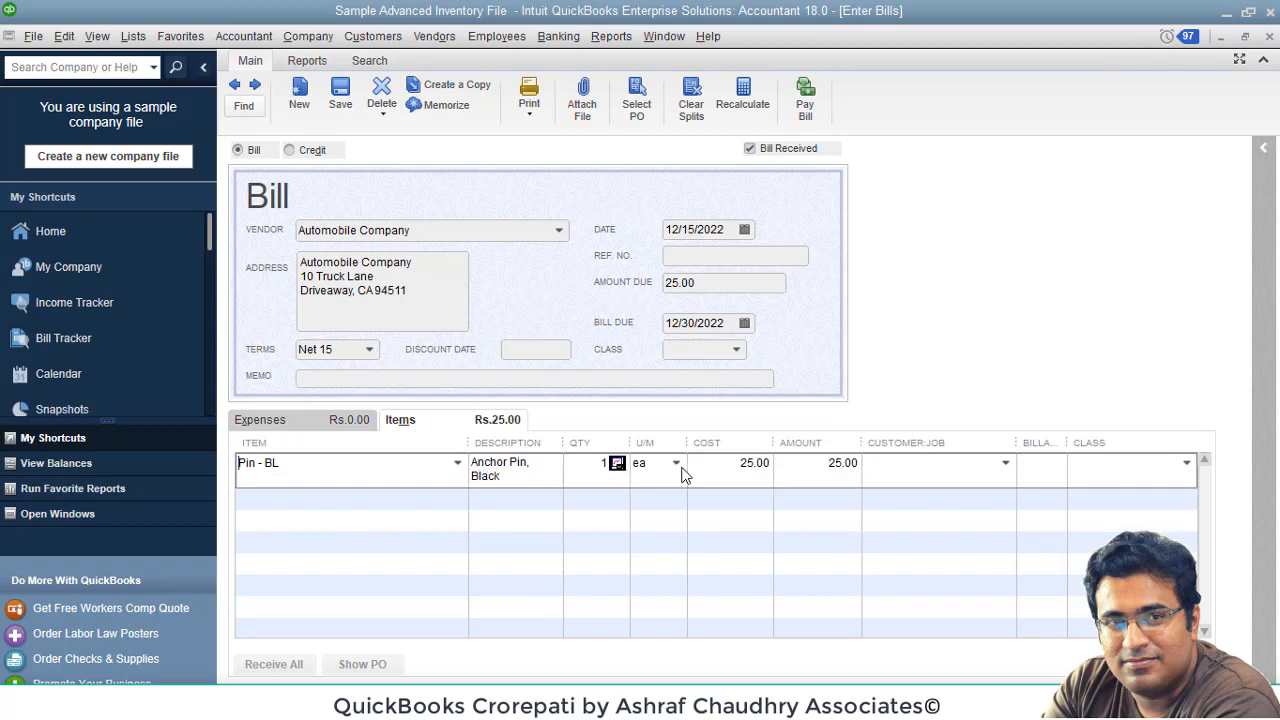
Step: Set the Pin - BL cost to 50 and update both the item record's cost and its price accordingly
{"action": "left_click", "coordinate": [728, 462]}
{"action": "type", "text": "50"}
{"action": "key", "text": "Tab"}
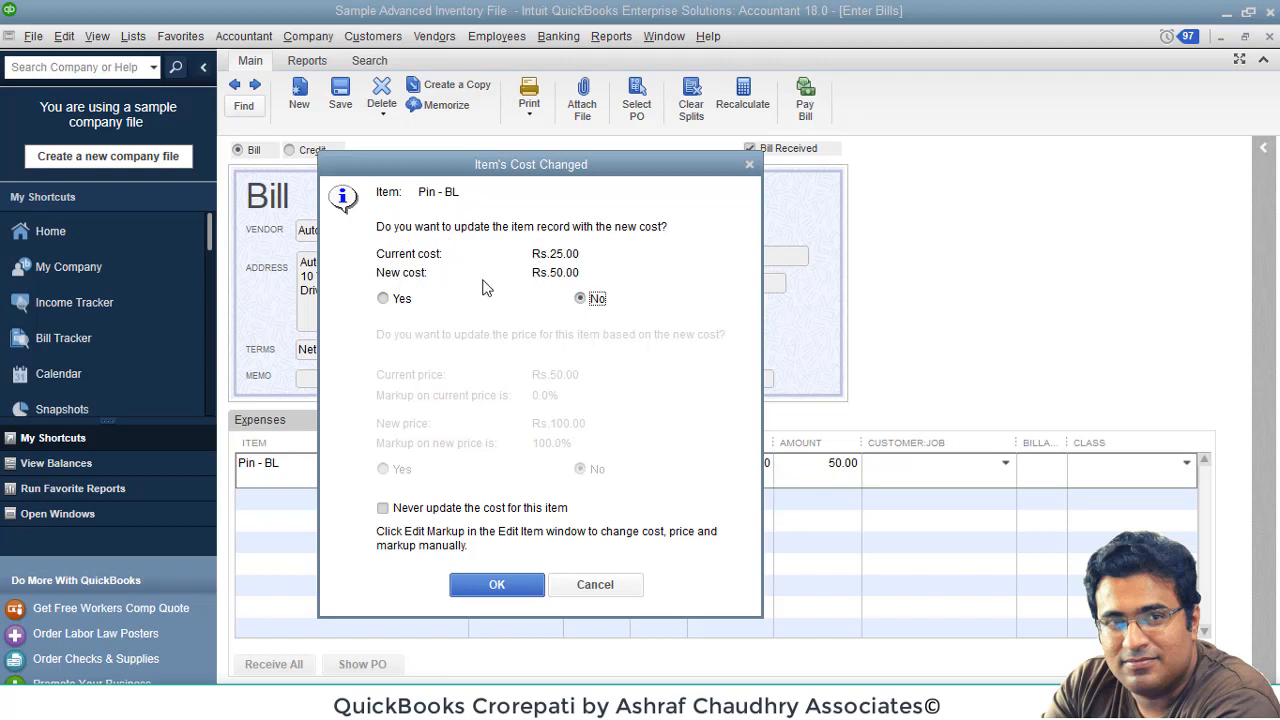
{"action": "left_click", "coordinate": [398, 299]}
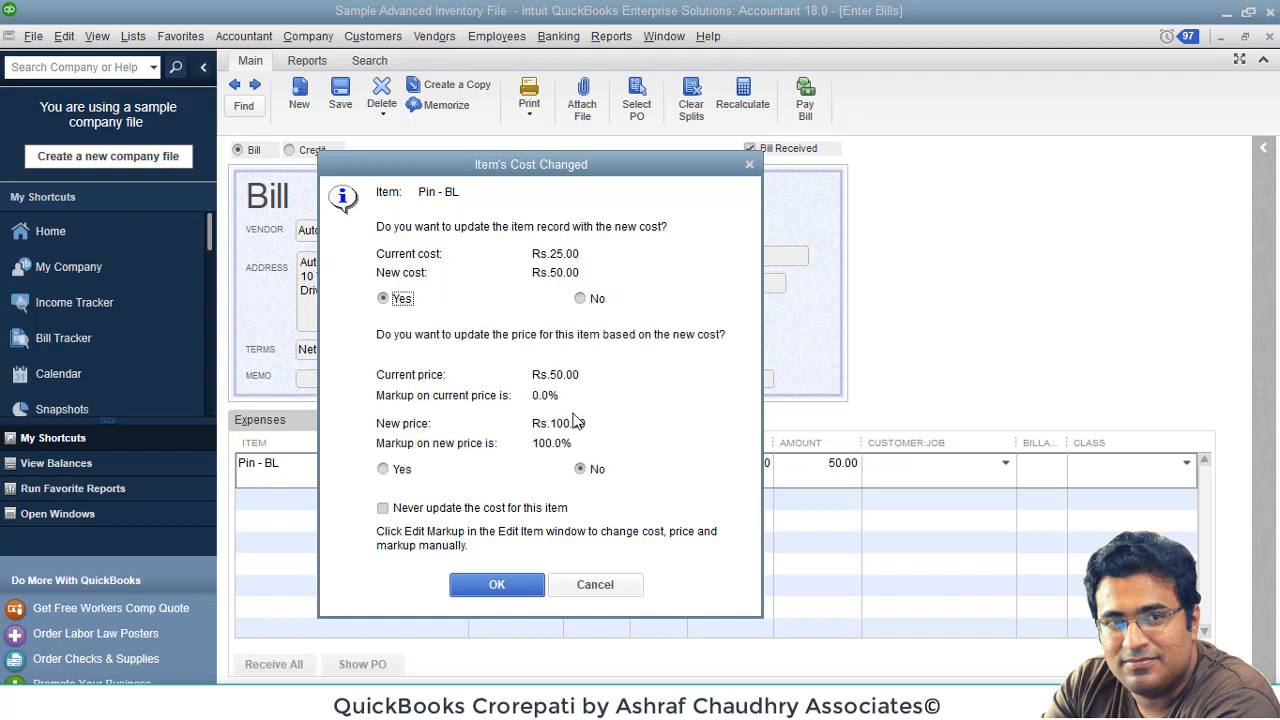
{"action": "left_click", "coordinate": [401, 470]}
{"action": "left_click", "coordinate": [491, 586]}
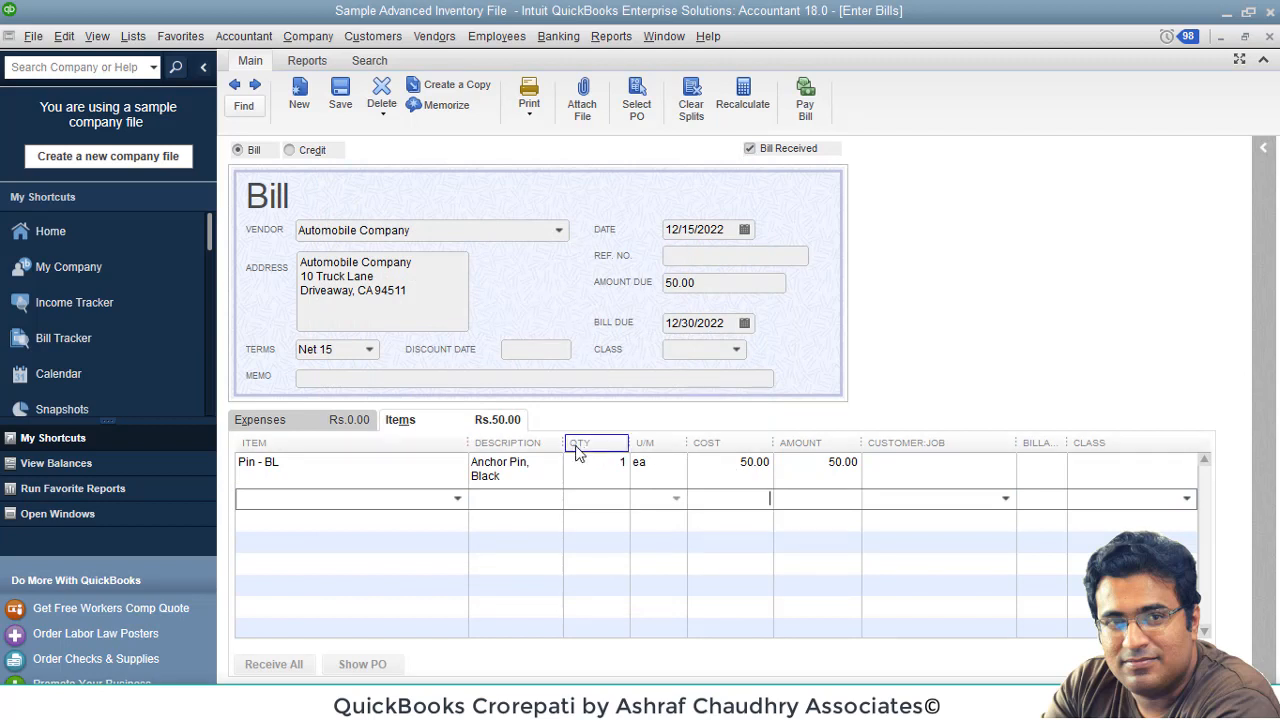
Step: Enter 1122 as the Automobile Company bill's reference number, then save and close the bill
{"action": "left_click", "coordinate": [694, 258]}
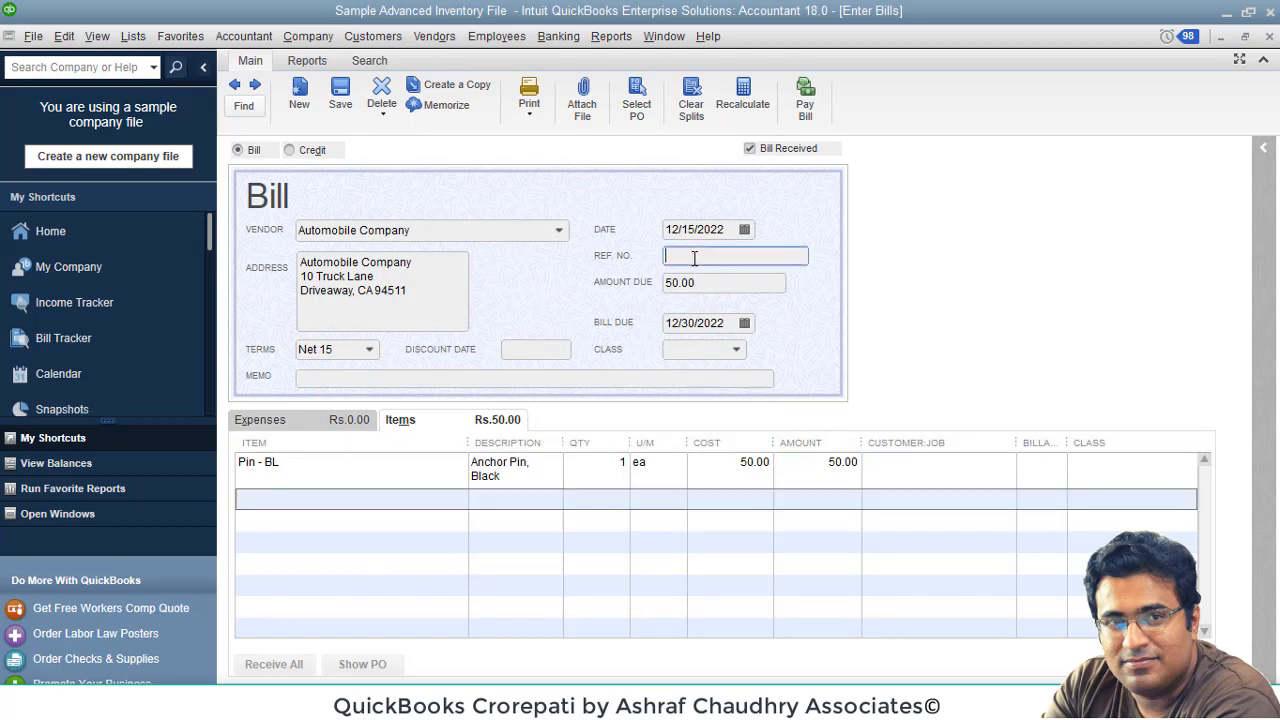
{"action": "type", "text": "1122"}
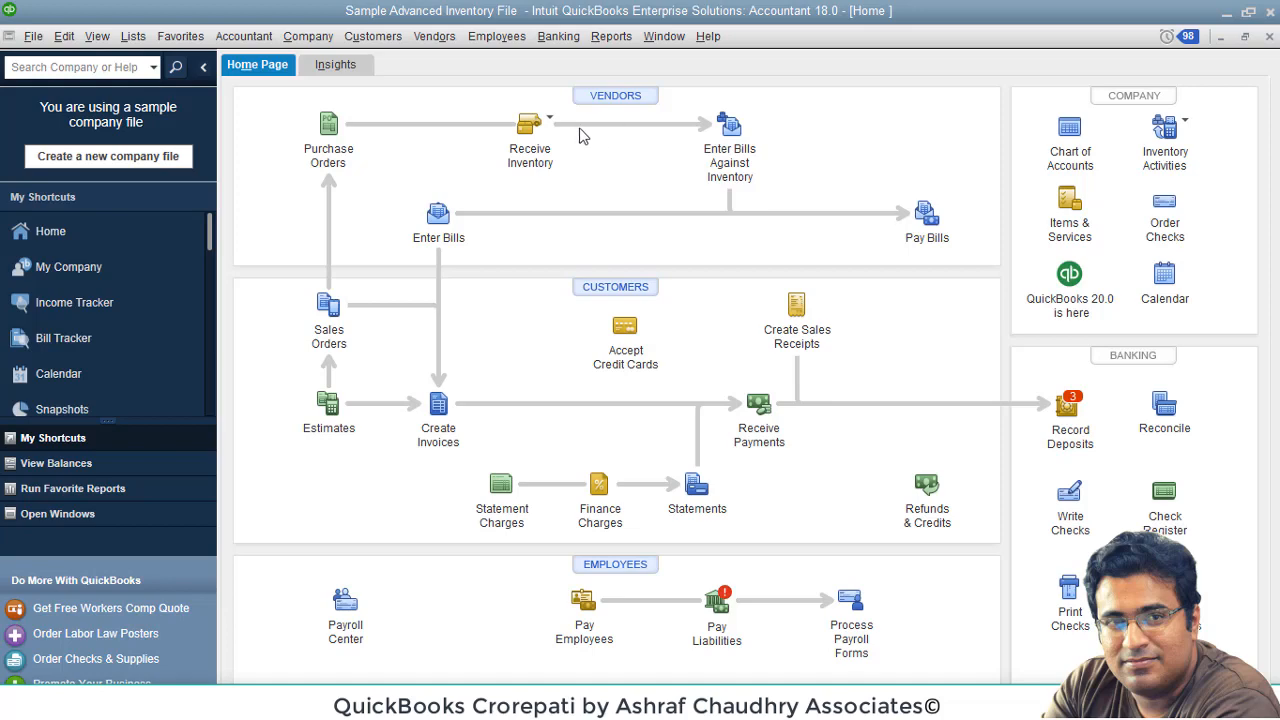
Step: Look at the expense lines of a blank bill and at a blank purchase order, closing each form
{"action": "left_click", "coordinate": [453, 237]}
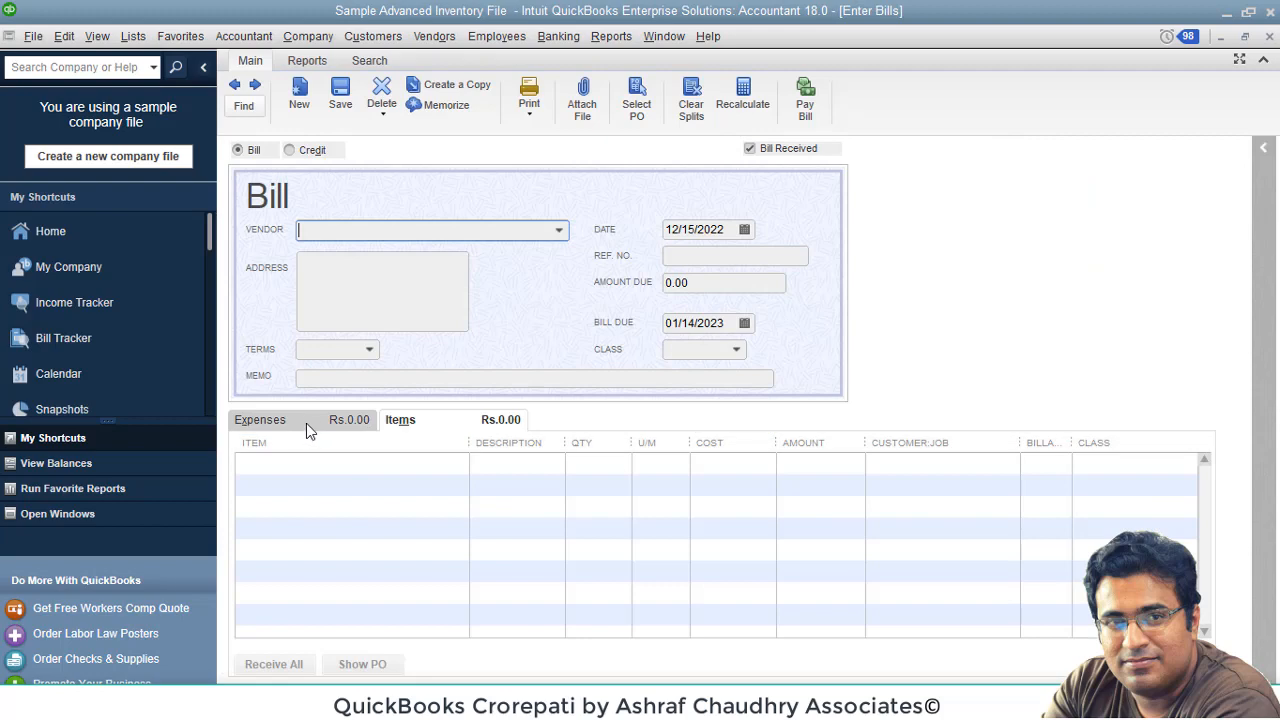
{"action": "left_click", "coordinate": [306, 423]}
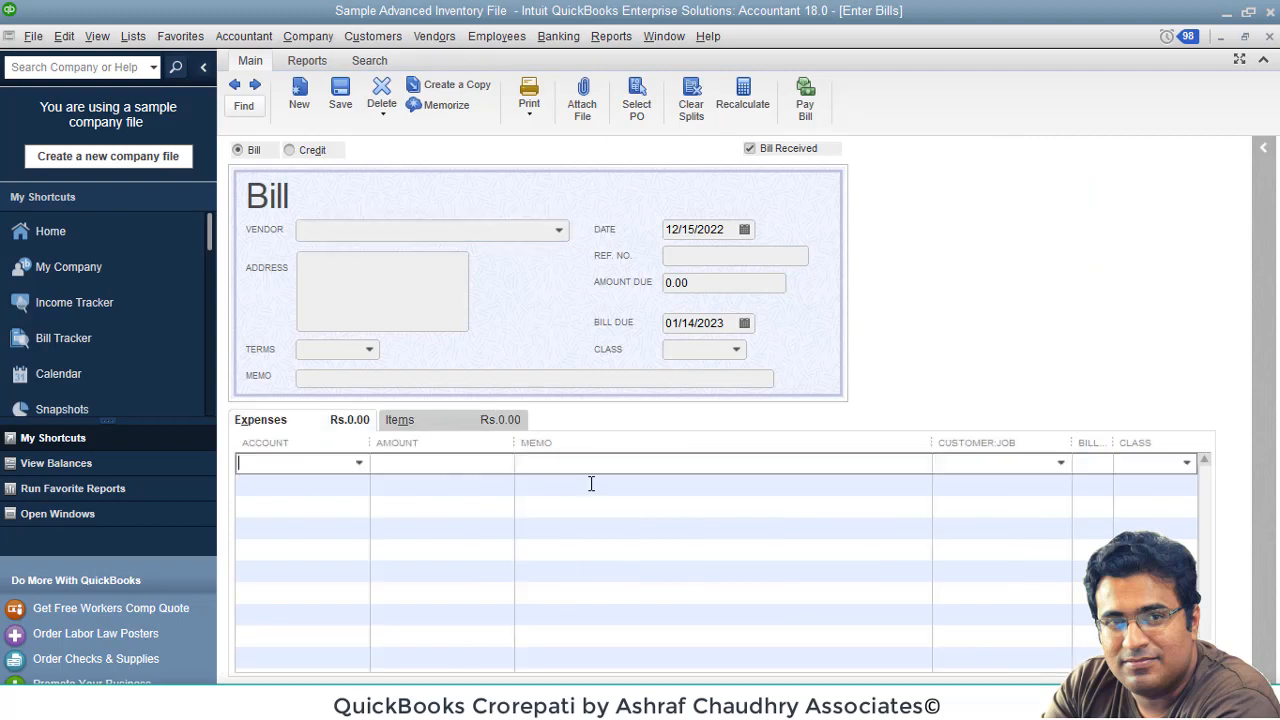
{"action": "left_click", "coordinate": [1269, 37]}
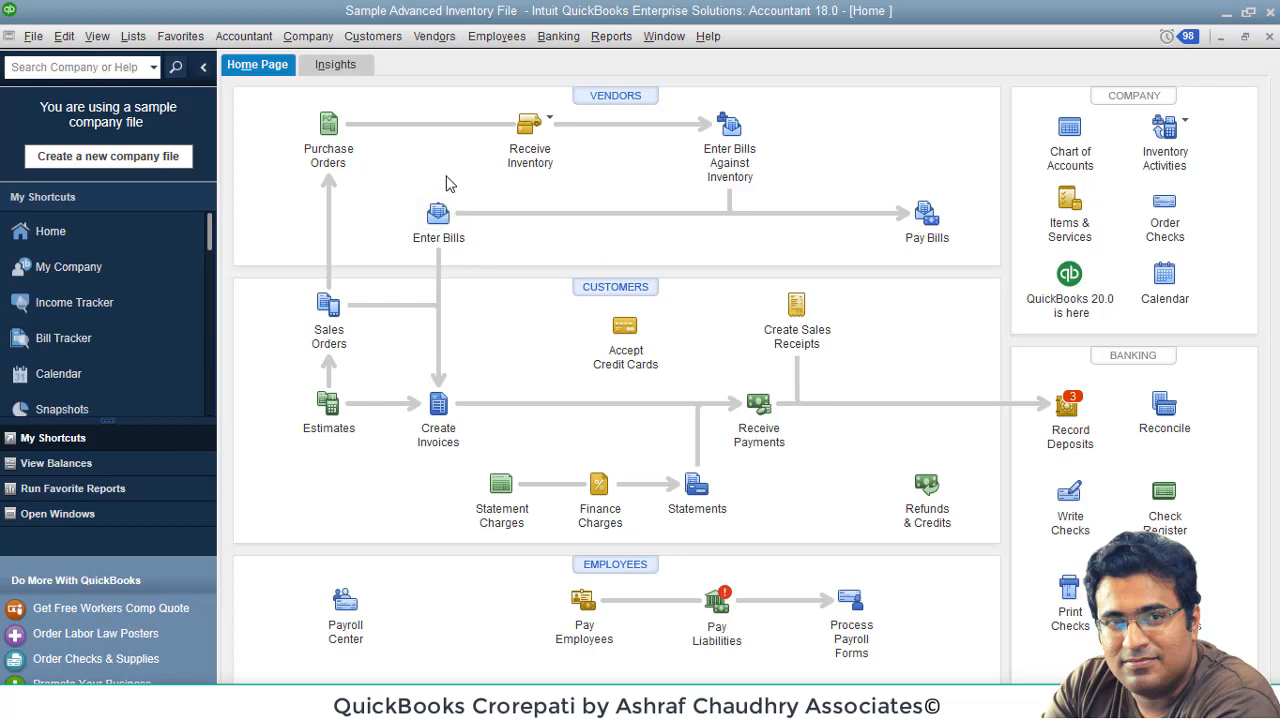
{"action": "left_click", "coordinate": [328, 128]}
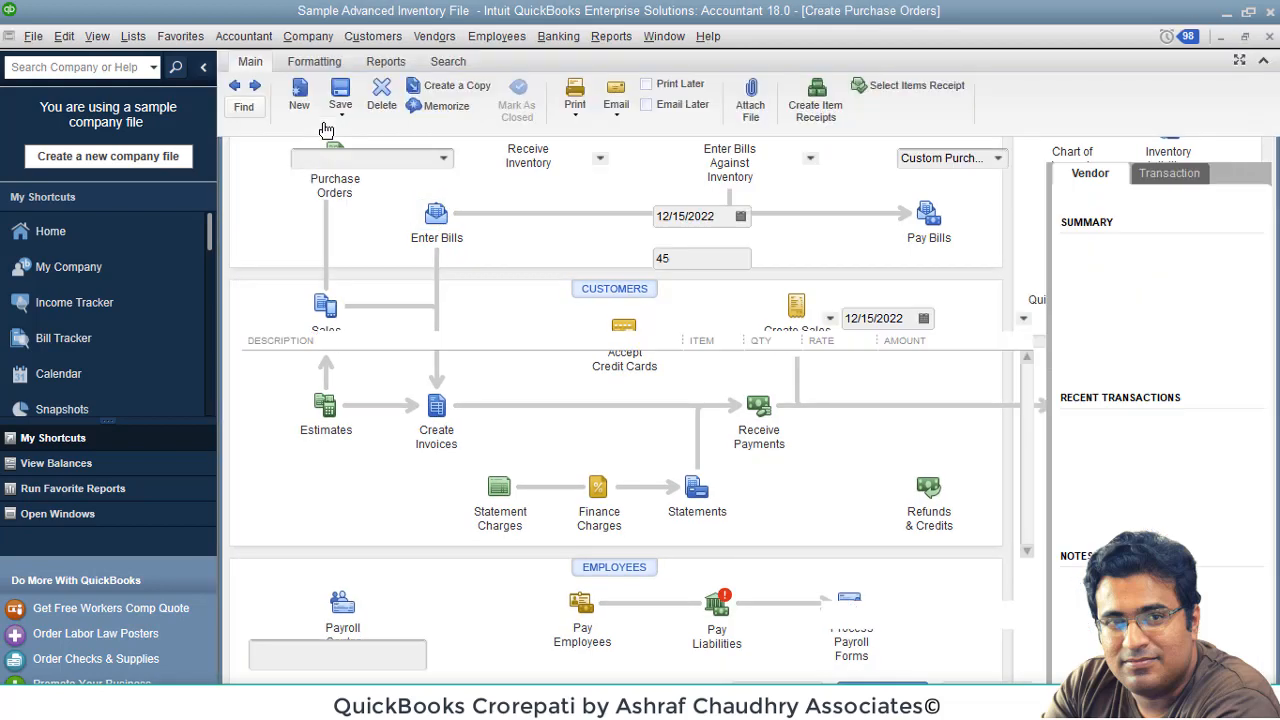
{"action": "left_click", "coordinate": [1269, 36]}
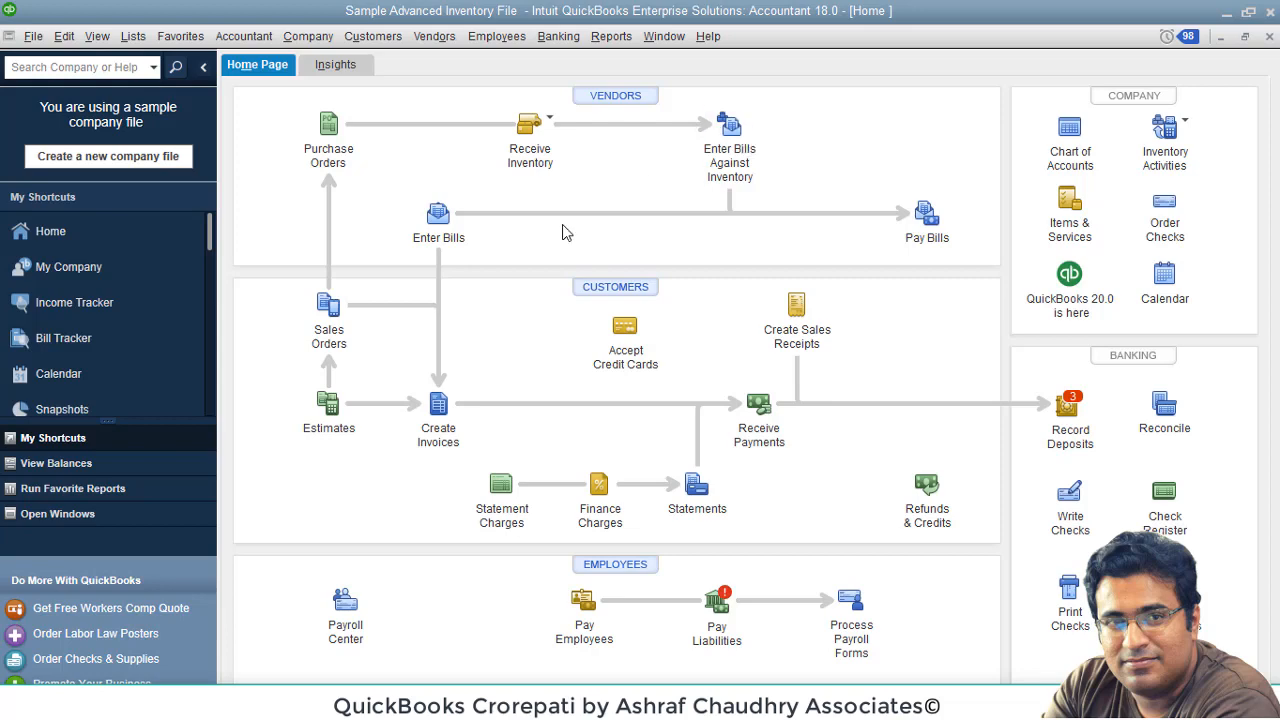
Step: View and close a blank bill, then check the Caylor's Hardware & Adhesives transactions in the Vendor Center
{"action": "left_click", "coordinate": [439, 226]}
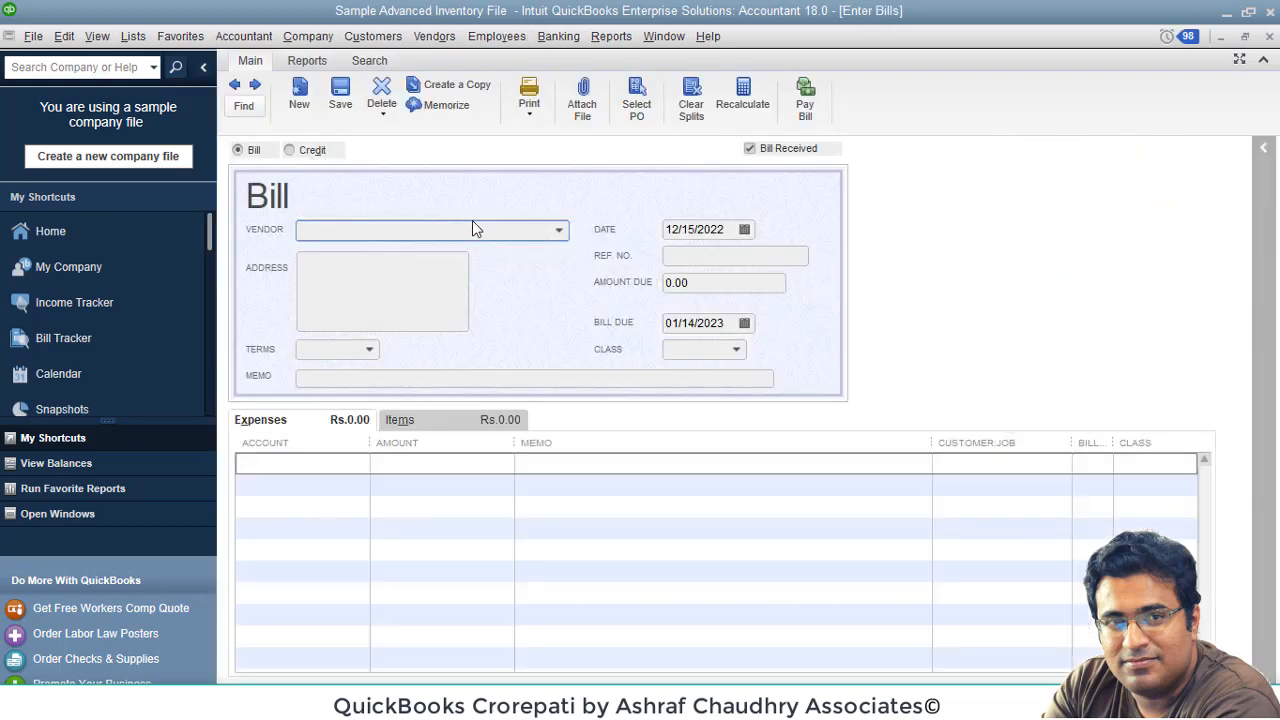
{"action": "left_click", "coordinate": [1269, 38]}
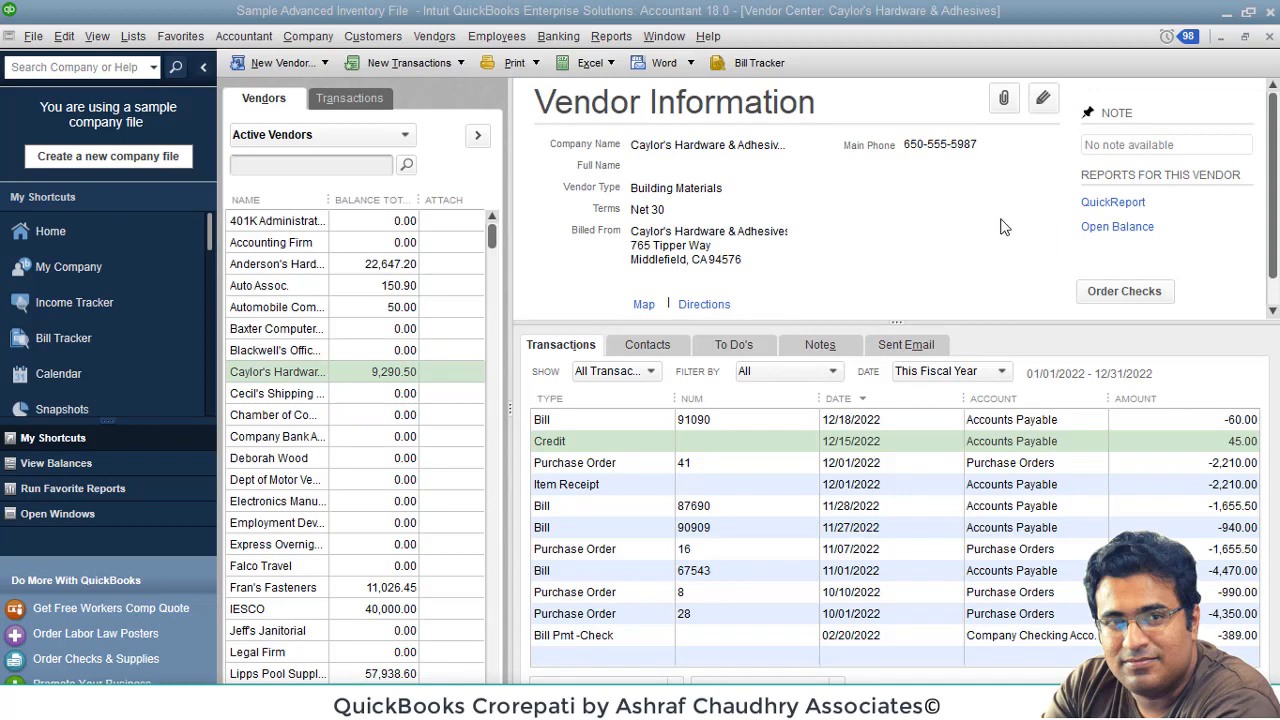
{"action": "left_click", "coordinate": [1269, 37]}
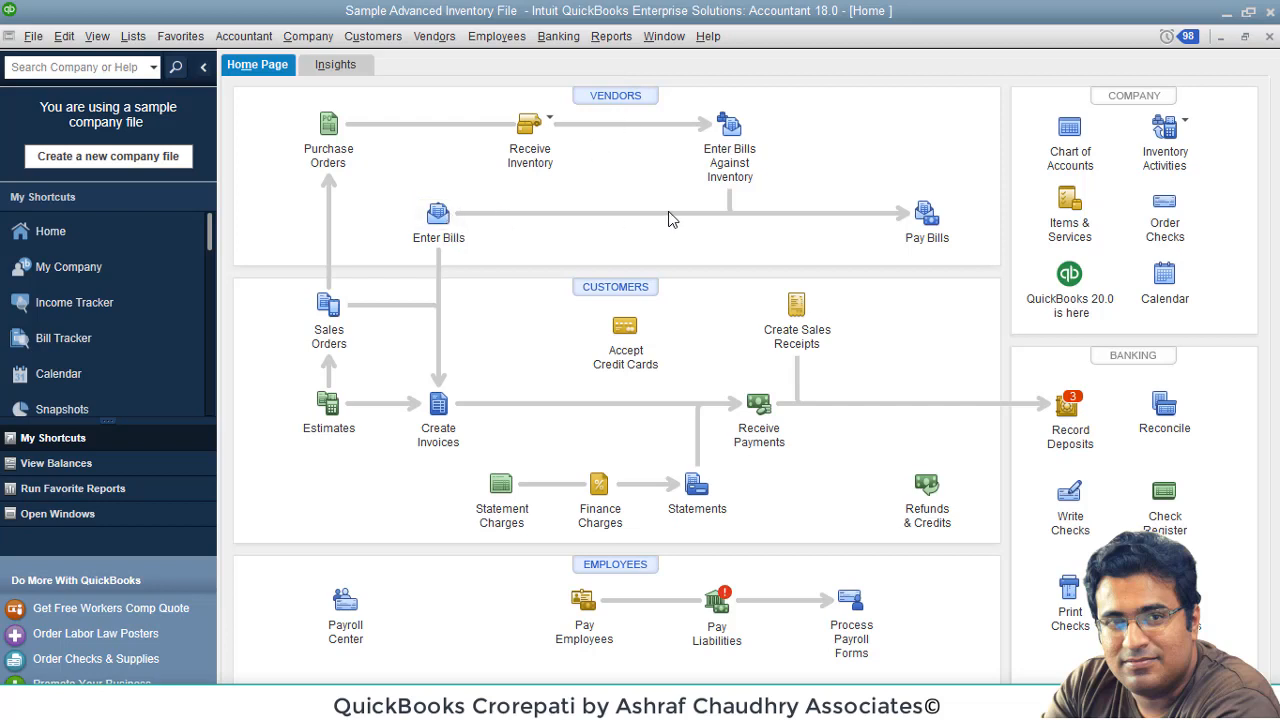
Step: Start a vendor credit for Caylor's Hardware & Adhesives with an item line of 1 Cord - 12G at 45.00
{"action": "left_click", "coordinate": [438, 214]}
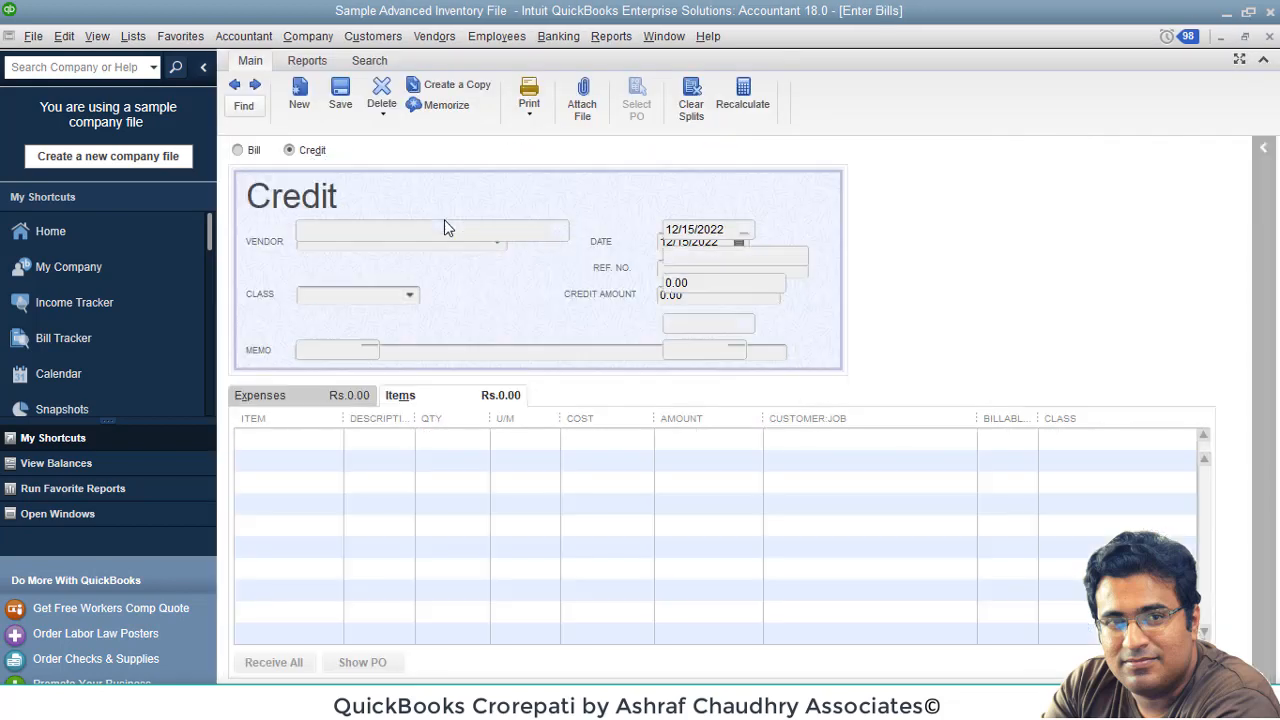
{"action": "left_click", "coordinate": [290, 152]}
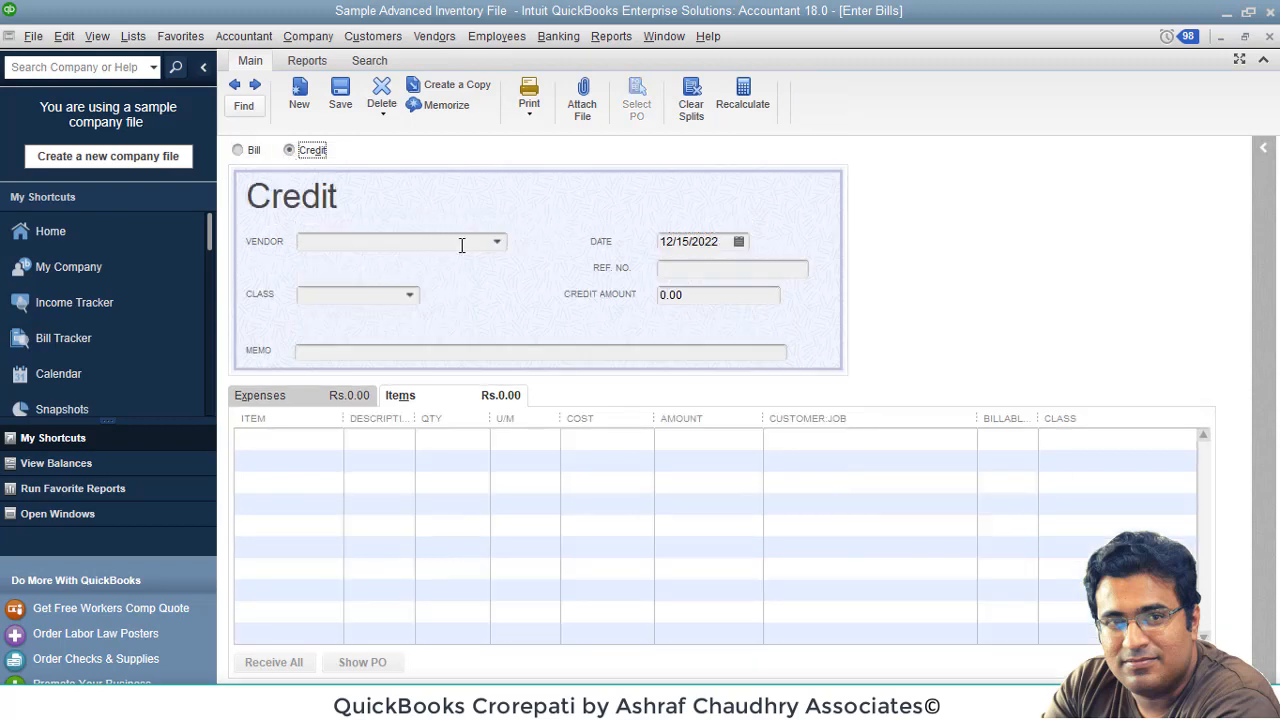
{"action": "left_click", "coordinate": [498, 242]}
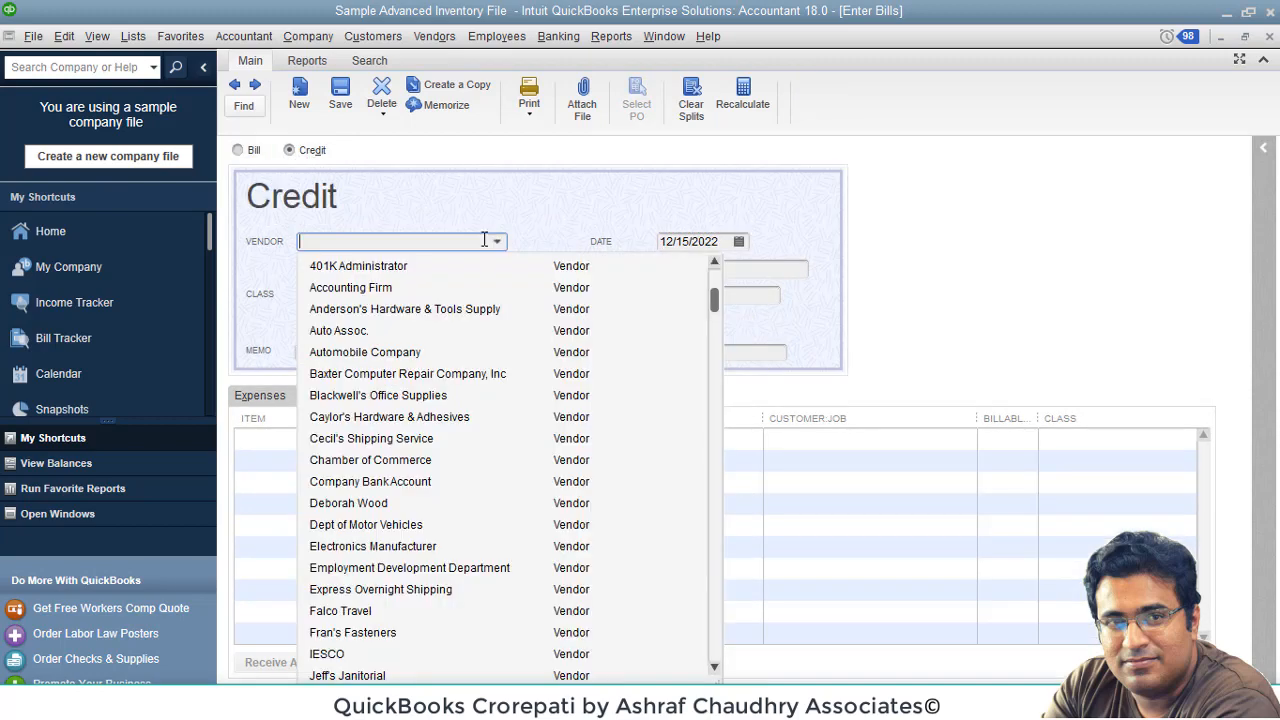
{"action": "left_click", "coordinate": [366, 419]}
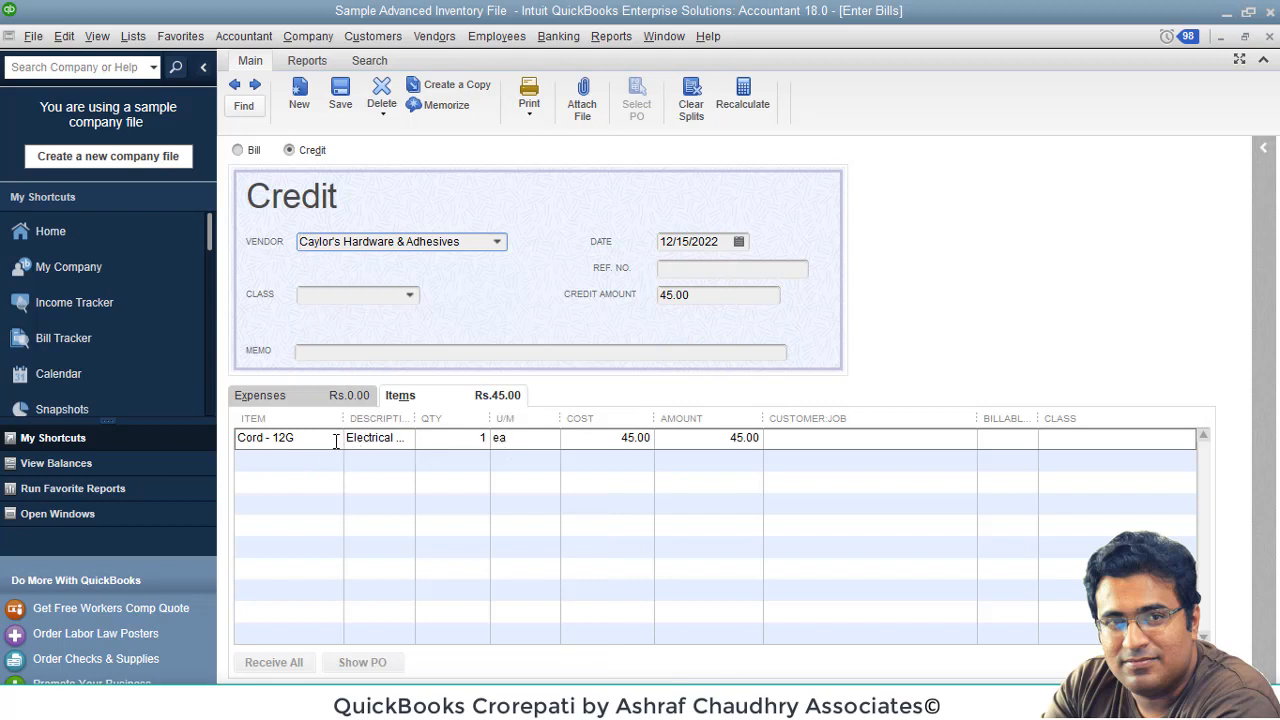
{"action": "left_click", "coordinate": [334, 443]}
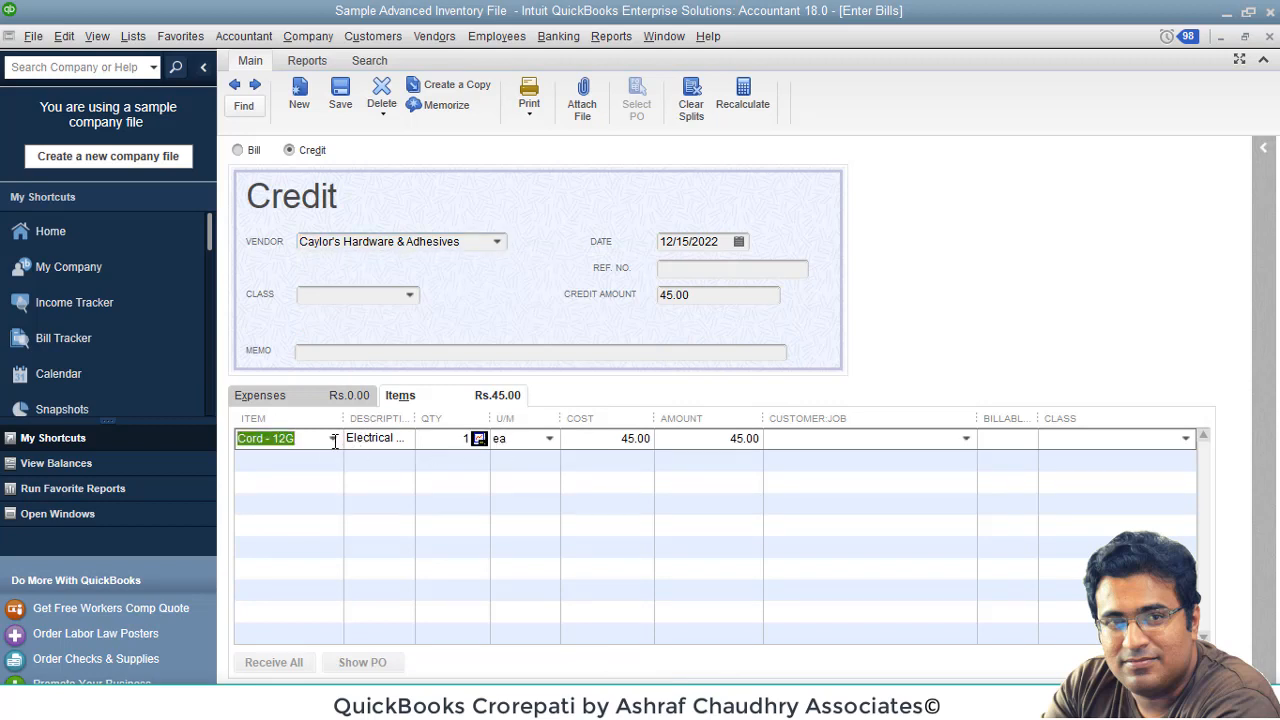
{"action": "left_click", "coordinate": [386, 446]}
{"action": "left_click", "coordinate": [510, 442]}
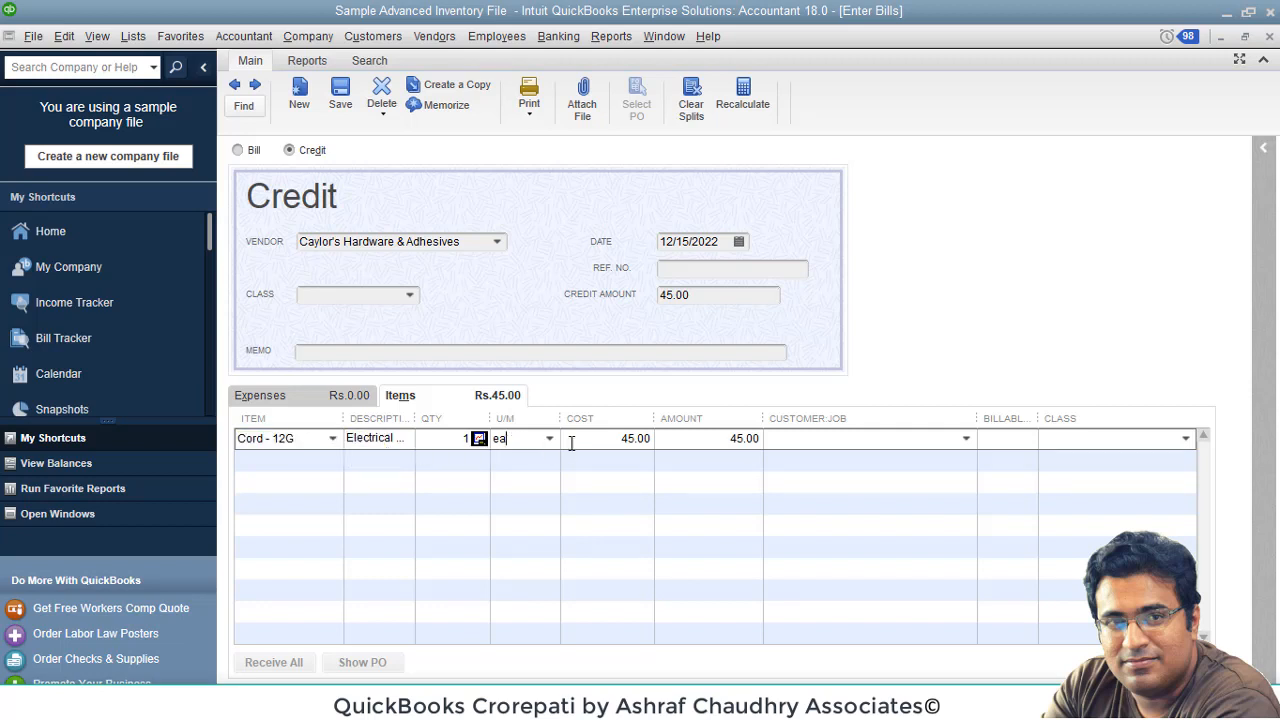
Step: Switch the credit's vendor to Auto Assoc
{"action": "left_click", "coordinate": [496, 242]}
{"action": "left_click", "coordinate": [380, 312]}
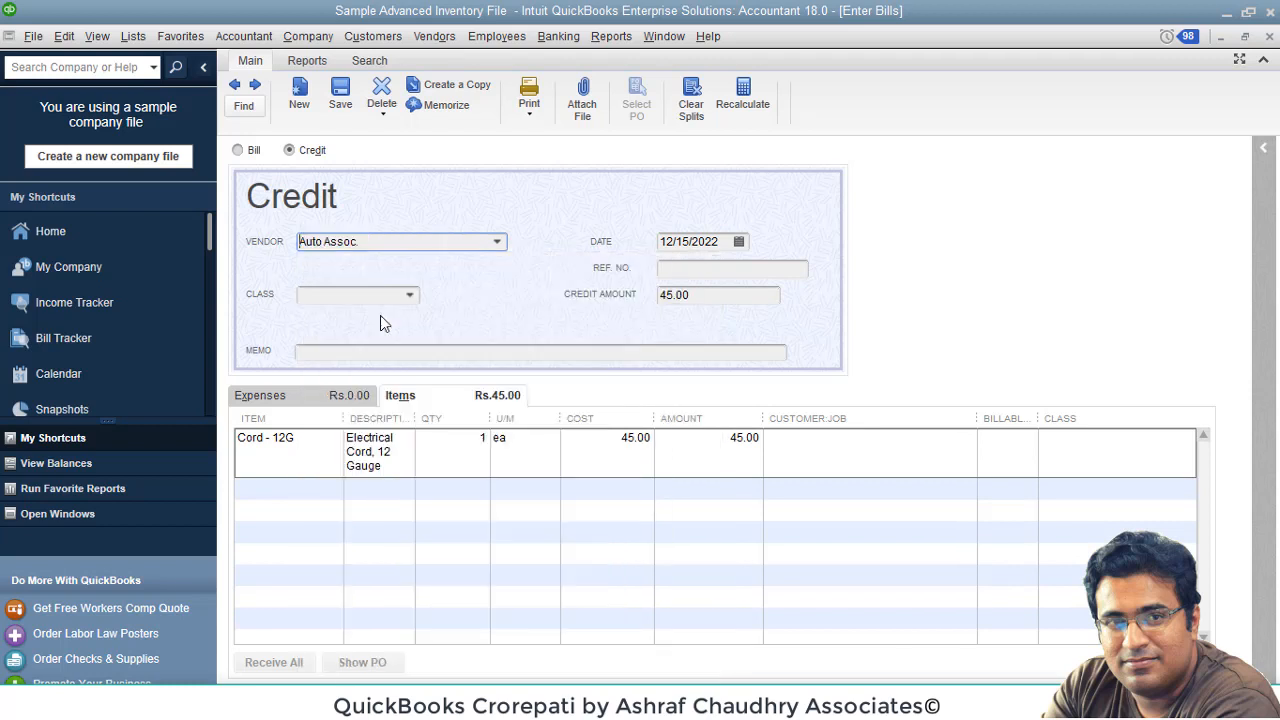
{"action": "left_click", "coordinate": [400, 396]}
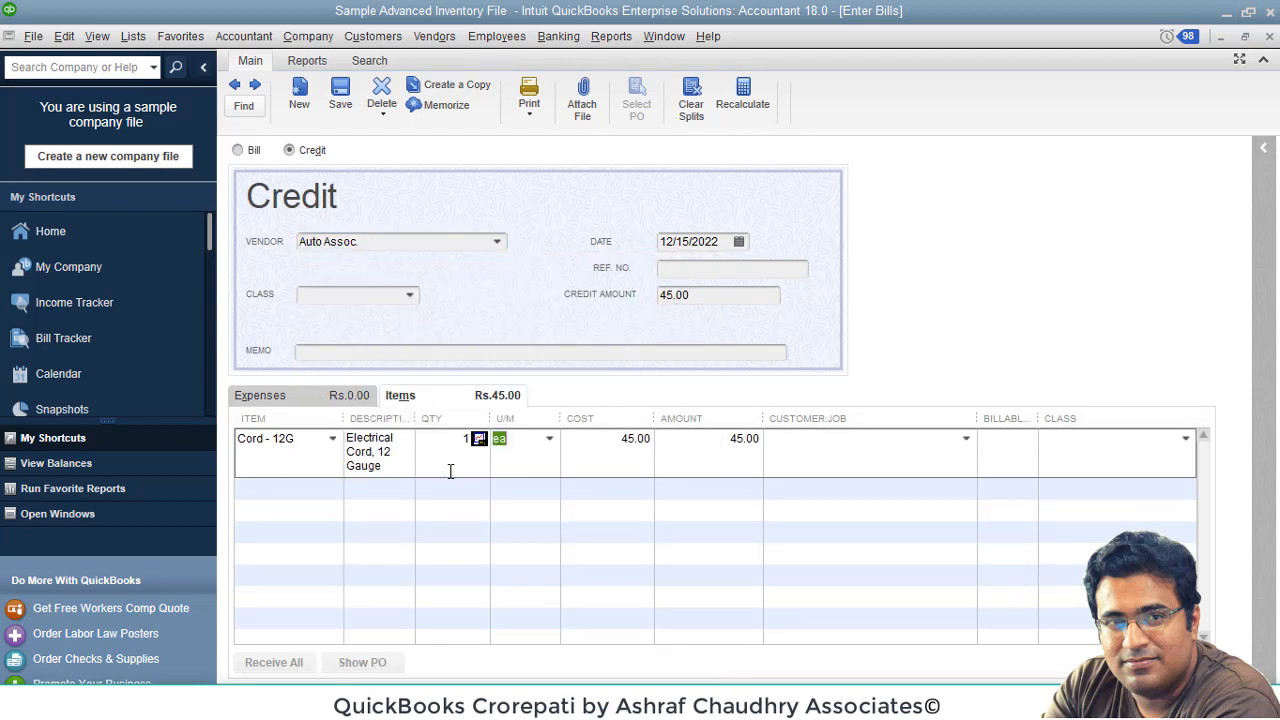
Step: Change the credit's vendor to Electronics Manufacturer, then save and close the credit
{"action": "left_click", "coordinate": [497, 242]}
{"action": "scroll", "coordinate": [410, 425], "scroll_direction": "down", "scroll_amount": 4}
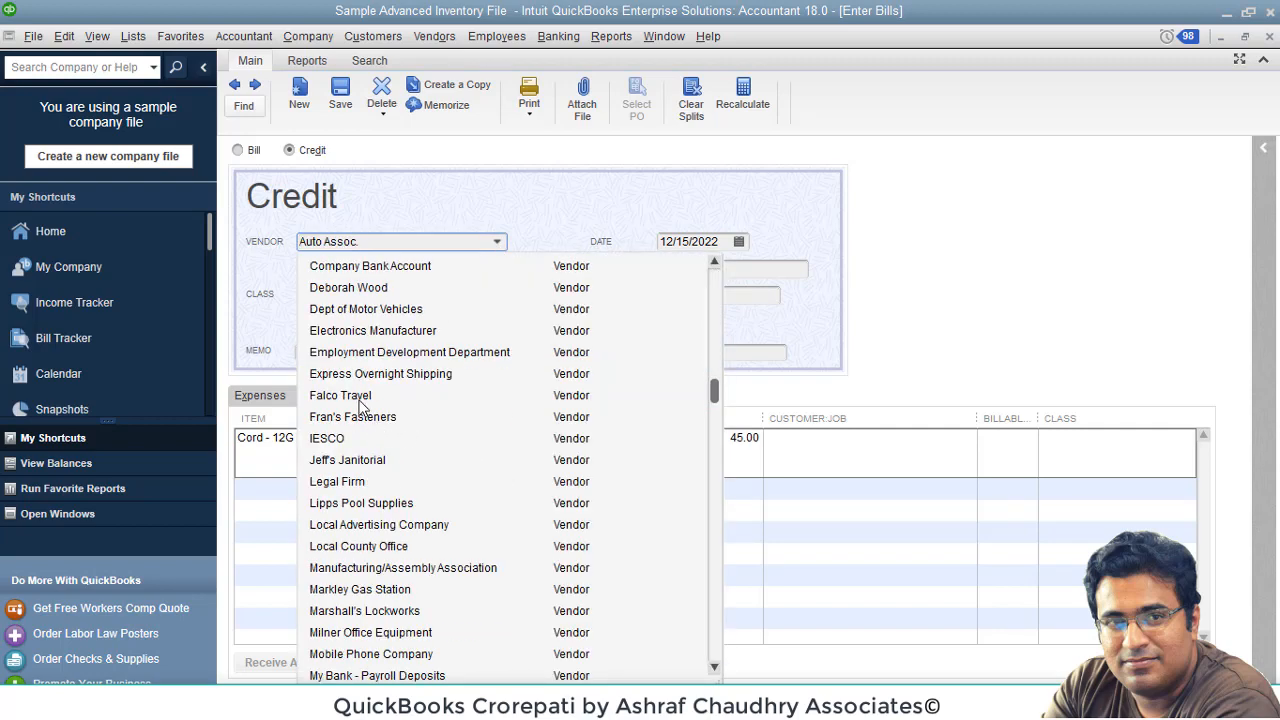
{"action": "left_click", "coordinate": [370, 331]}
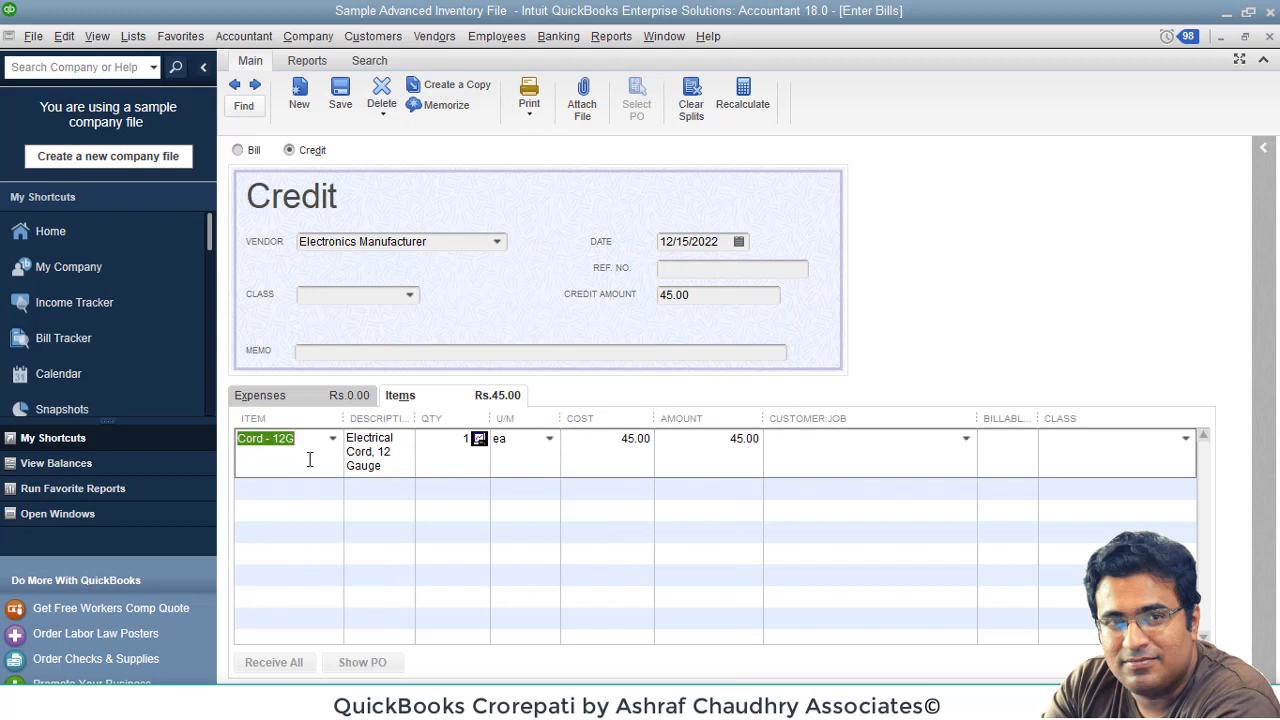
{"action": "left_click", "coordinate": [400, 459]}
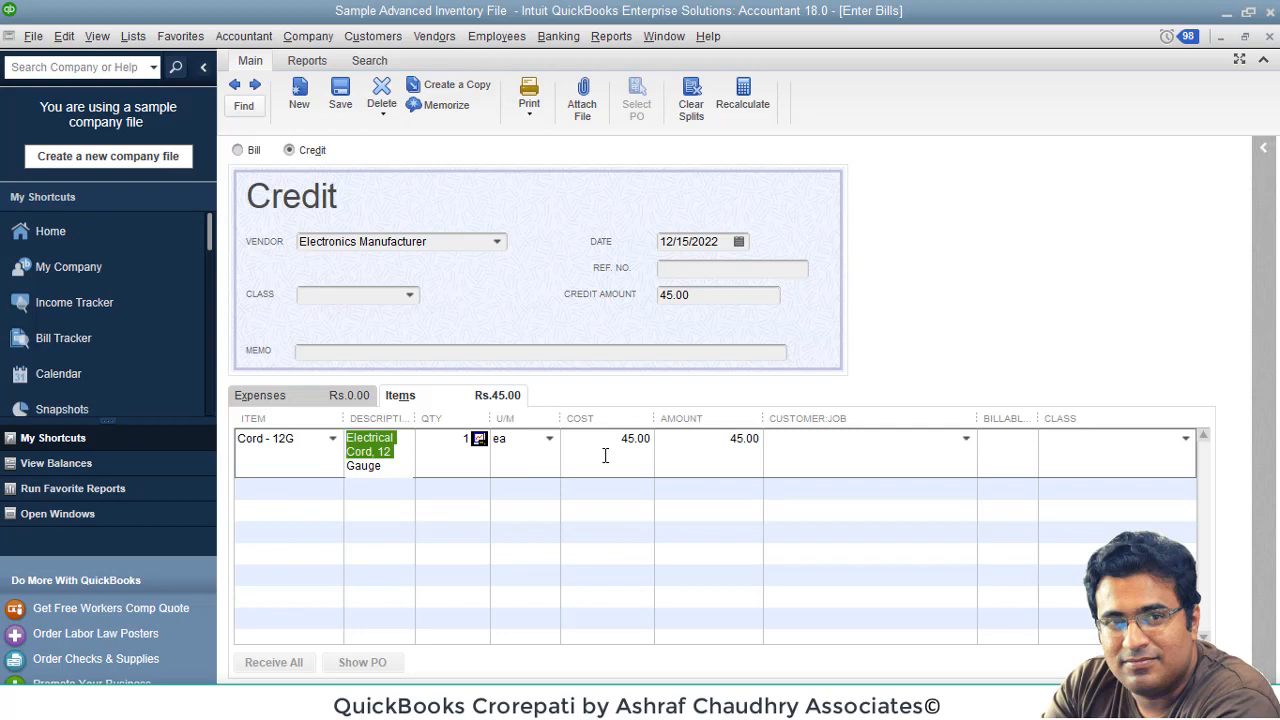
{"action": "left_click", "coordinate": [980, 697]}
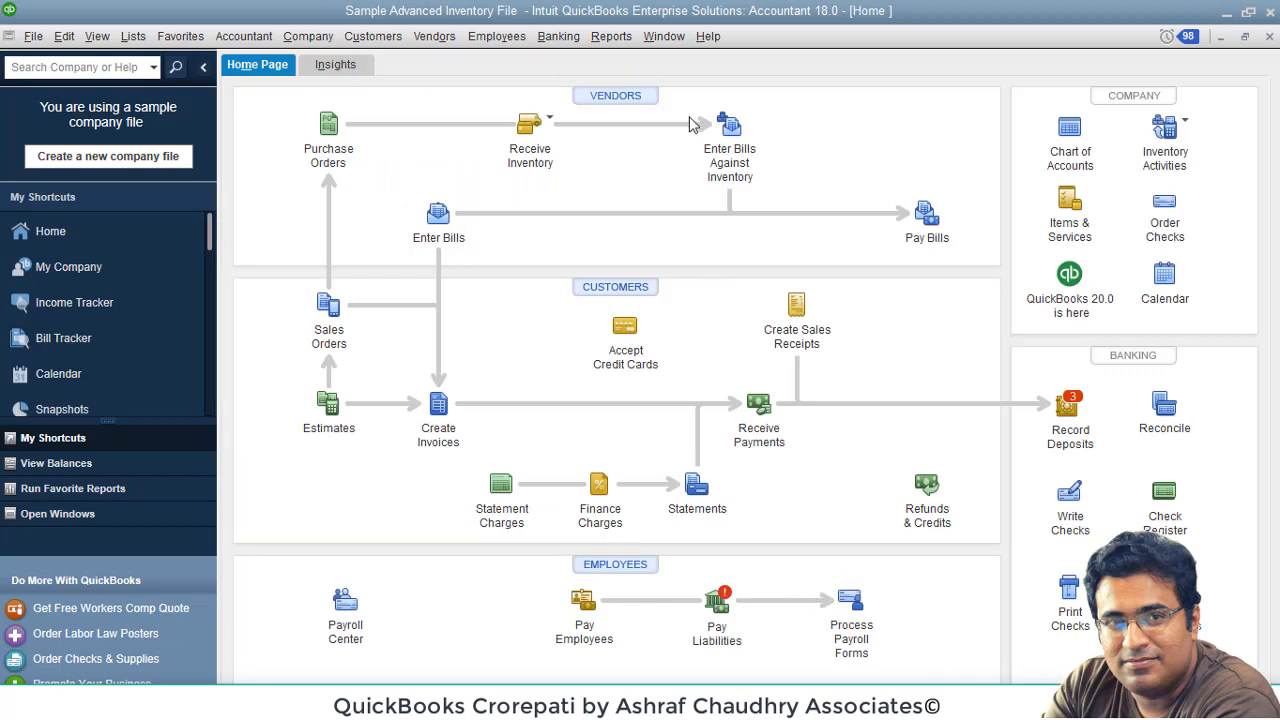
Step: Look through the vendor balances in the Vendor Center, including the one for Electronics Manufacturer
{"action": "left_click", "coordinate": [634, 102]}
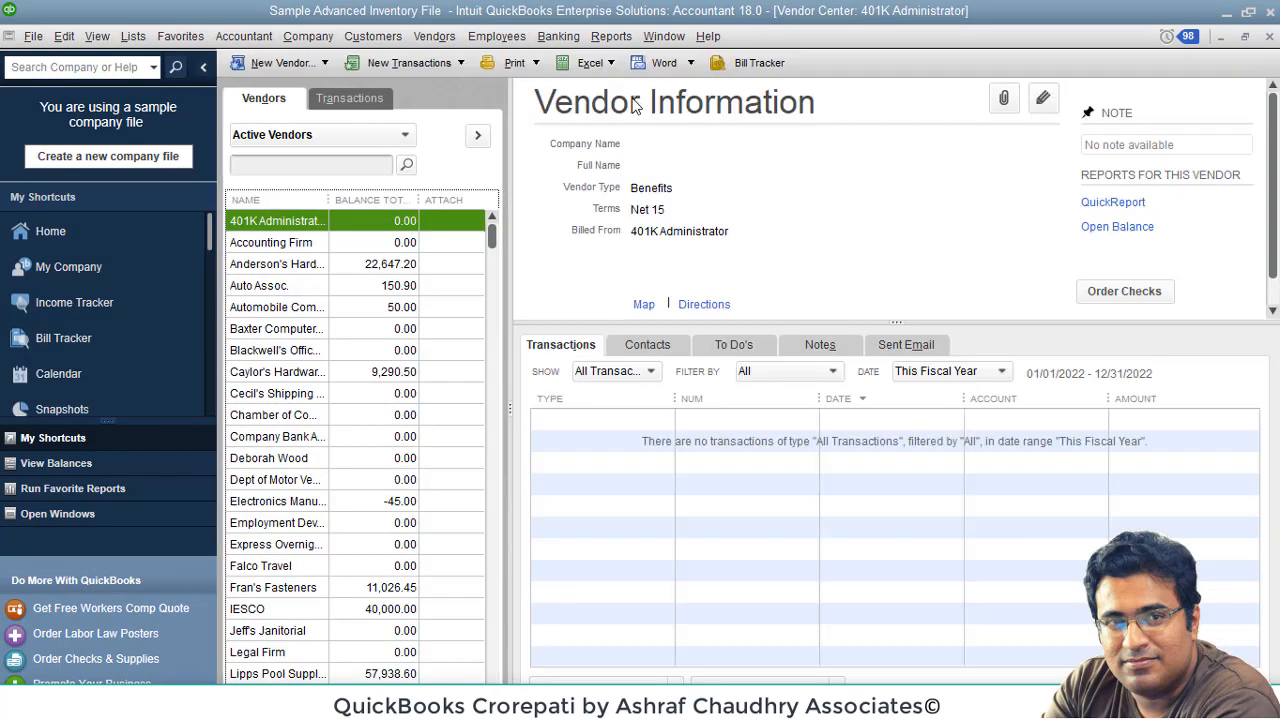
{"action": "left_click", "coordinate": [1269, 37]}
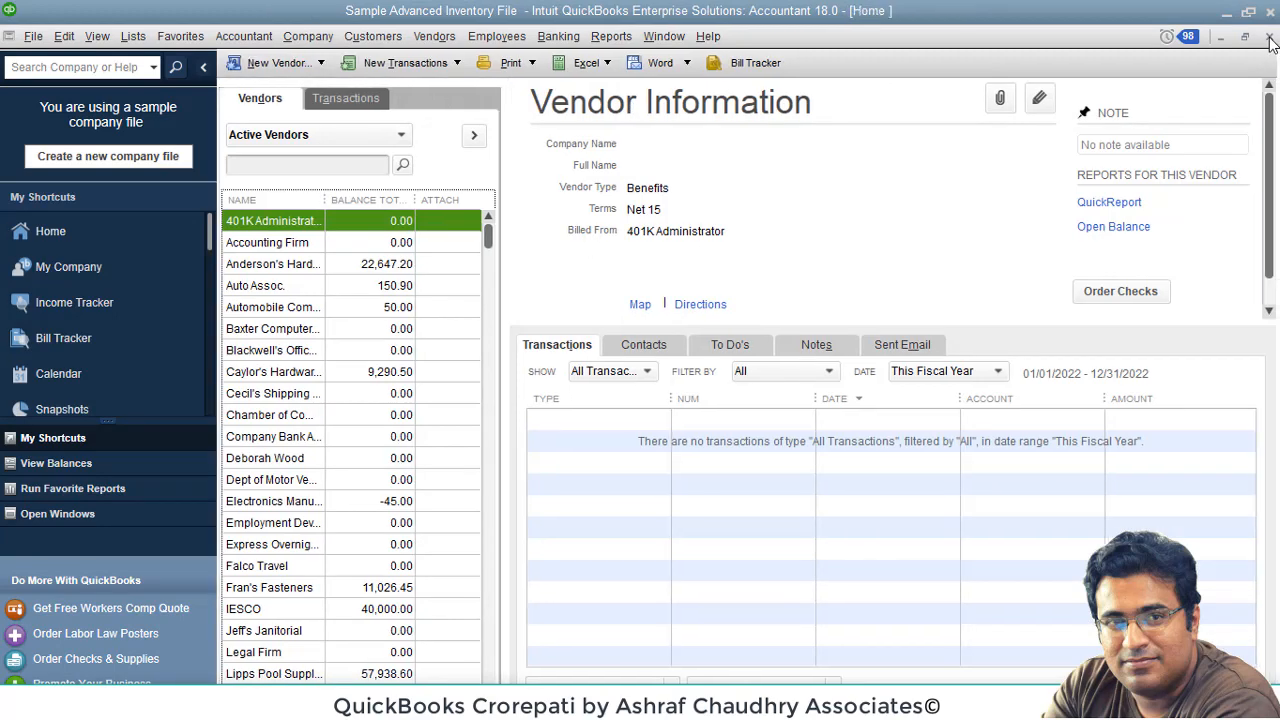
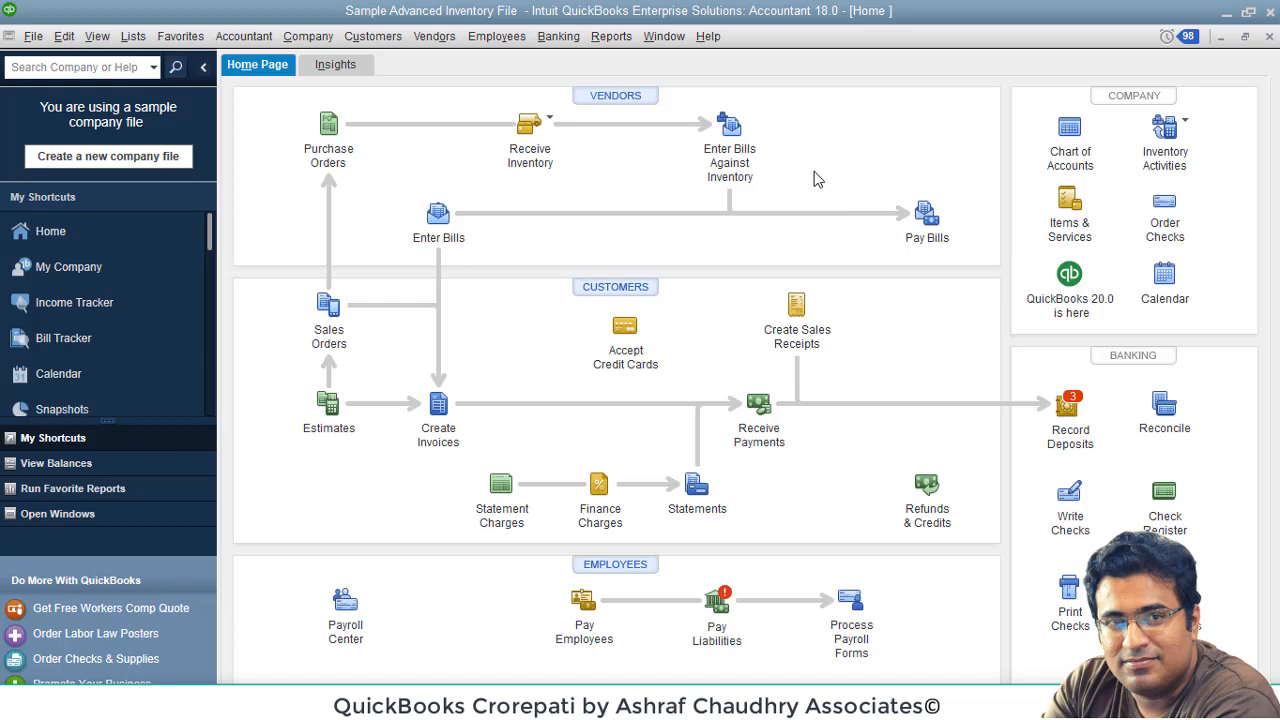
{"action": "left_click", "coordinate": [645, 96]}
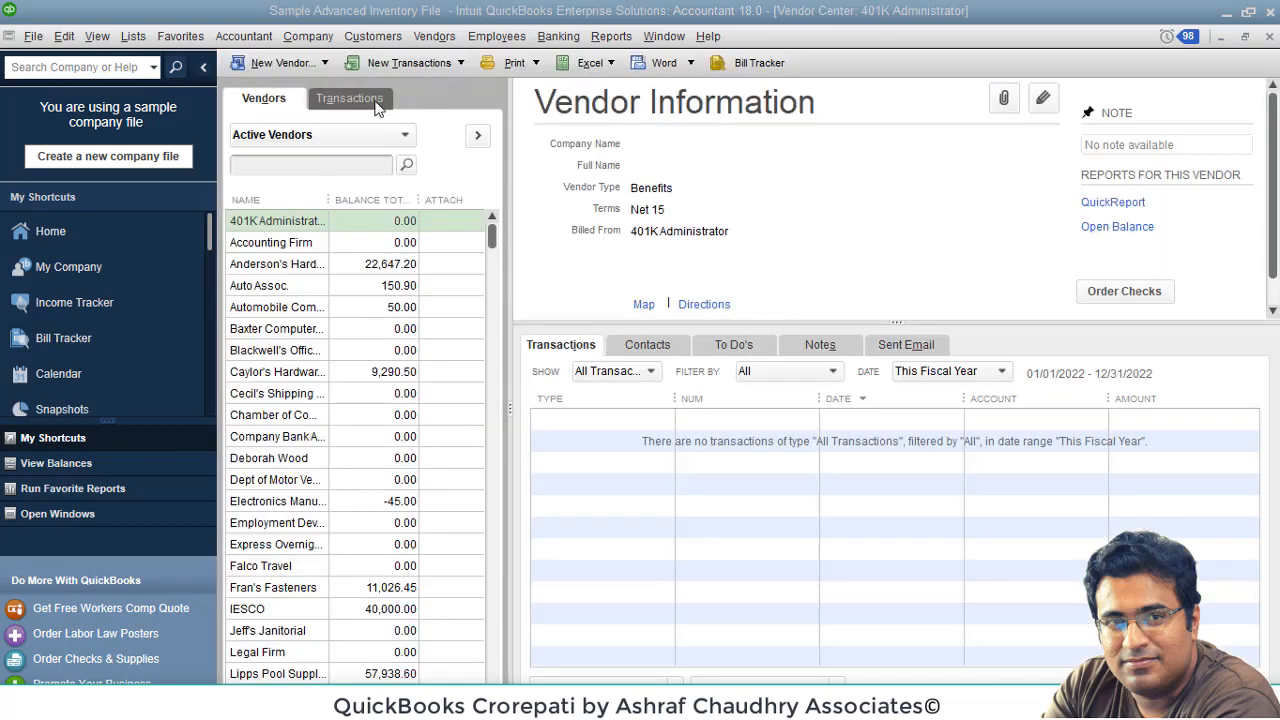
{"action": "scroll", "coordinate": [349, 277], "scroll_direction": "down", "scroll_amount": 8}
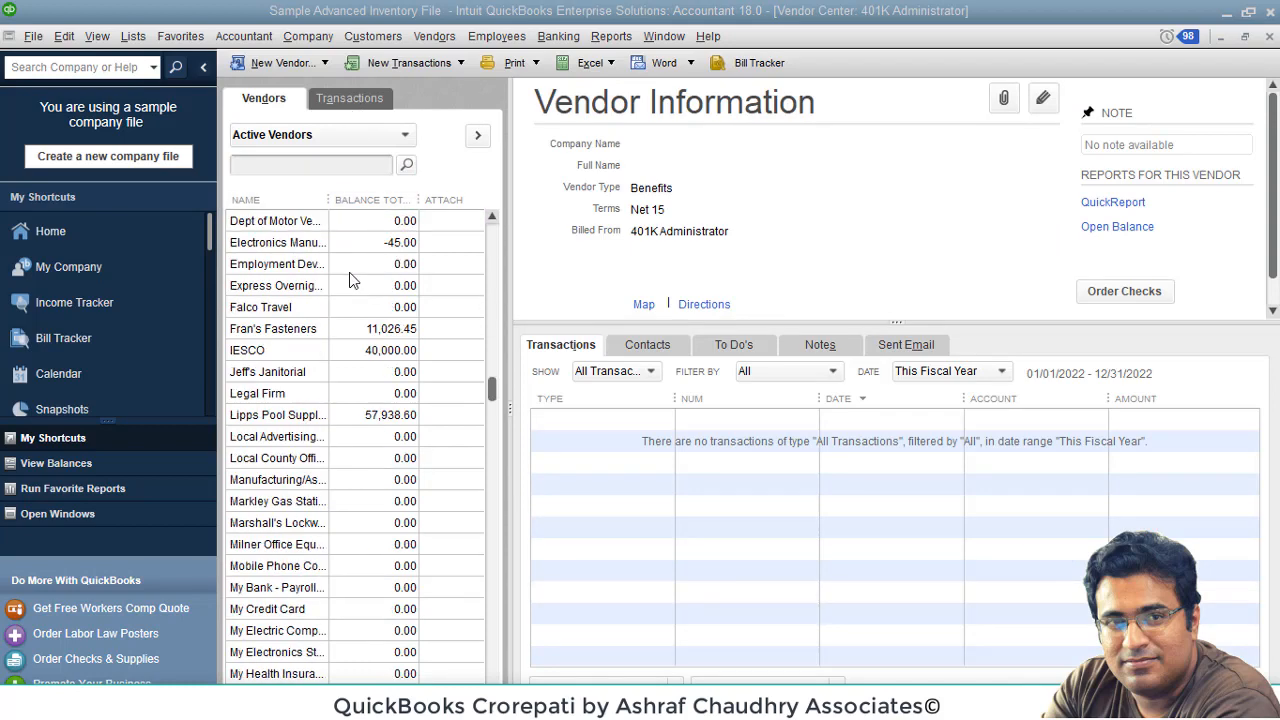
{"action": "scroll", "coordinate": [349, 318], "scroll_direction": "down", "scroll_amount": 4}
{"action": "scroll", "coordinate": [345, 349], "scroll_direction": "up", "scroll_amount": 12}
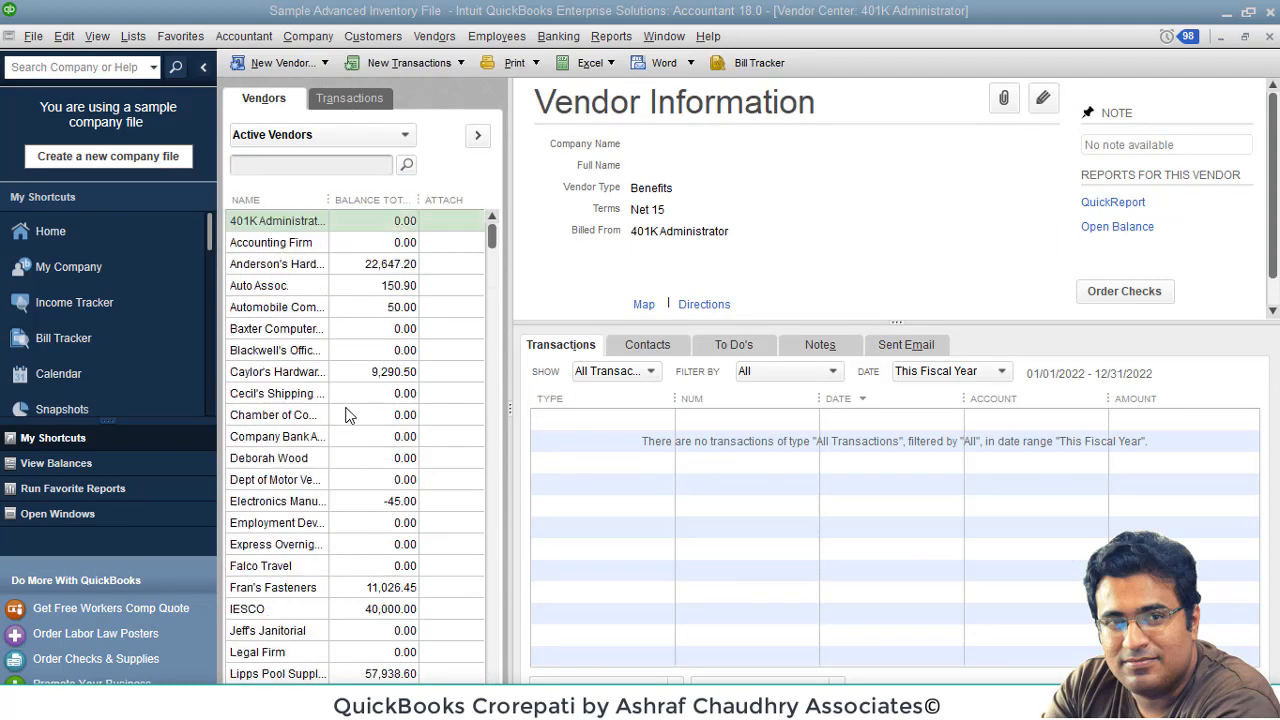
Step: Expand the vendor list to full width and open the QuickReport for Anderson's Hardware & Tools Supply
{"action": "left_click", "coordinate": [477, 138]}
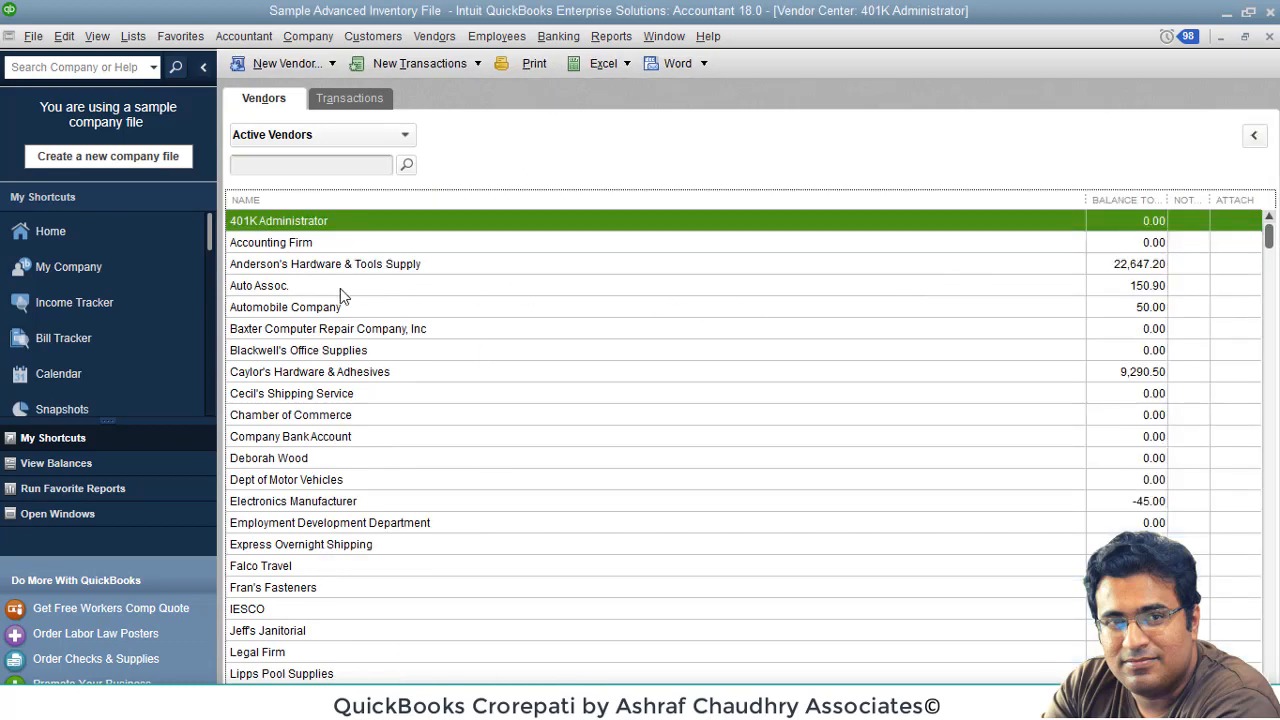
{"action": "left_click", "coordinate": [298, 316]}
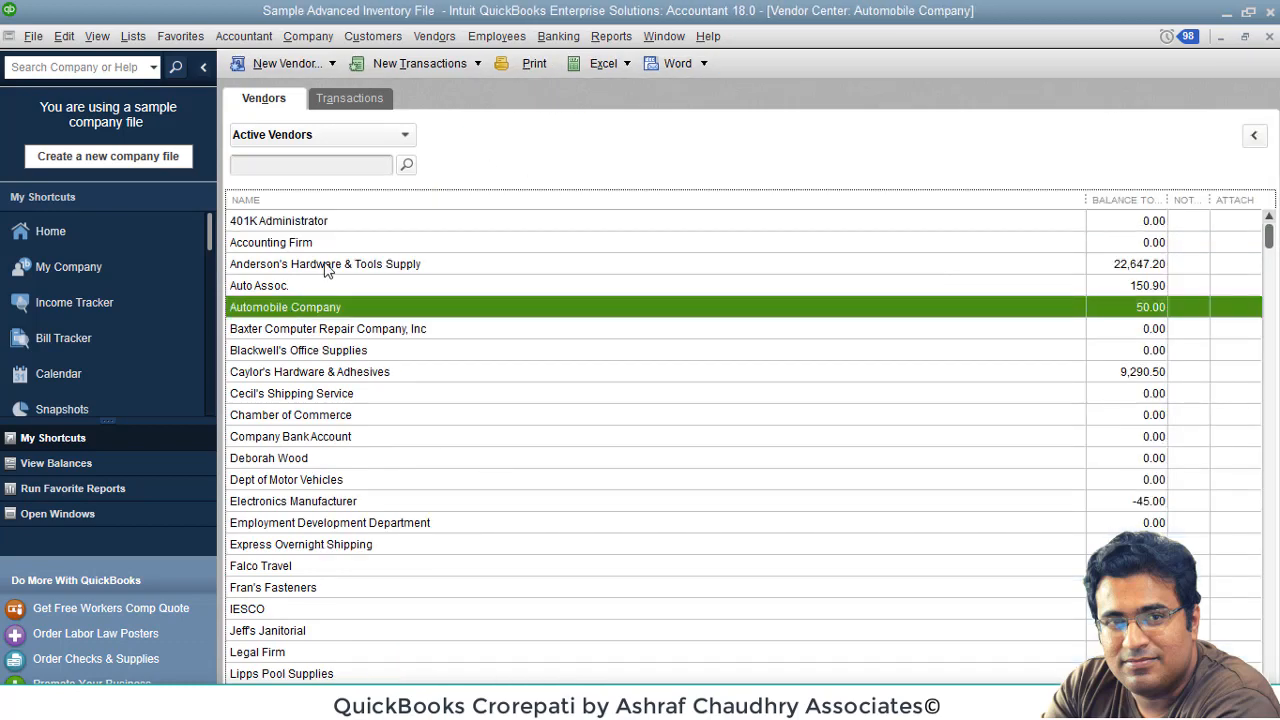
{"action": "left_click", "coordinate": [326, 266]}
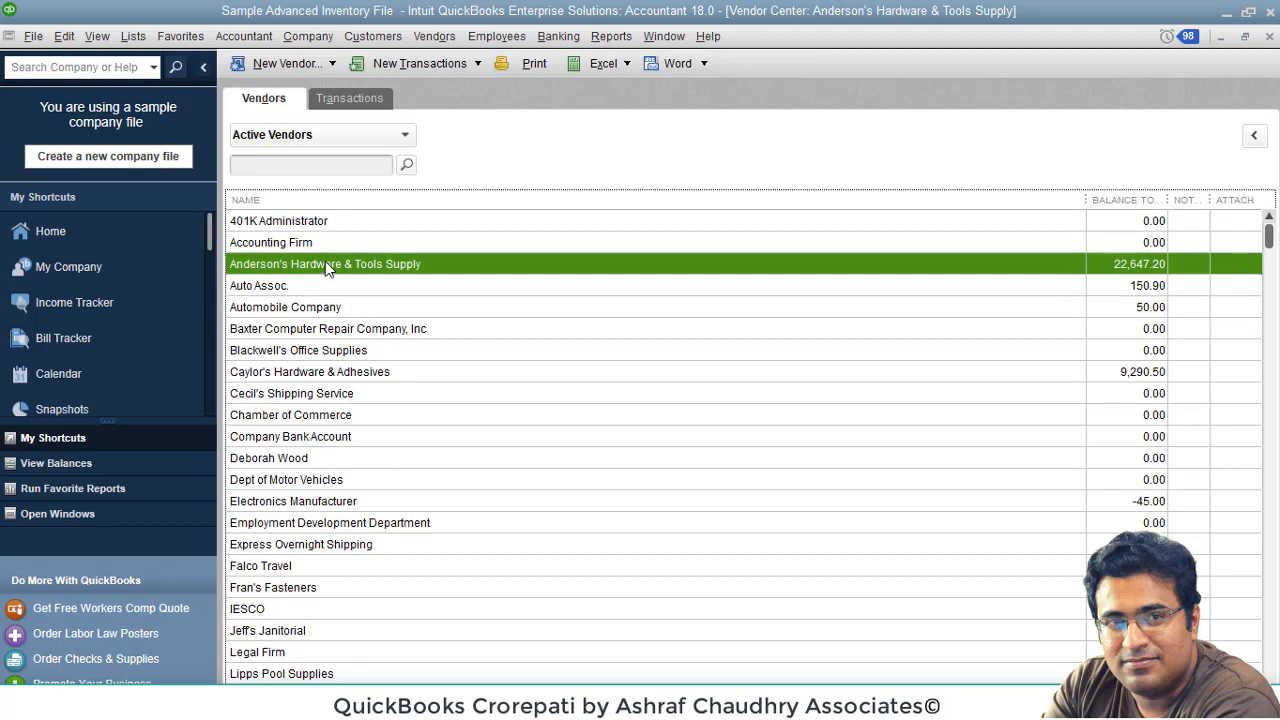
{"action": "right_click", "coordinate": [328, 270]}
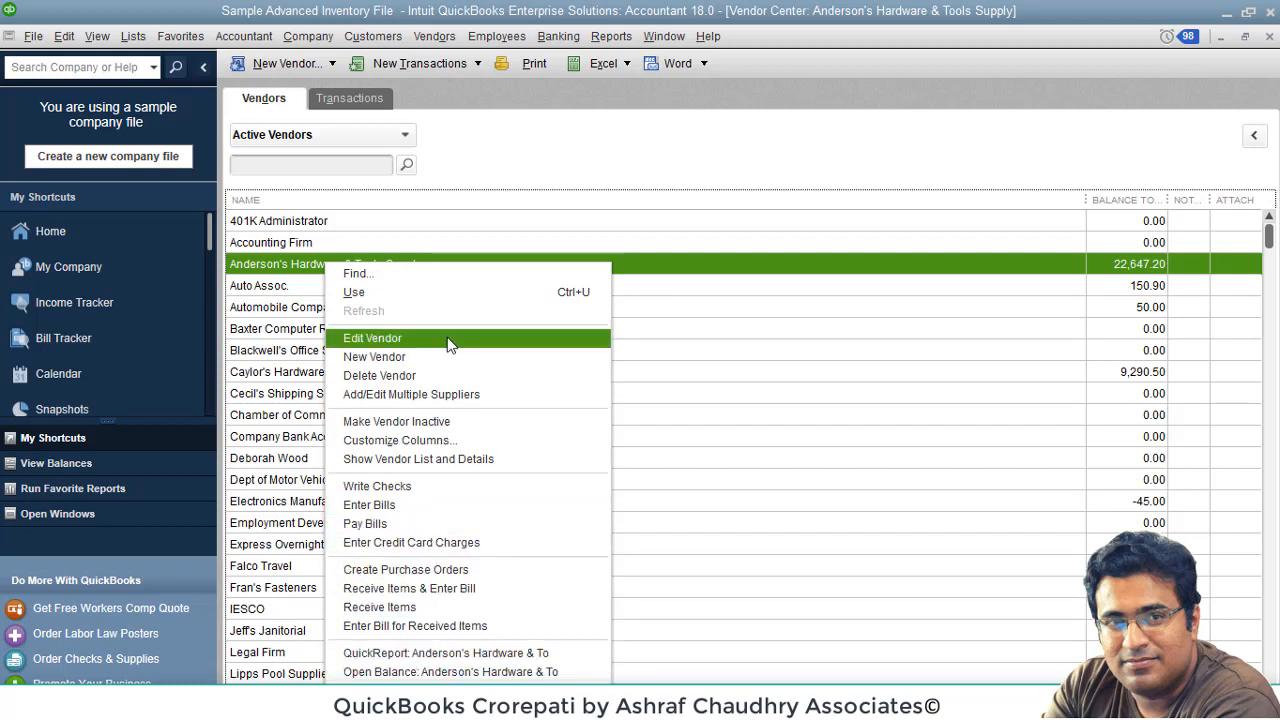
{"action": "left_click", "coordinate": [442, 652]}
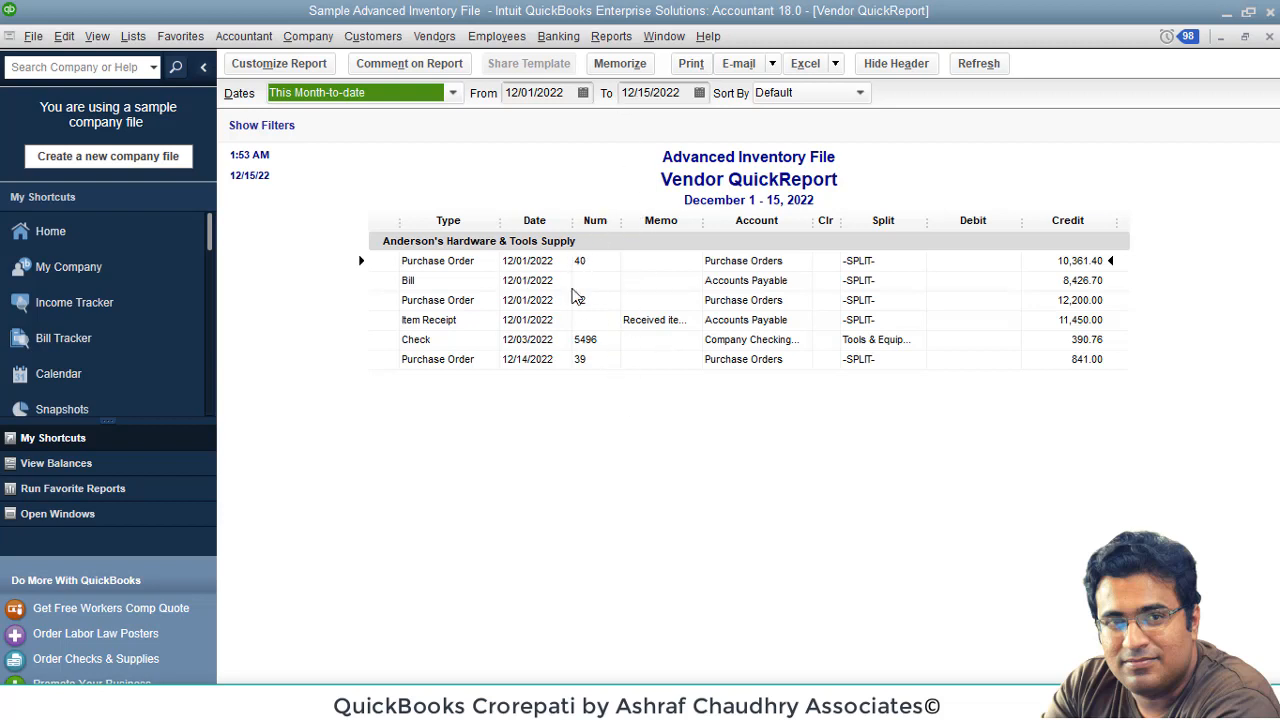
Step: Set the Vendor QuickReport's start date to 02/01/2022
{"action": "left_click", "coordinate": [583, 92]}
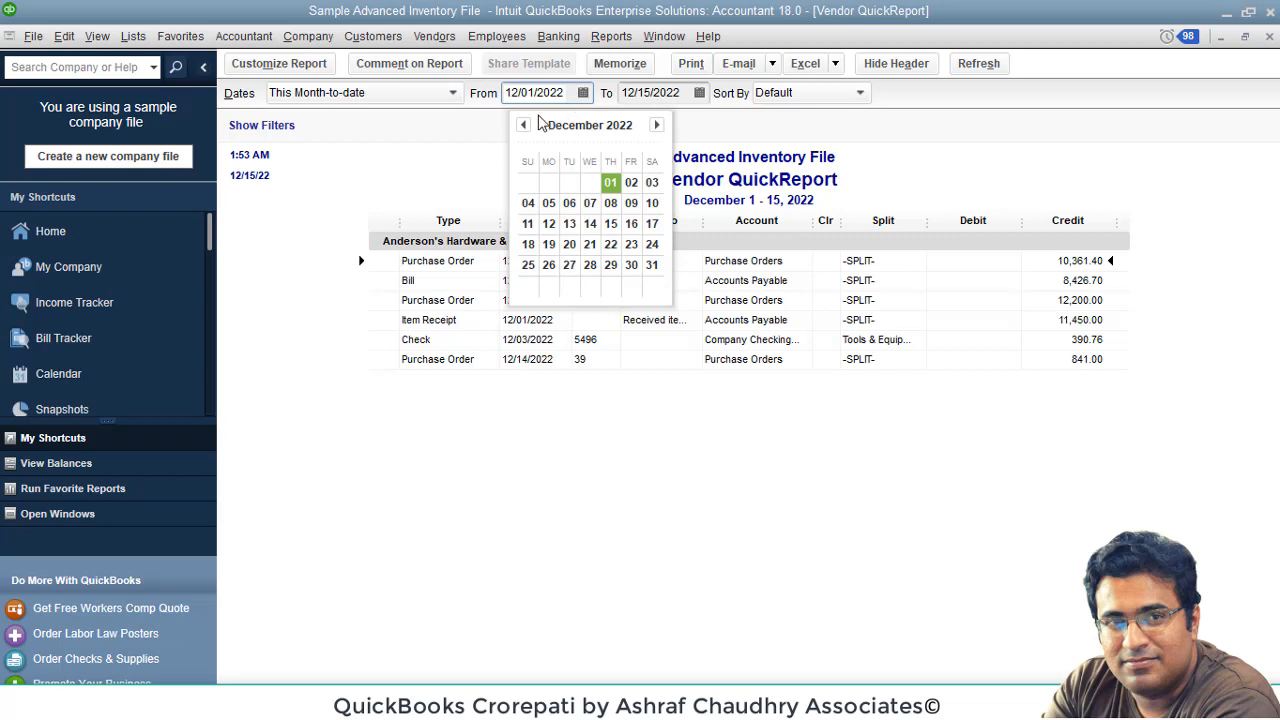
{"action": "left_click", "coordinate": [523, 125]}
{"action": "left_click", "coordinate": [523, 125]}
{"action": "left_click", "coordinate": [523, 125]}
{"action": "left_click", "coordinate": [523, 125]}
{"action": "left_click", "coordinate": [523, 125]}
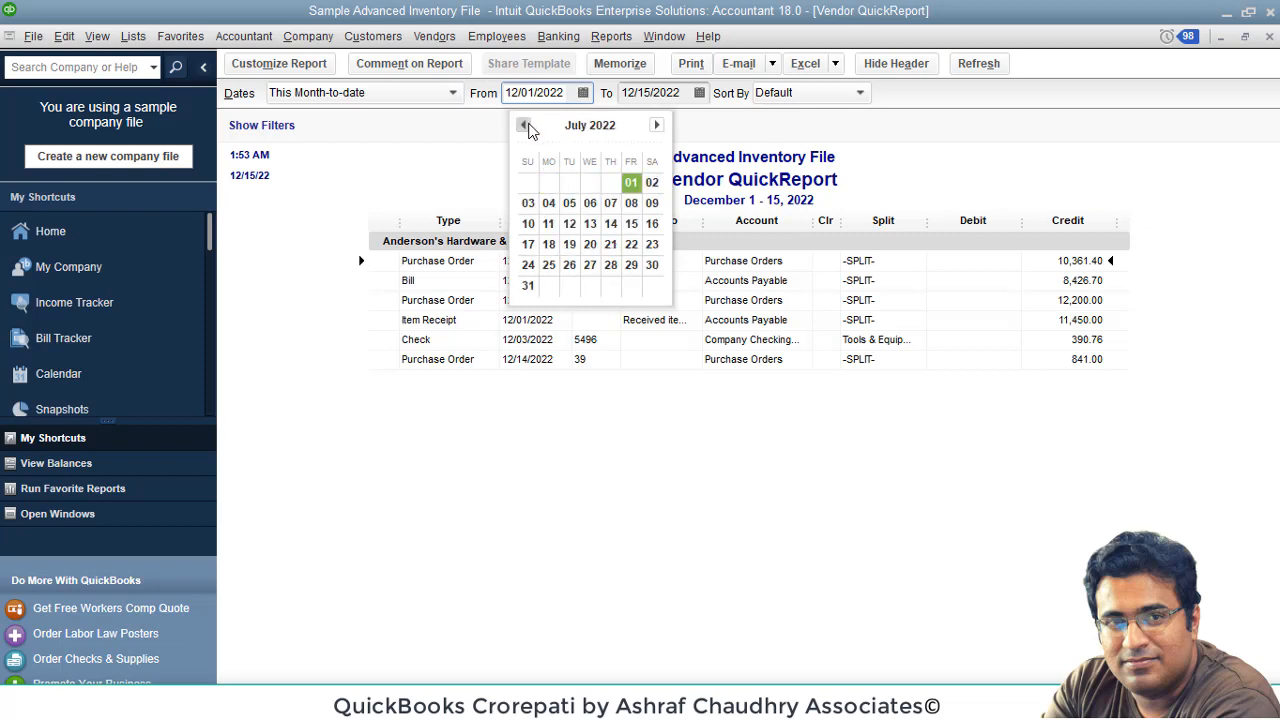
{"action": "left_click", "coordinate": [523, 125]}
{"action": "left_click", "coordinate": [523, 125]}
{"action": "left_click", "coordinate": [523, 125]}
{"action": "left_click", "coordinate": [523, 125]}
{"action": "left_click", "coordinate": [523, 125]}
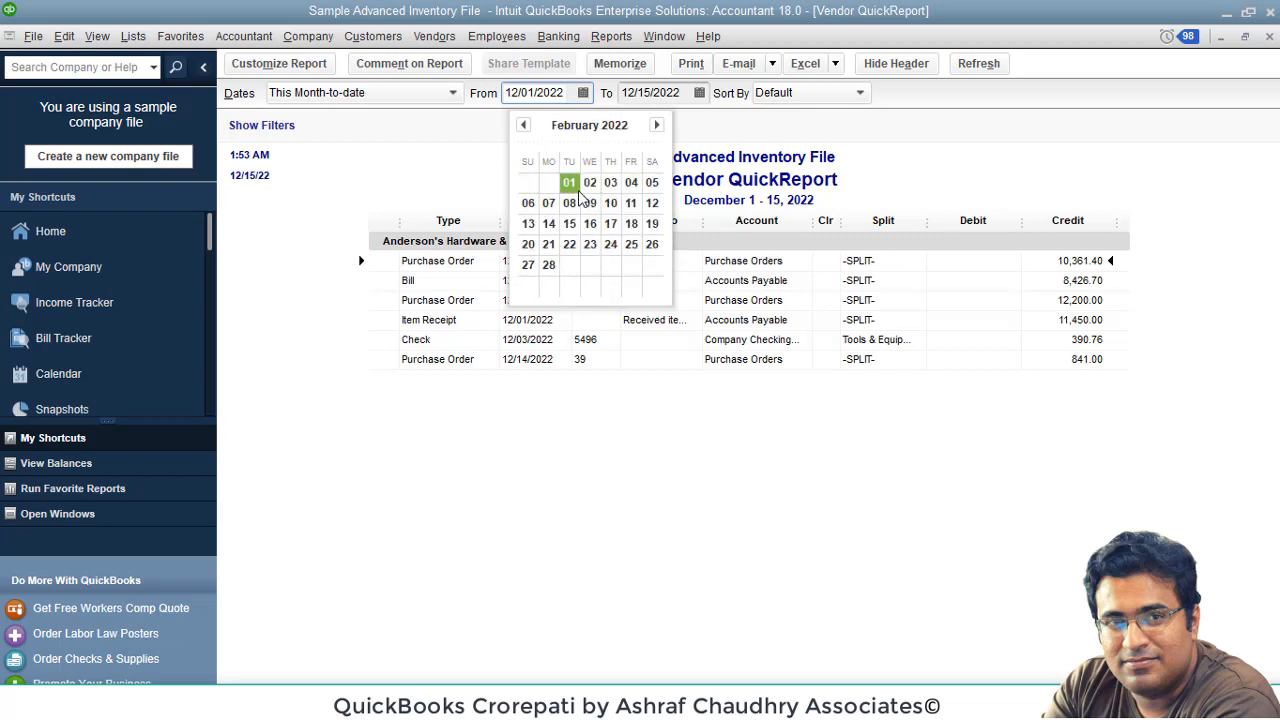
{"action": "left_click", "coordinate": [569, 184]}
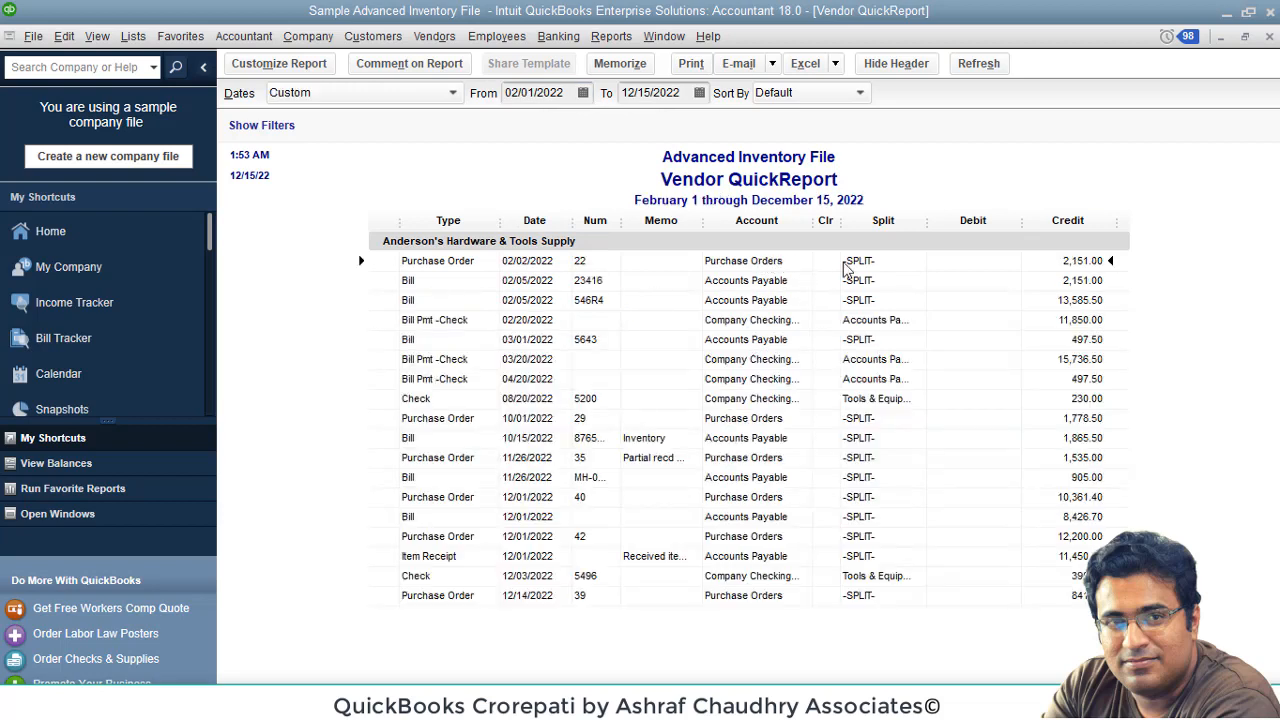
Step: Examine the bills, bill payments and other transactions in the QuickReport, then close it
{"action": "left_click", "coordinate": [586, 282]}
{"action": "left_click", "coordinate": [549, 302]}
{"action": "left_click", "coordinate": [455, 322]}
{"action": "left_click", "coordinate": [428, 341]}
{"action": "key", "text": "Escape"}
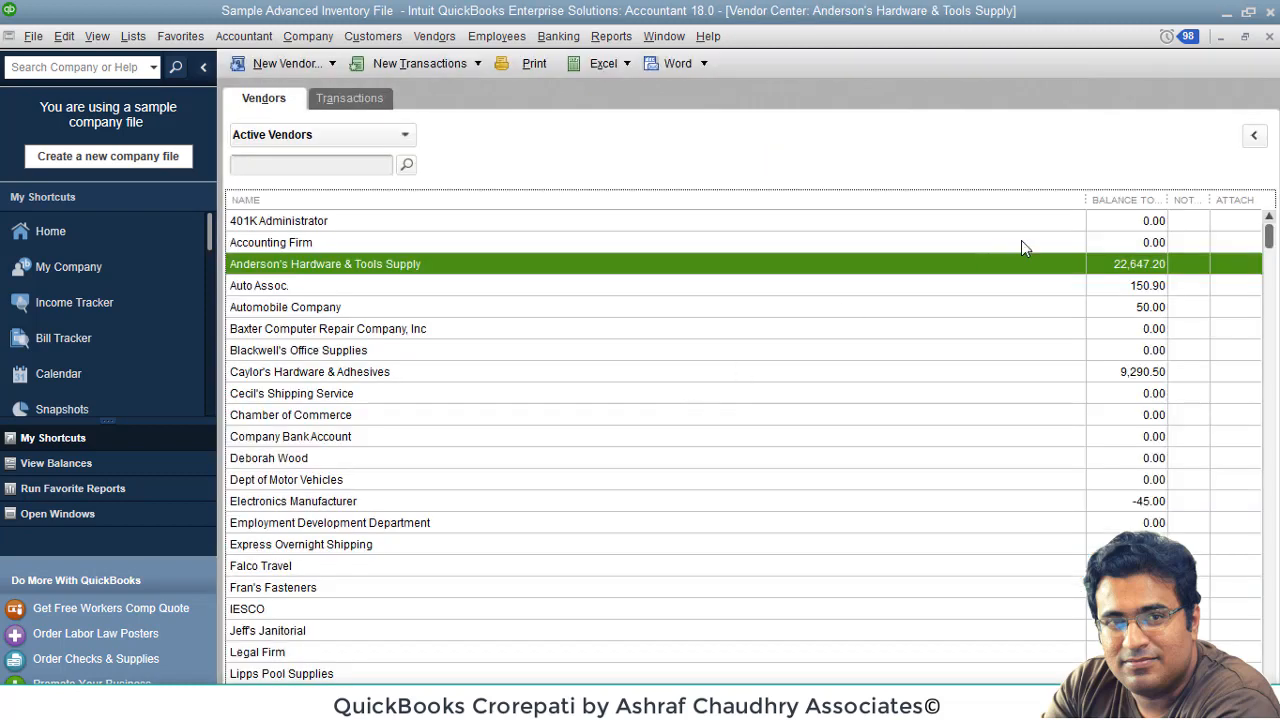
Step: Restore the vendor details view and review the Anderson's Hardware & Tools Supply transactions for this fiscal year
{"action": "left_click", "coordinate": [1253, 135]}
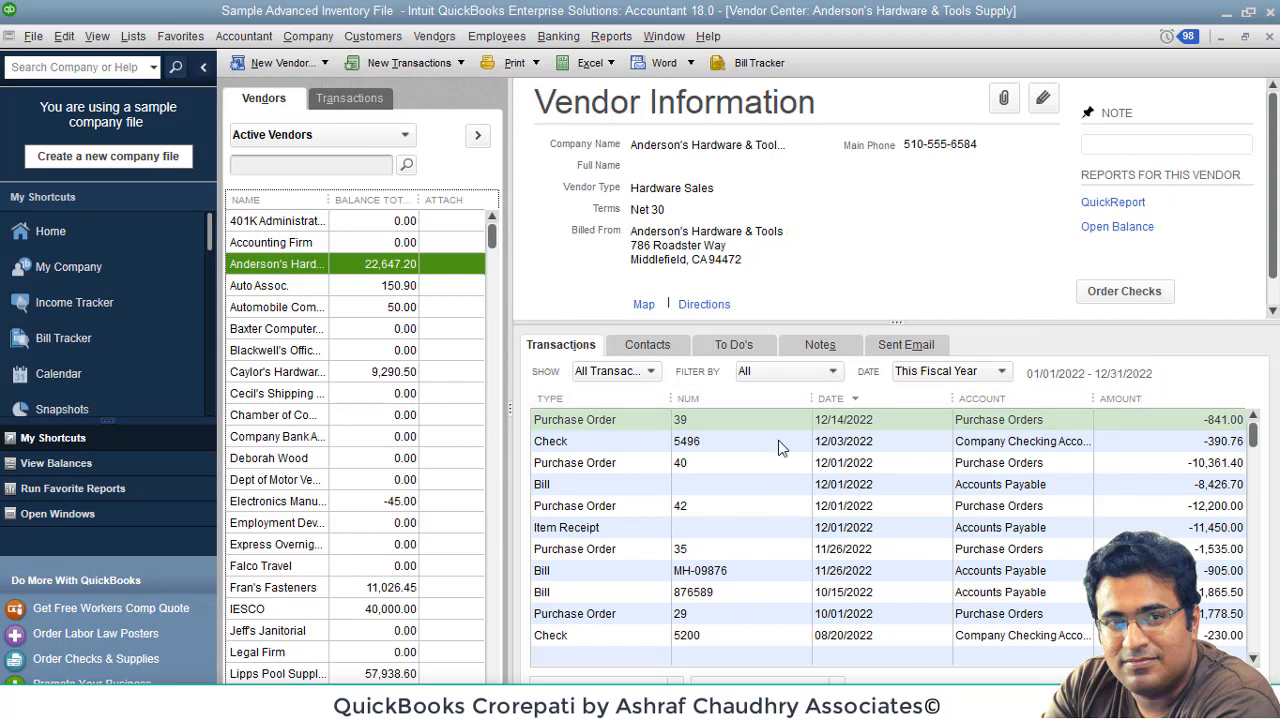
{"action": "scroll", "coordinate": [780, 465], "scroll_direction": "down", "scroll_amount": 10}
{"action": "scroll", "coordinate": [780, 585], "scroll_direction": "up", "scroll_amount": 10}
Step: Filter the vendor's transactions by the date range Today, then by This Week
{"action": "left_click", "coordinate": [999, 371]}
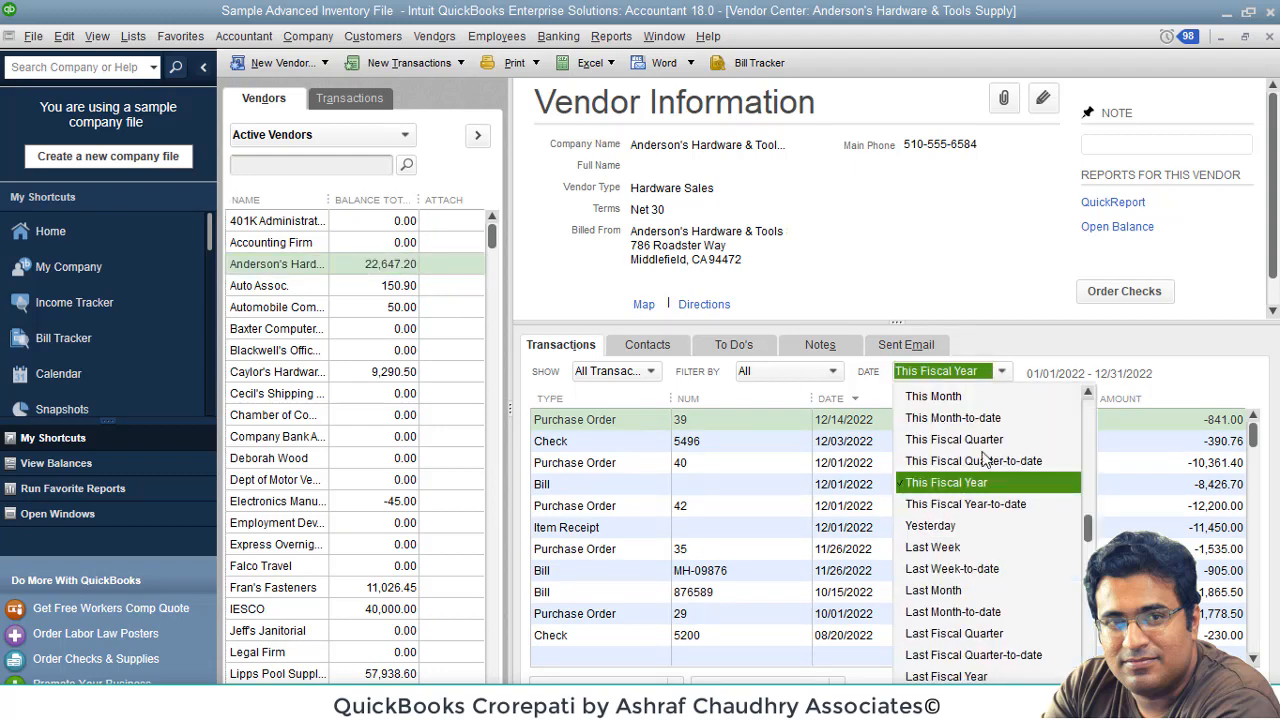
{"action": "scroll", "coordinate": [990, 462], "scroll_direction": "up", "scroll_amount": 2}
{"action": "left_click", "coordinate": [947, 419]}
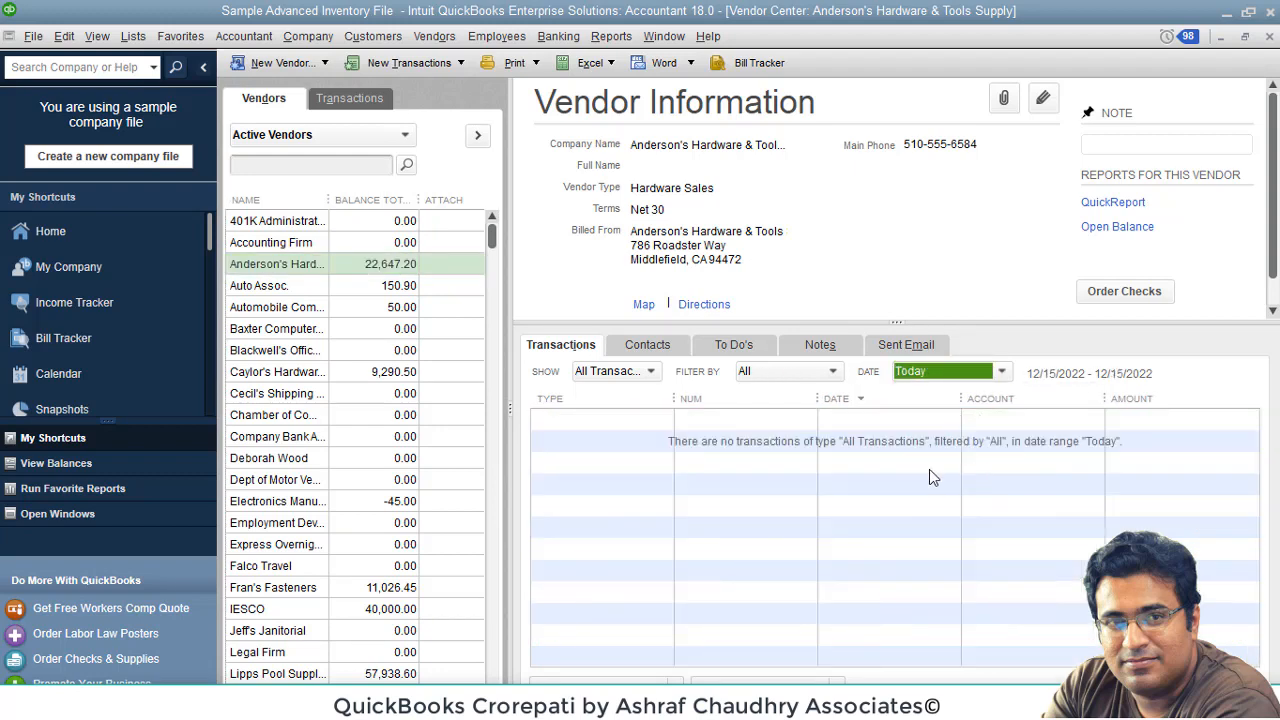
{"action": "left_click", "coordinate": [998, 372]}
{"action": "left_click", "coordinate": [985, 439]}
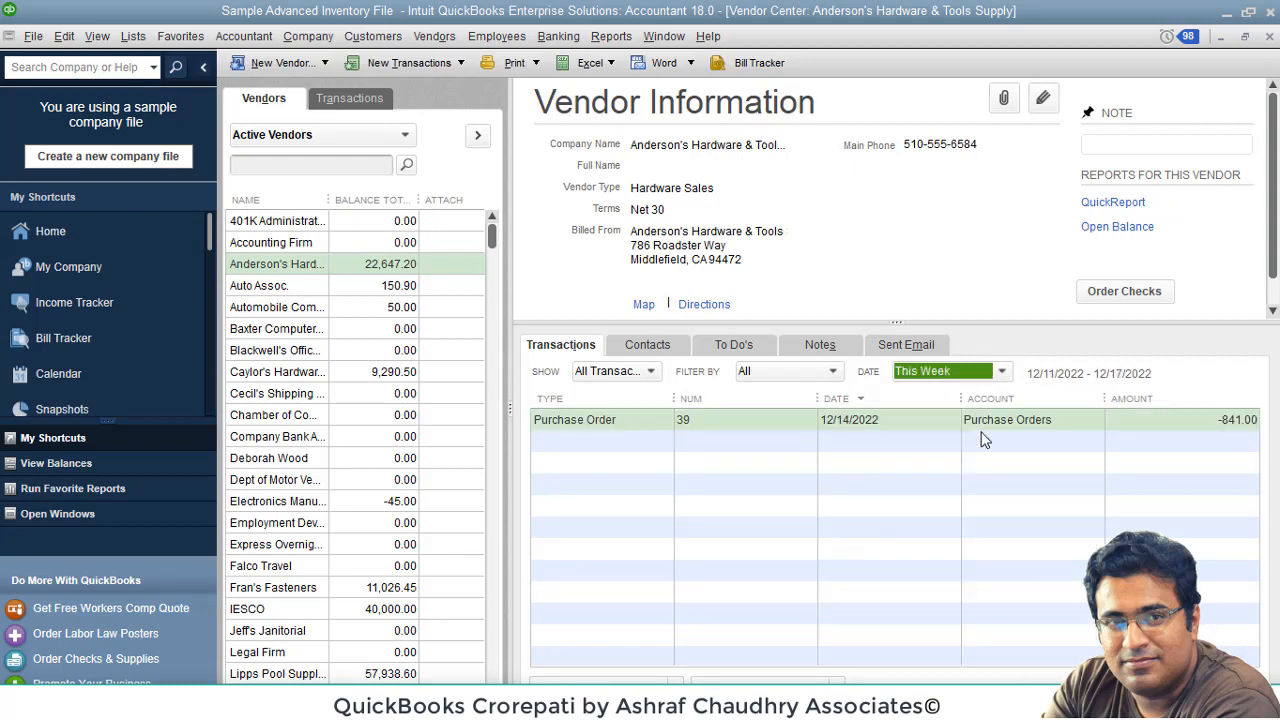
Step: Look at the 12/14/2022 purchase order line and the vendor's note field
{"action": "left_click", "coordinate": [817, 430]}
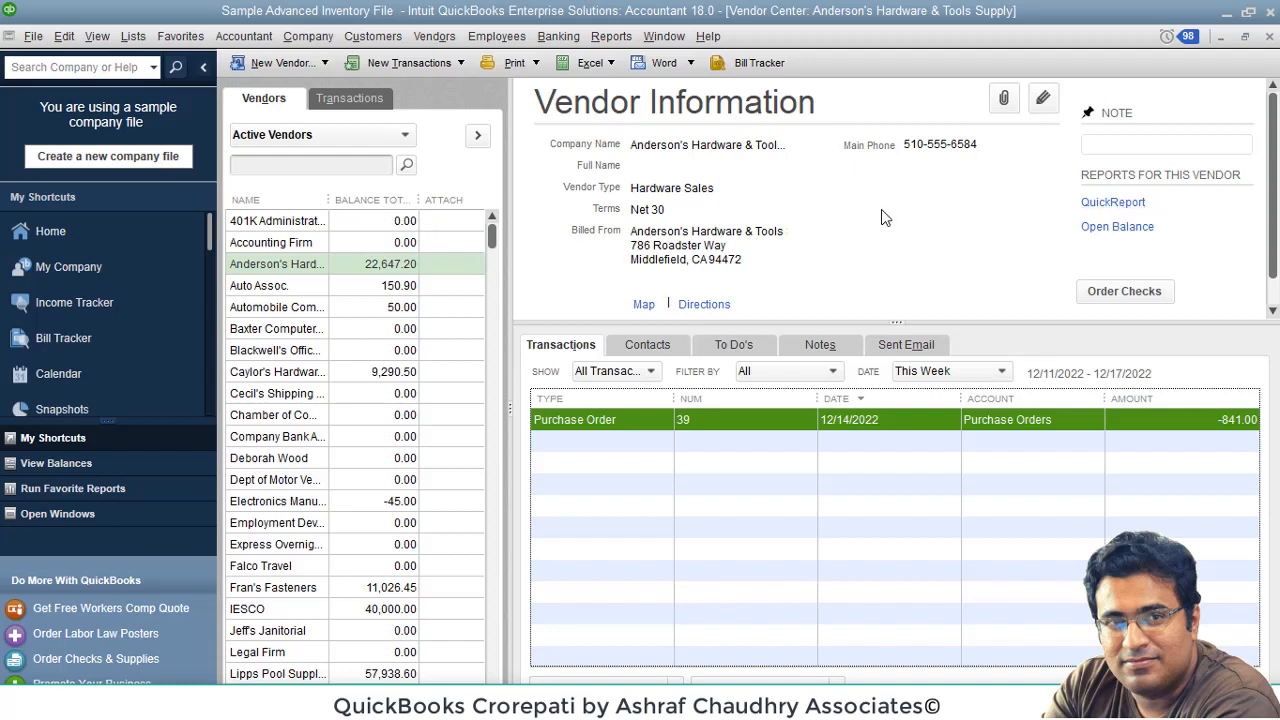
{"action": "left_click", "coordinate": [1104, 145]}
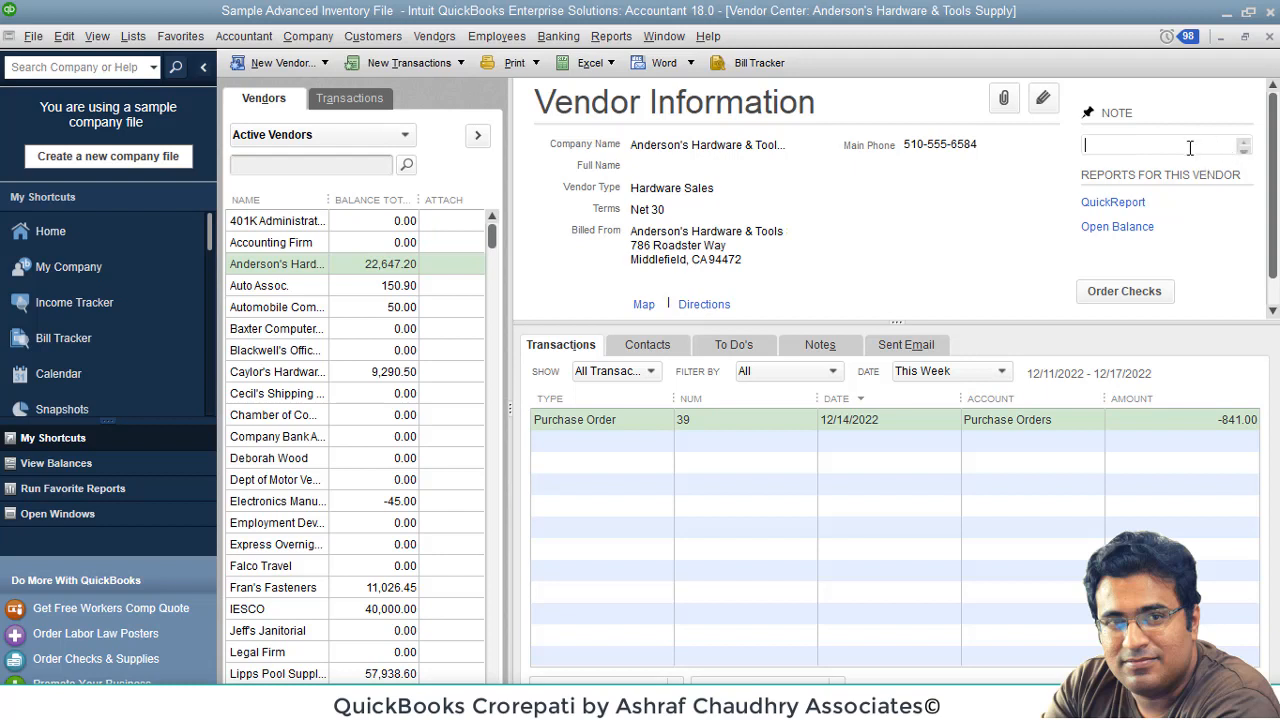
{"action": "left_click", "coordinate": [565, 415]}
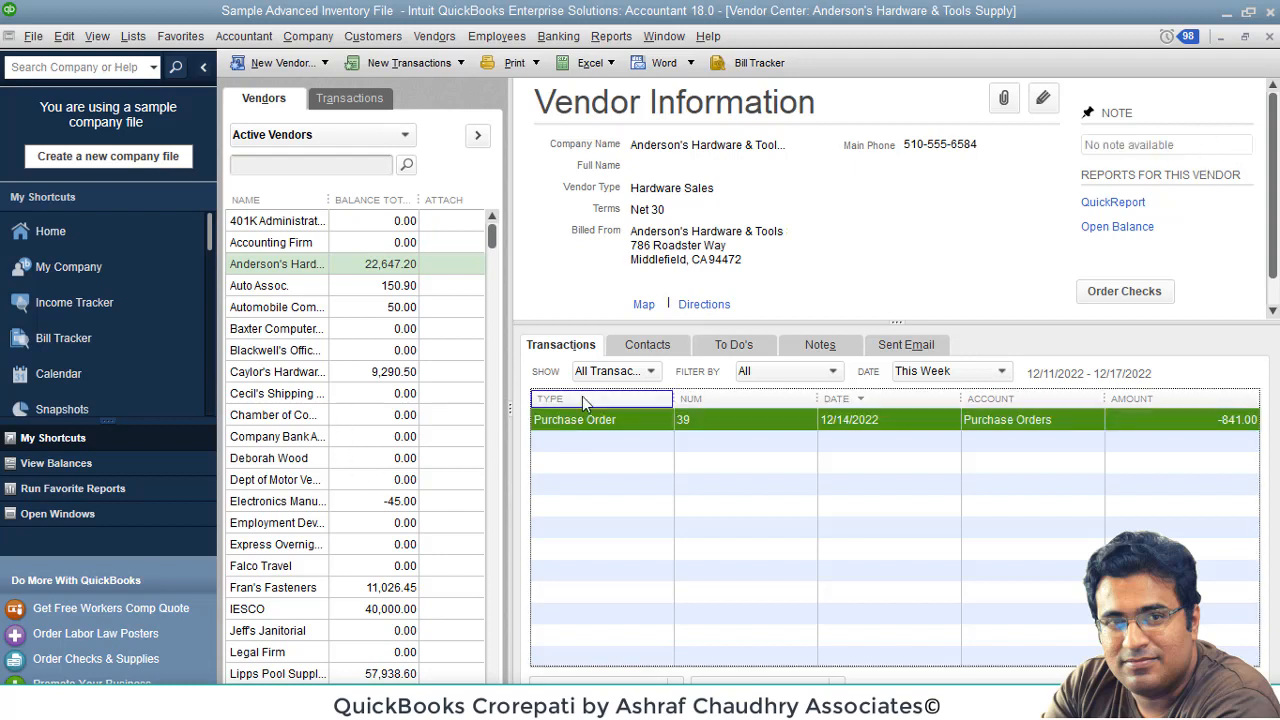
Step: Show the balance details for Anderson's Hardware & Tools Supply, followed by all payments issued
{"action": "left_click", "coordinate": [605, 378]}
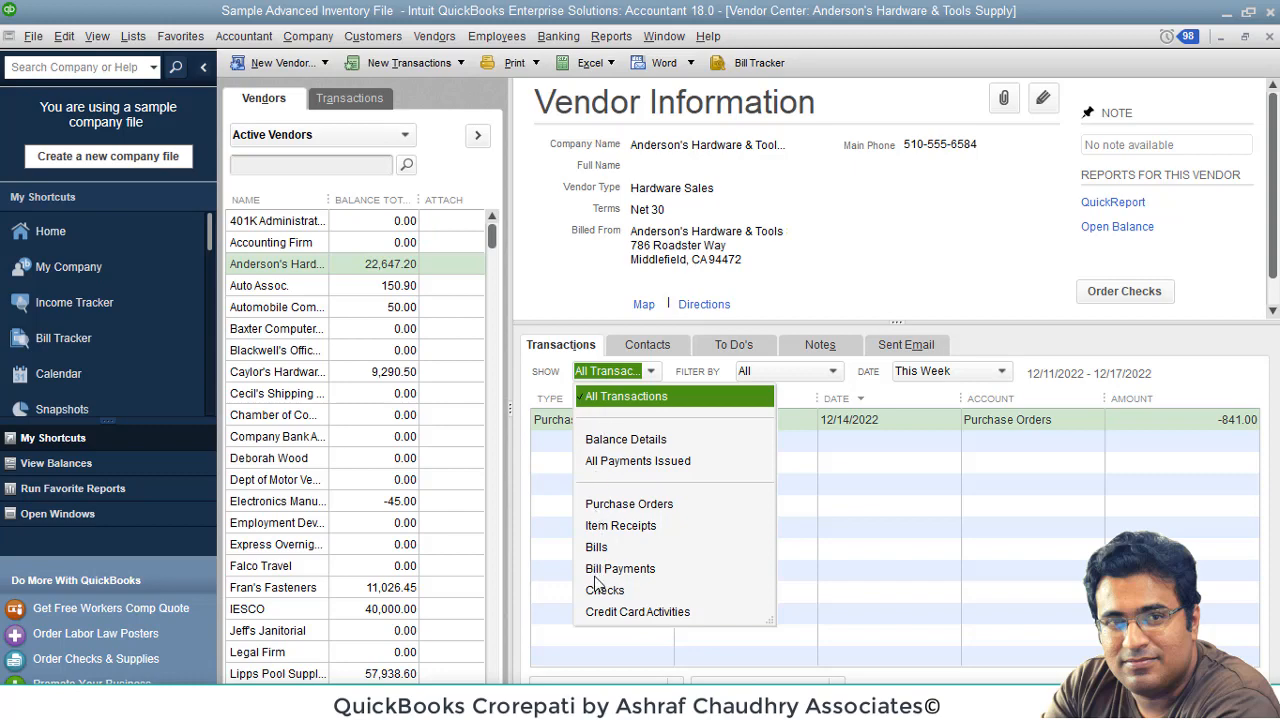
{"action": "left_click", "coordinate": [640, 443]}
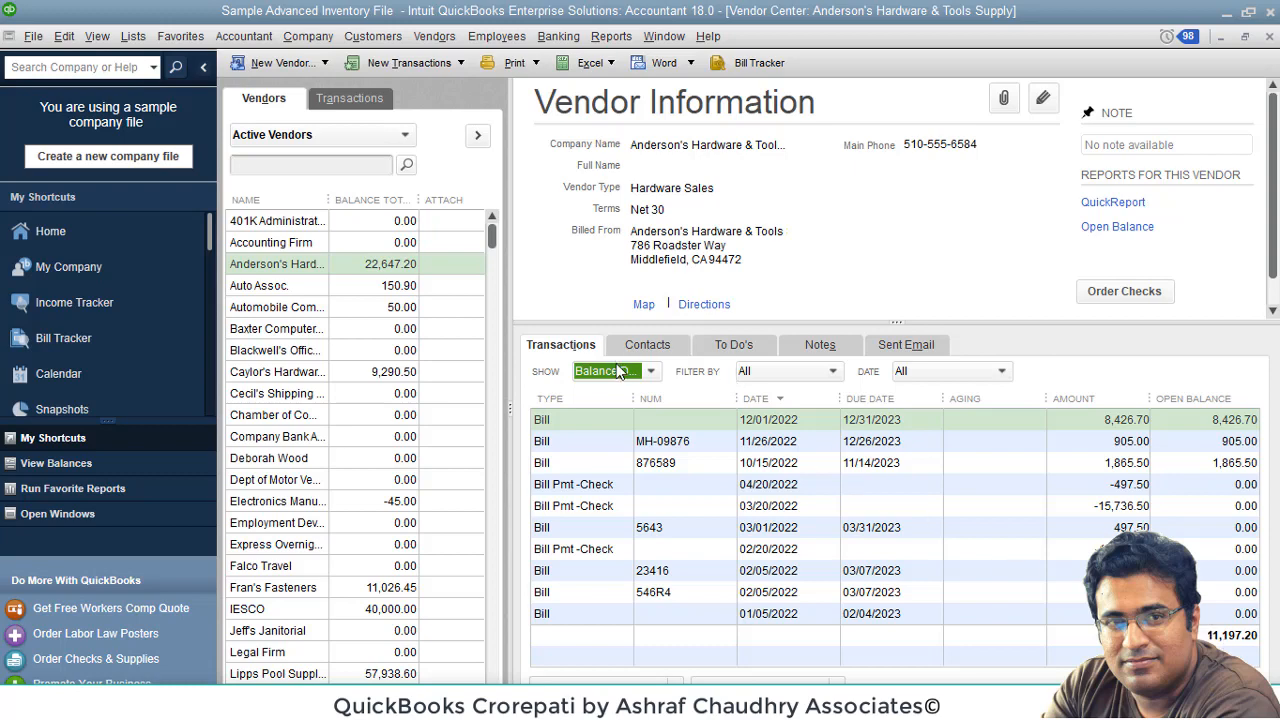
{"action": "left_click", "coordinate": [650, 372]}
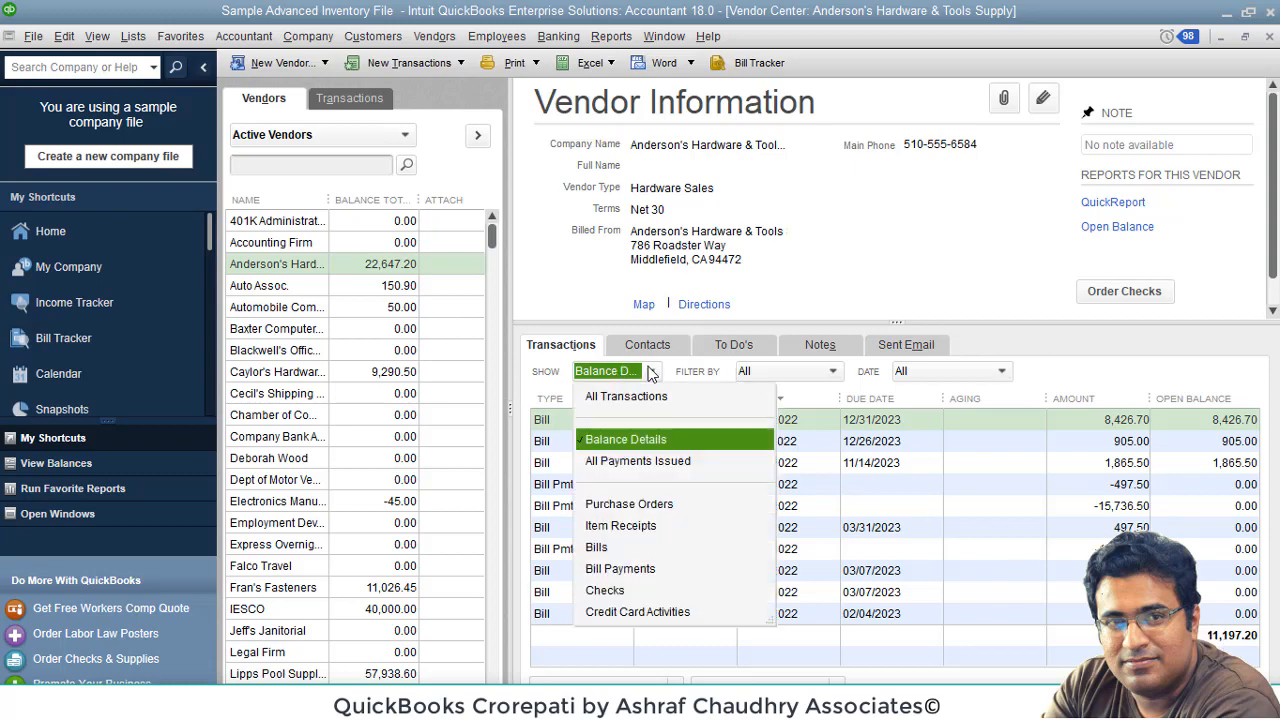
{"action": "left_click", "coordinate": [649, 466]}
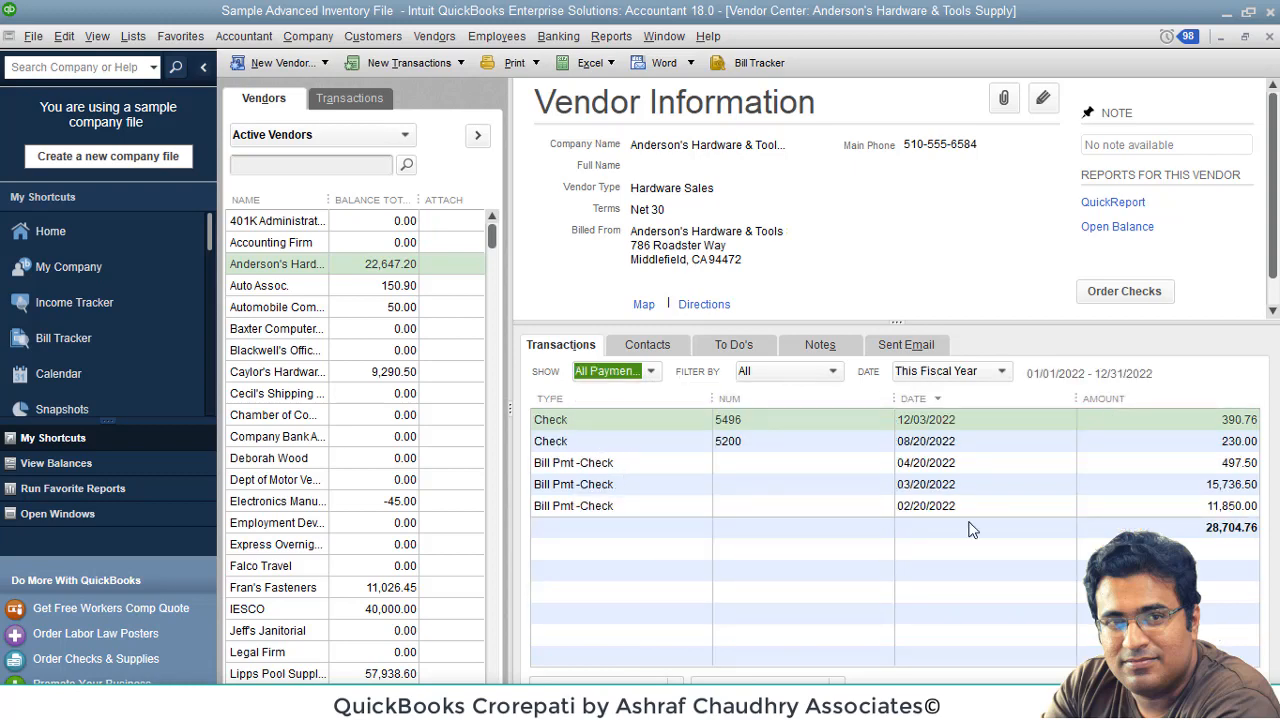
Step: Show the vendor's item receipts and bills, and look at the 01/05/2022 and 12/01/2022 bill rows
{"action": "left_click", "coordinate": [651, 372]}
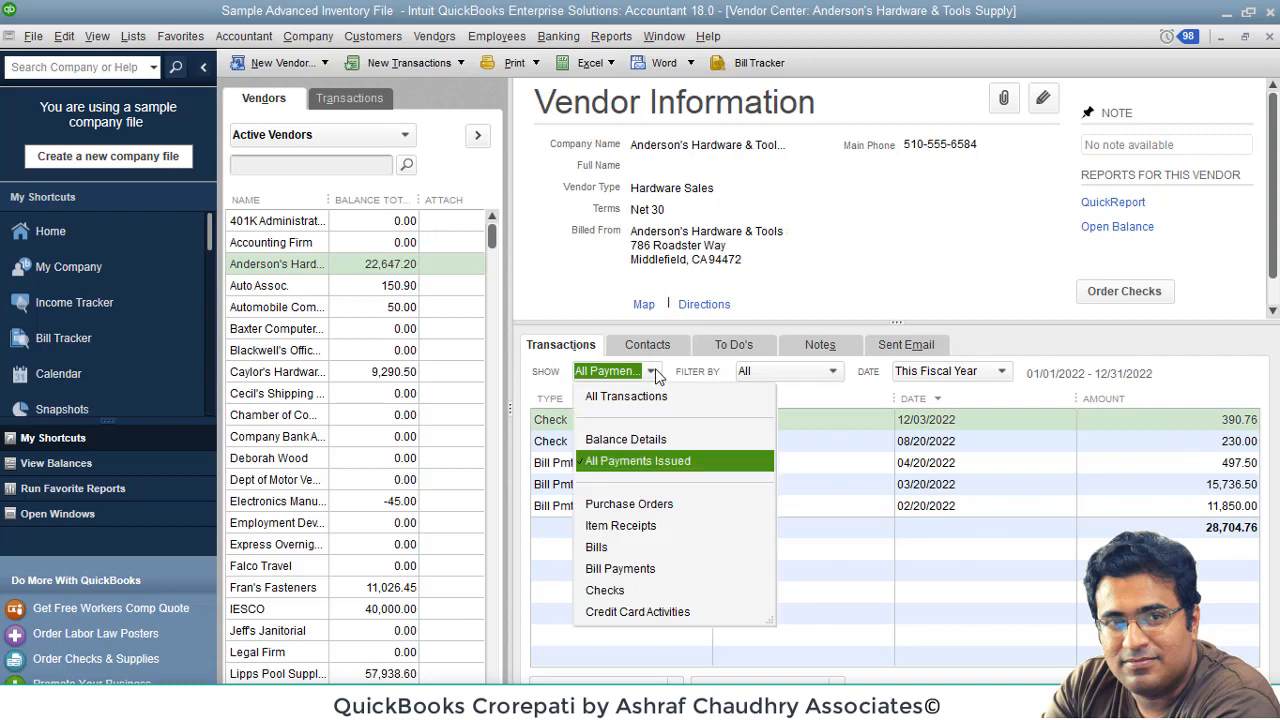
{"action": "left_click", "coordinate": [638, 525]}
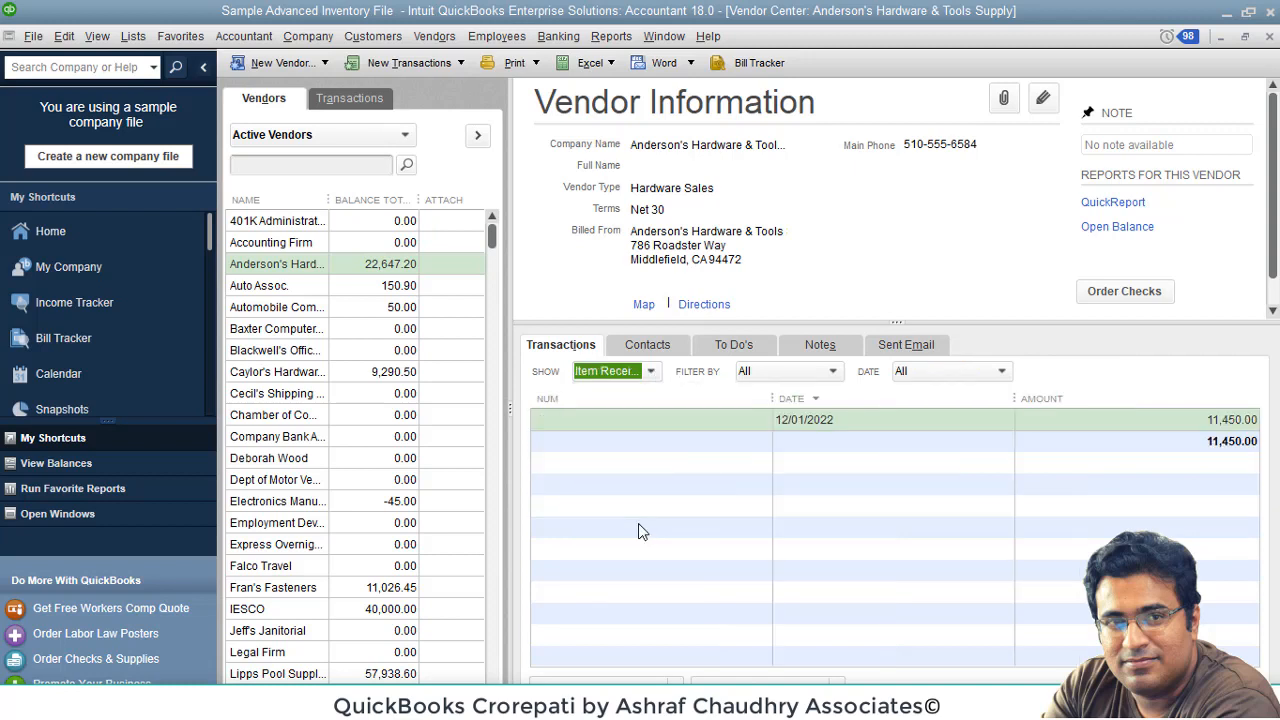
{"action": "left_click", "coordinate": [650, 371]}
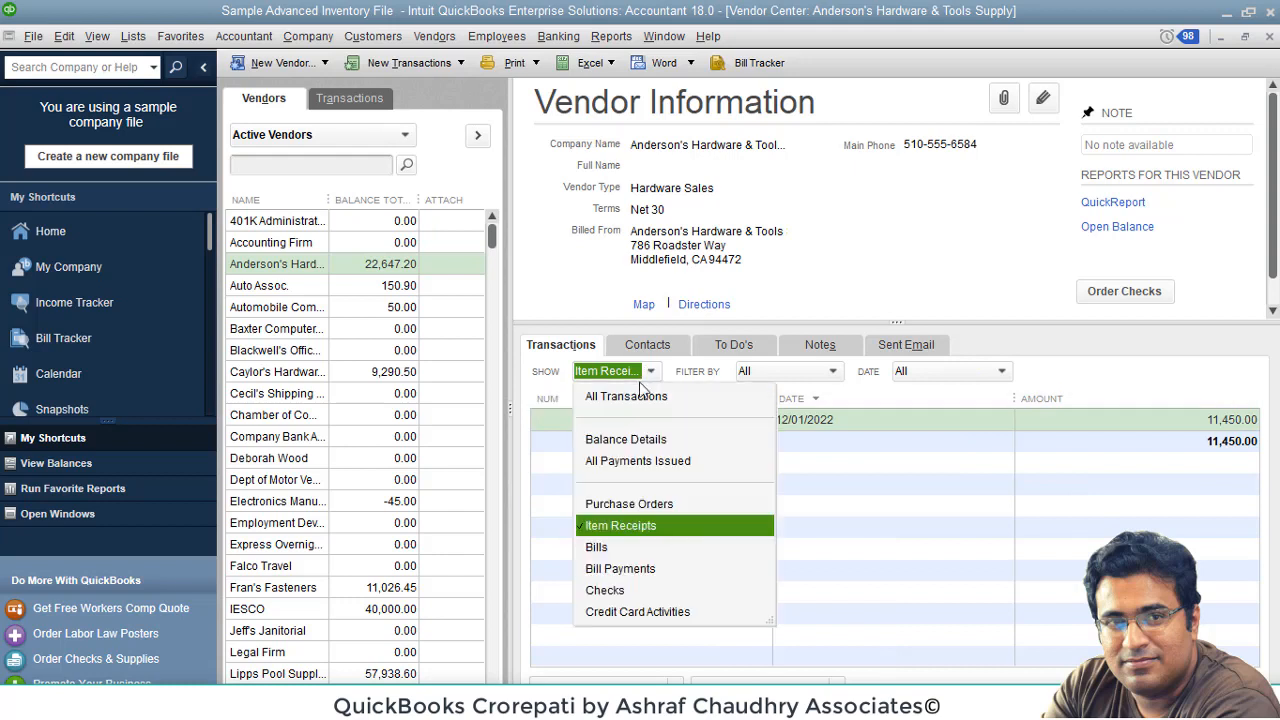
{"action": "left_click", "coordinate": [625, 546]}
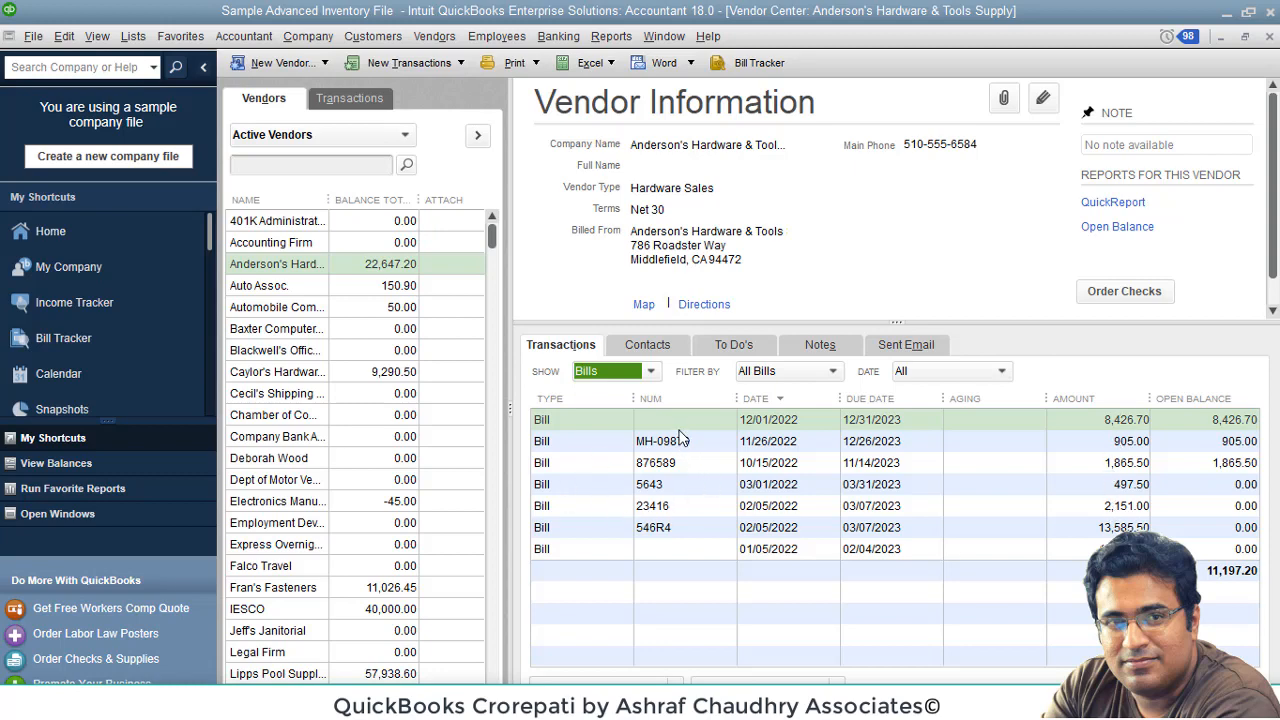
{"action": "left_click", "coordinate": [682, 550]}
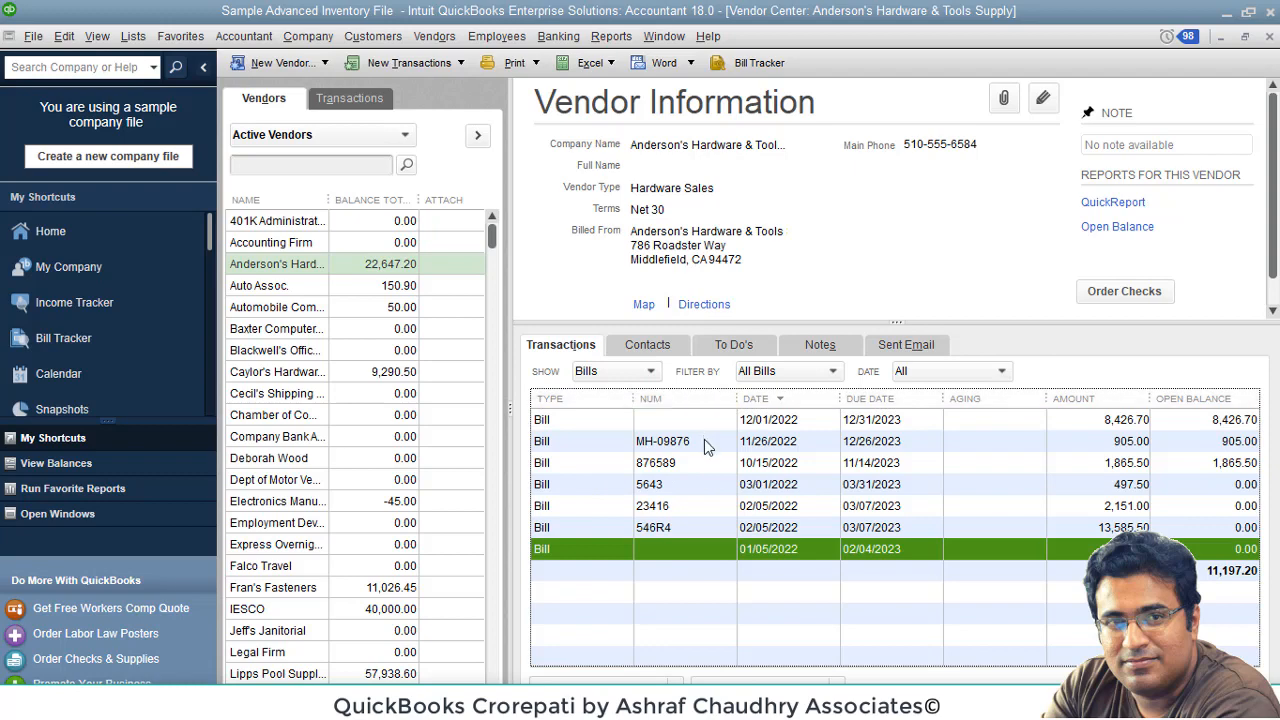
{"action": "left_click", "coordinate": [709, 424]}
{"action": "left_click", "coordinate": [695, 552]}
{"action": "left_click", "coordinate": [703, 420]}
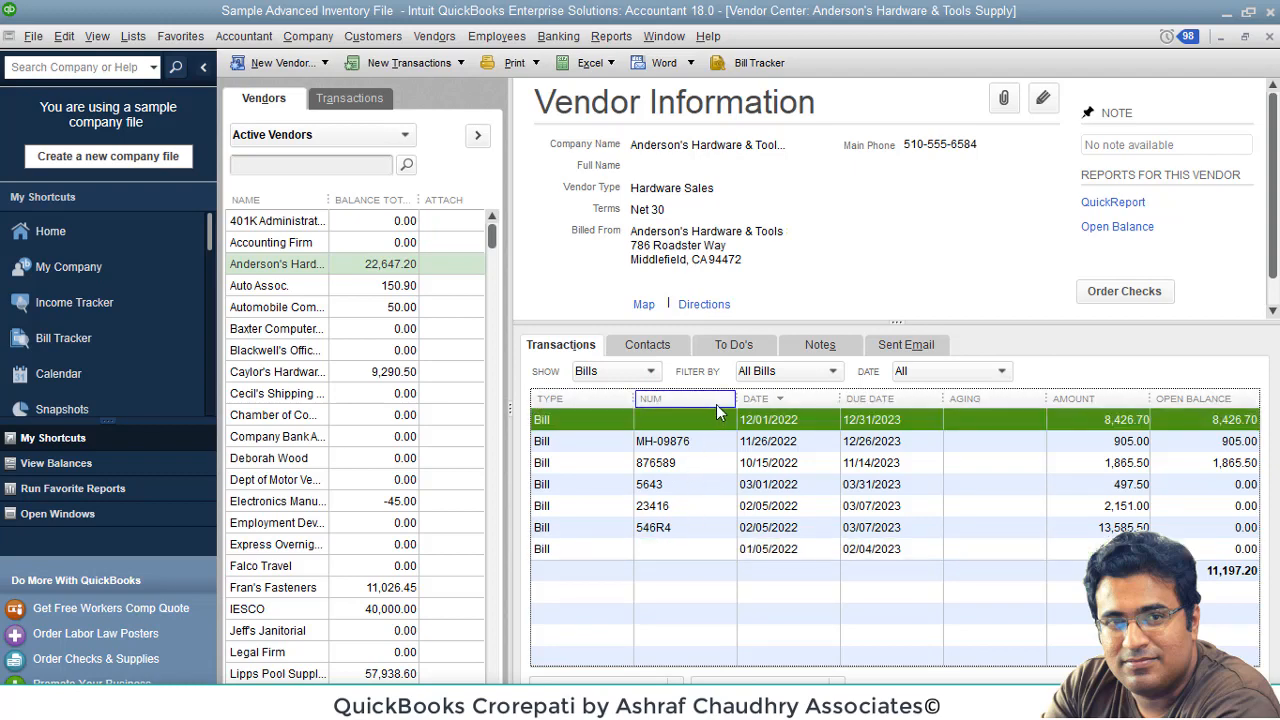
Step: Filter the vendor's bills to show only overdue bills
{"action": "left_click", "coordinate": [767, 372]}
{"action": "left_click", "coordinate": [767, 372]}
{"action": "left_click", "coordinate": [768, 372]}
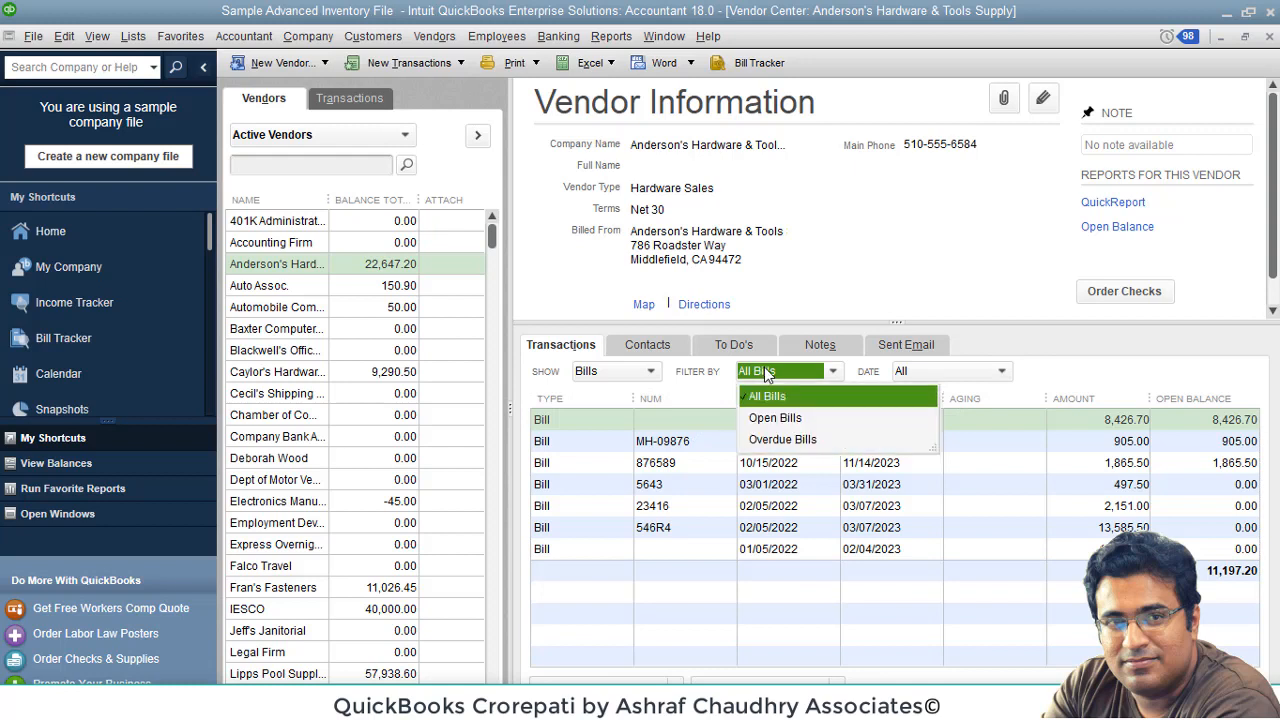
{"action": "left_click", "coordinate": [746, 372]}
{"action": "left_click", "coordinate": [746, 372]}
{"action": "left_click", "coordinate": [790, 446]}
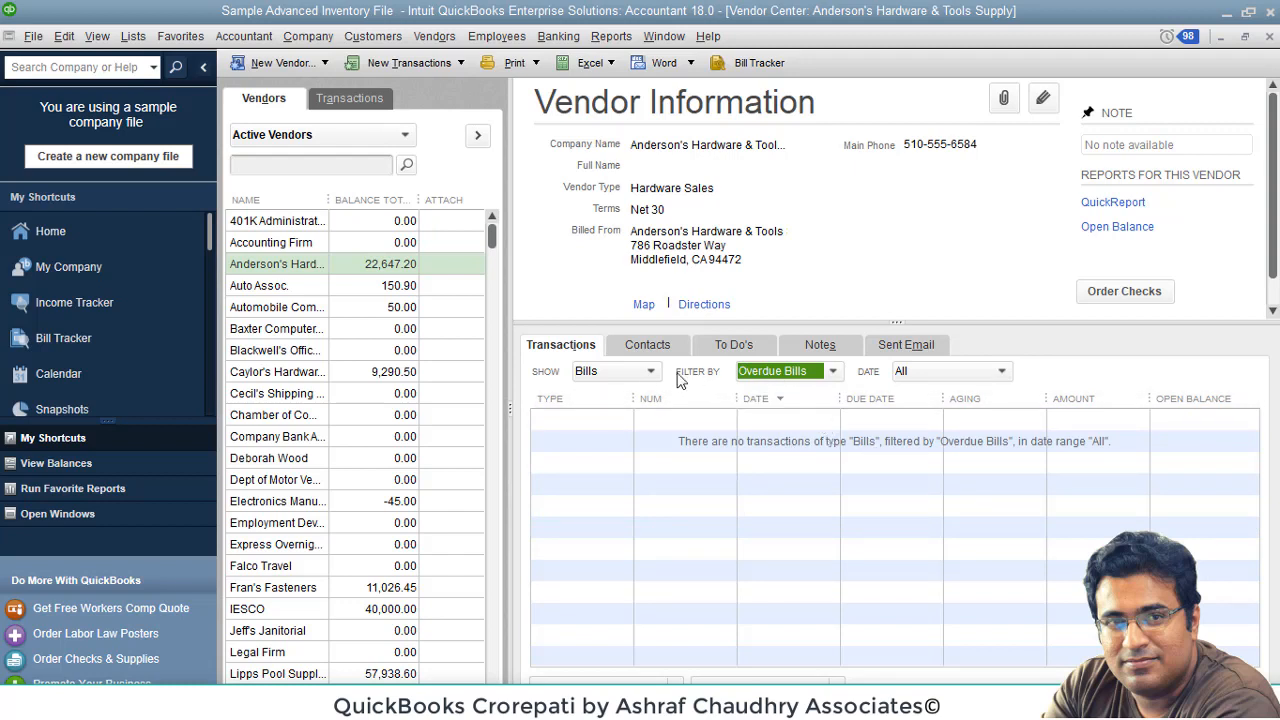
Step: Review all of the vendor's transactions for all dates and close the Vendor Center
{"action": "left_click", "coordinate": [638, 372]}
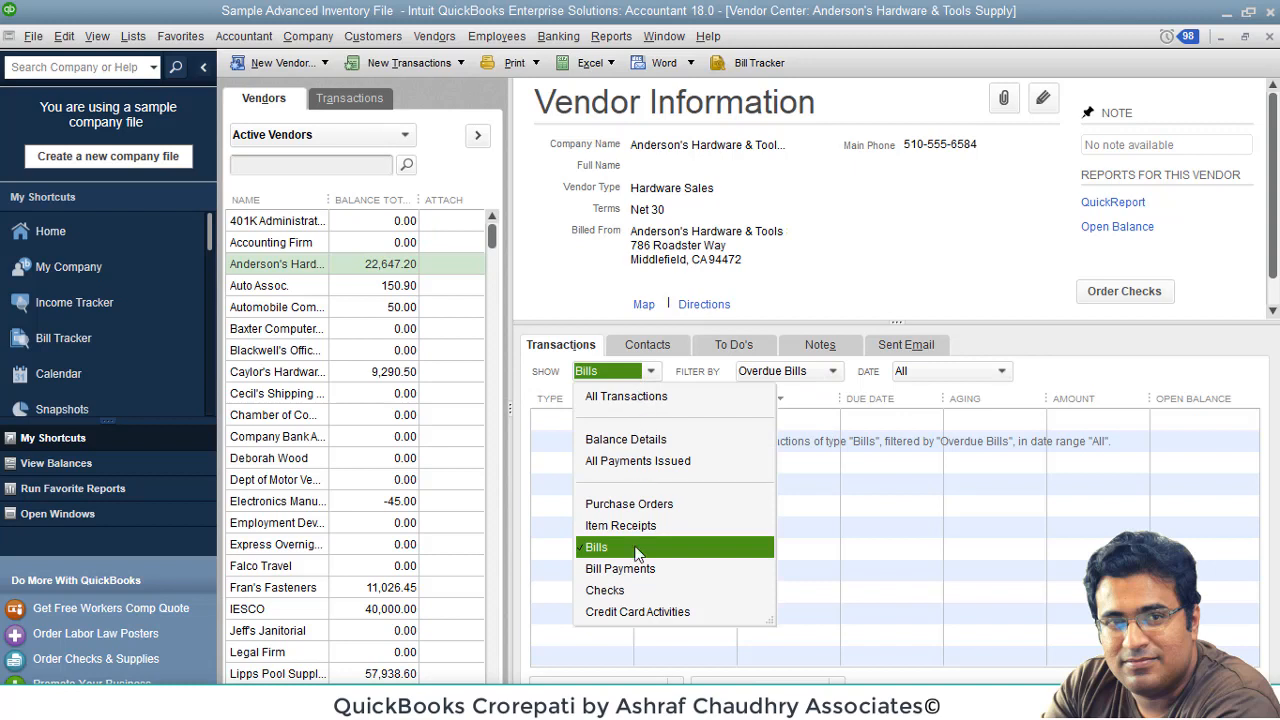
{"action": "left_click", "coordinate": [655, 397]}
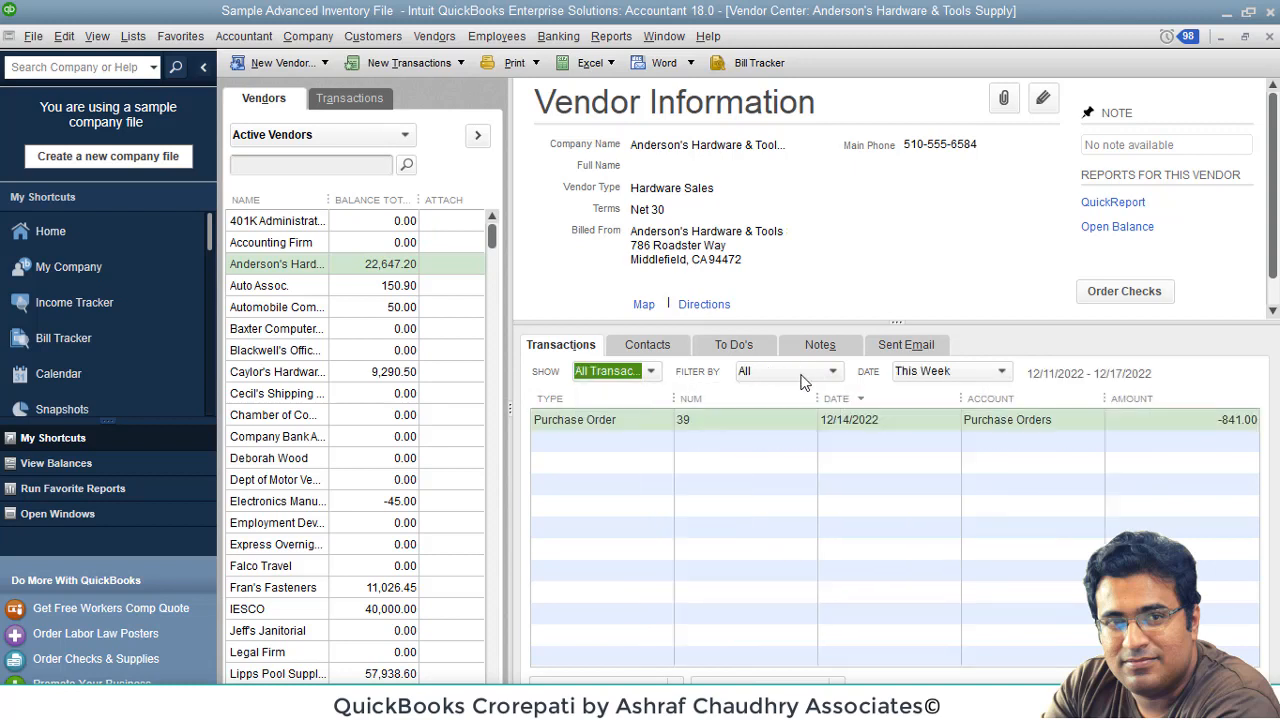
{"action": "left_click", "coordinate": [977, 371]}
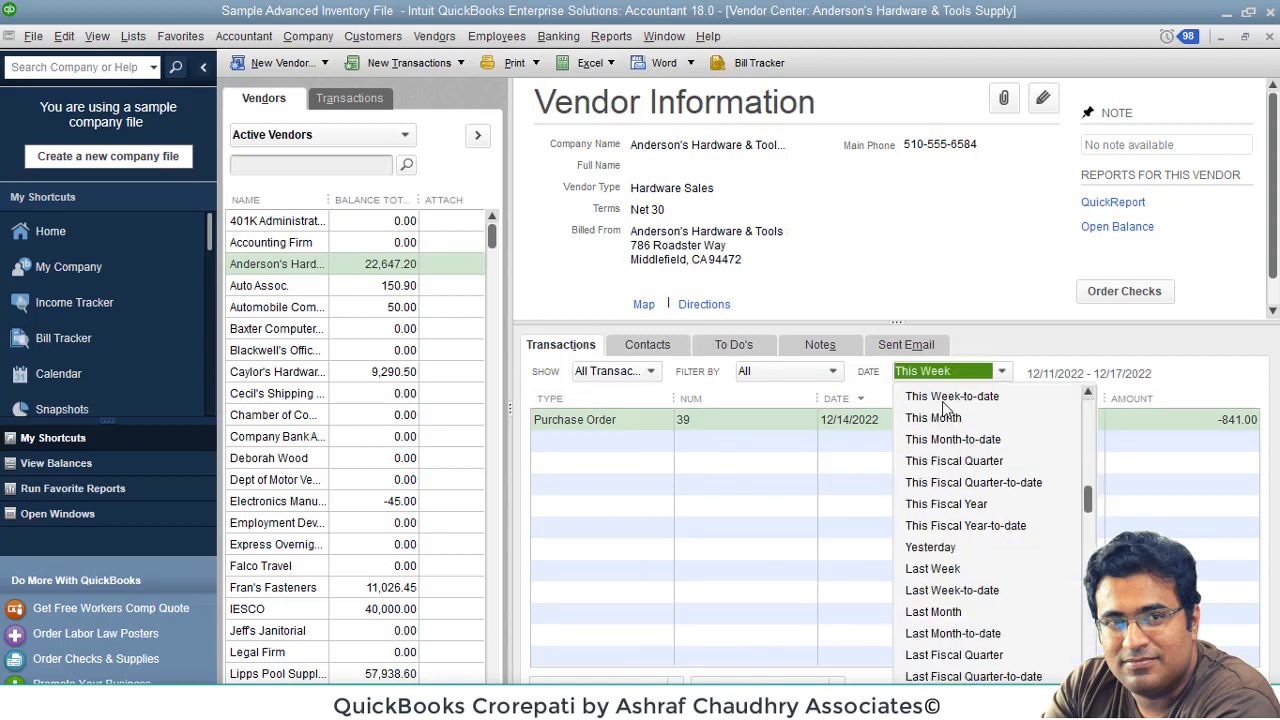
{"action": "left_click_drag", "start_coordinate": [1092, 505], "coordinate": [1088, 428]}
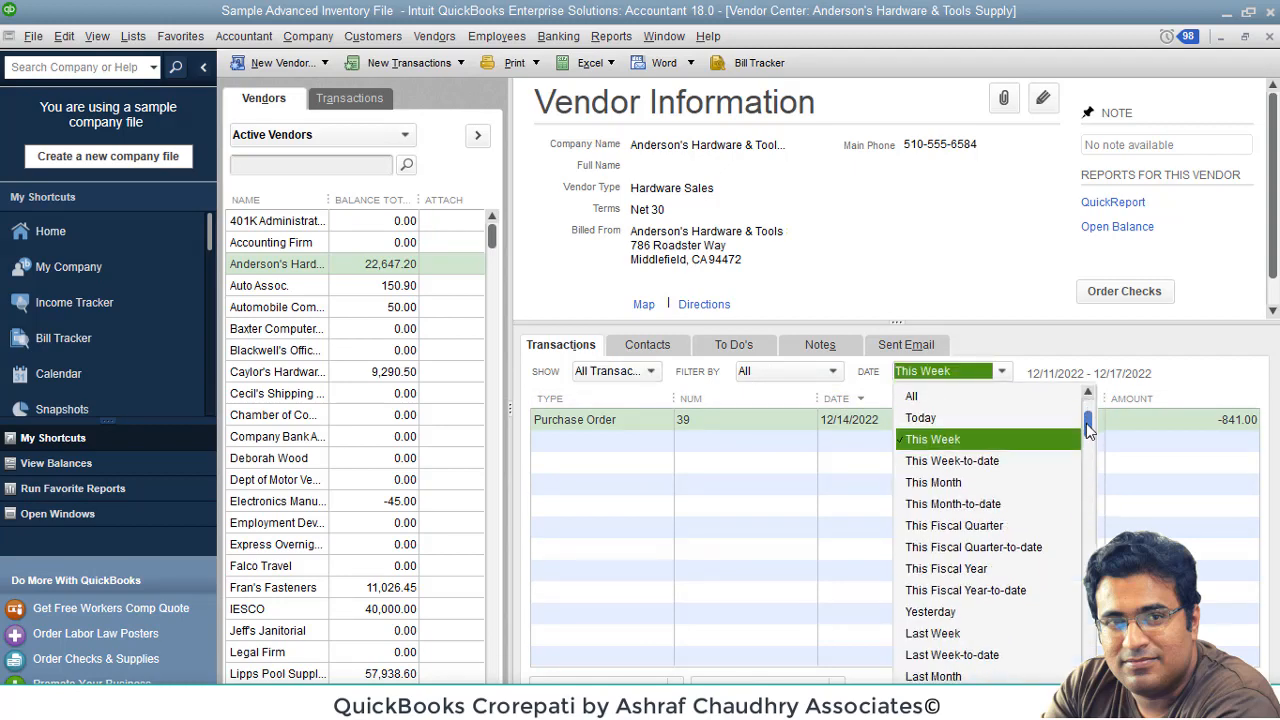
{"action": "left_click", "coordinate": [1001, 398]}
{"action": "scroll", "coordinate": [1068, 457], "scroll_direction": "down", "scroll_amount": 3}
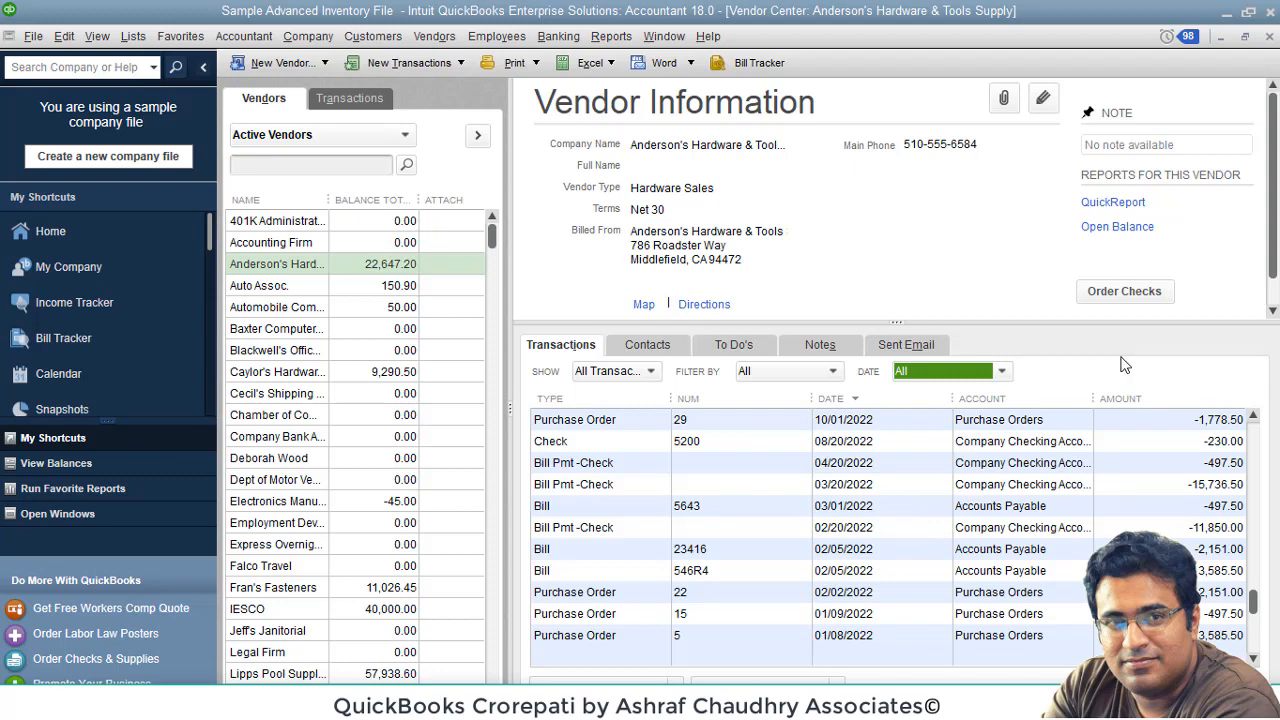
{"action": "left_click", "coordinate": [1269, 36]}
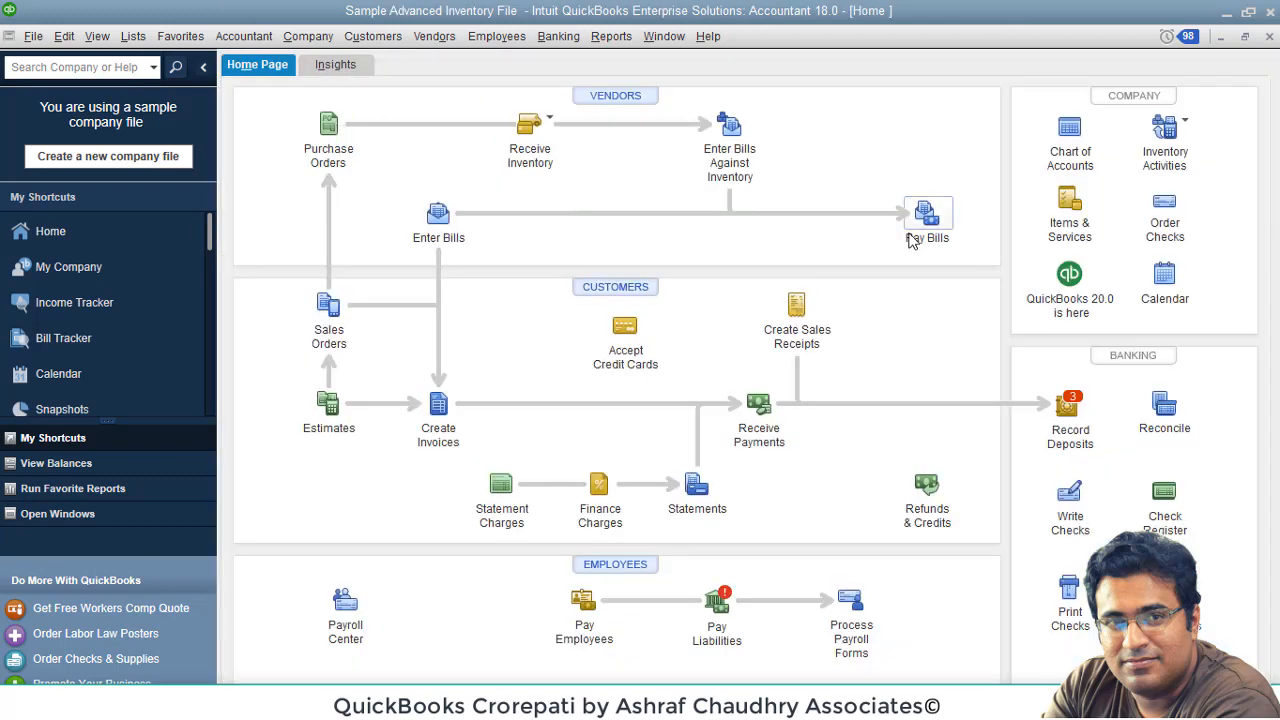
Step: Reopen the Vendor Center and review the vendor balances in the Vendor Balance Summary report, closing the report when done
{"action": "left_click", "coordinate": [615, 100]}
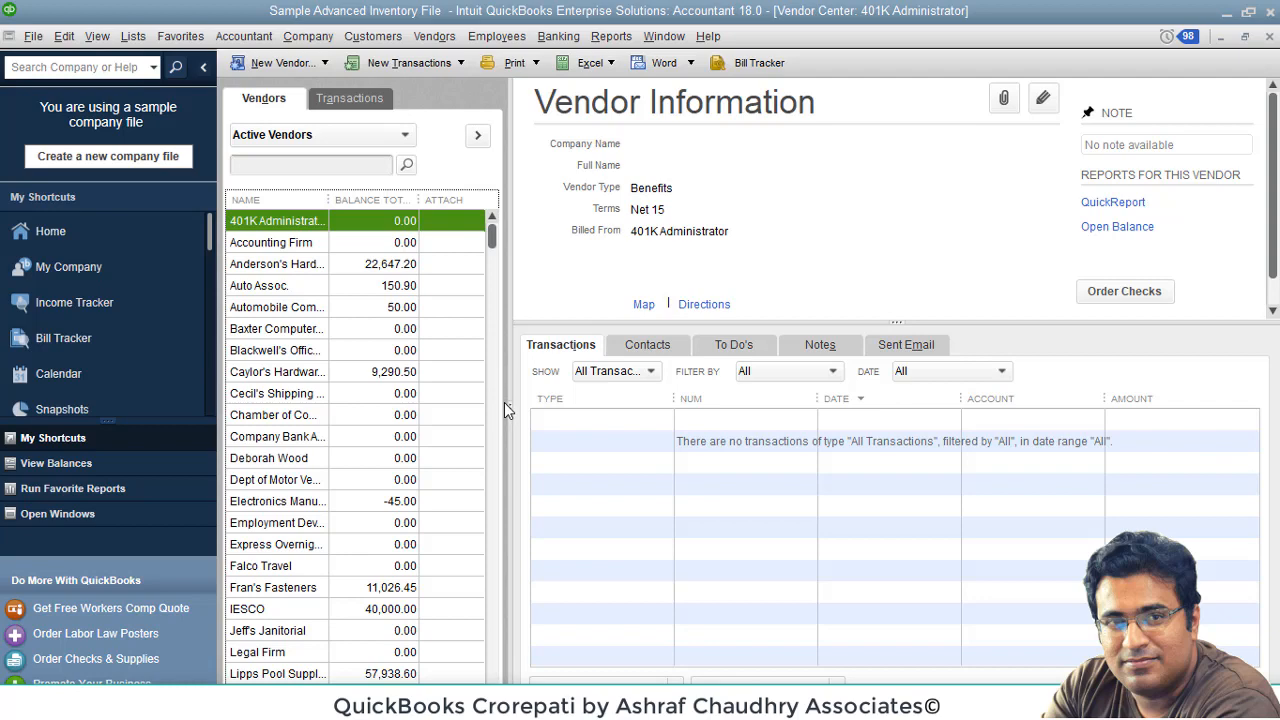
{"action": "left_click", "coordinate": [611, 36]}
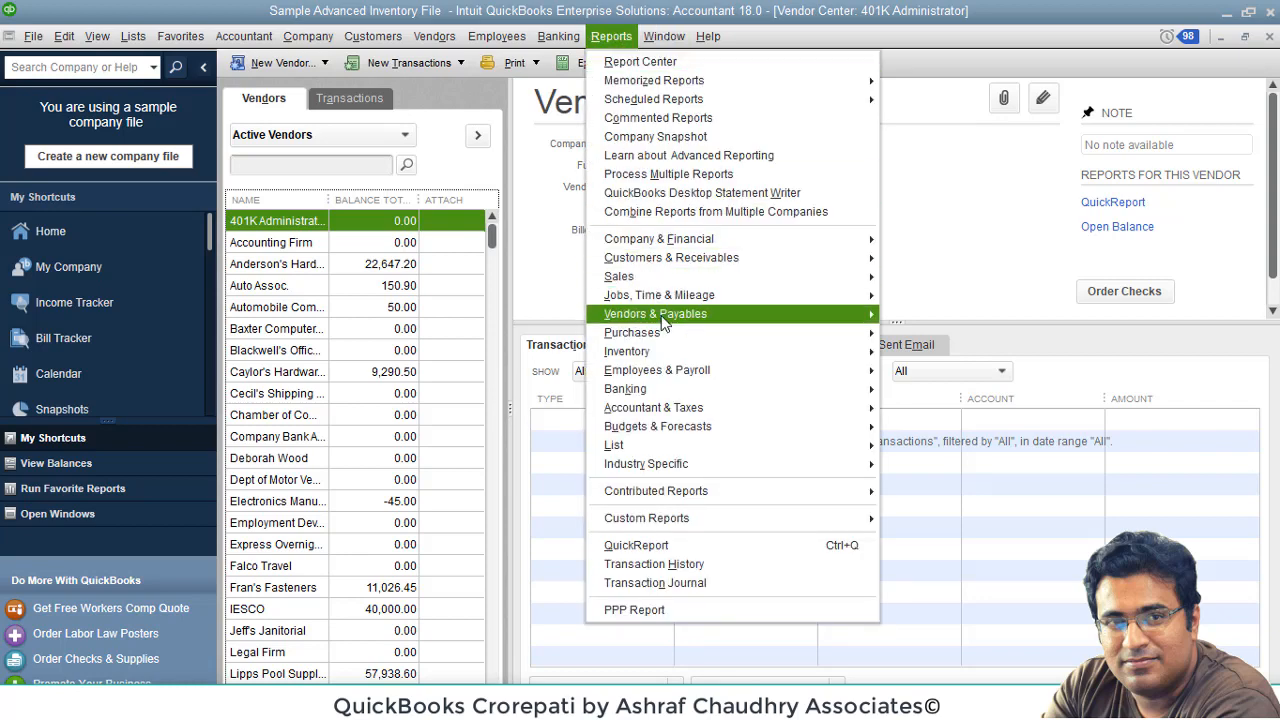
{"action": "mouse_move", "coordinate": [734, 316]}
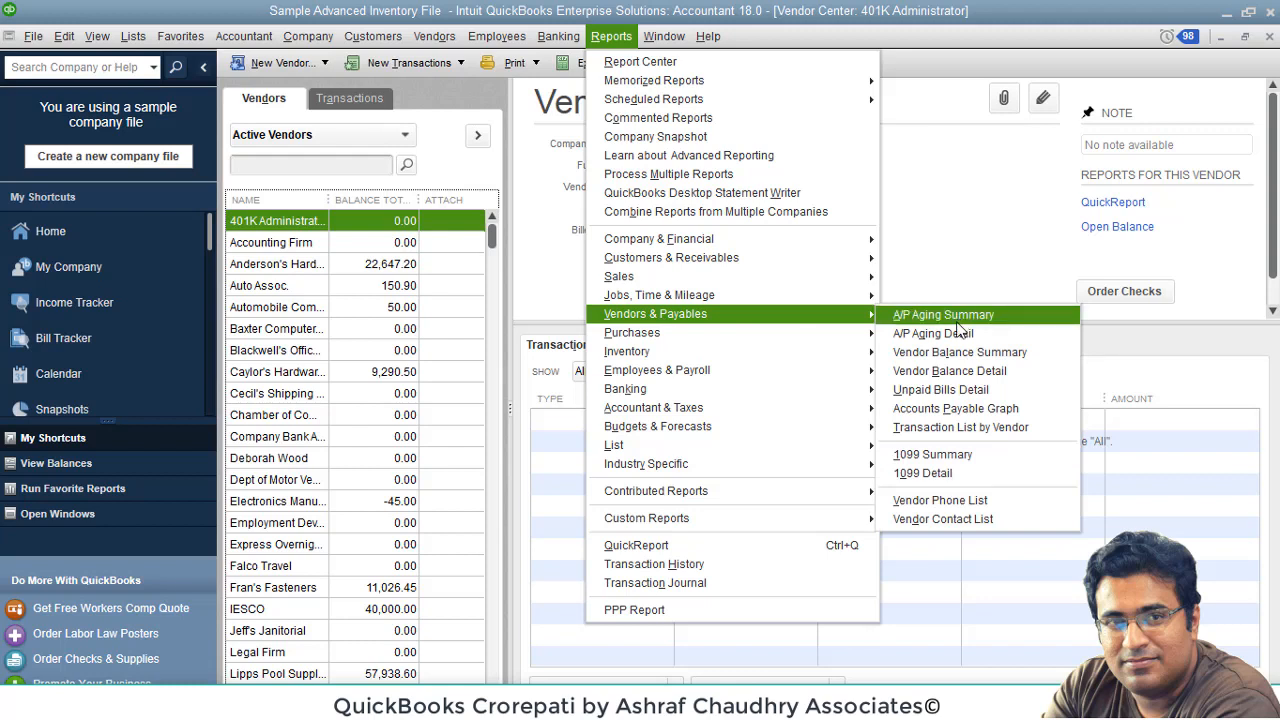
{"action": "left_click", "coordinate": [961, 360]}
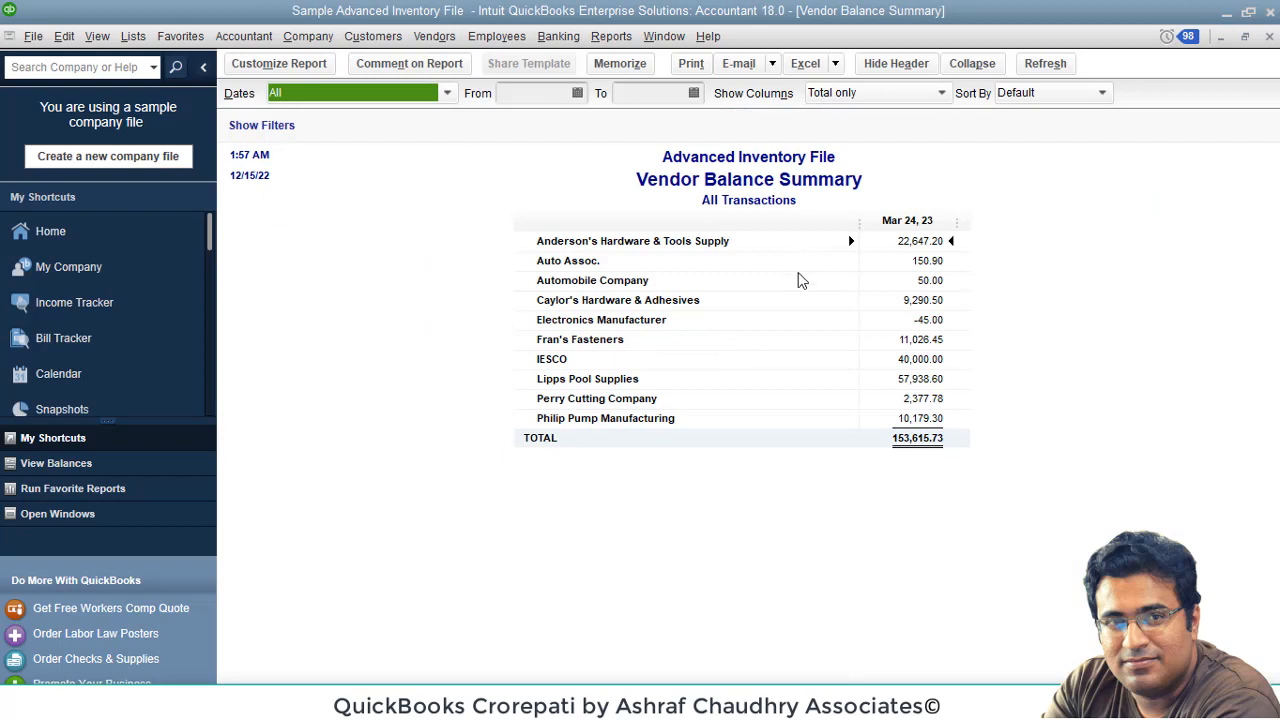
{"action": "left_click", "coordinate": [930, 400]}
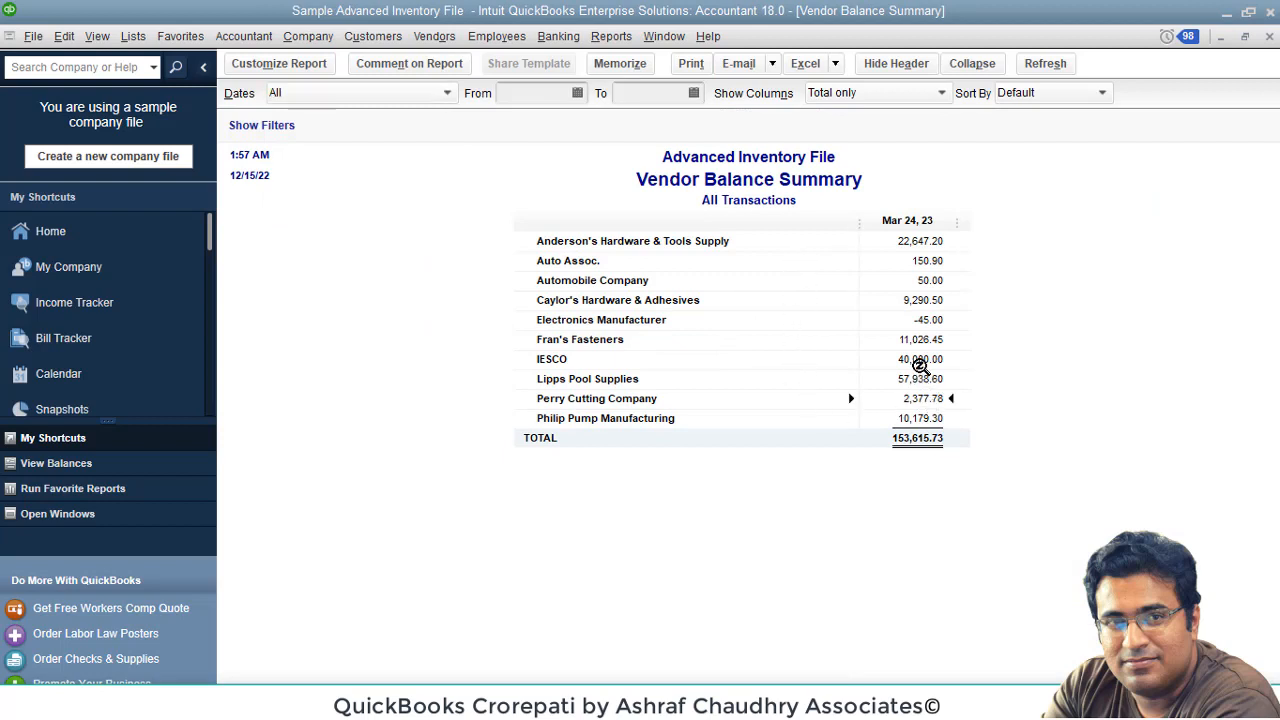
{"action": "left_click", "coordinate": [920, 364]}
{"action": "left_click", "coordinate": [1268, 38]}
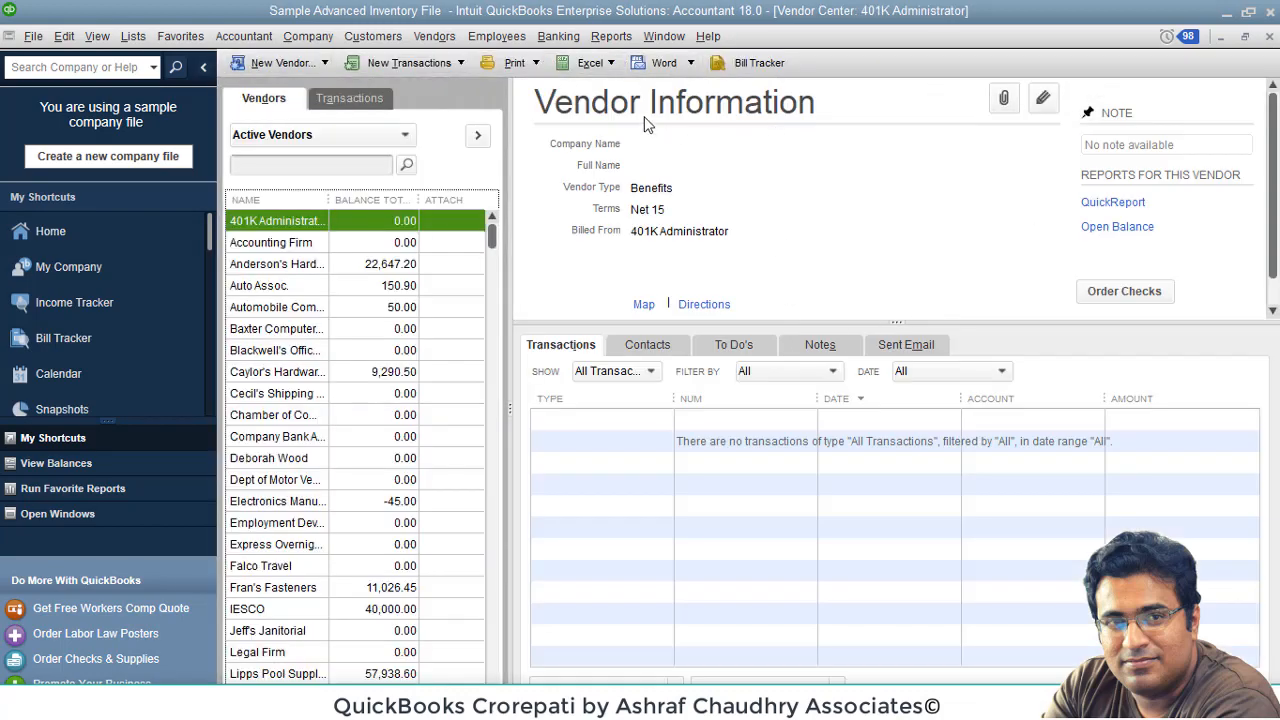
Step: Open the A/P Aging Summary report from the vendors and payables reports
{"action": "left_click", "coordinate": [621, 36]}
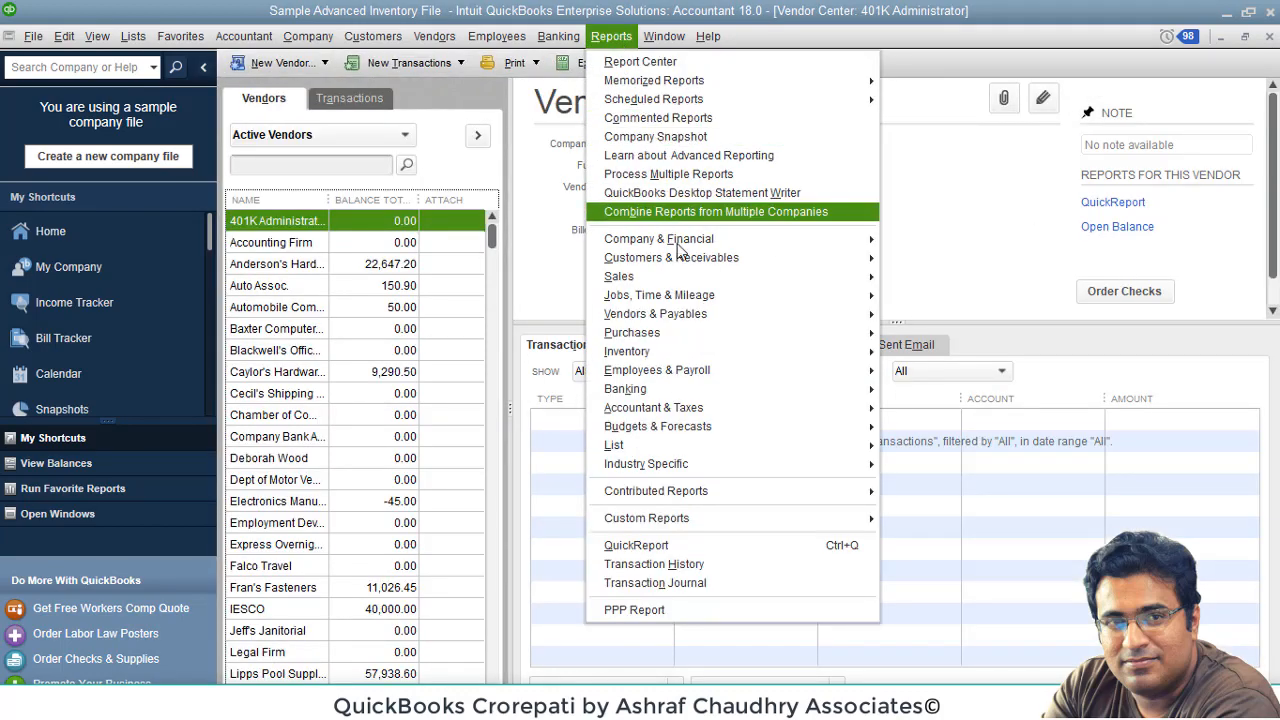
{"action": "mouse_move", "coordinate": [686, 314]}
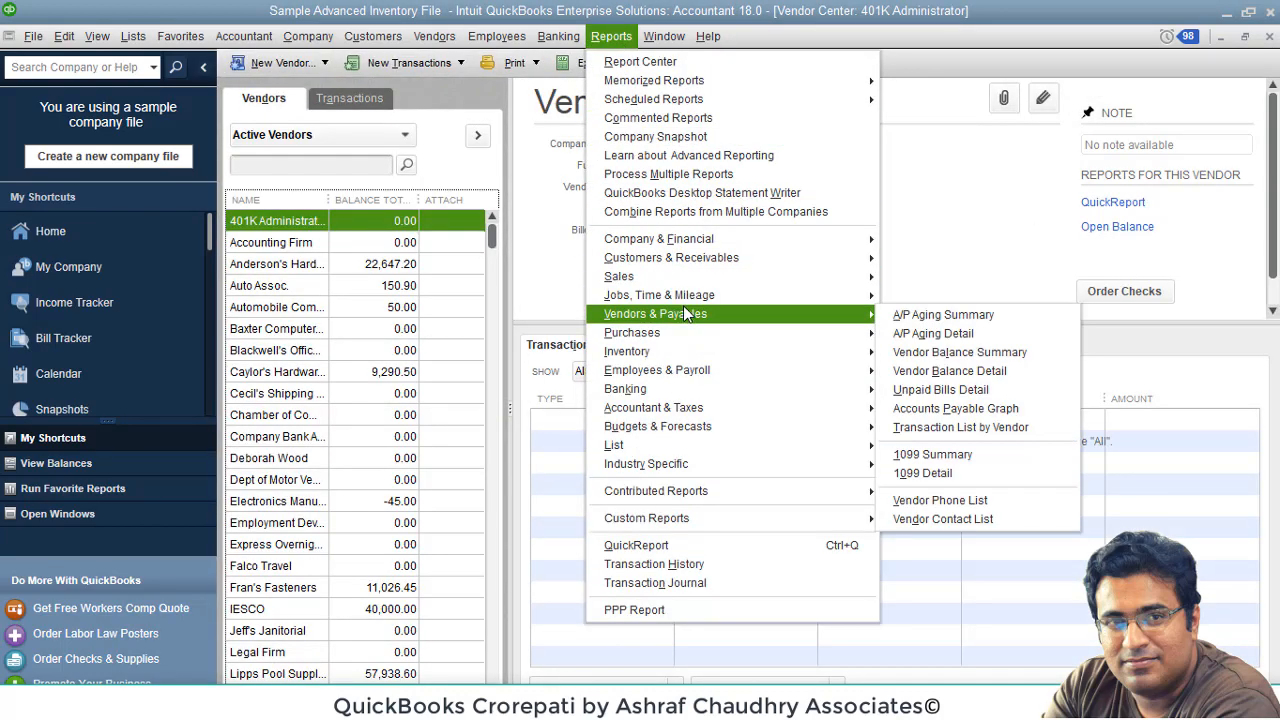
{"action": "left_click", "coordinate": [960, 315]}
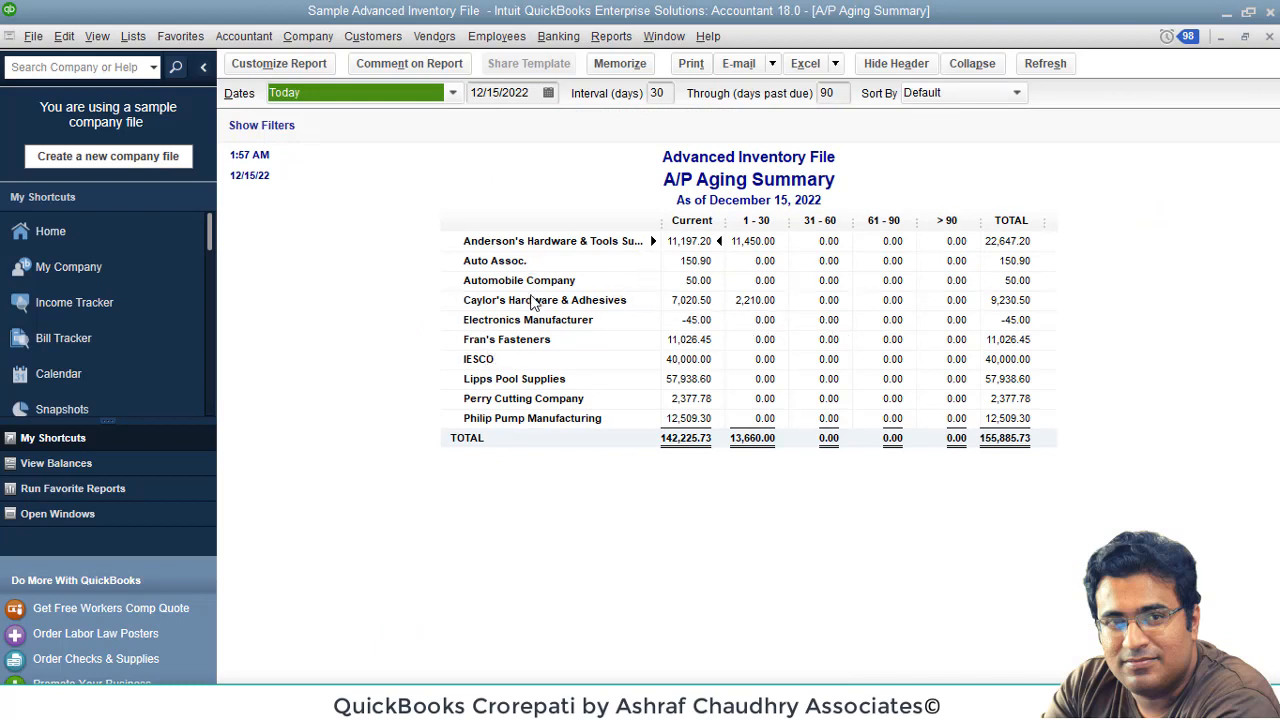
{"action": "left_click", "coordinate": [290, 704]}
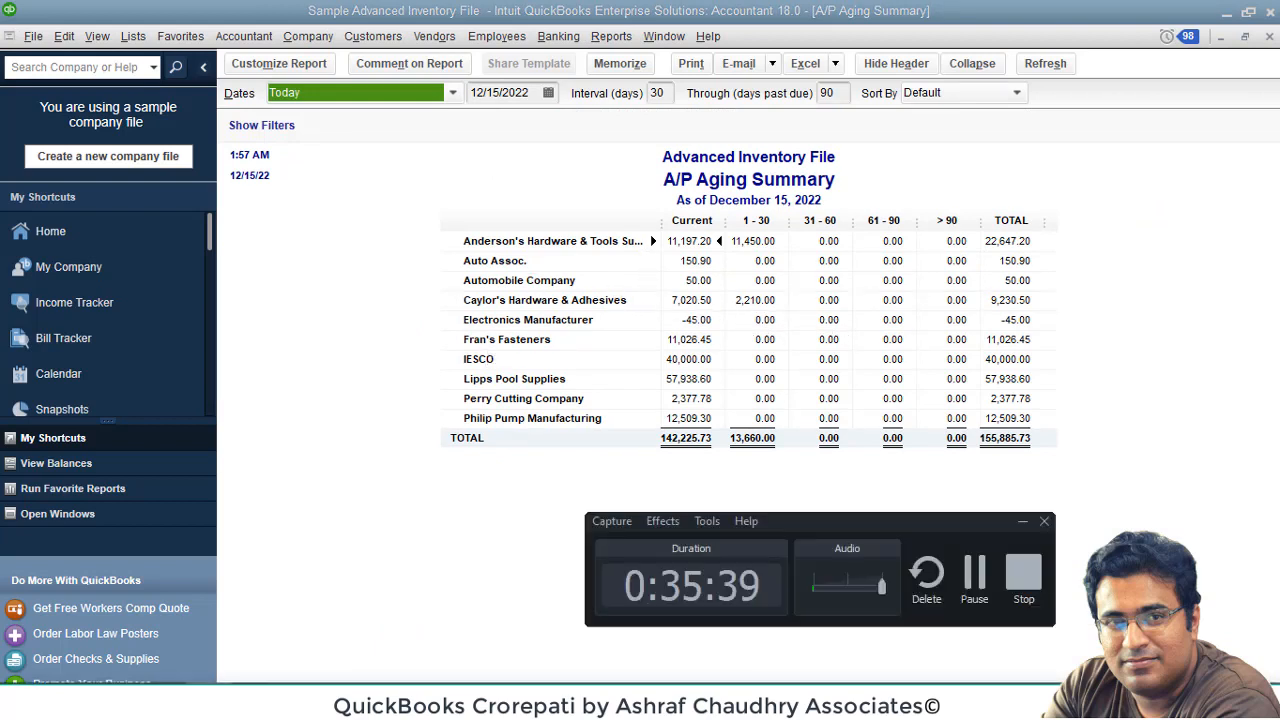
{"action": "left_click", "coordinate": [970, 590]}
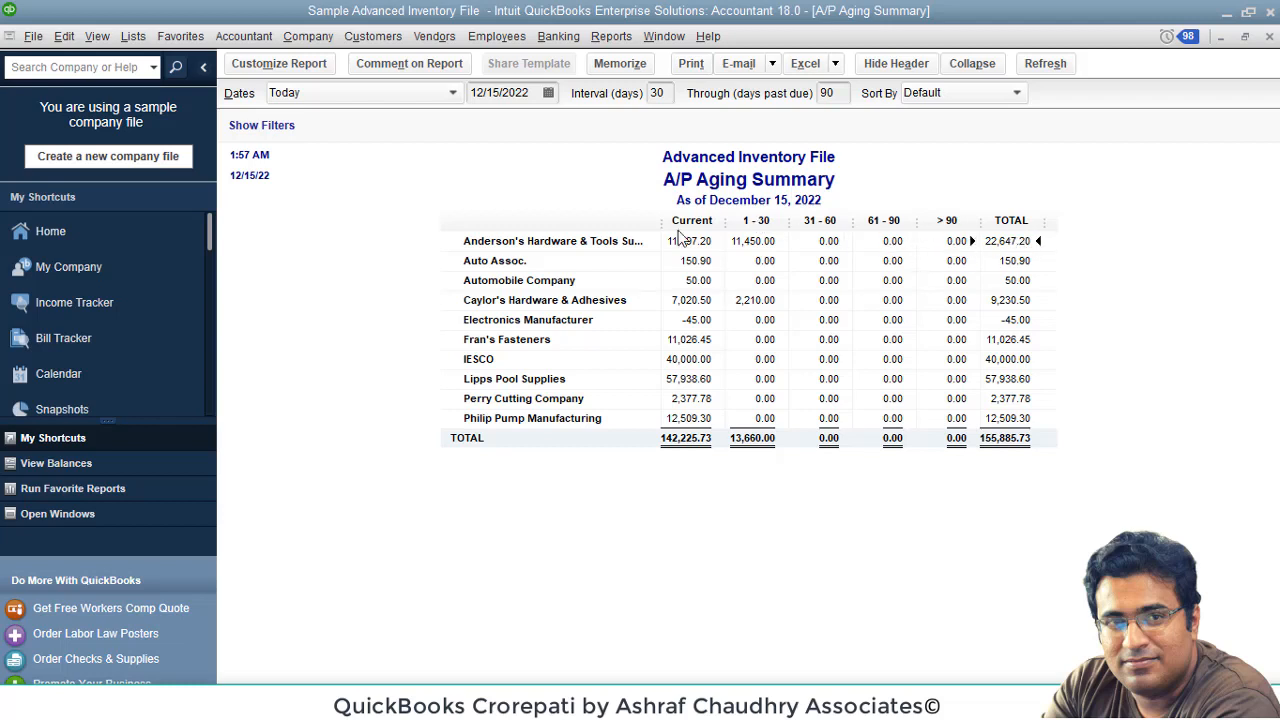
Step: Examine the transactions behind Anderson's Hardware & Tools Supply's total, including the 10/15/2022 bill, and return to the A/P Aging Summary
{"action": "double_click", "coordinate": [1000, 244]}
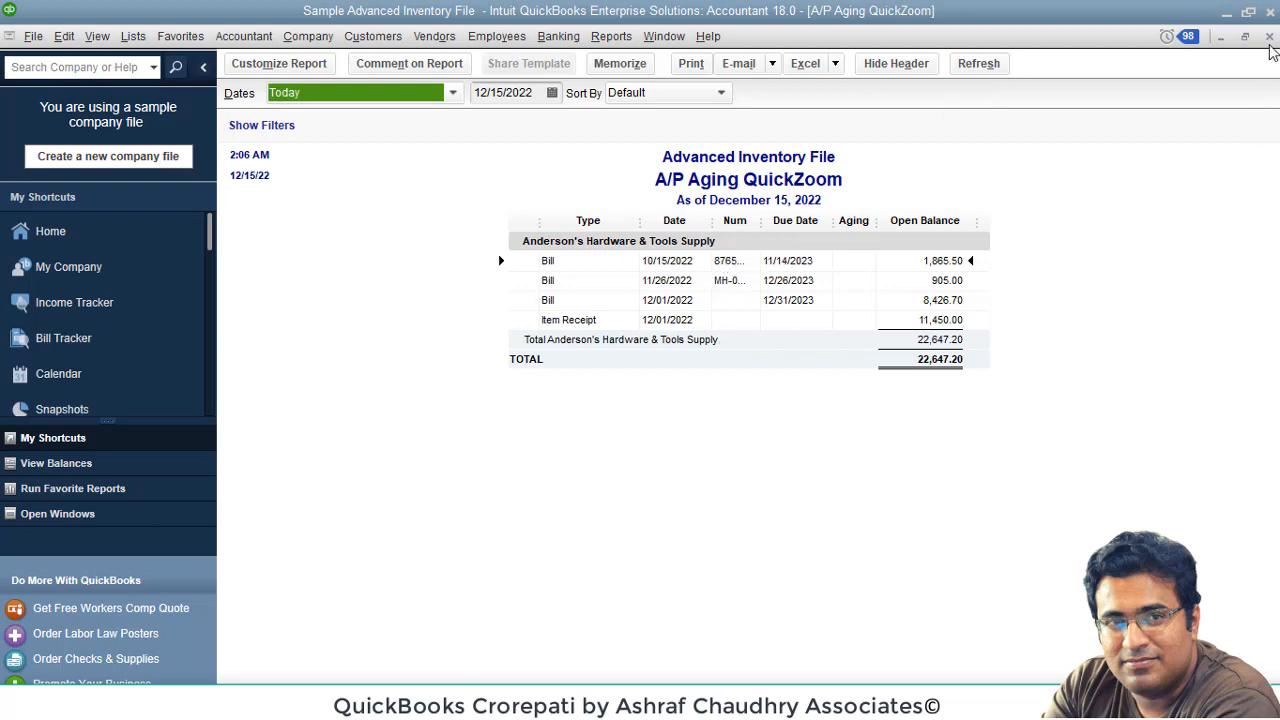
{"action": "left_click", "coordinate": [1269, 37]}
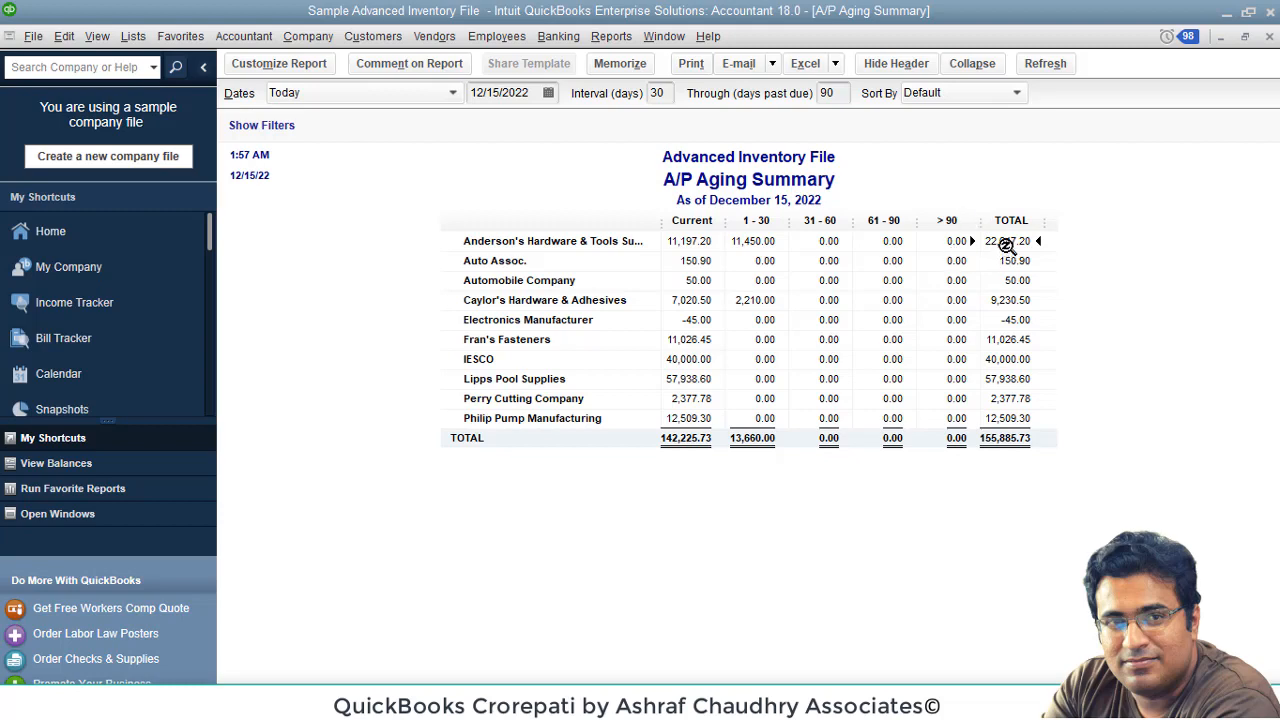
{"action": "double_click", "coordinate": [1007, 243]}
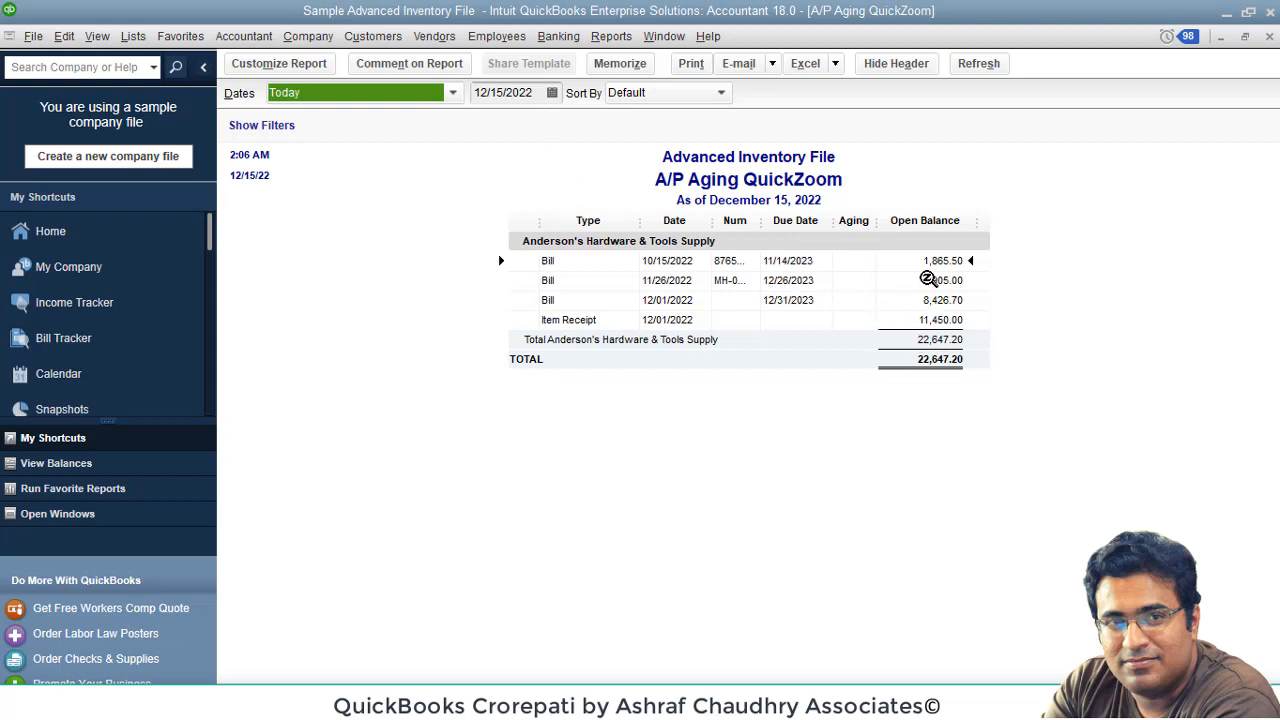
{"action": "double_click", "coordinate": [736, 261]}
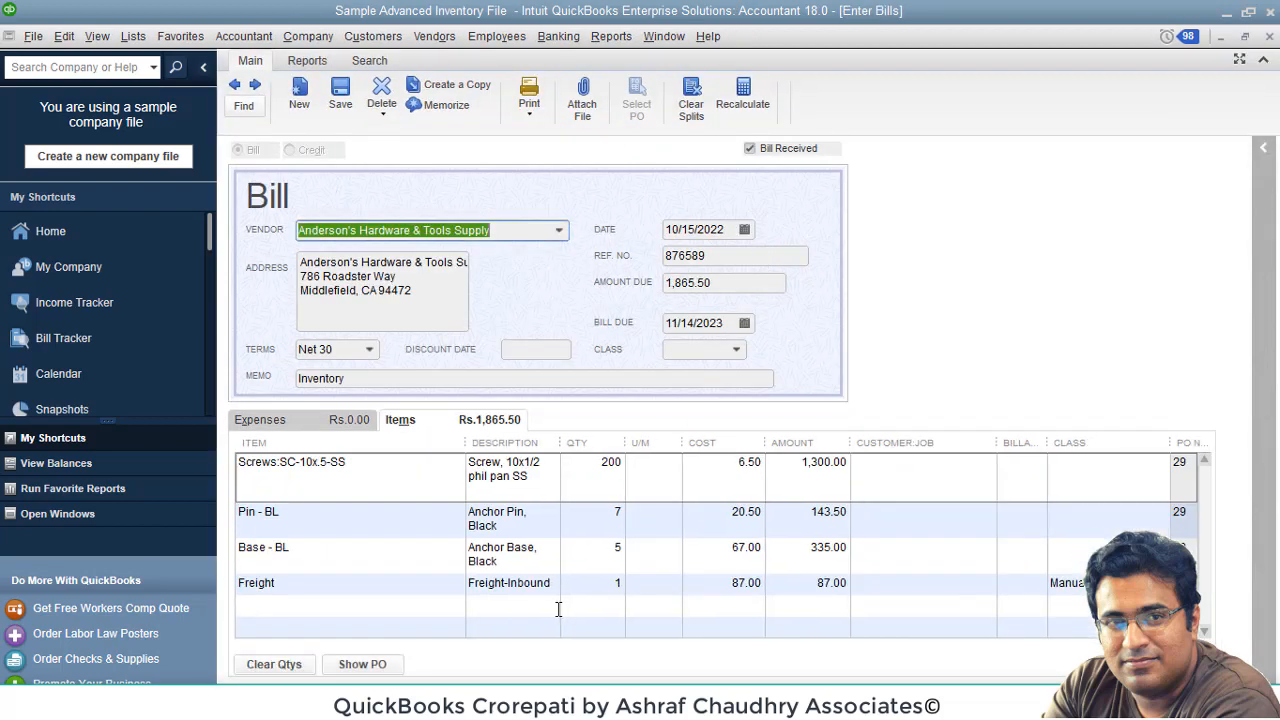
{"action": "left_click", "coordinate": [1269, 36]}
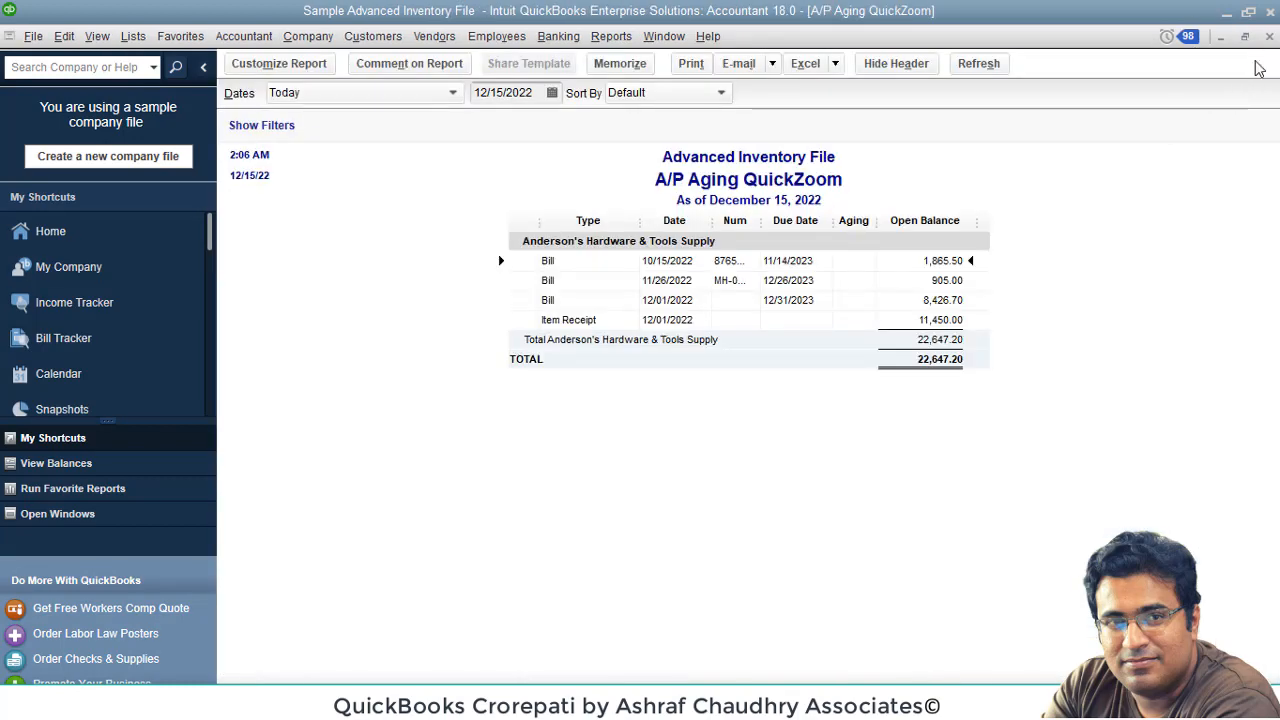
{"action": "left_click", "coordinate": [1269, 36]}
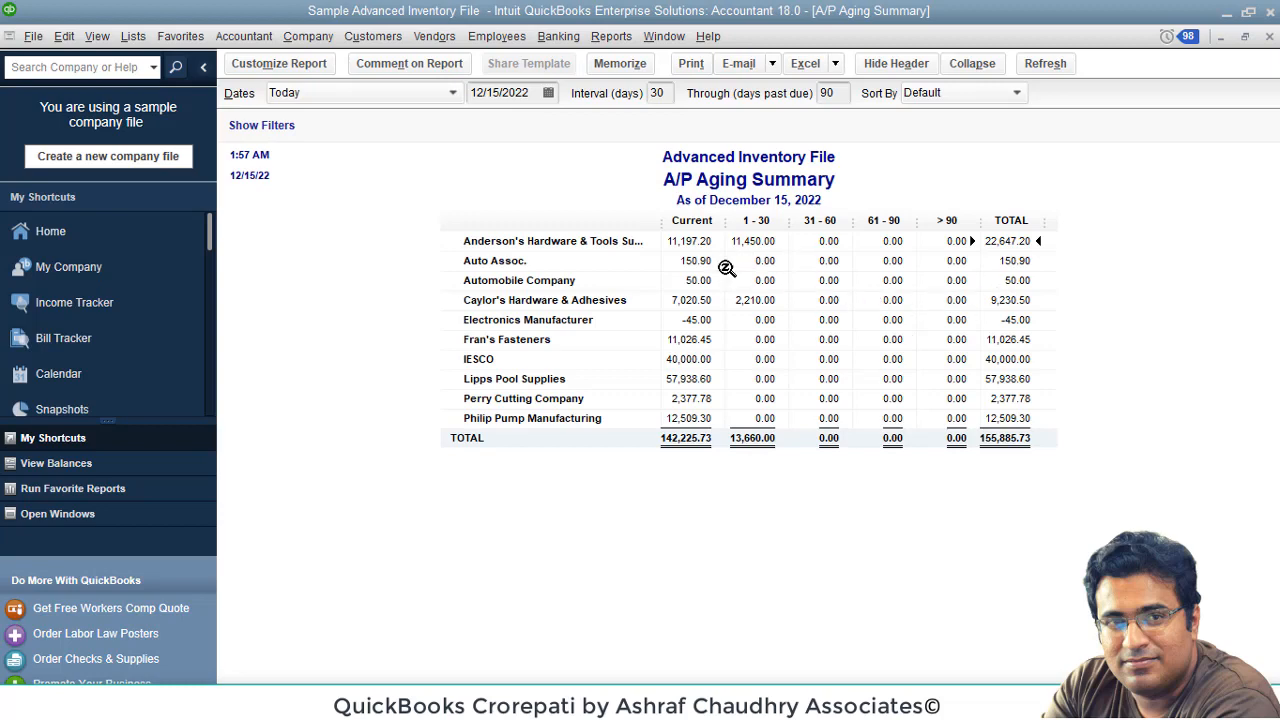
Step: Review the open bills by vendor in the Unpaid Bills Detail report, closing it and the A/P Aging Summary when done
{"action": "left_click", "coordinate": [611, 36]}
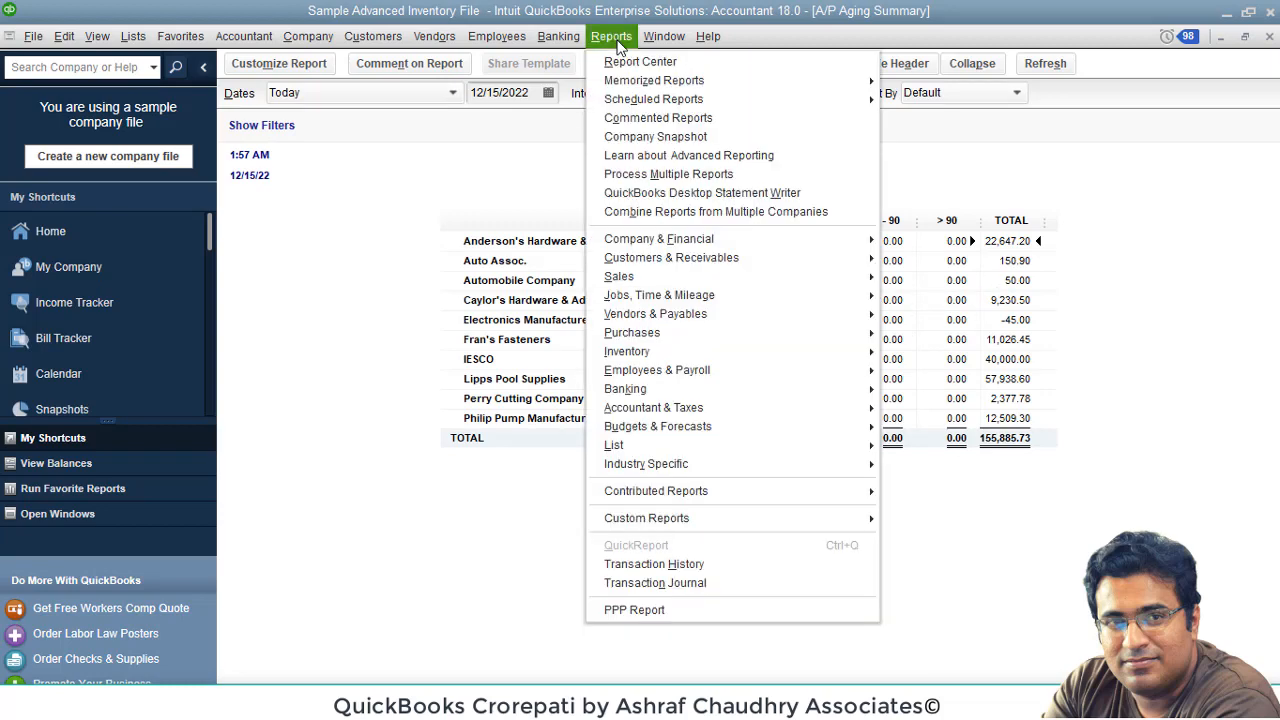
{"action": "mouse_move", "coordinate": [656, 315]}
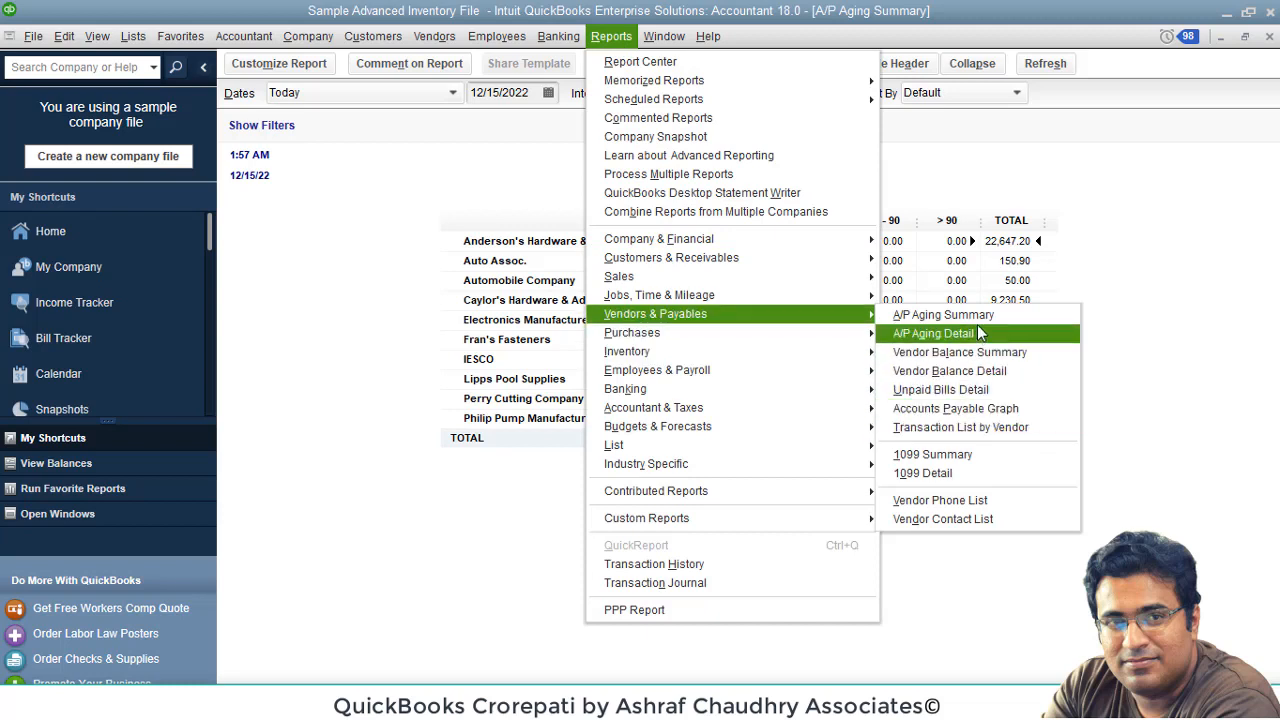
{"action": "left_click", "coordinate": [966, 390]}
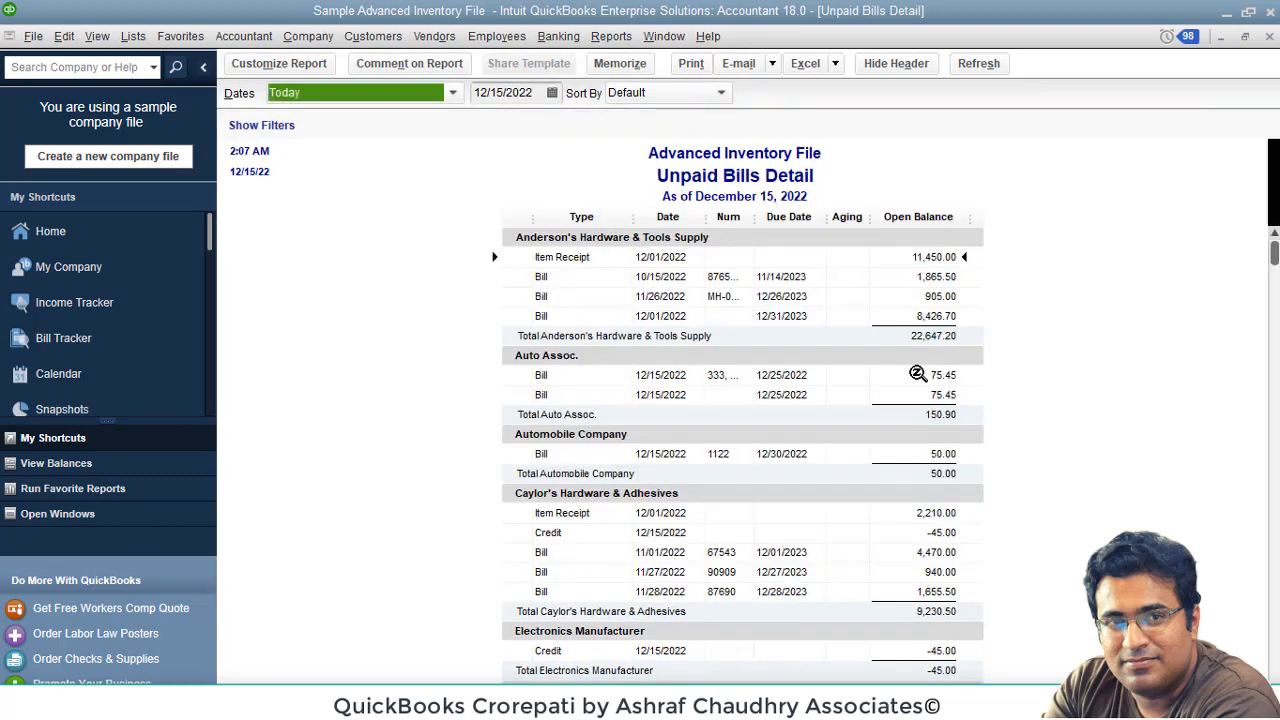
{"action": "scroll", "coordinate": [786, 371], "scroll_direction": "down", "scroll_amount": 10}
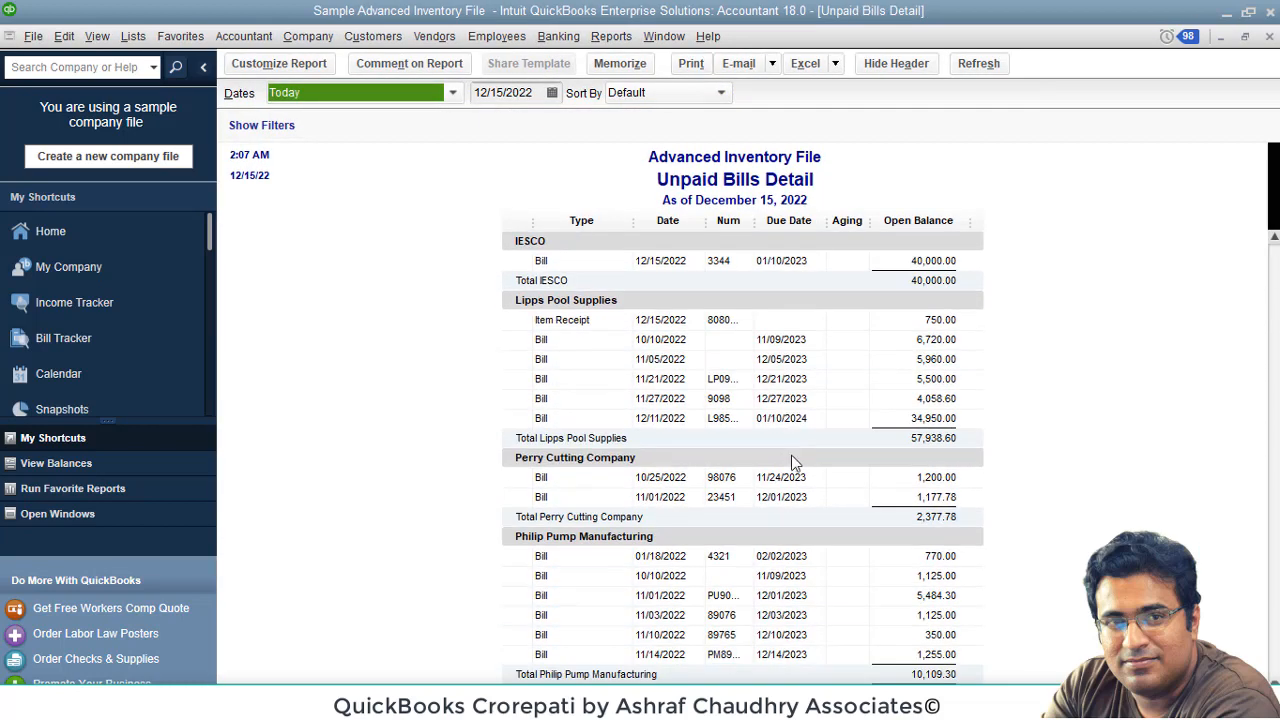
{"action": "scroll", "coordinate": [791, 455], "scroll_direction": "up", "scroll_amount": 10}
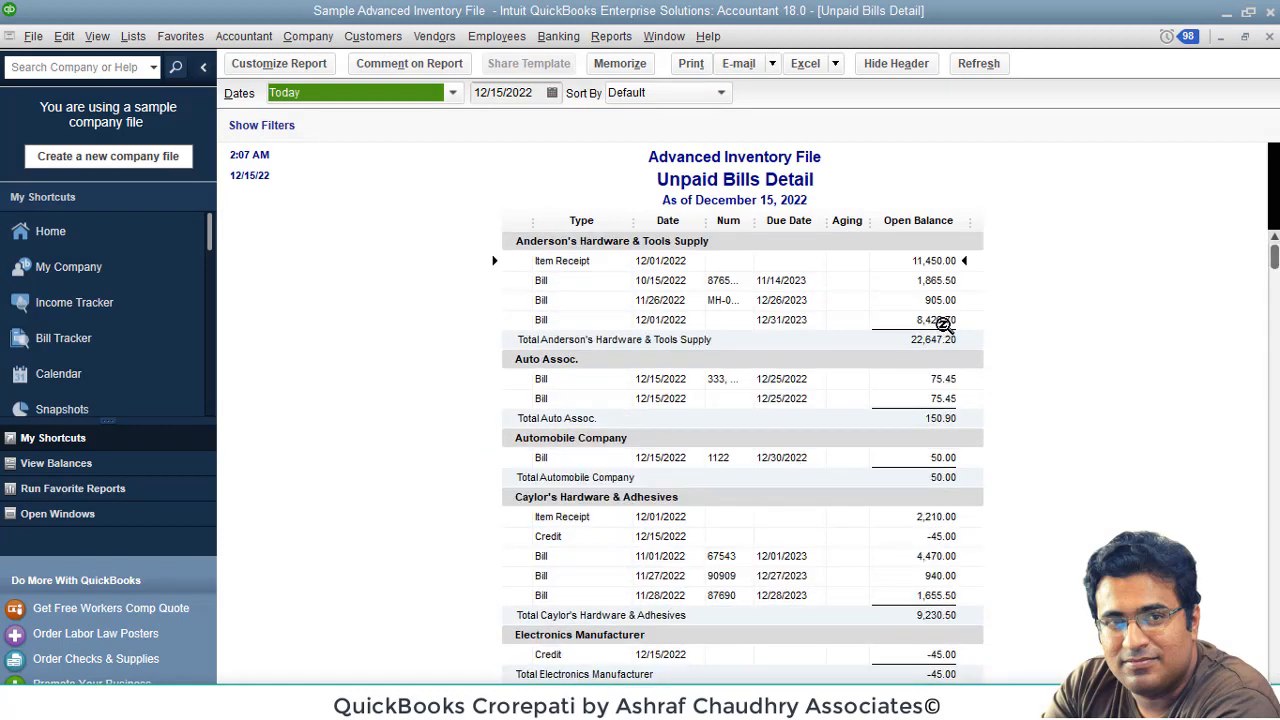
{"action": "left_click", "coordinate": [943, 320]}
{"action": "left_click", "coordinate": [945, 281]}
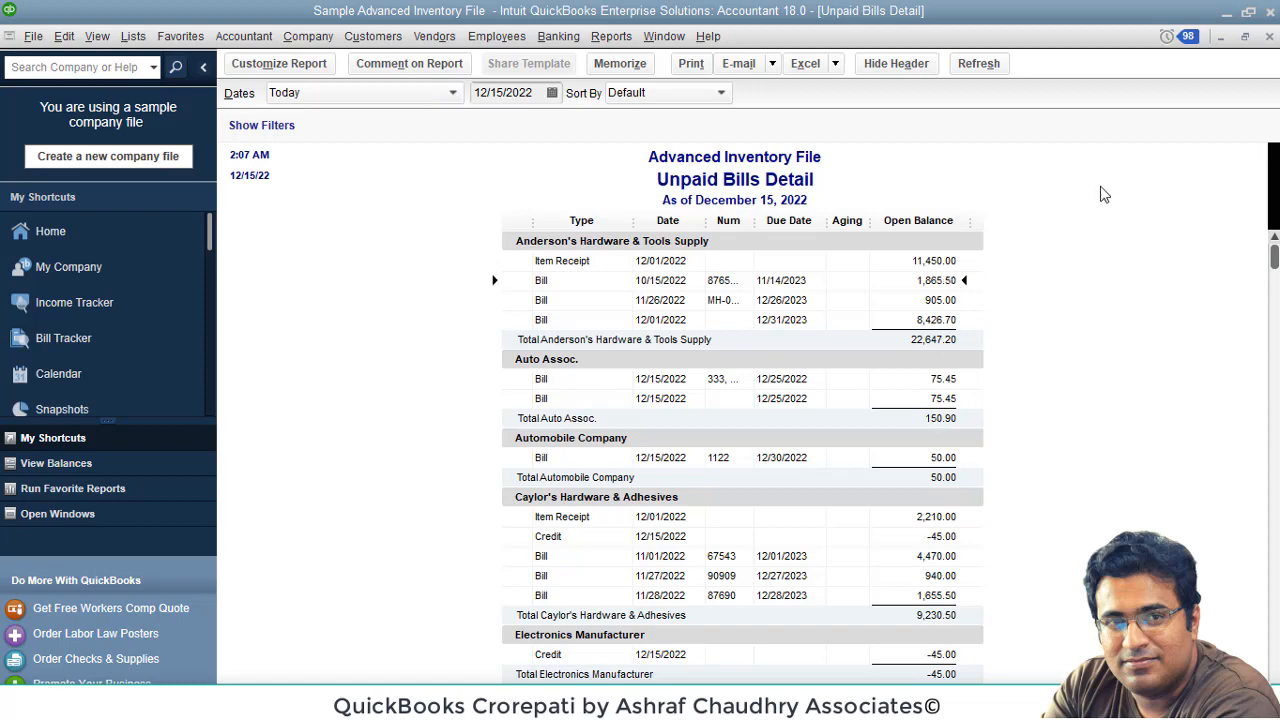
{"action": "left_click", "coordinate": [1270, 37]}
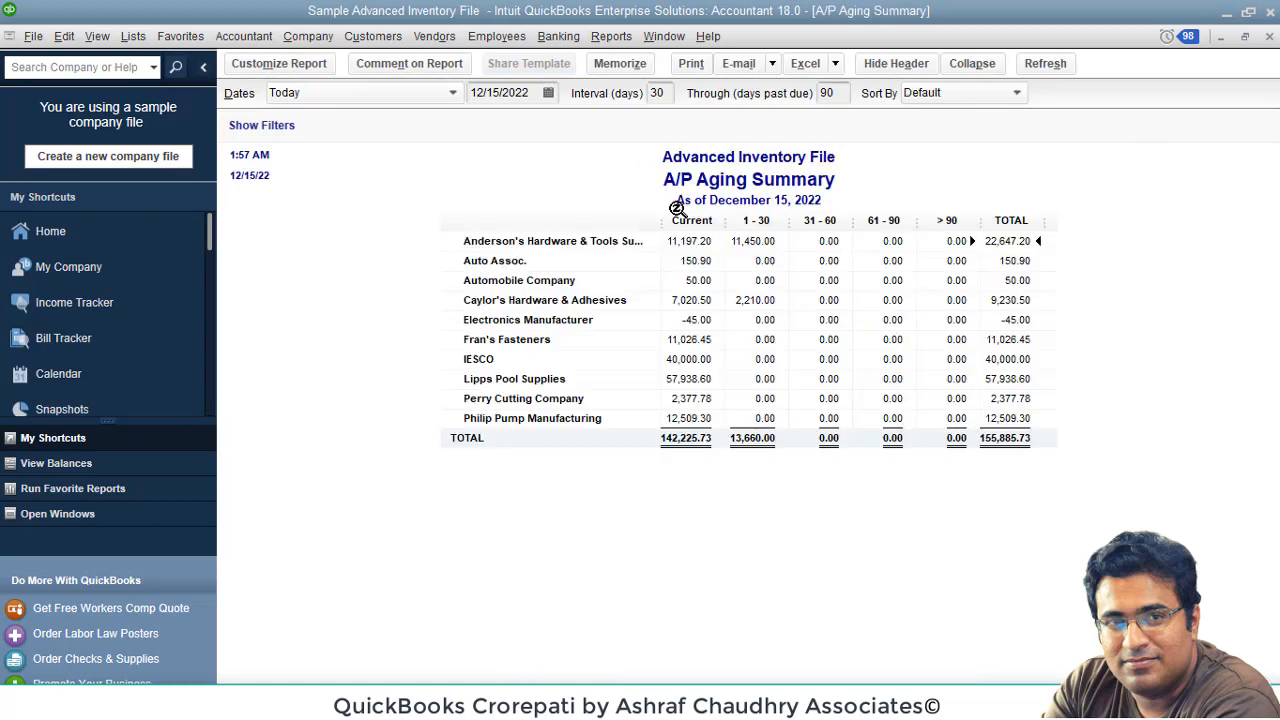
{"action": "left_click", "coordinate": [1270, 37]}
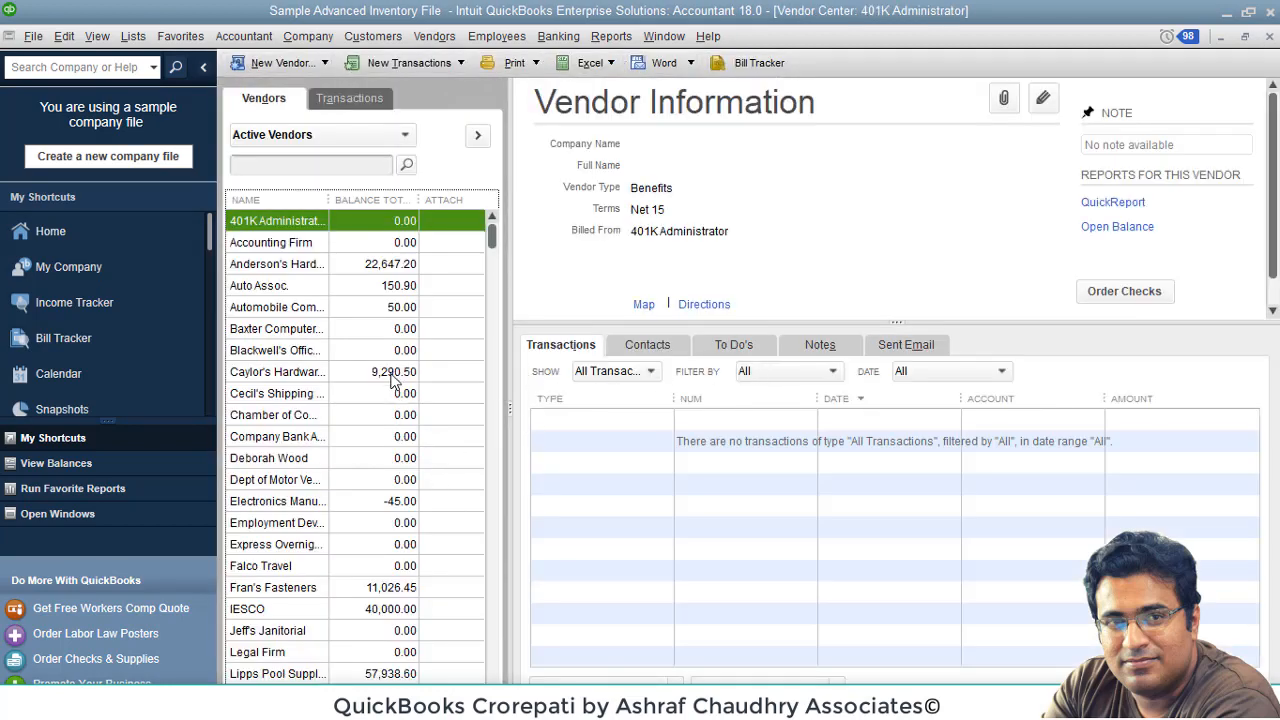
Step: Close and reopen the Vendor Center, and look over the available vendor commands
{"action": "left_click", "coordinate": [1270, 37]}
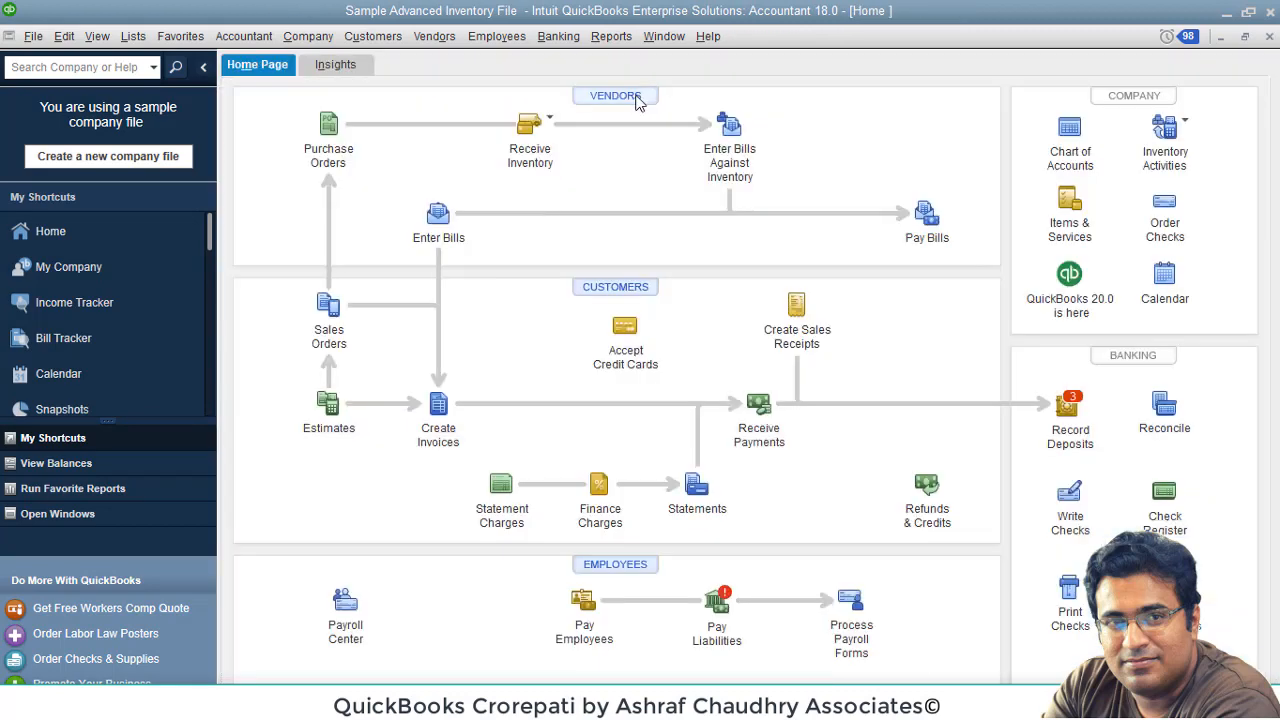
{"action": "left_click", "coordinate": [630, 99]}
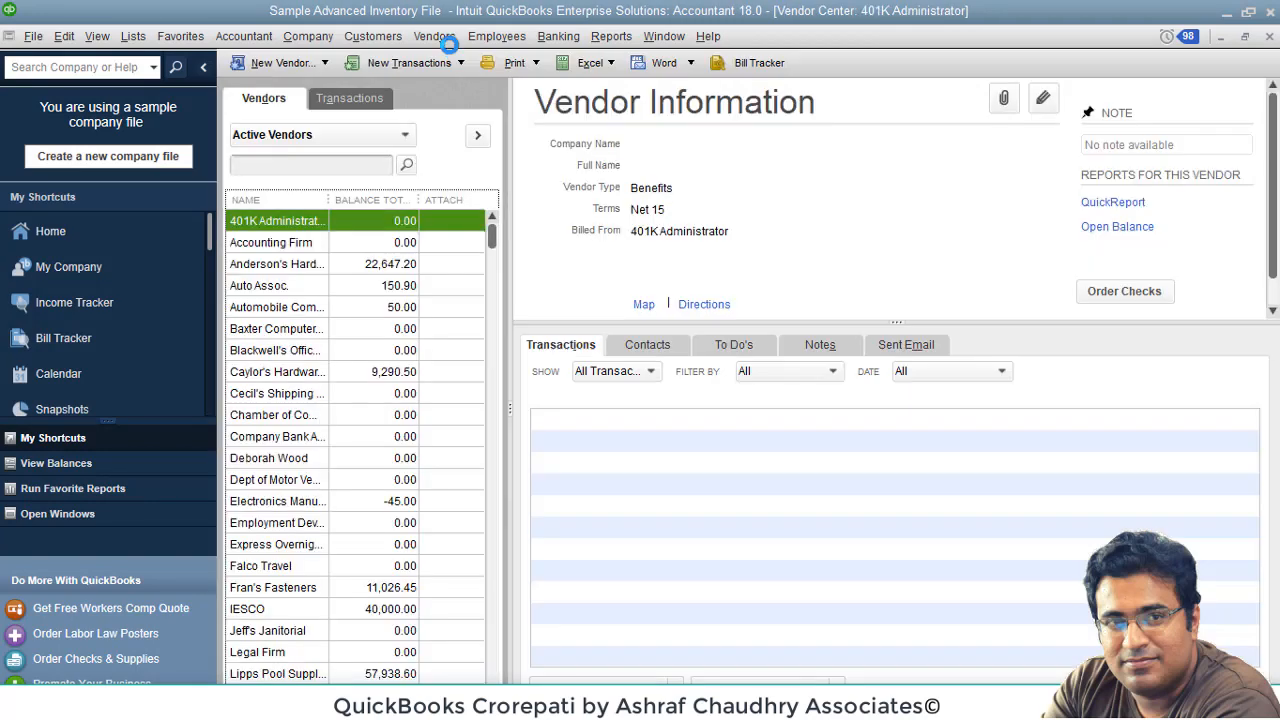
{"action": "left_click", "coordinate": [445, 40]}
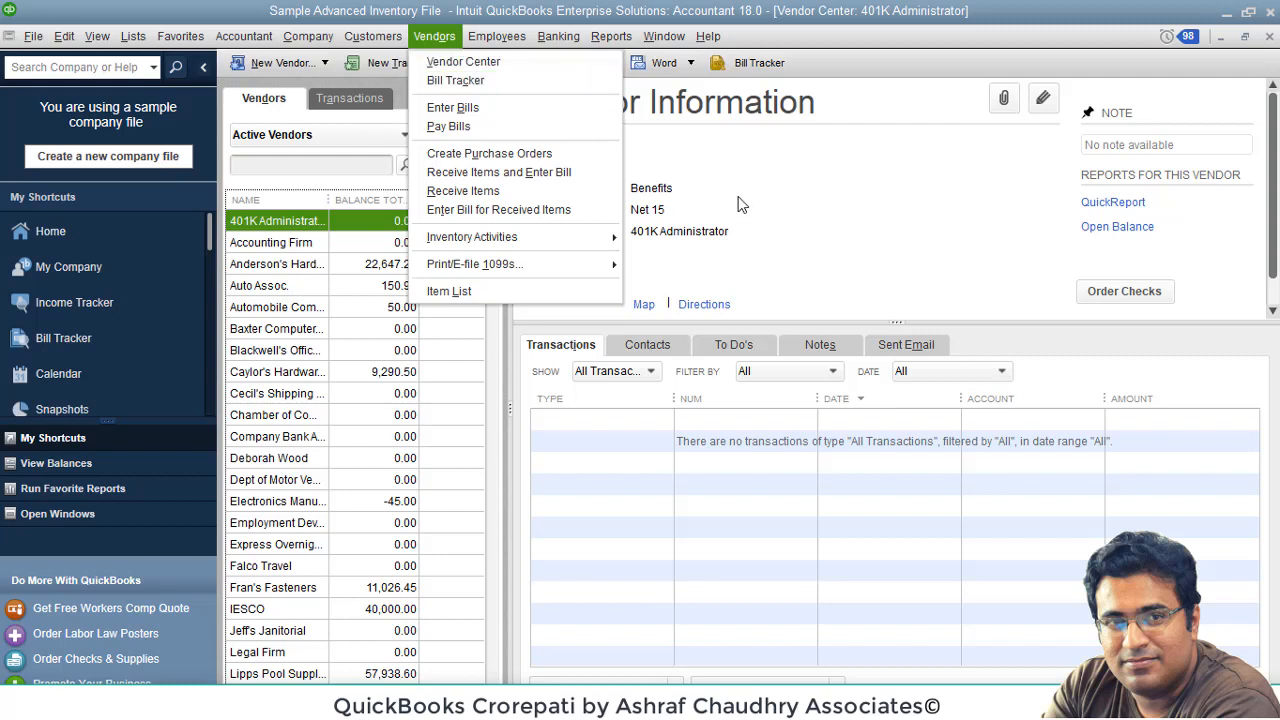
{"action": "left_click", "coordinate": [780, 197]}
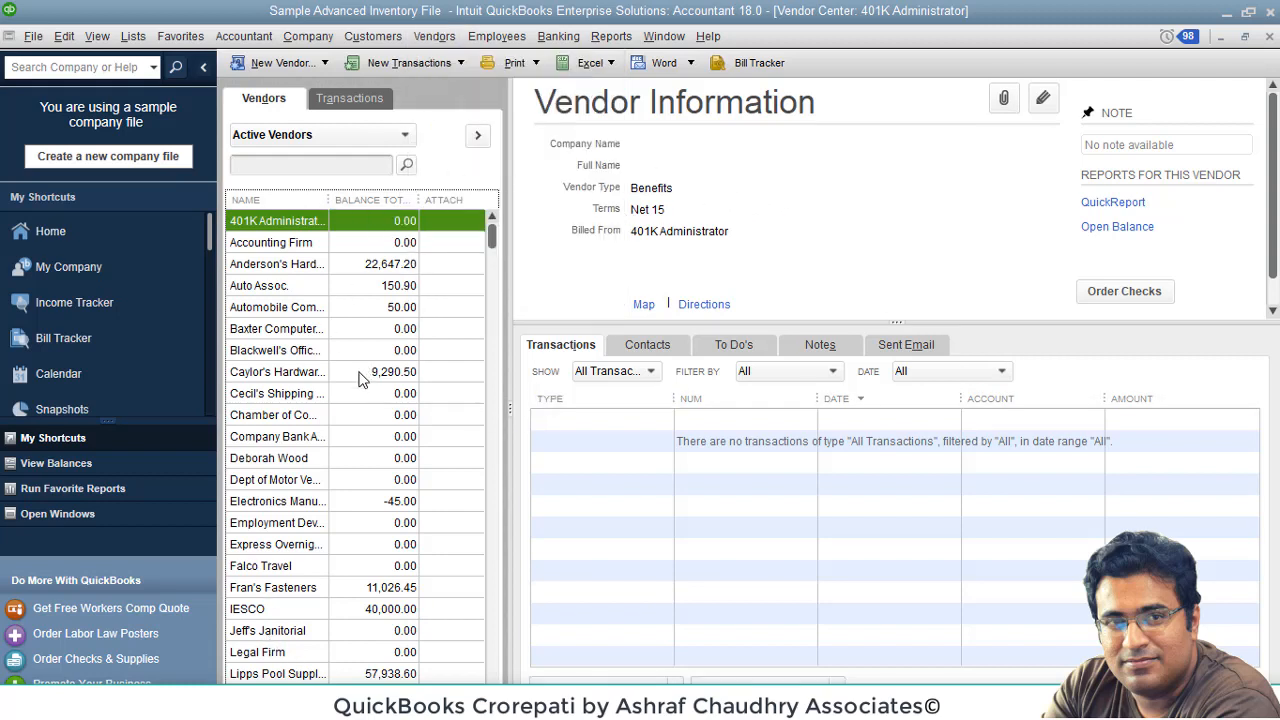
Step: Review the transactions for Fran's Fasteners and the transaction types available for filtering them
{"action": "left_click", "coordinate": [334, 585]}
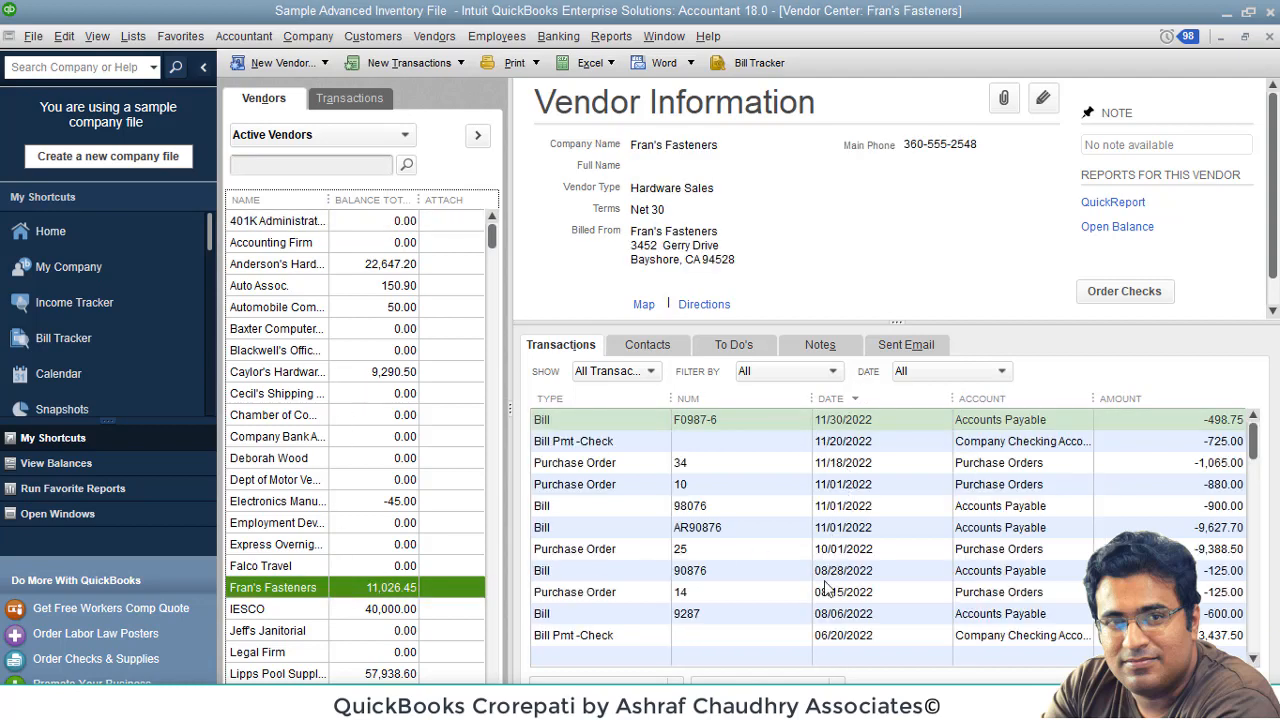
{"action": "right_click", "coordinate": [773, 592]}
{"action": "left_click", "coordinate": [798, 494]}
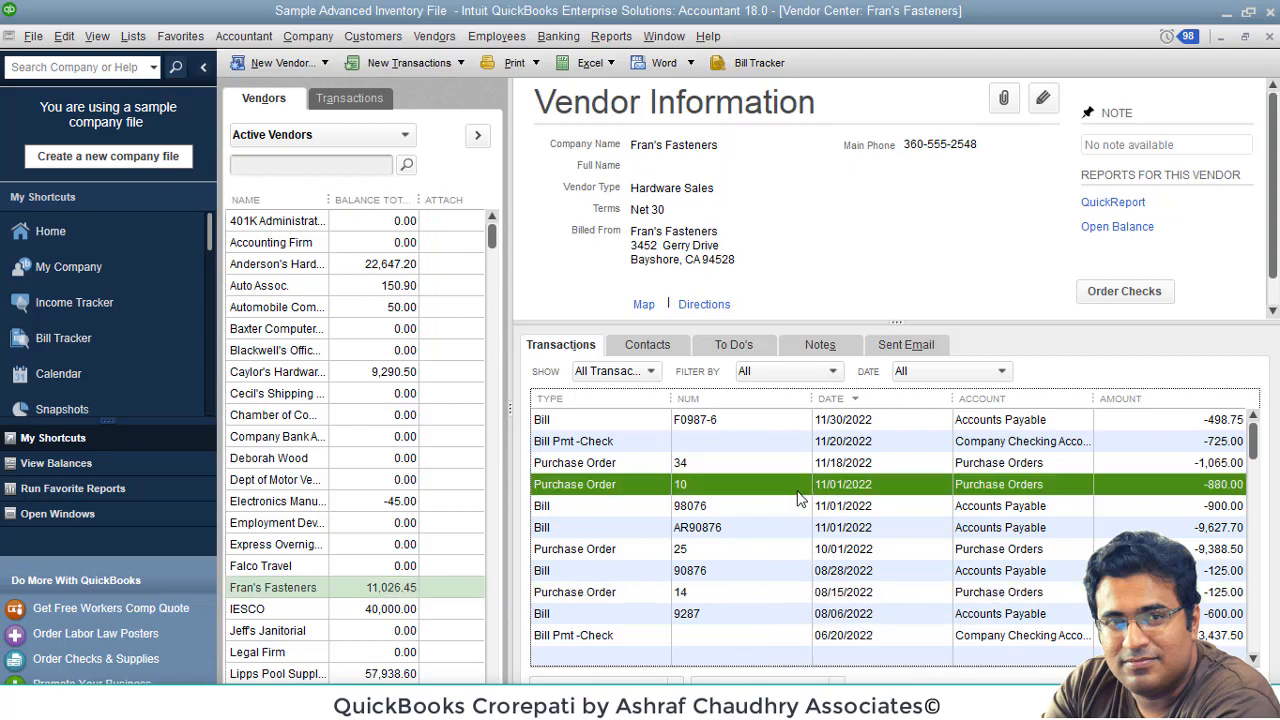
{"action": "left_click", "coordinate": [650, 371]}
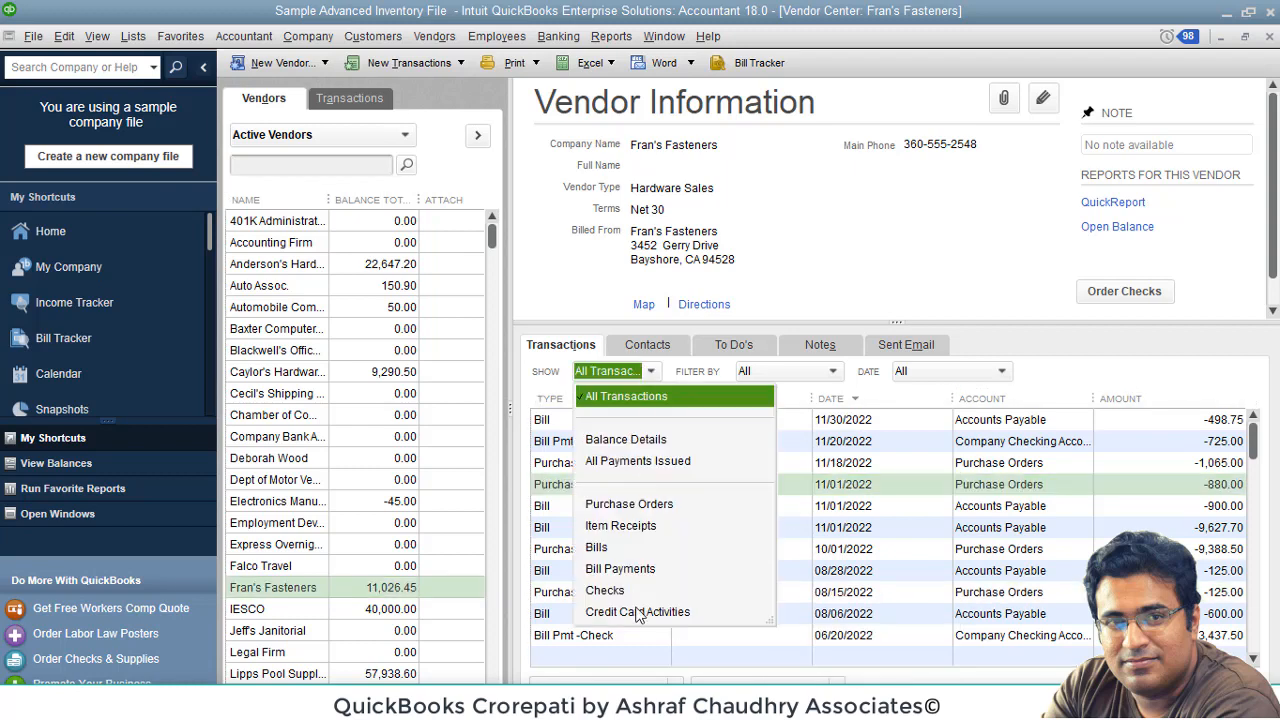
{"action": "left_click", "coordinate": [855, 221]}
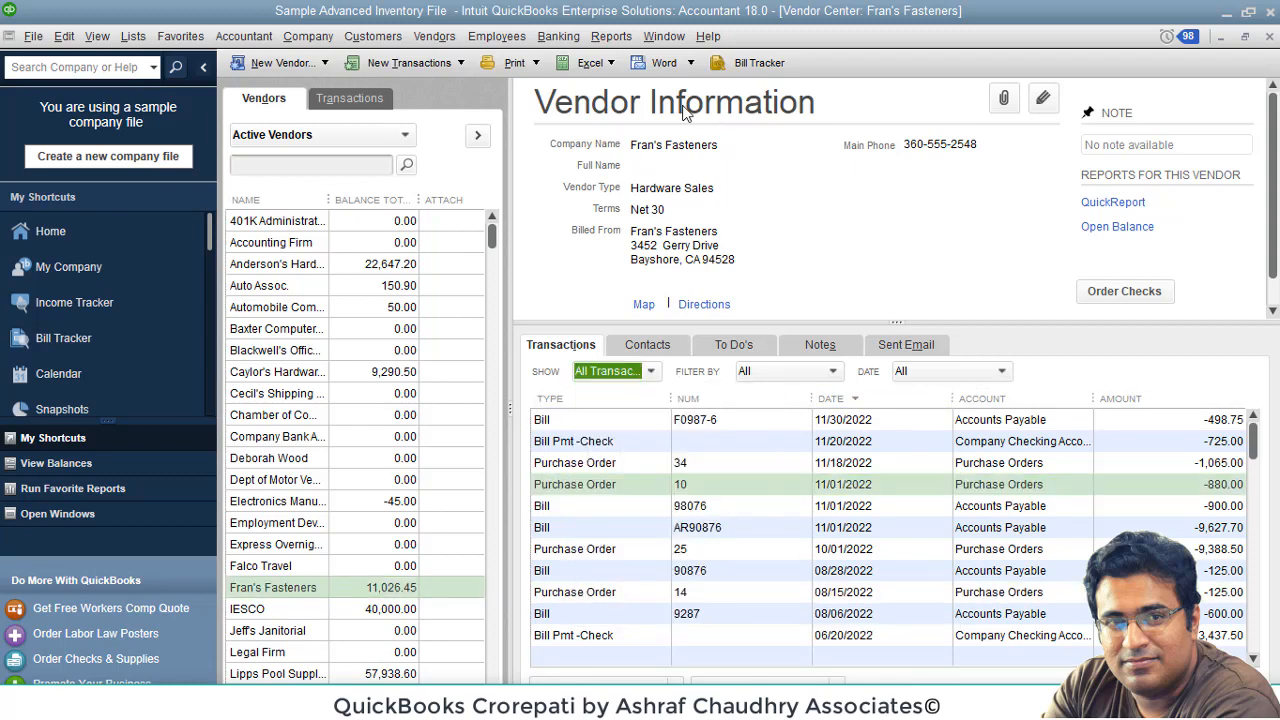
Step: View the Accounts Payable Graph by aging period and vendor, and return to the Home page
{"action": "left_click", "coordinate": [614, 38]}
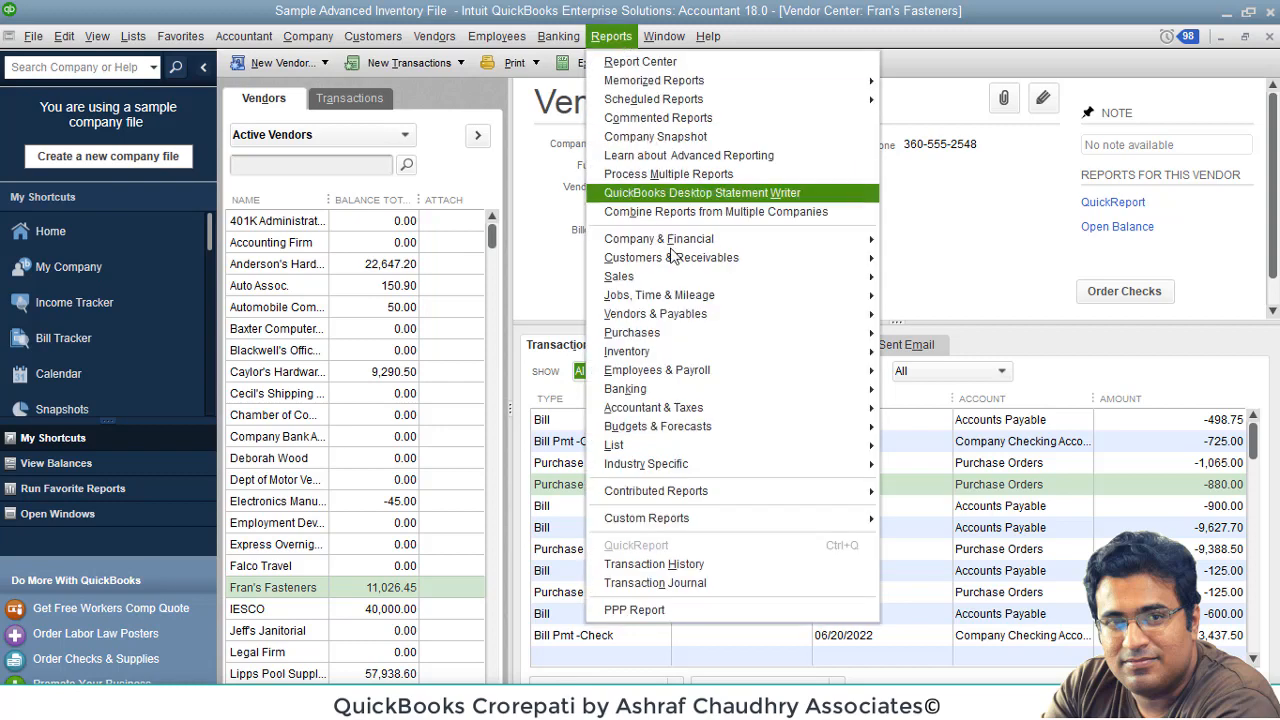
{"action": "mouse_move", "coordinate": [672, 317]}
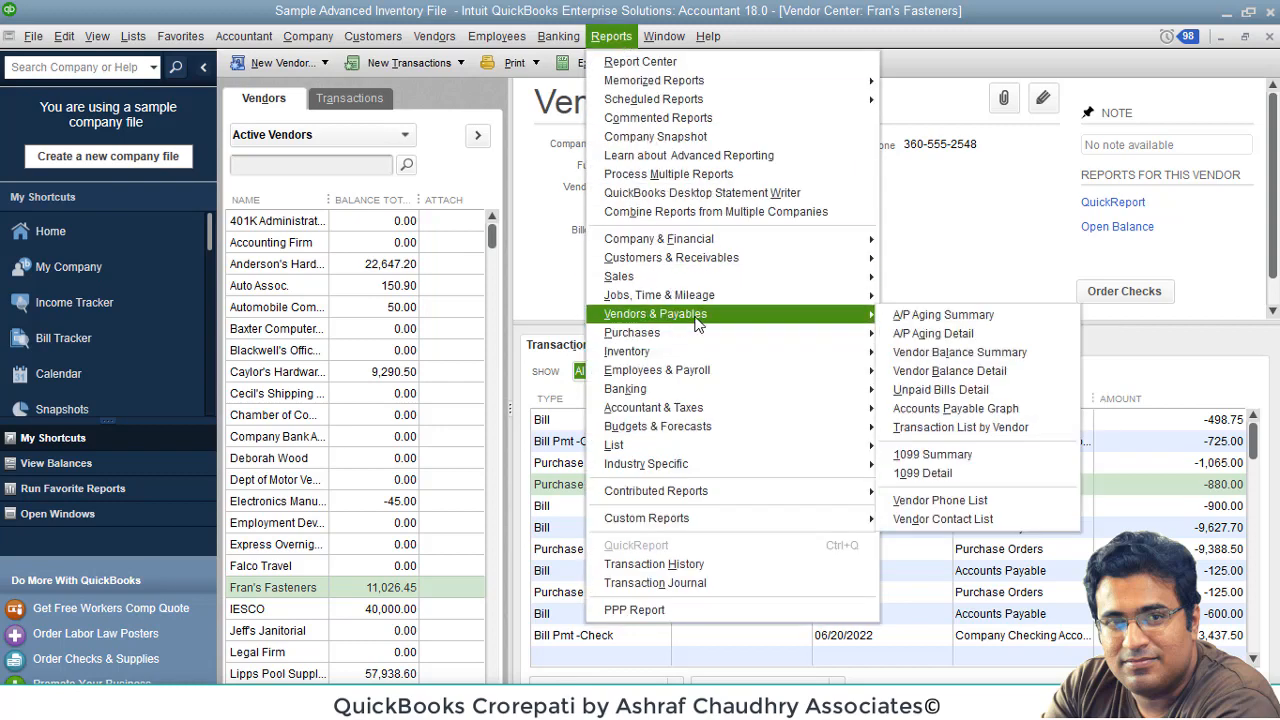
{"action": "left_click", "coordinate": [980, 410]}
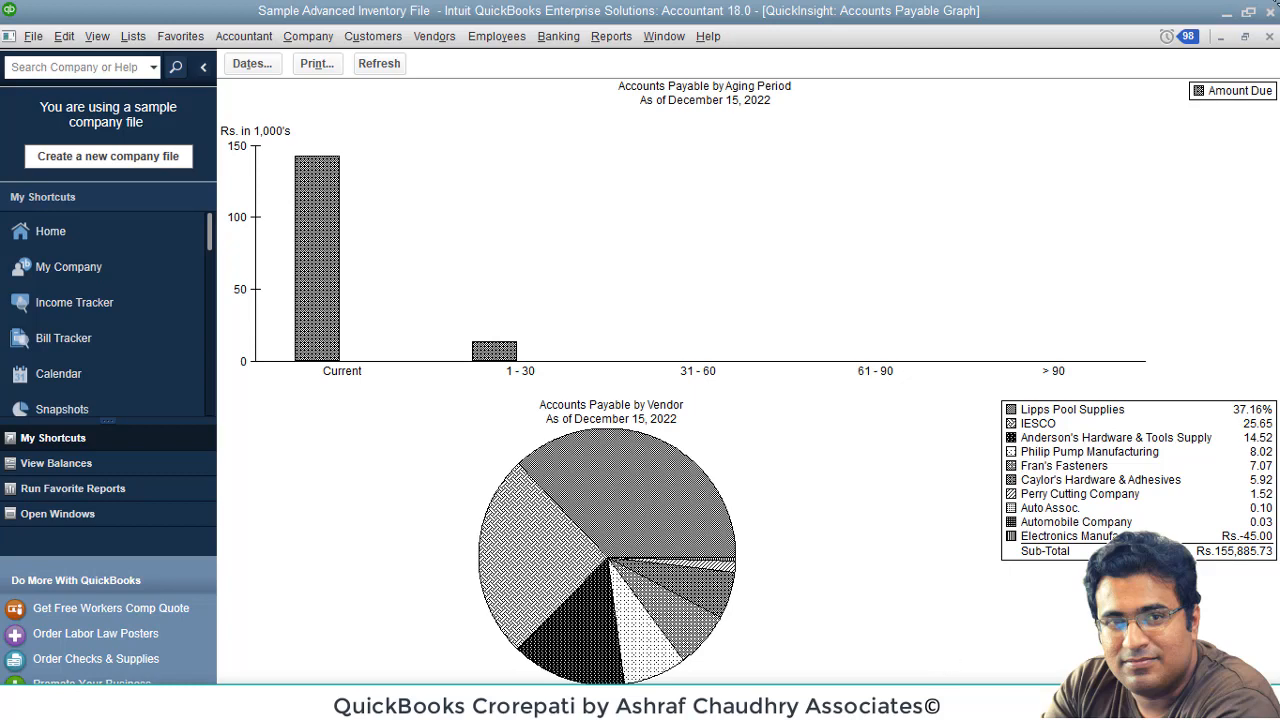
{"action": "left_click", "coordinate": [1269, 36]}
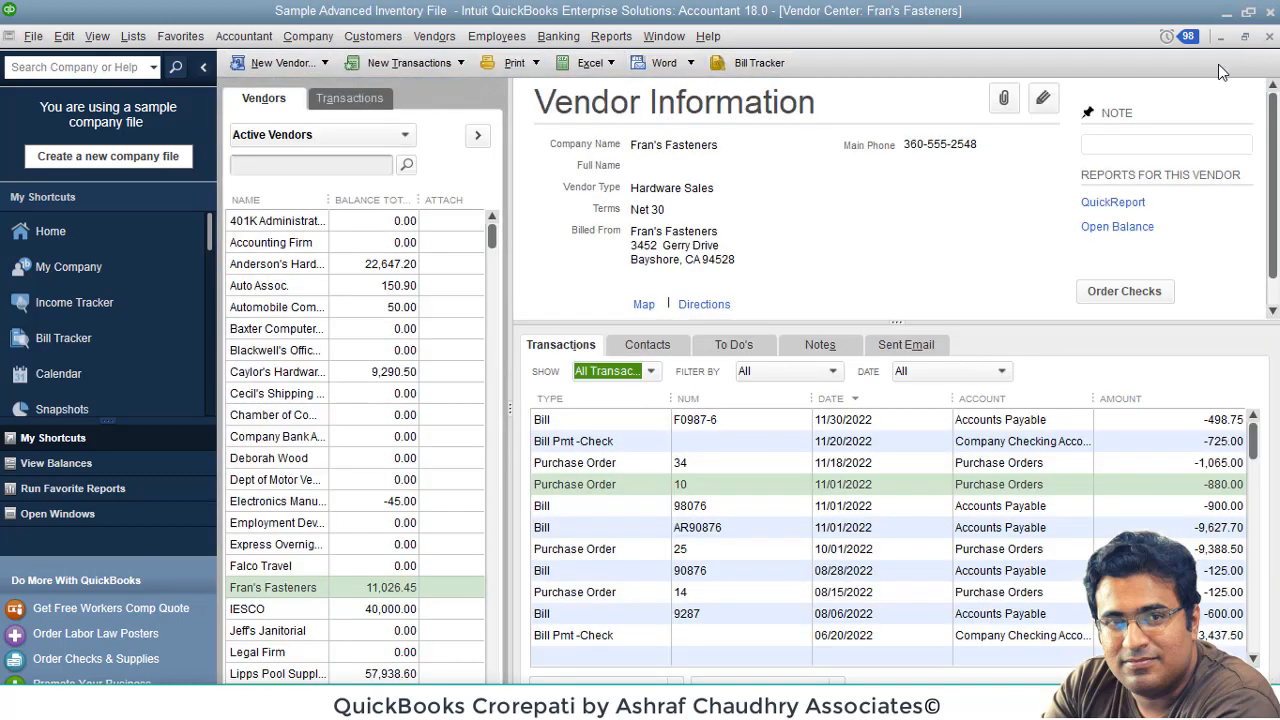
{"action": "left_click", "coordinate": [1269, 36]}
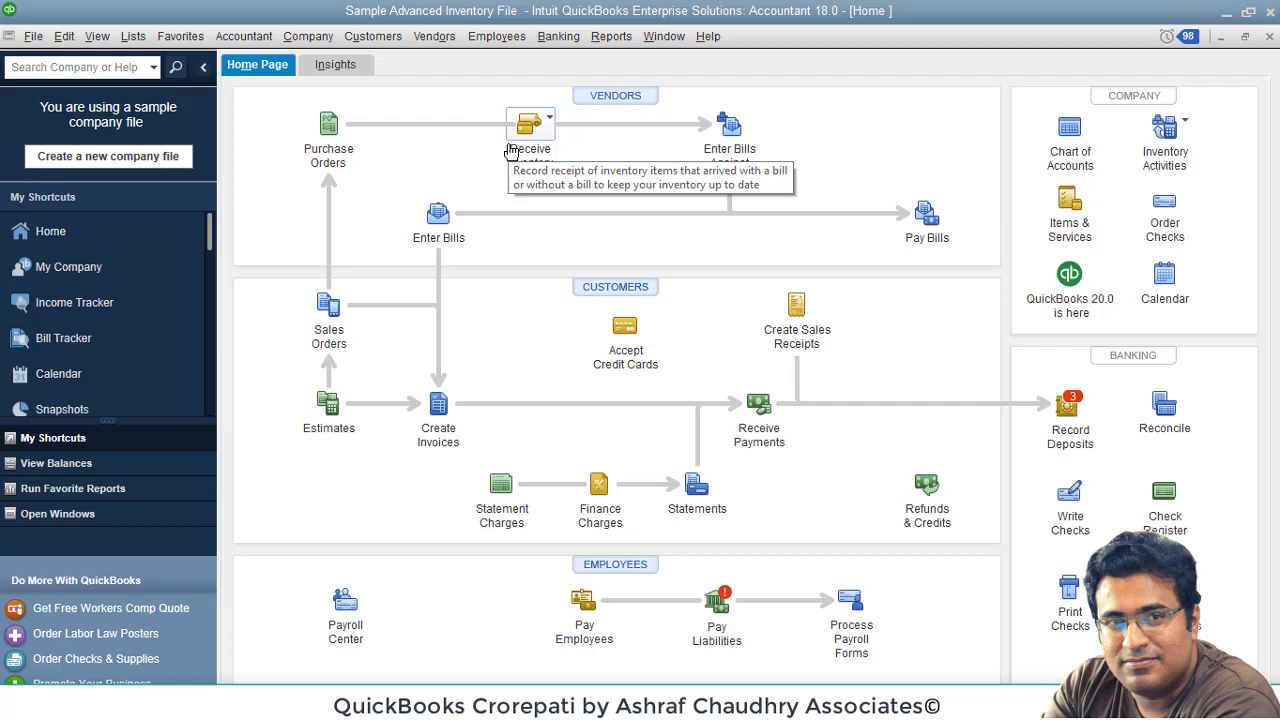
Step: Start an Adjust Quantity/Value on Hand entry and add the AN spring inventory item to it
{"action": "left_click", "coordinate": [1178, 142]}
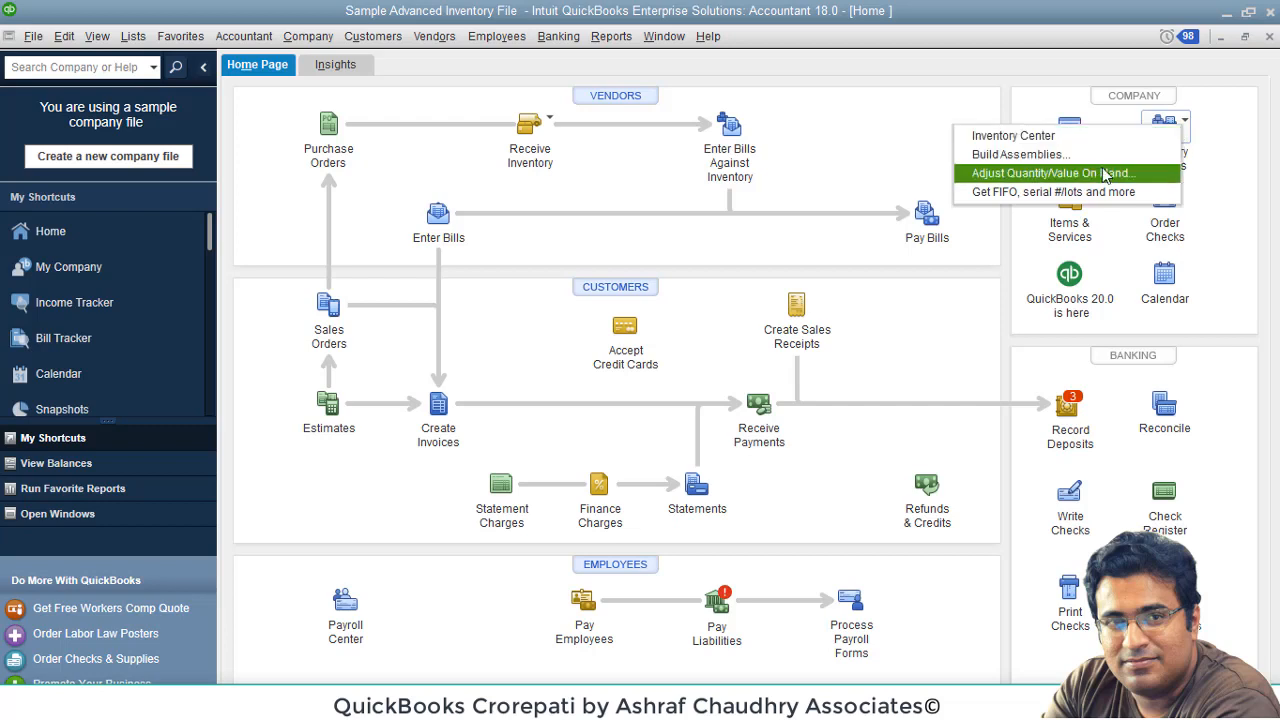
{"action": "left_click", "coordinate": [1050, 174]}
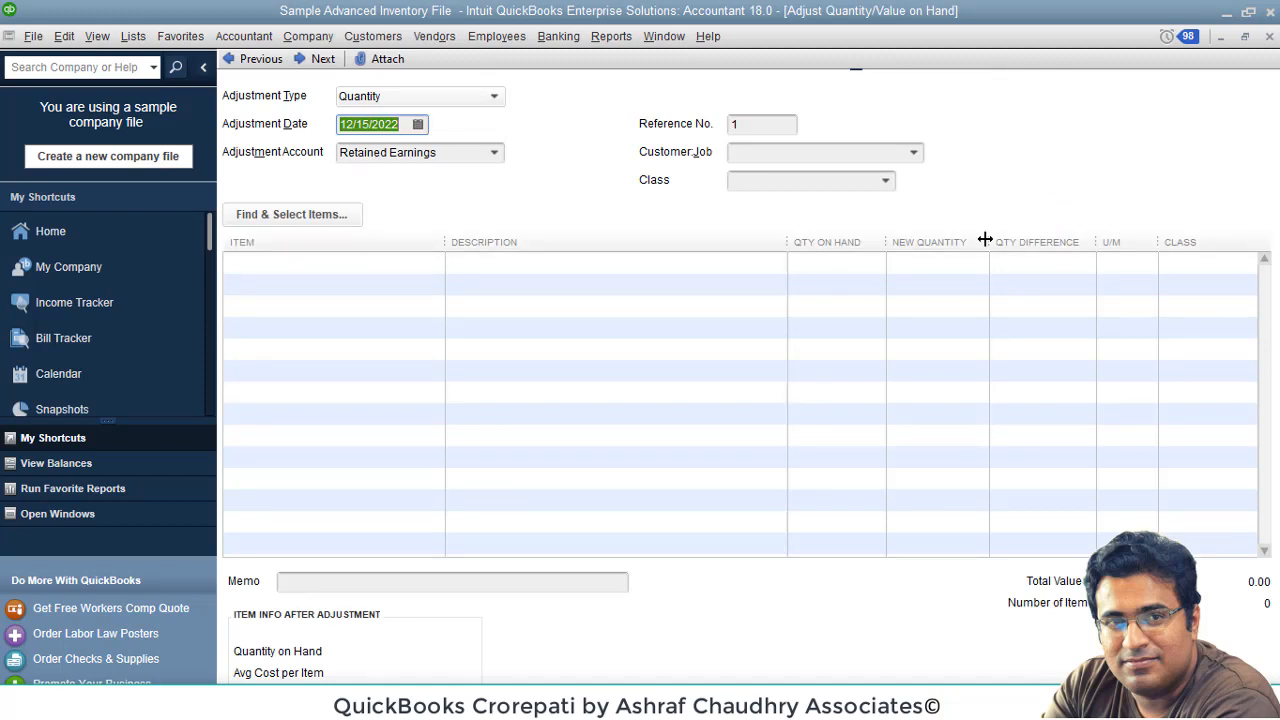
{"action": "left_click", "coordinate": [249, 226]}
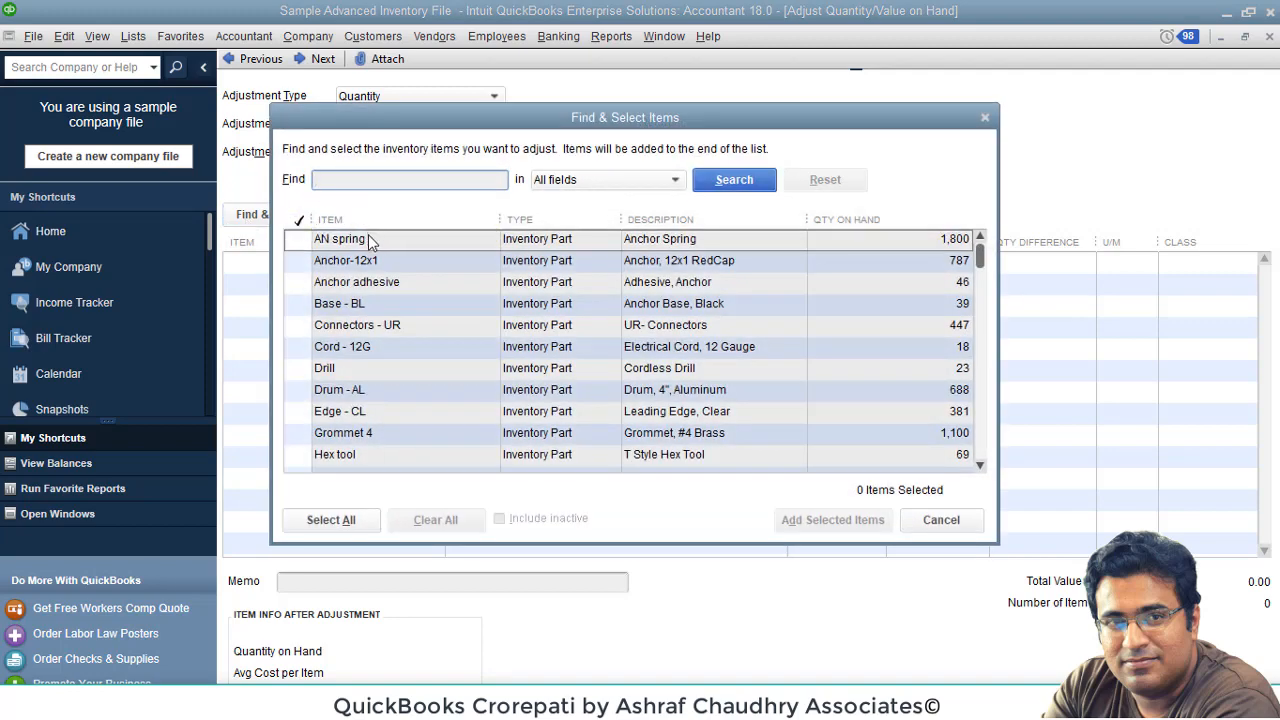
{"action": "left_click", "coordinate": [299, 240]}
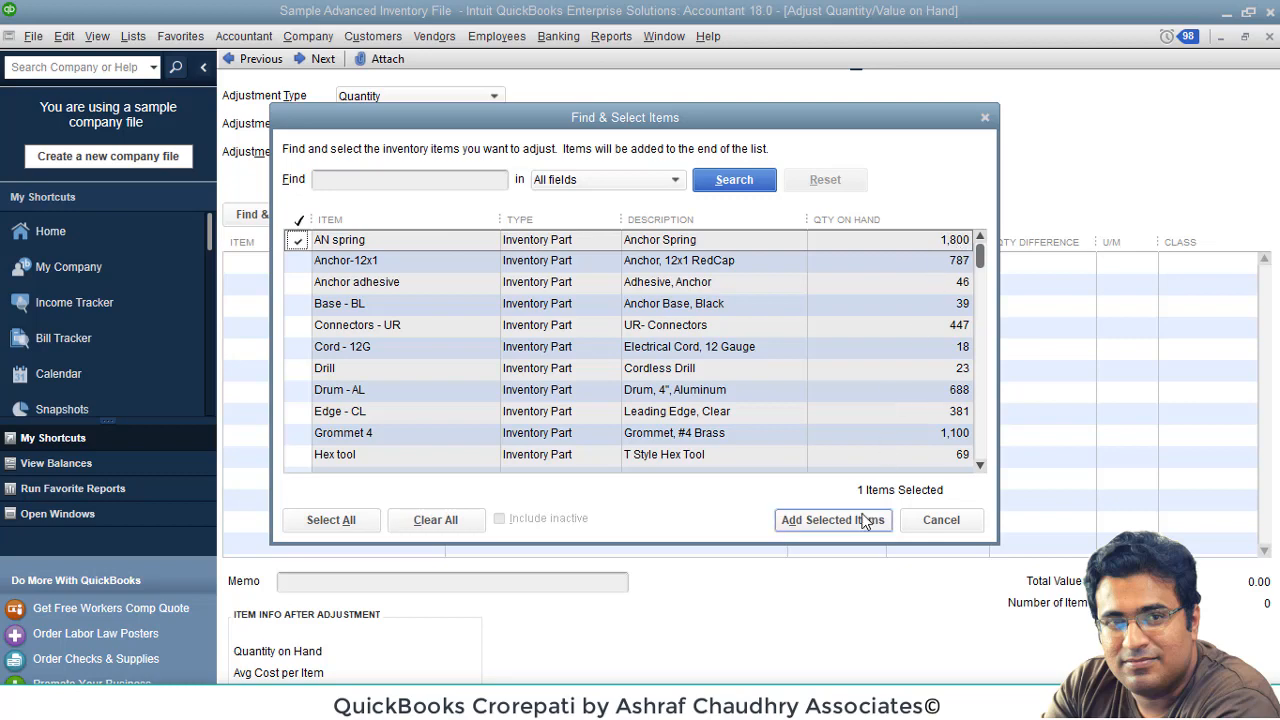
{"action": "left_click", "coordinate": [866, 520]}
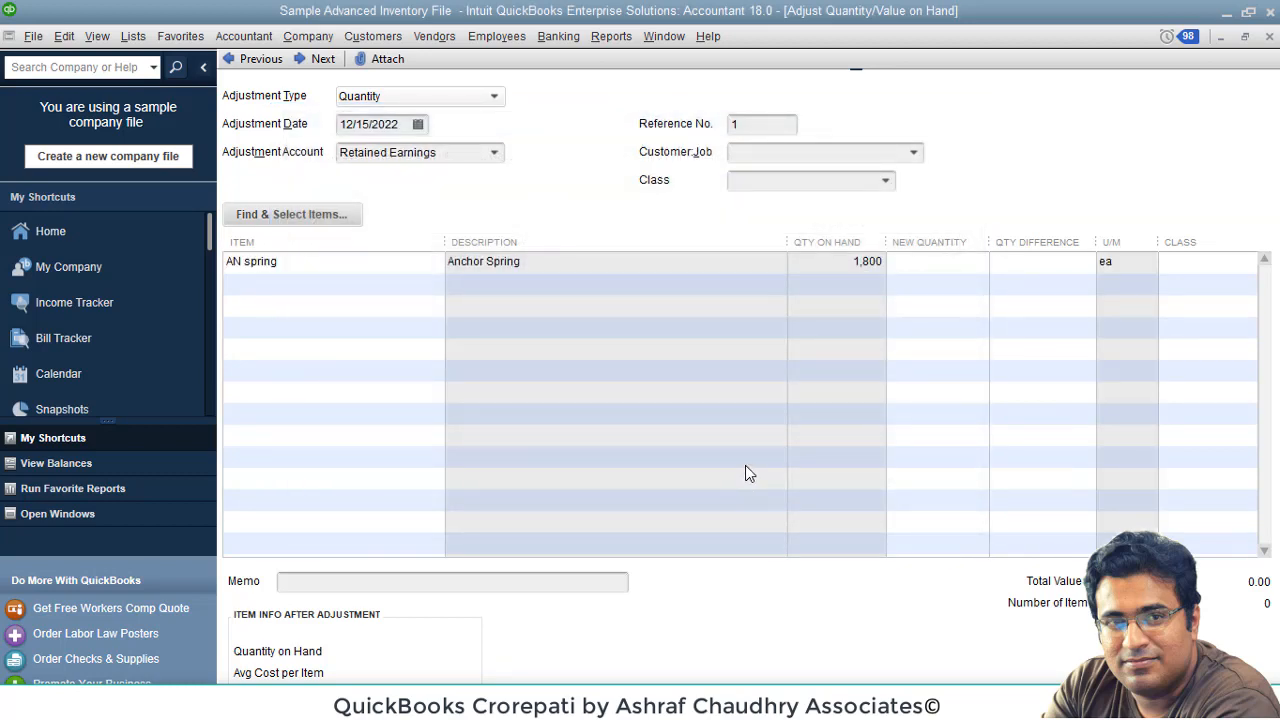
Step: Set the new quantity of AN spring to 1,700 in the inventory adjustment
{"action": "left_click", "coordinate": [978, 262]}
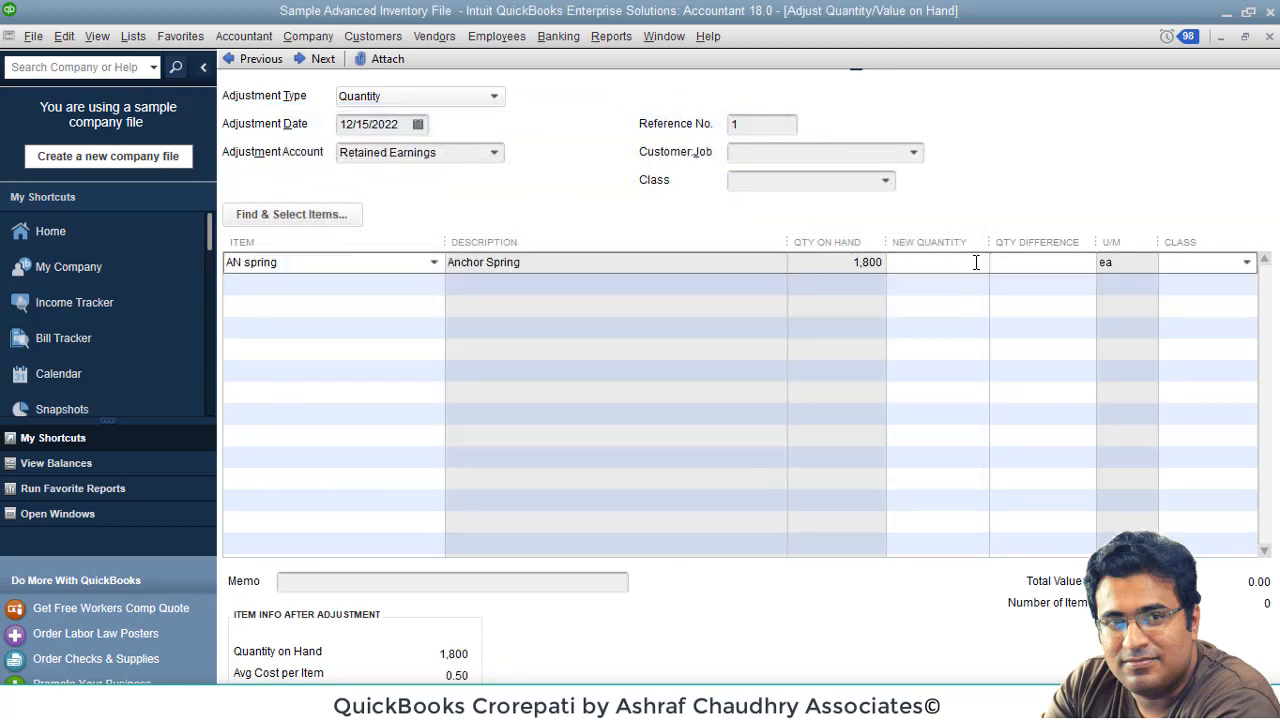
{"action": "type", "text": "1700"}
{"action": "left_click", "coordinate": [1064, 374]}
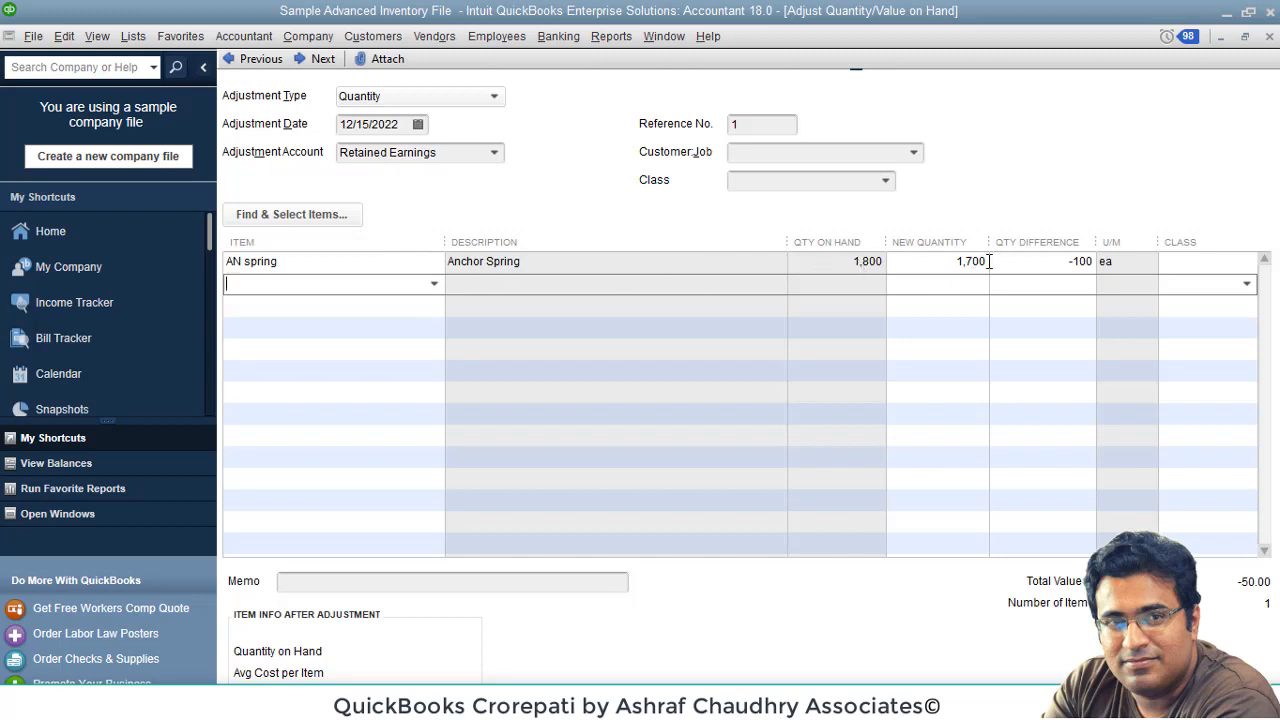
Step: Try the Quantity and Total Value adjustment type and switch back to Quantity
{"action": "left_click", "coordinate": [441, 96]}
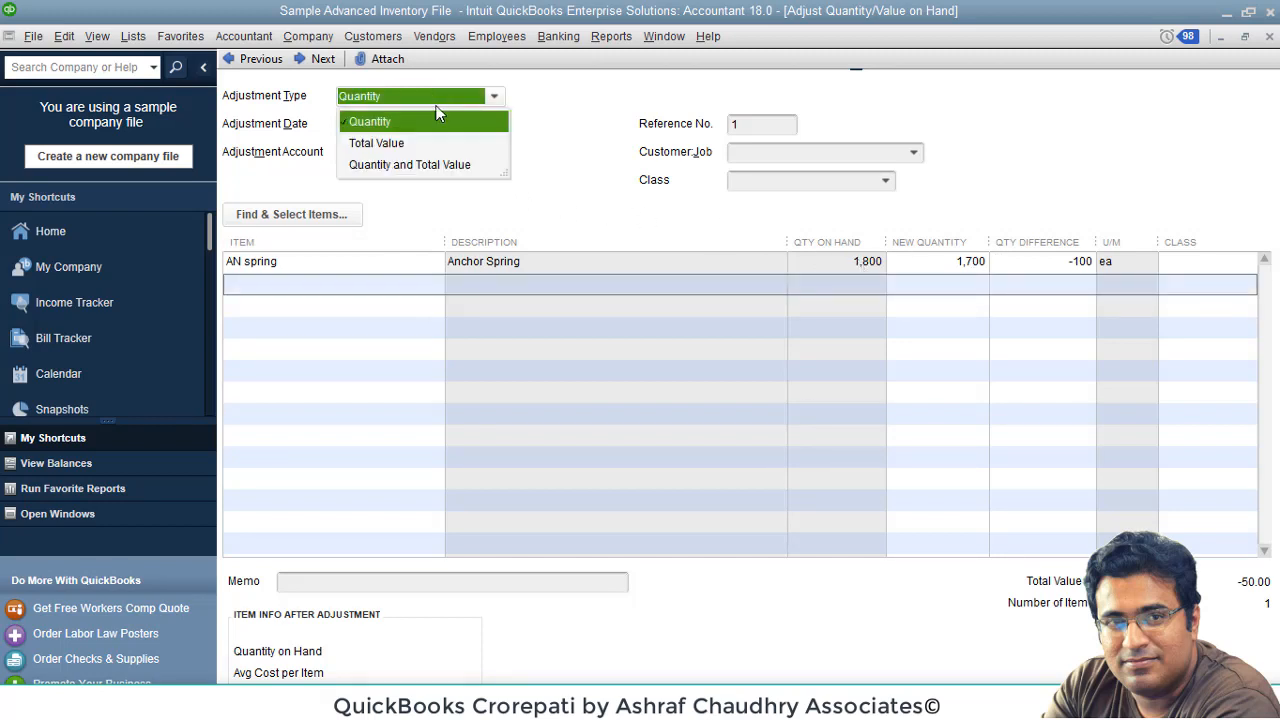
{"action": "left_click", "coordinate": [436, 166]}
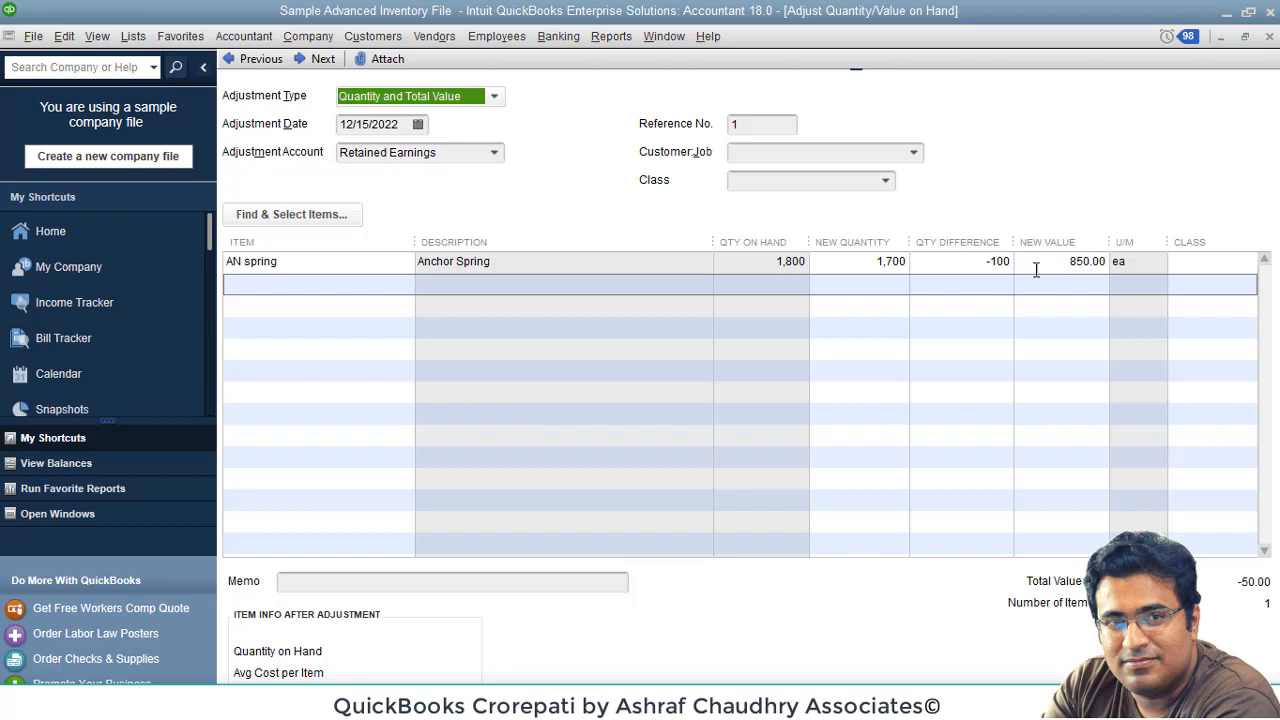
{"action": "left_click", "coordinate": [493, 103]}
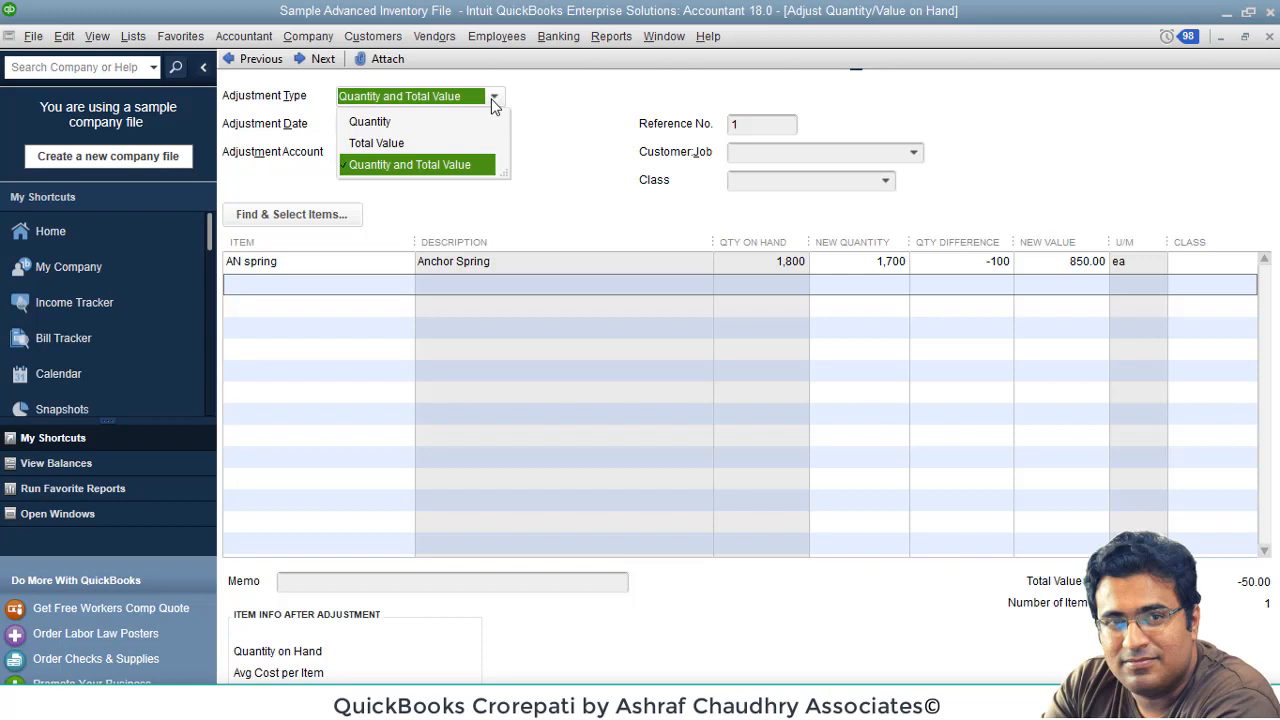
{"action": "left_click", "coordinate": [428, 117]}
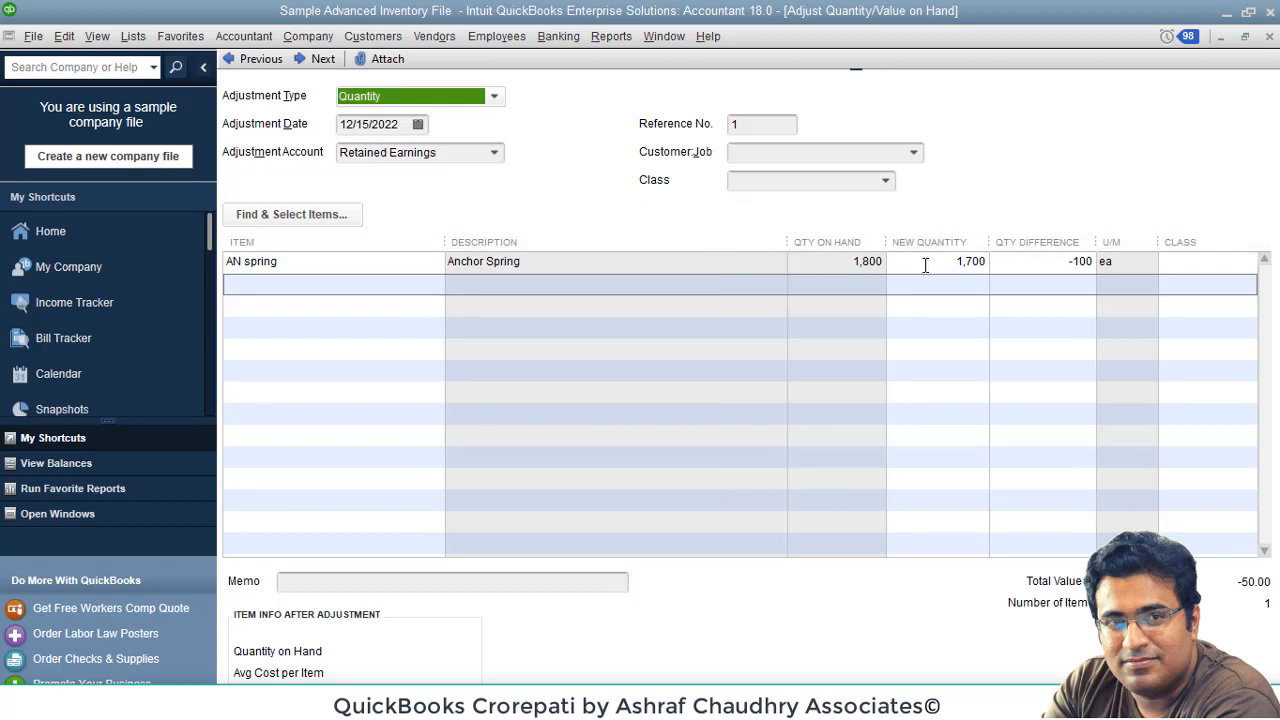
Step: Set the adjustment account of the AN spring inventory adjustment to Cost of Goods Sold
{"action": "left_click", "coordinate": [494, 153]}
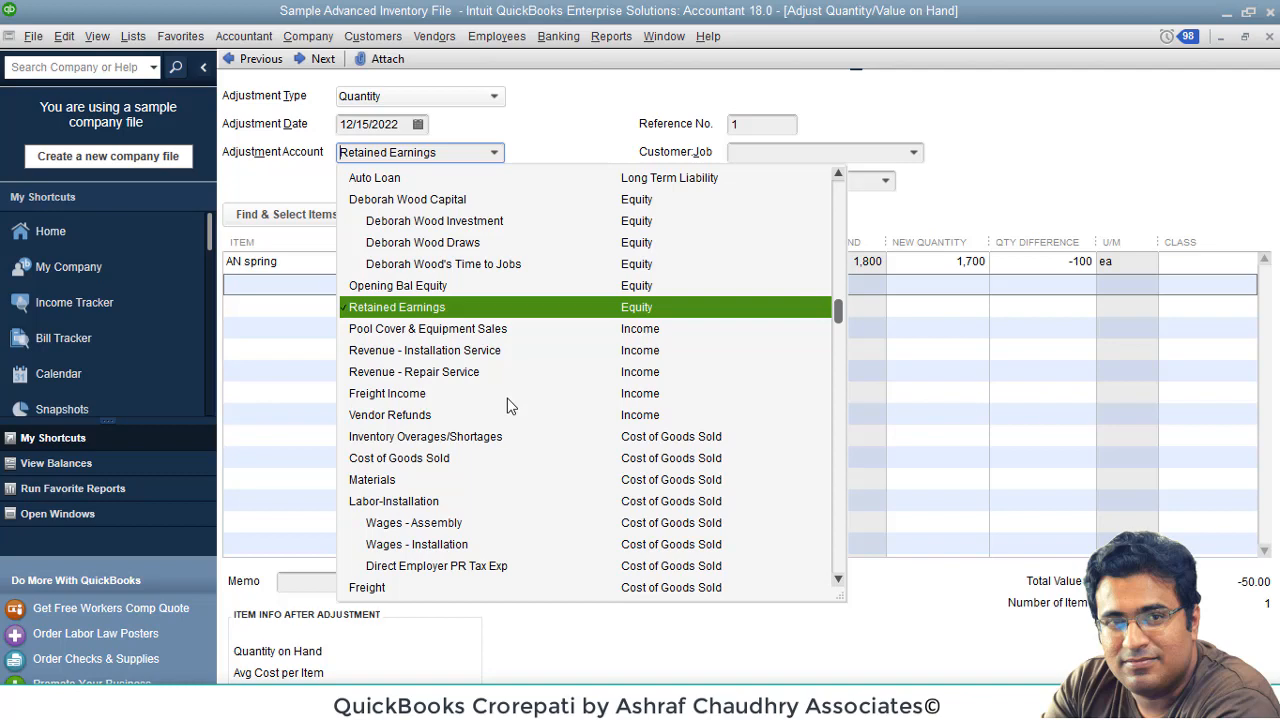
{"action": "scroll", "coordinate": [508, 398], "scroll_direction": "down", "scroll_amount": 6}
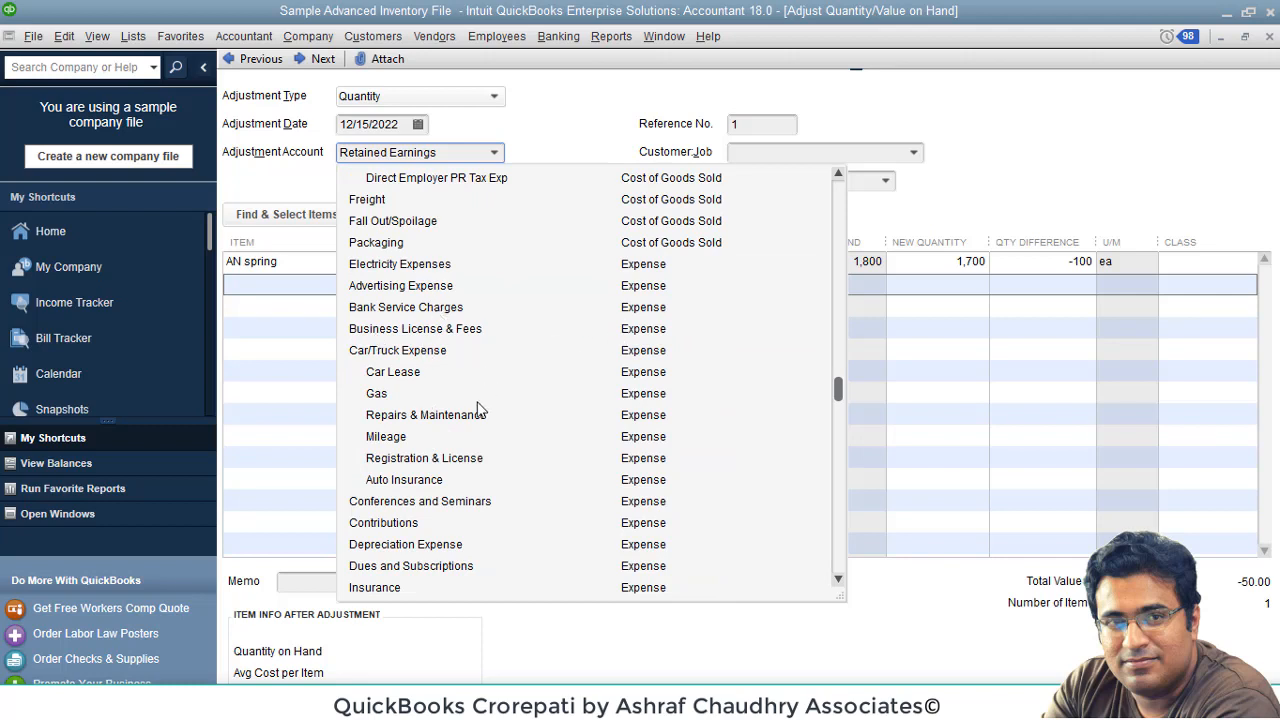
{"action": "scroll", "coordinate": [472, 436], "scroll_direction": "up", "scroll_amount": 1}
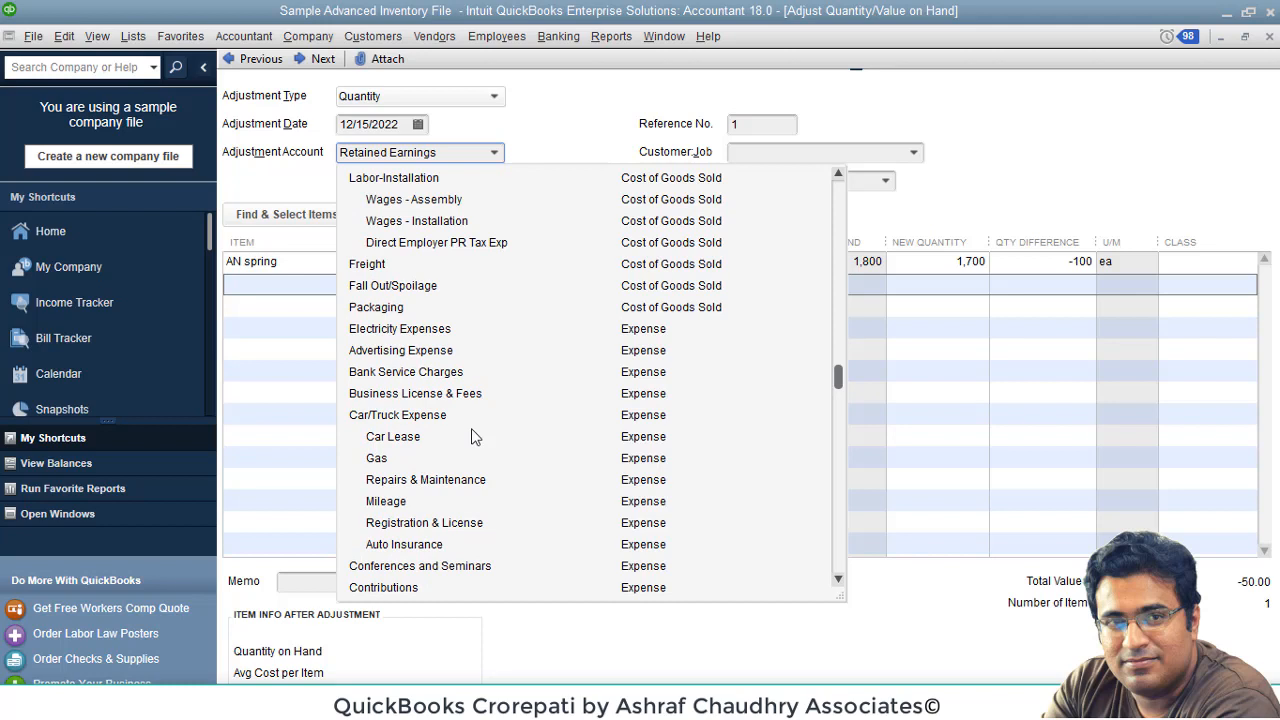
{"action": "scroll", "coordinate": [472, 436], "scroll_direction": "up", "scroll_amount": 2}
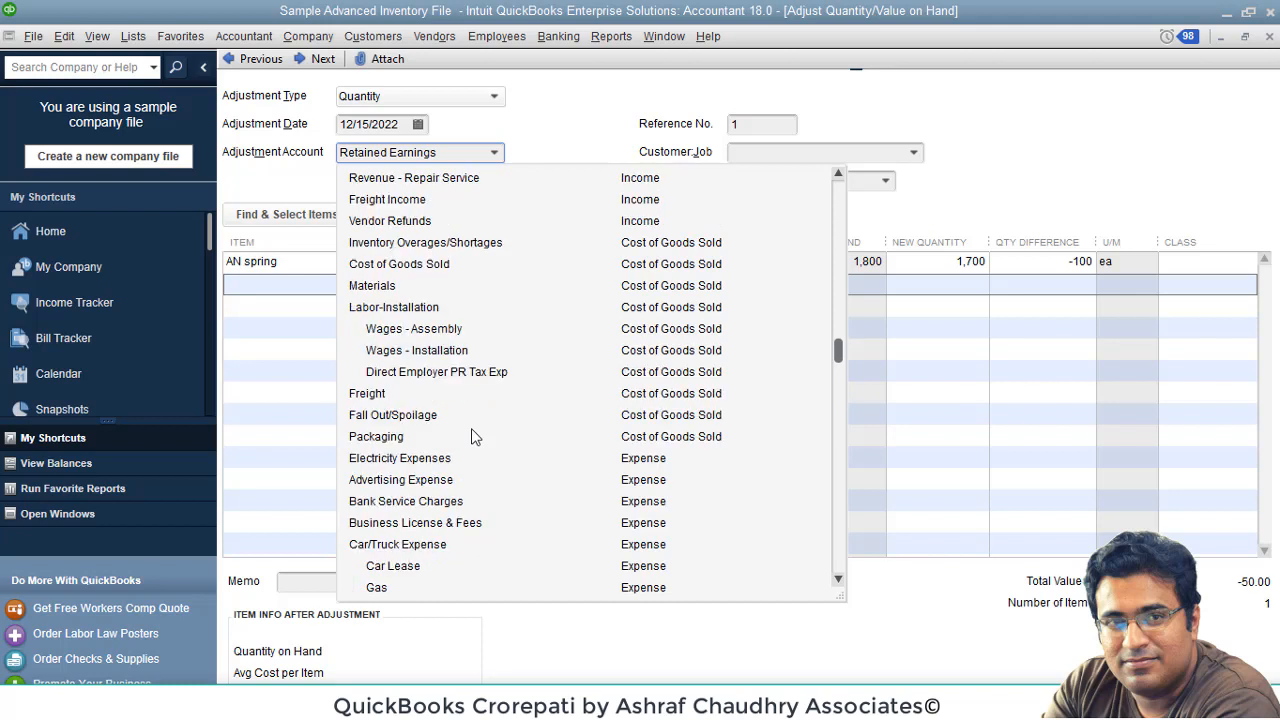
{"action": "left_click", "coordinate": [451, 270]}
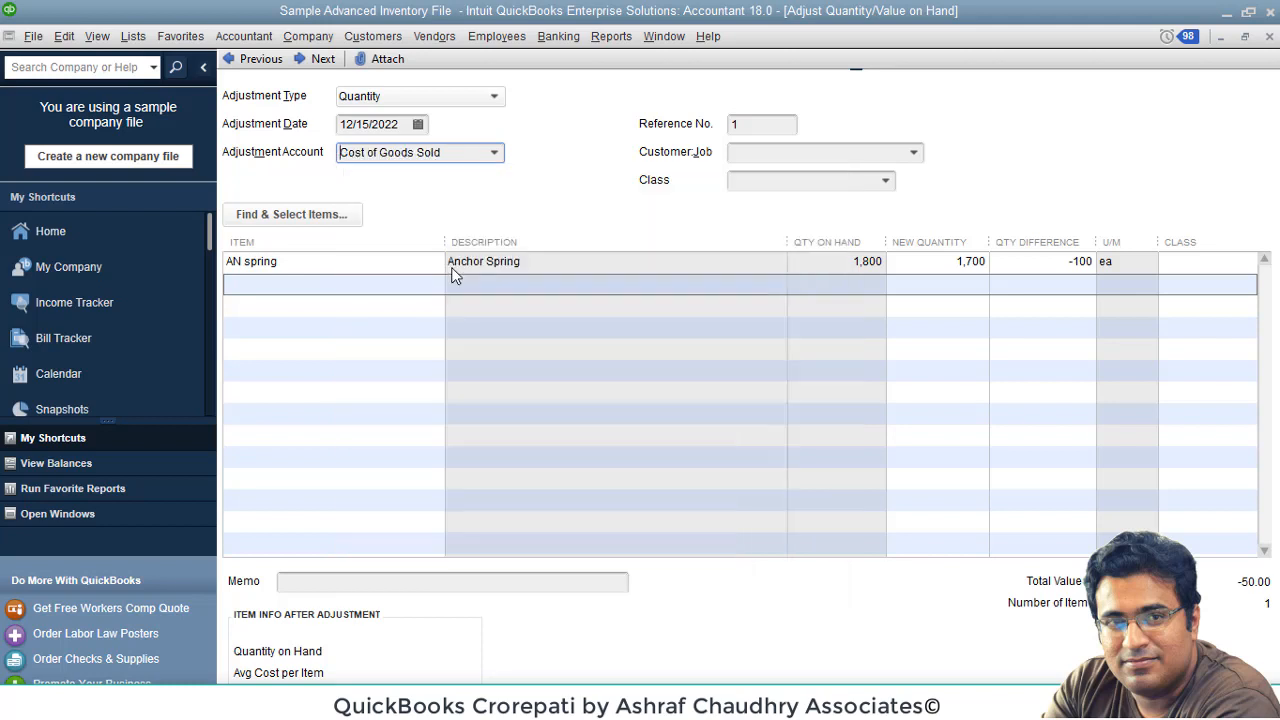
{"action": "left_click", "coordinate": [609, 302]}
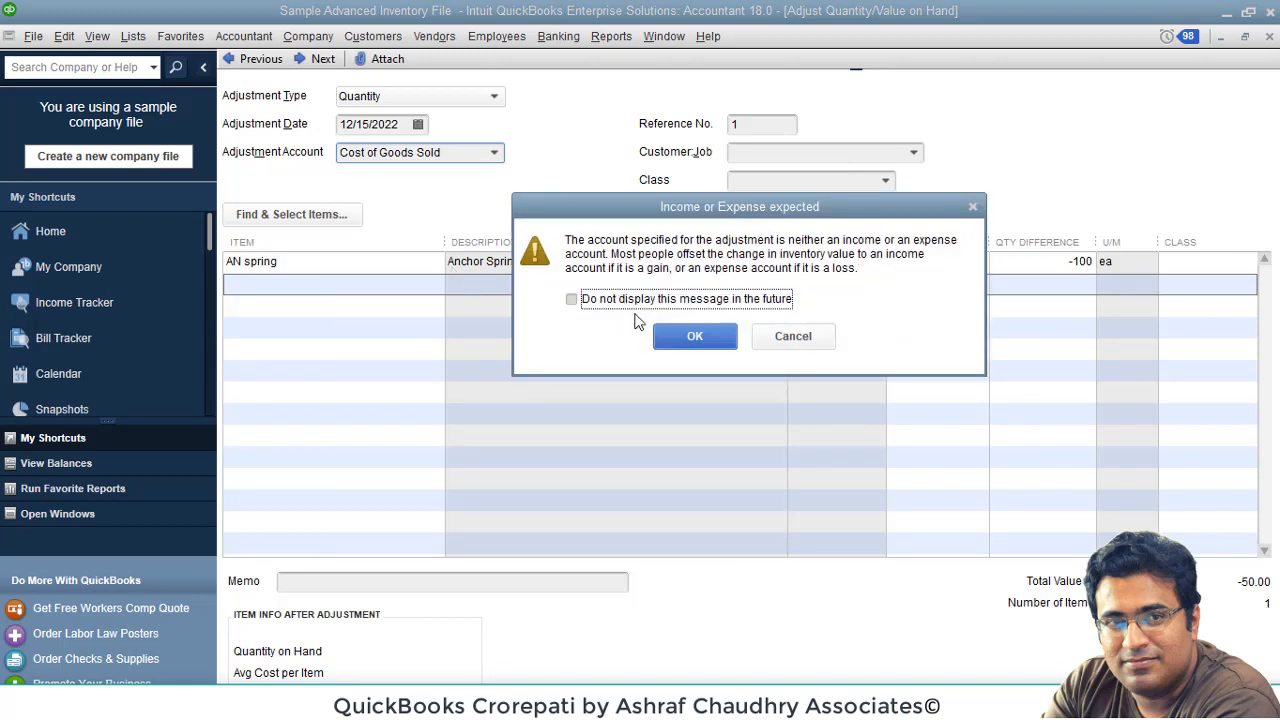
{"action": "left_click", "coordinate": [684, 343]}
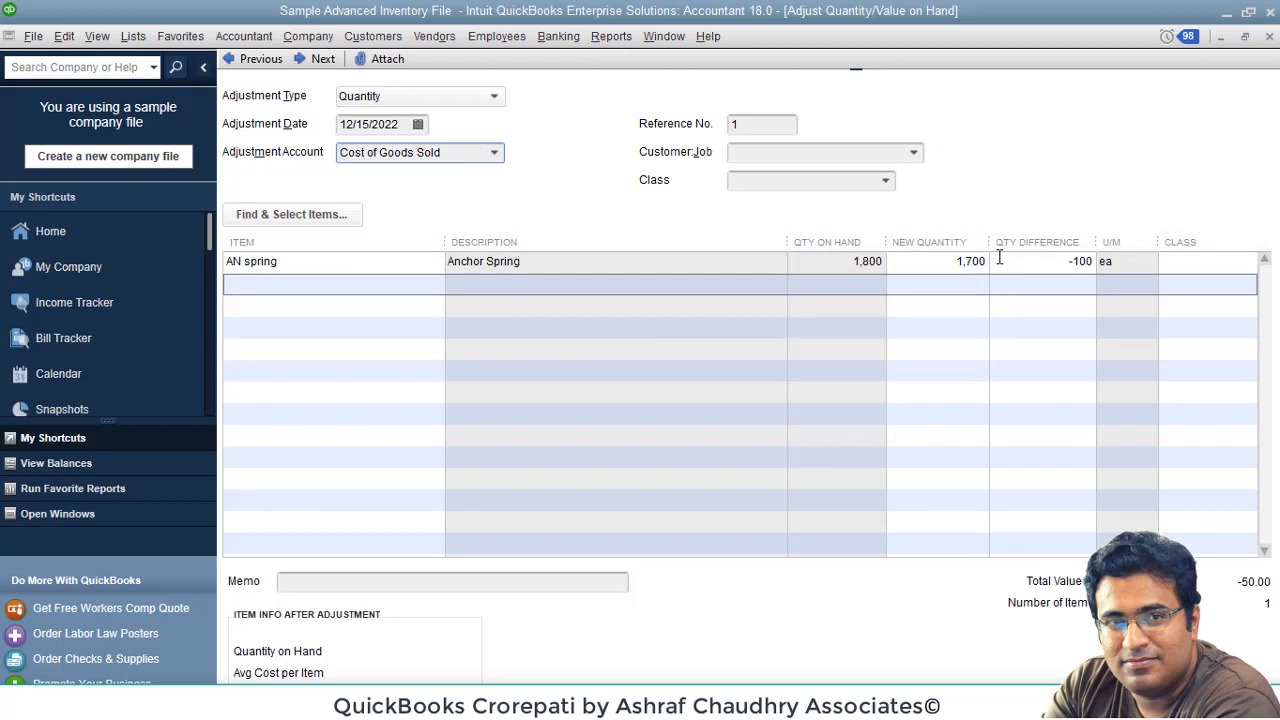
Step: Review the adjustment account choices, keep Cost of Goods Sold, and close the inventory adjustment without saving it
{"action": "left_click", "coordinate": [501, 156]}
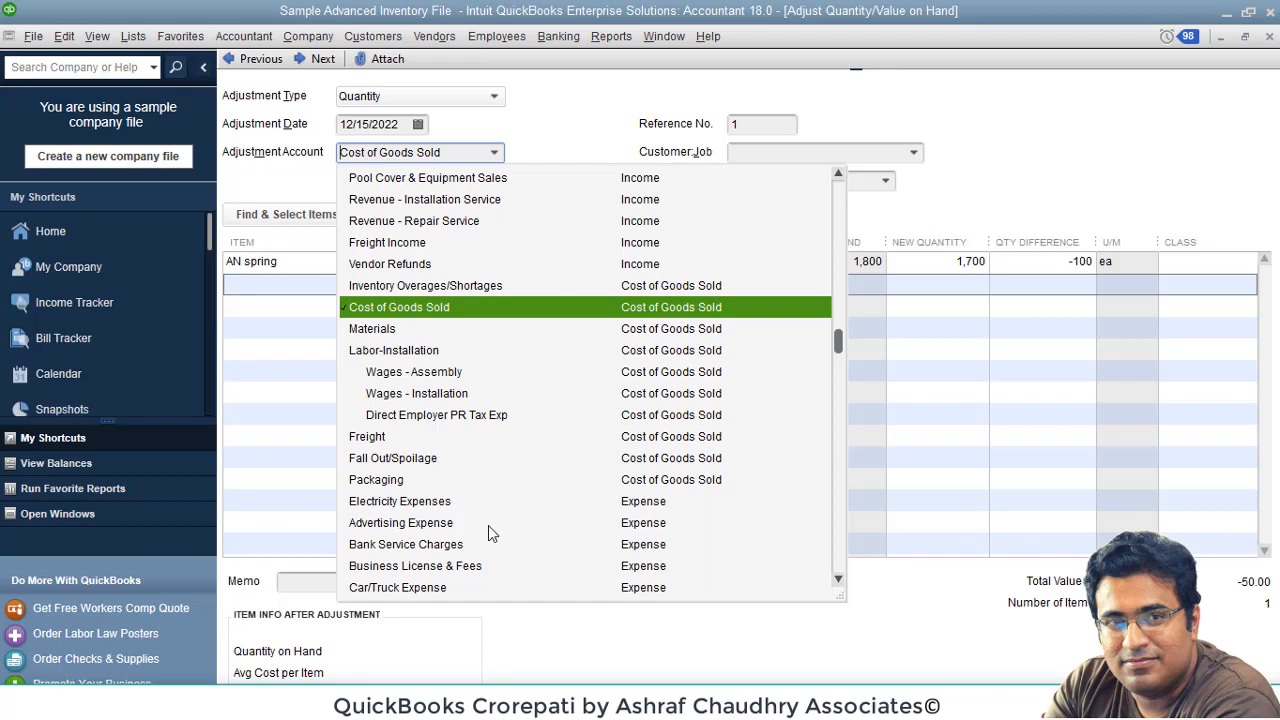
{"action": "left_click", "coordinate": [473, 307]}
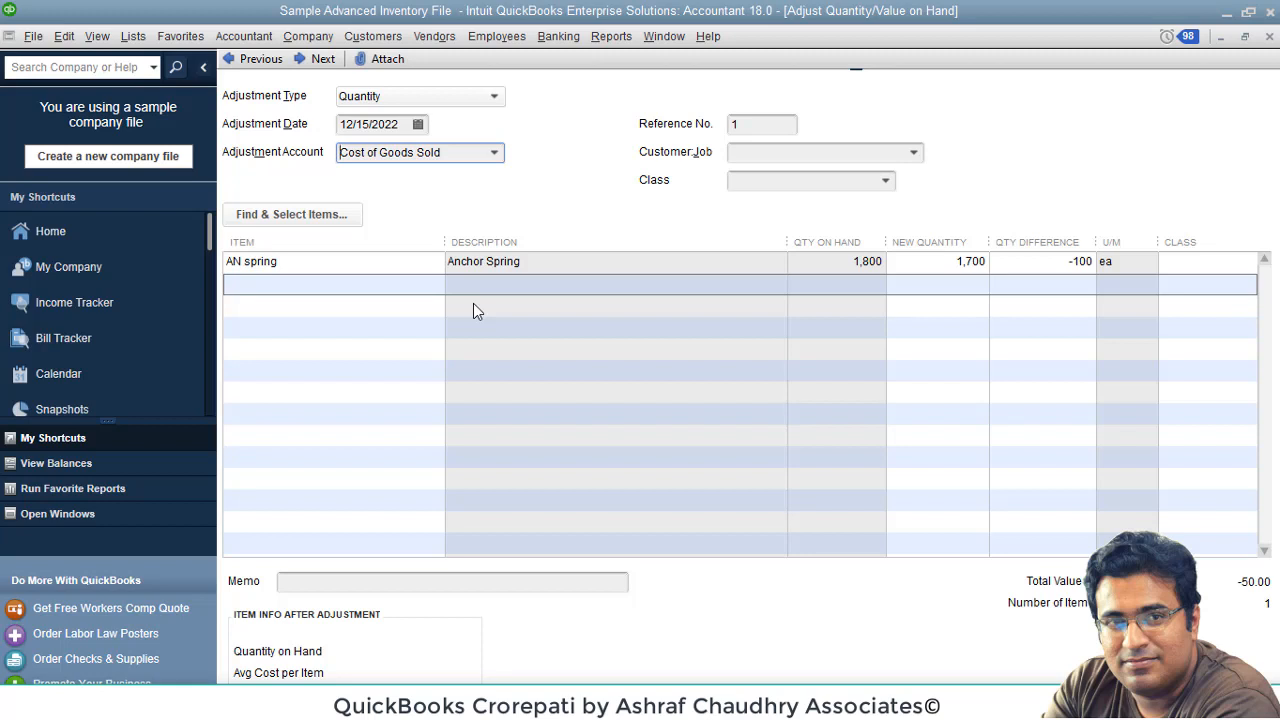
{"action": "left_click", "coordinate": [494, 153]}
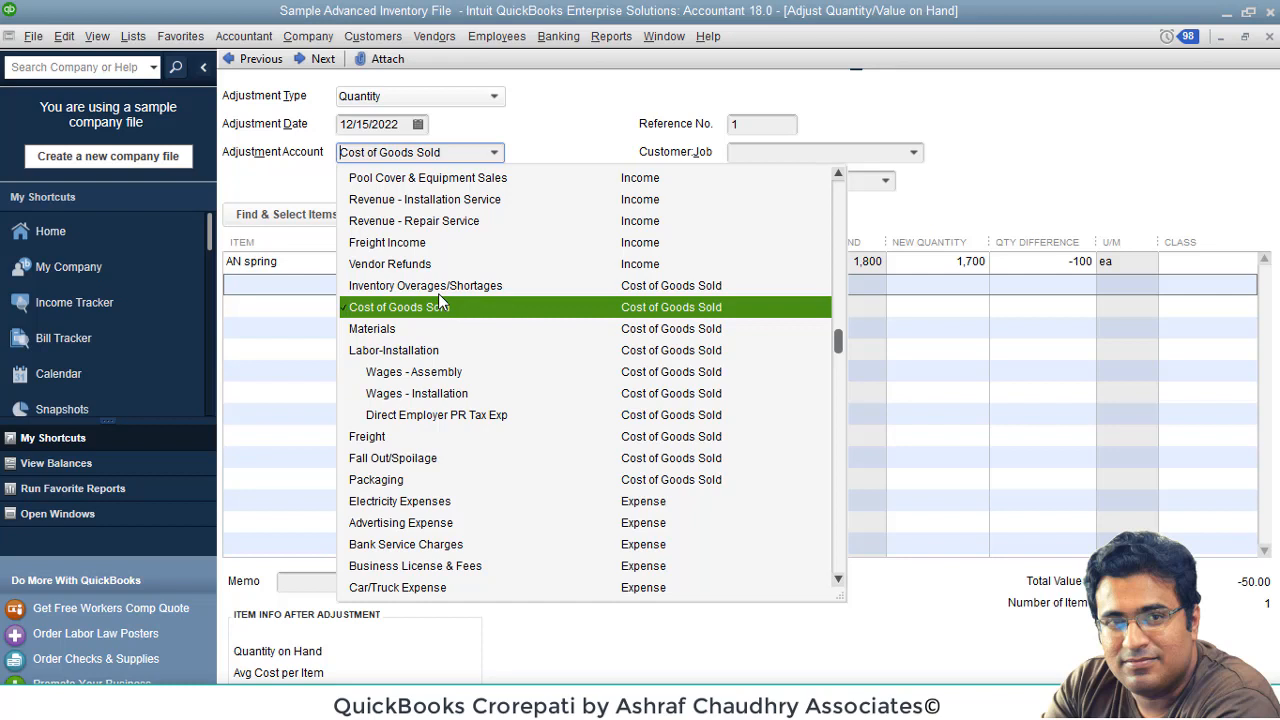
{"action": "left_click", "coordinate": [588, 123]}
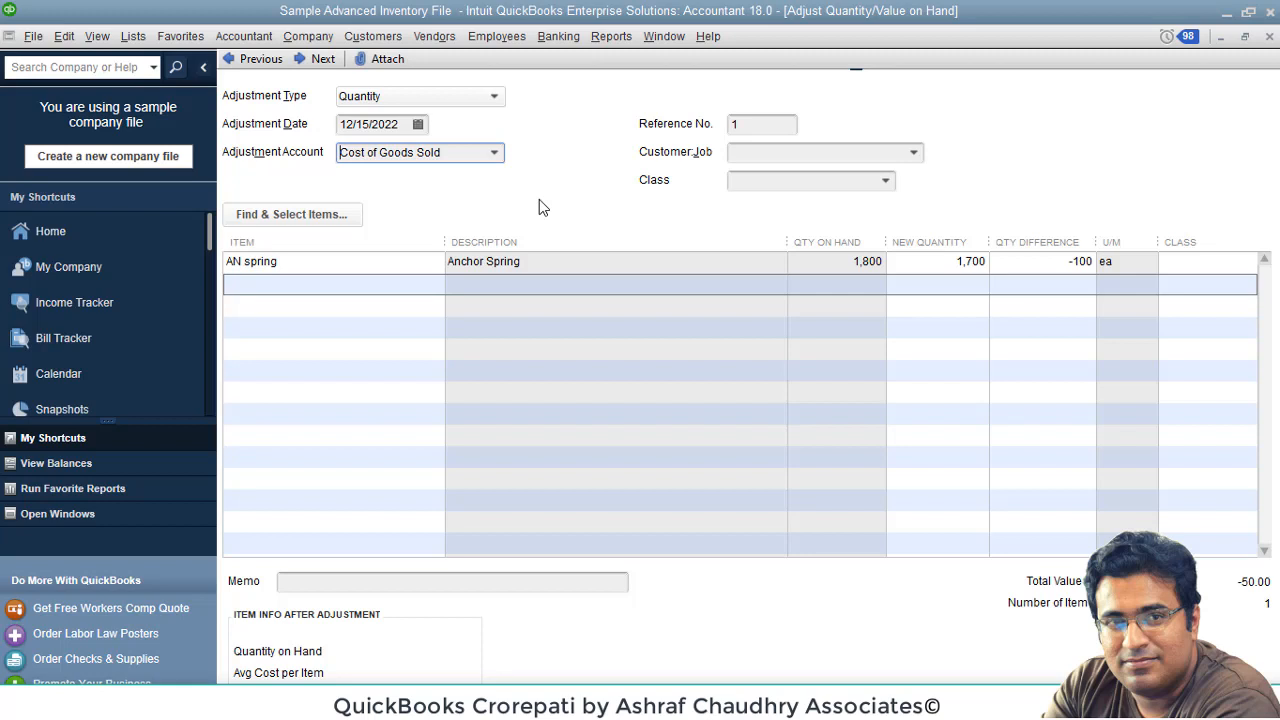
{"action": "left_click", "coordinate": [1269, 36]}
{"action": "left_click", "coordinate": [639, 238]}
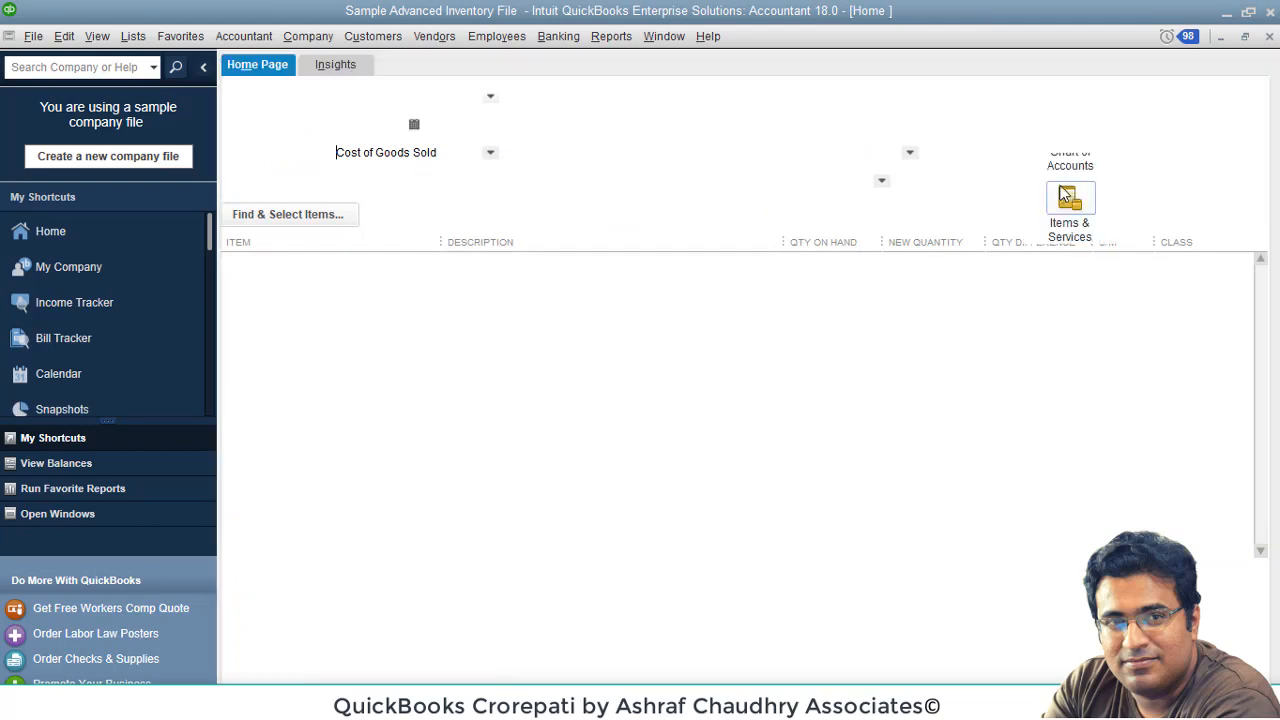
Step: Open the Item List, examine the inventory parts with their income accounts and total quantities, and return to the Home page
{"action": "left_click", "coordinate": [1064, 197]}
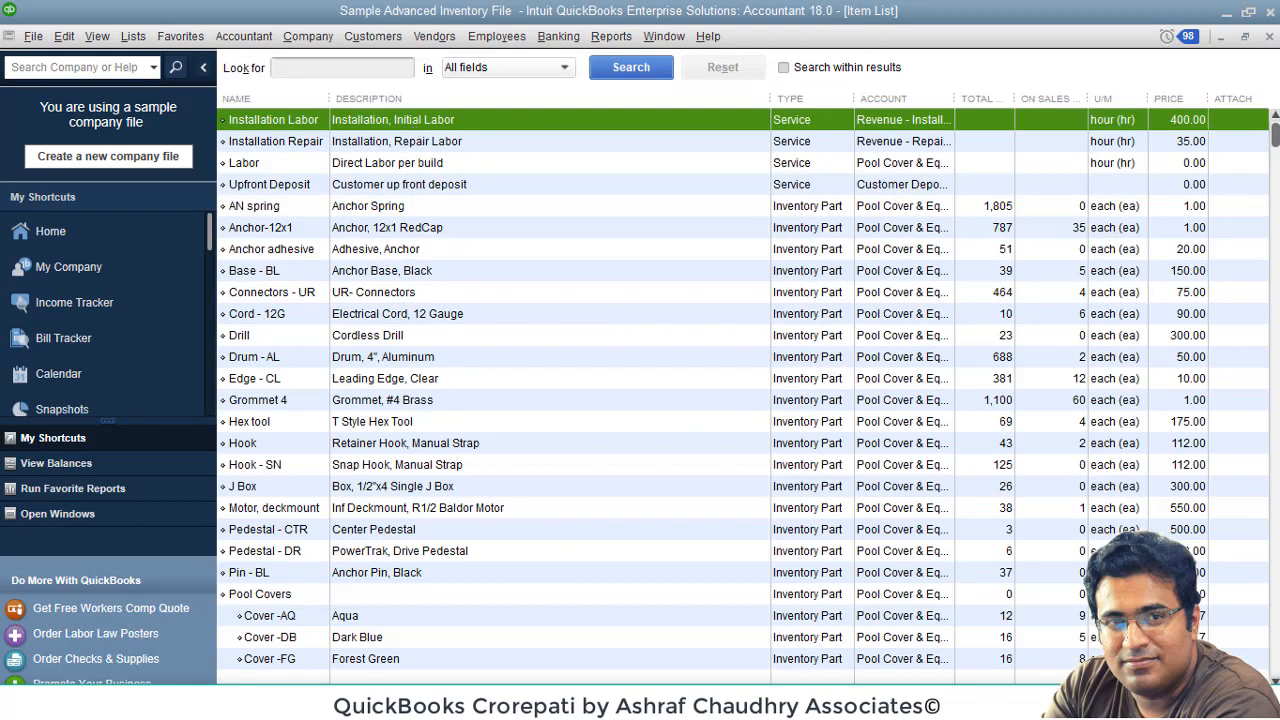
{"action": "scroll", "coordinate": [586, 271], "scroll_direction": "down", "scroll_amount": 11}
{"action": "scroll", "coordinate": [591, 351], "scroll_direction": "up", "scroll_amount": 6}
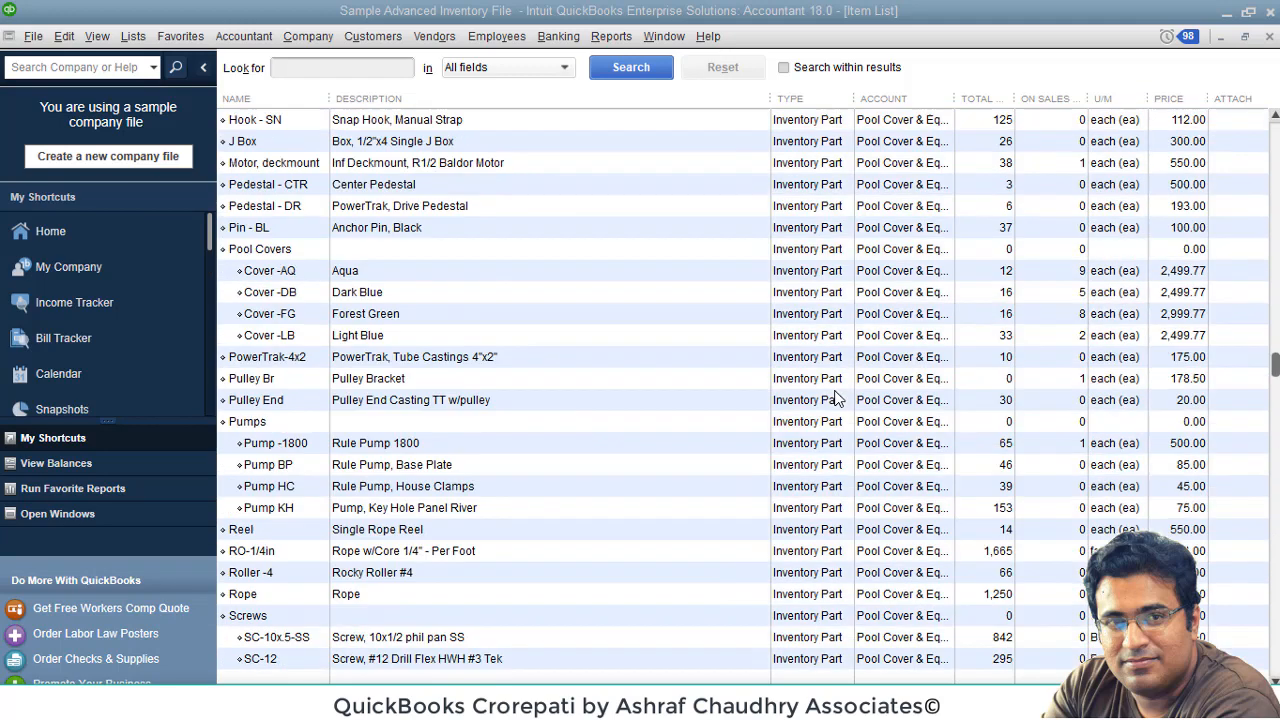
{"action": "scroll", "coordinate": [836, 398], "scroll_direction": "up", "scroll_amount": 1}
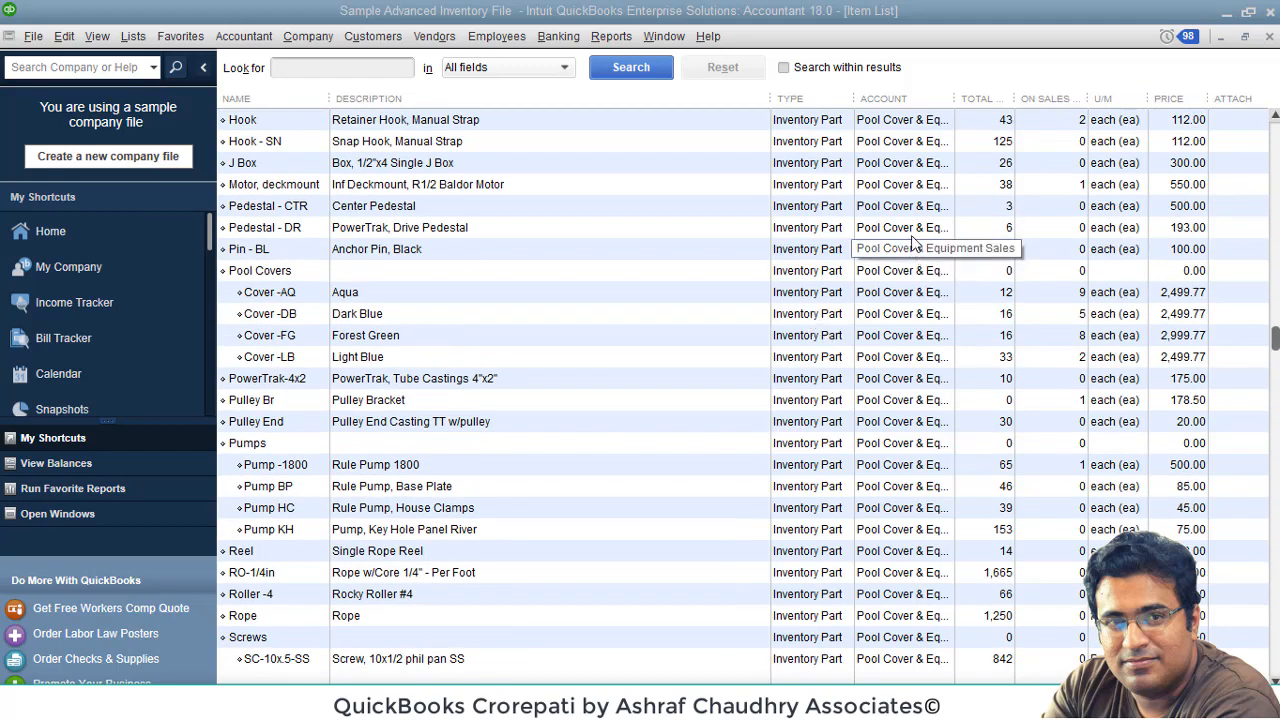
{"action": "left_click", "coordinate": [810, 249]}
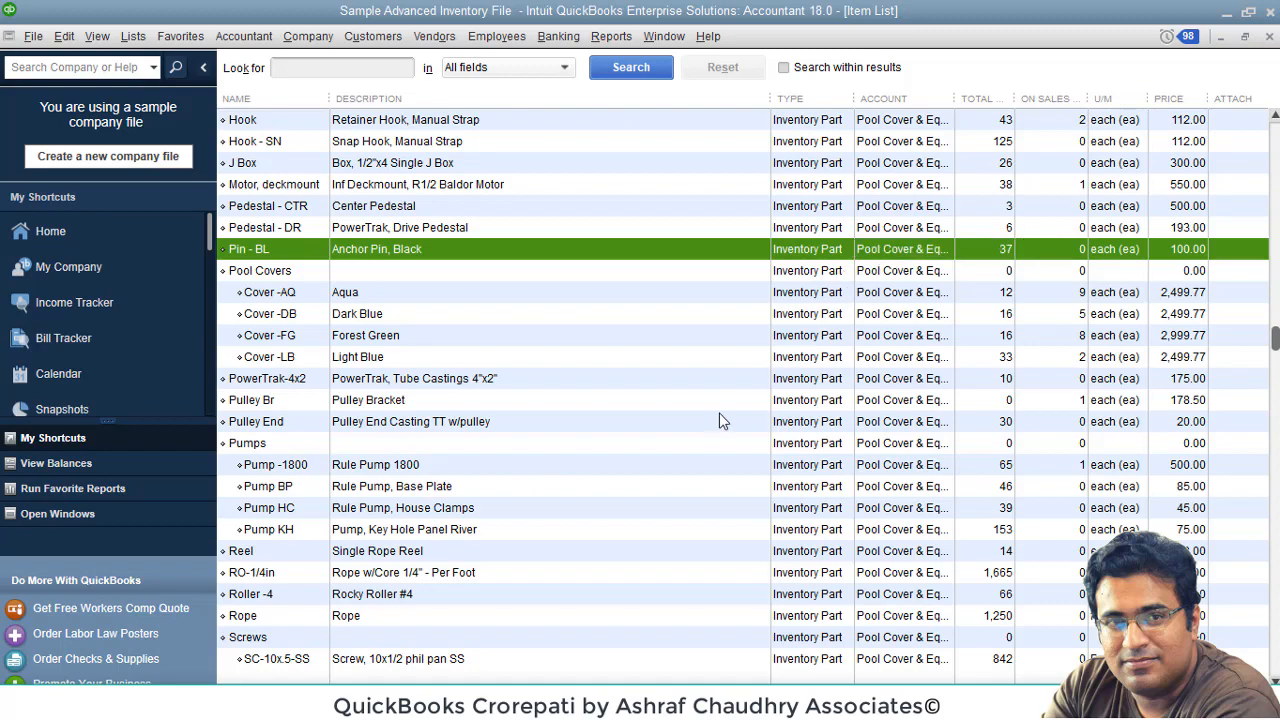
{"action": "scroll", "coordinate": [718, 421], "scroll_direction": "down", "scroll_amount": 4}
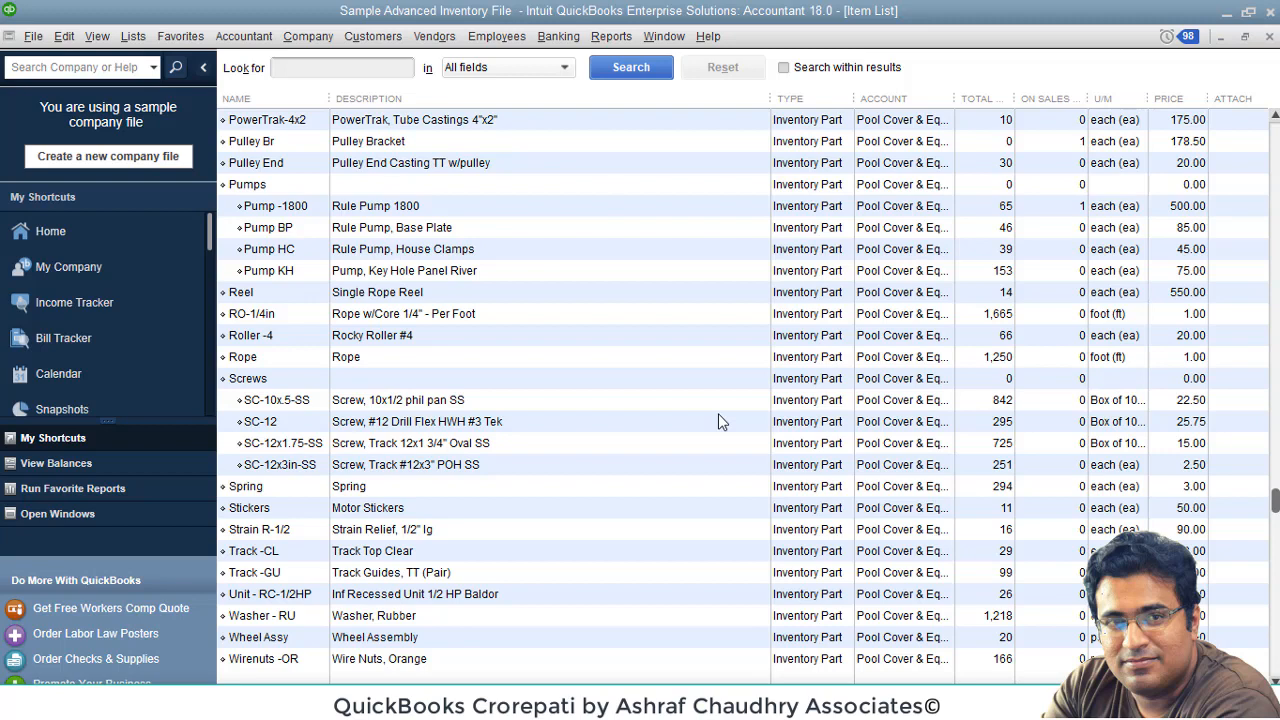
{"action": "left_click", "coordinate": [1007, 296]}
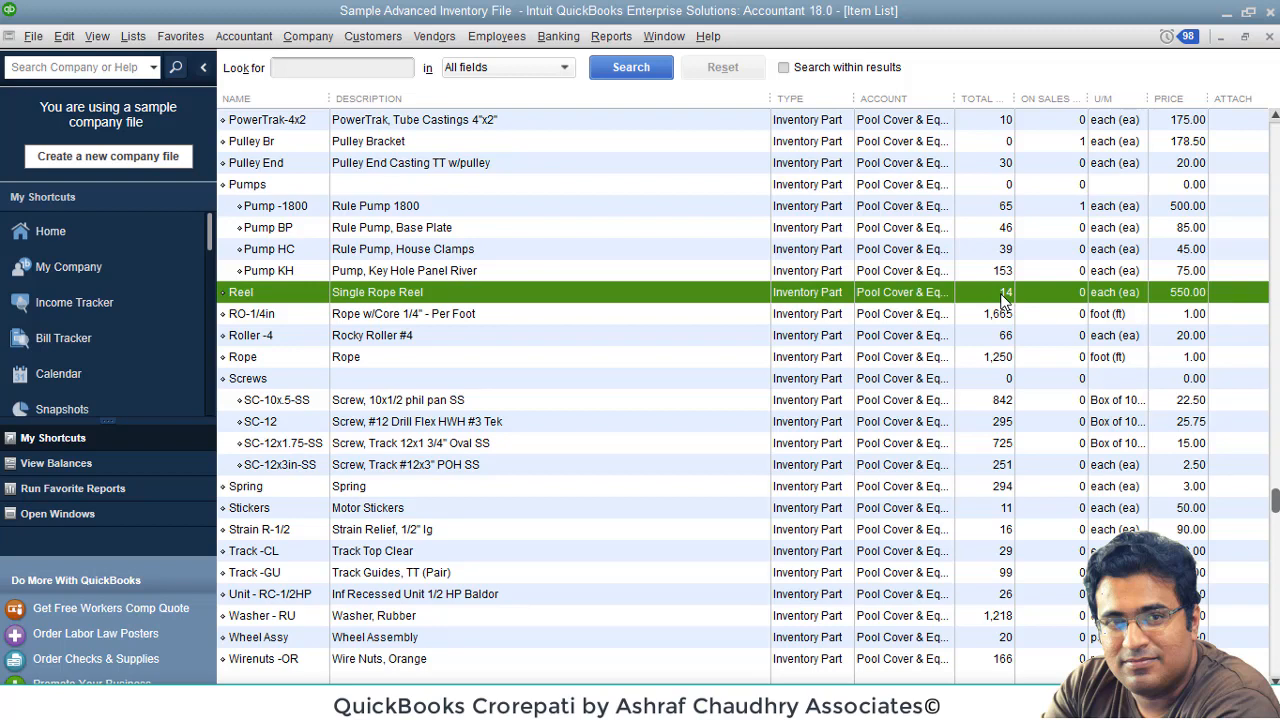
{"action": "left_click", "coordinate": [1268, 40]}
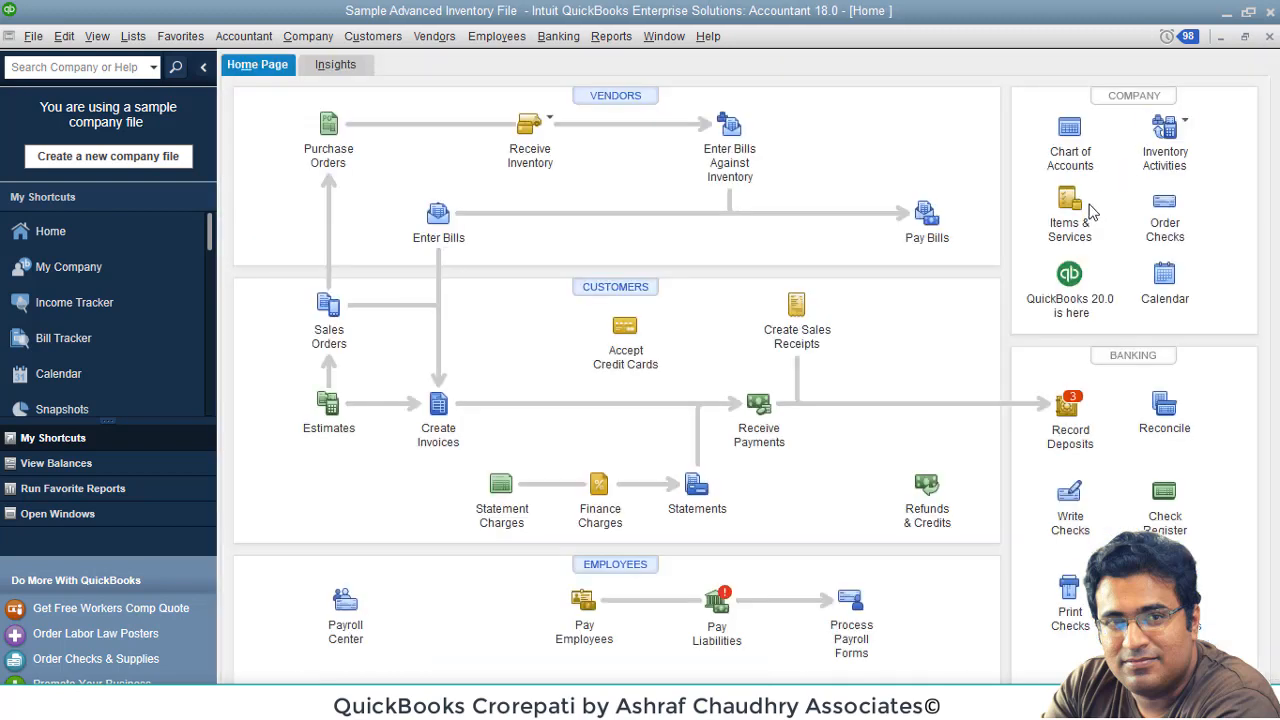
Step: Open a new Adjust Quantity/Value on Hand entry, look through its adjustment account choices, and close it
{"action": "left_click", "coordinate": [1176, 150]}
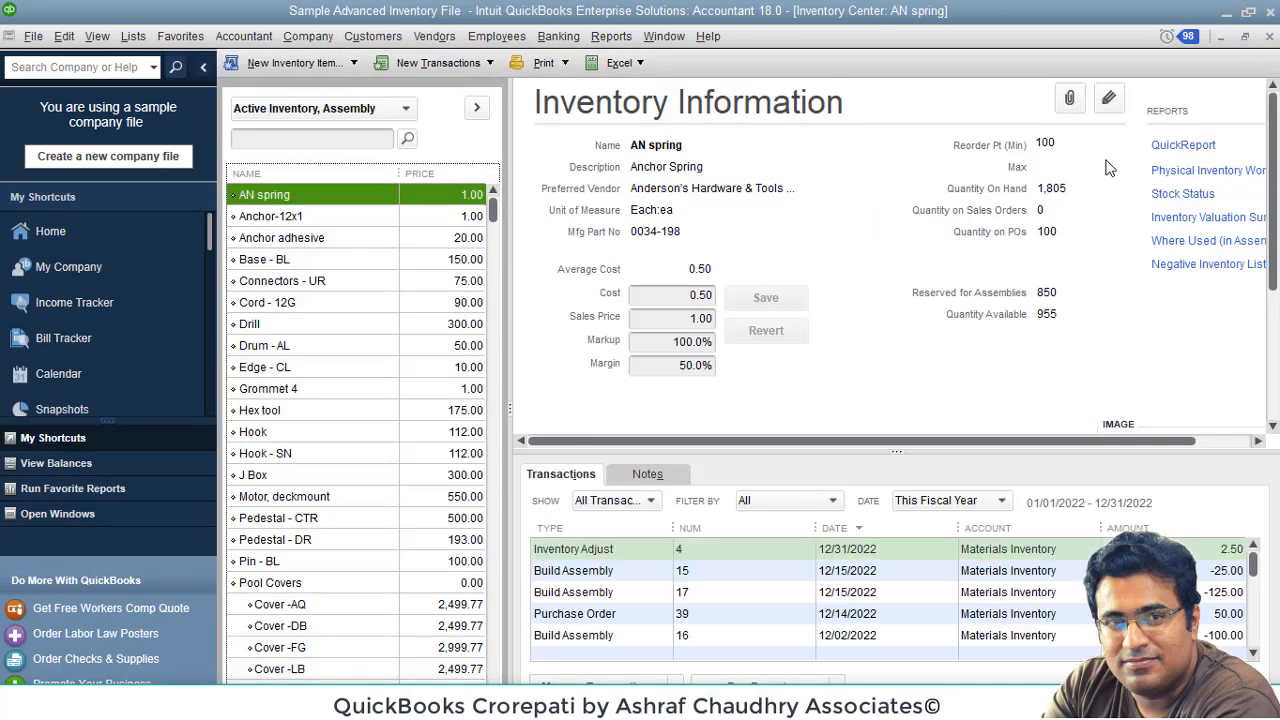
{"action": "left_click", "coordinate": [1270, 37]}
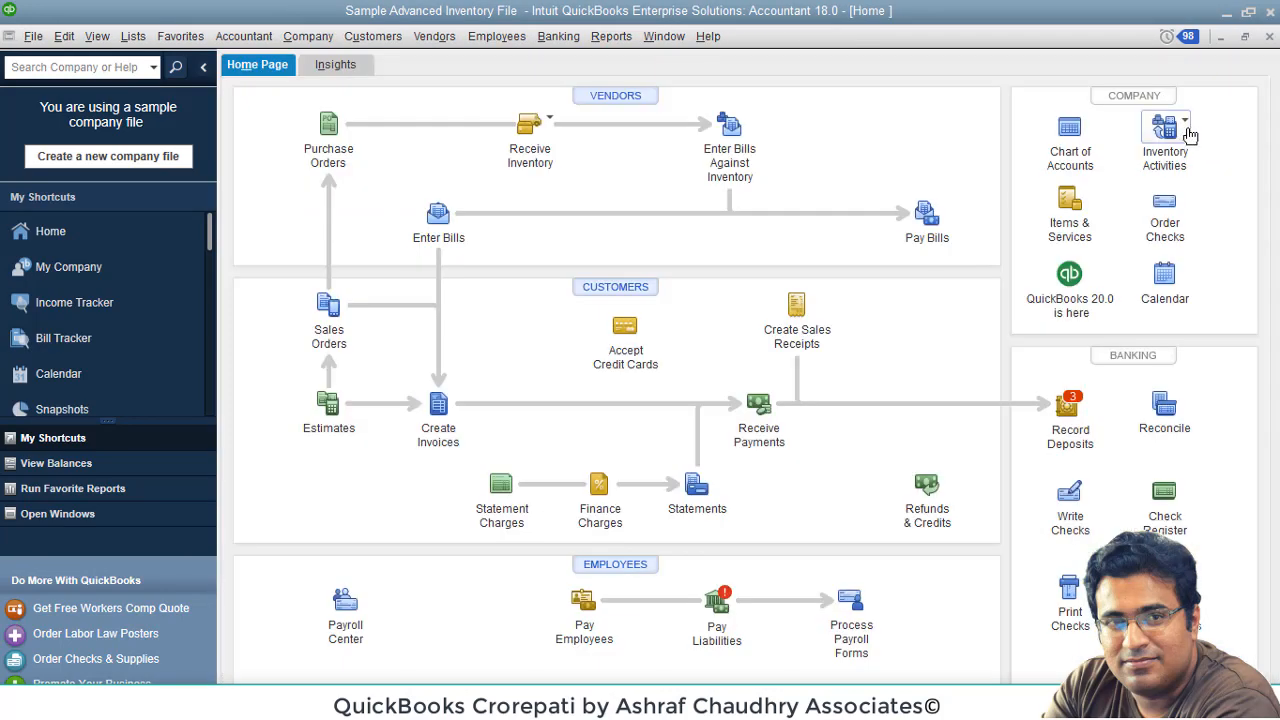
{"action": "left_click", "coordinate": [1185, 124]}
{"action": "left_click", "coordinate": [1140, 153]}
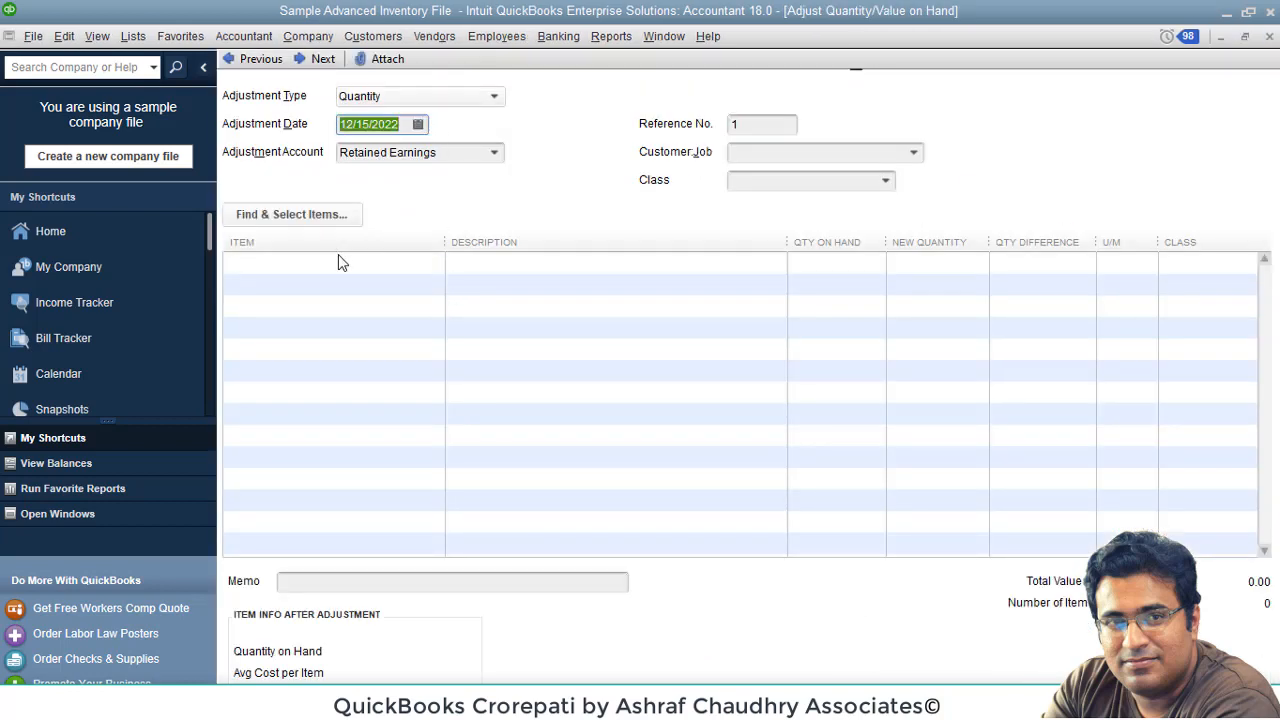
{"action": "left_click", "coordinate": [338, 262]}
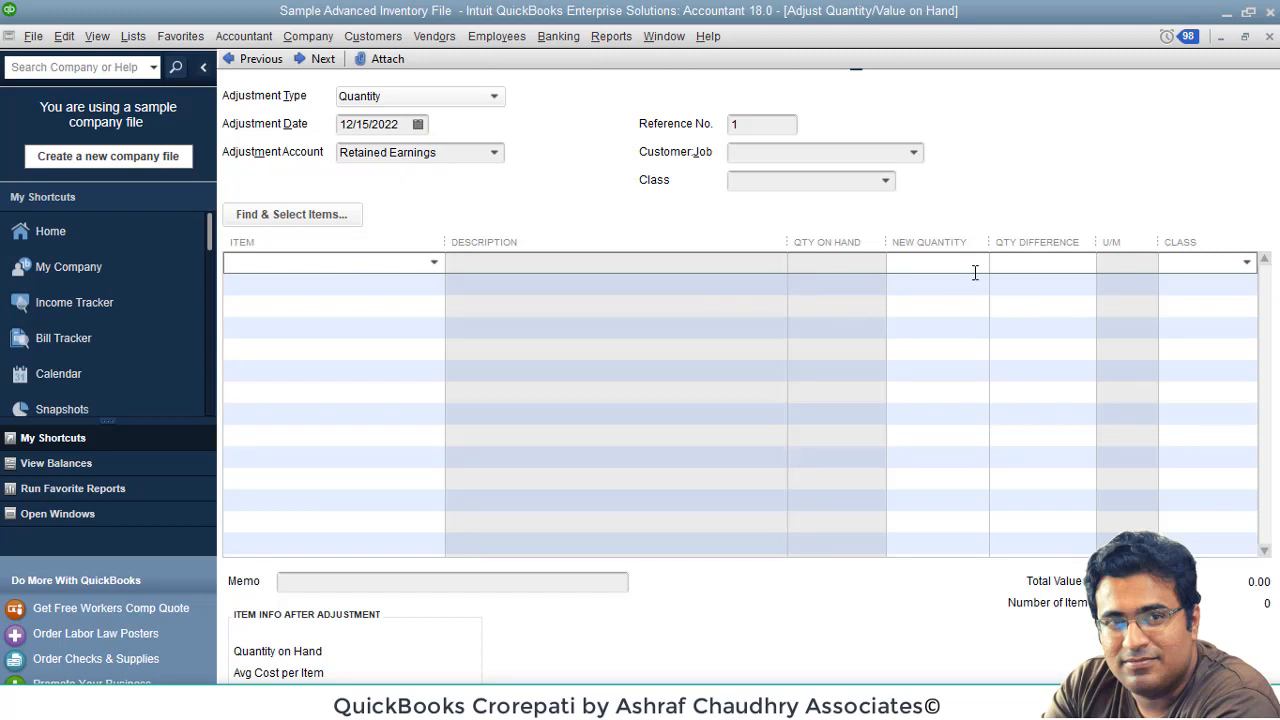
{"action": "left_click", "coordinate": [493, 155]}
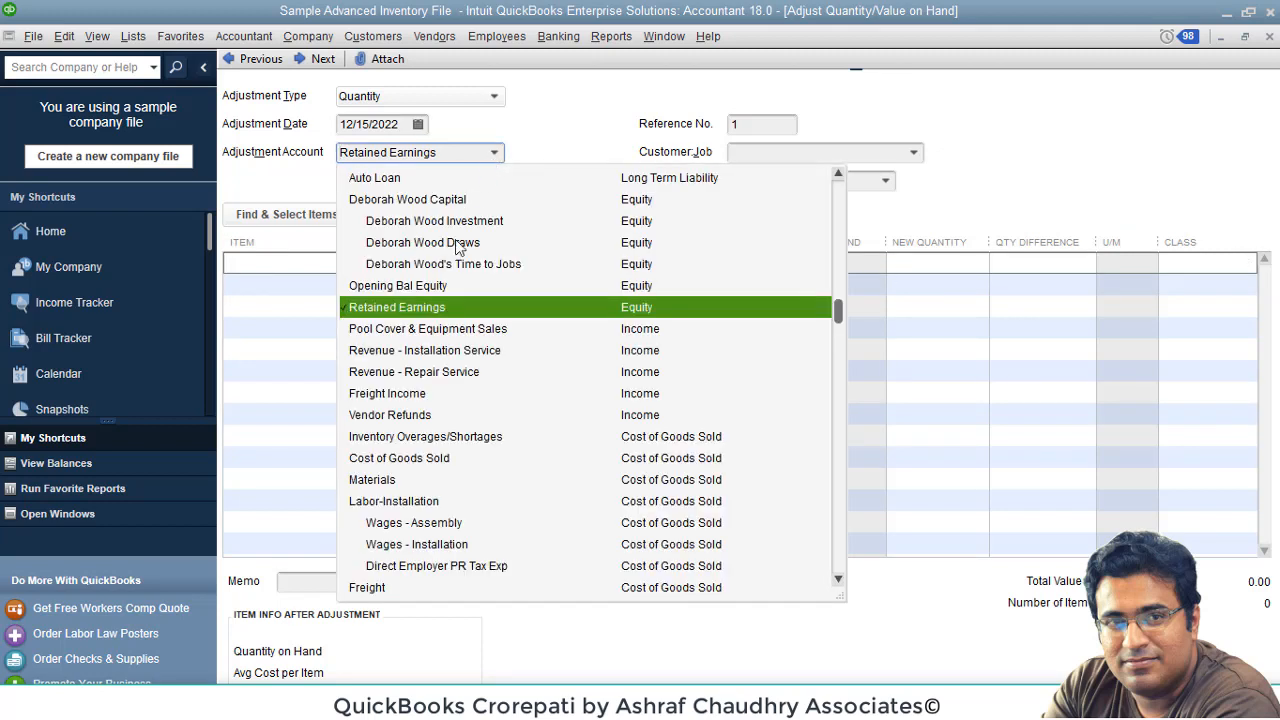
{"action": "left_click", "coordinate": [583, 134]}
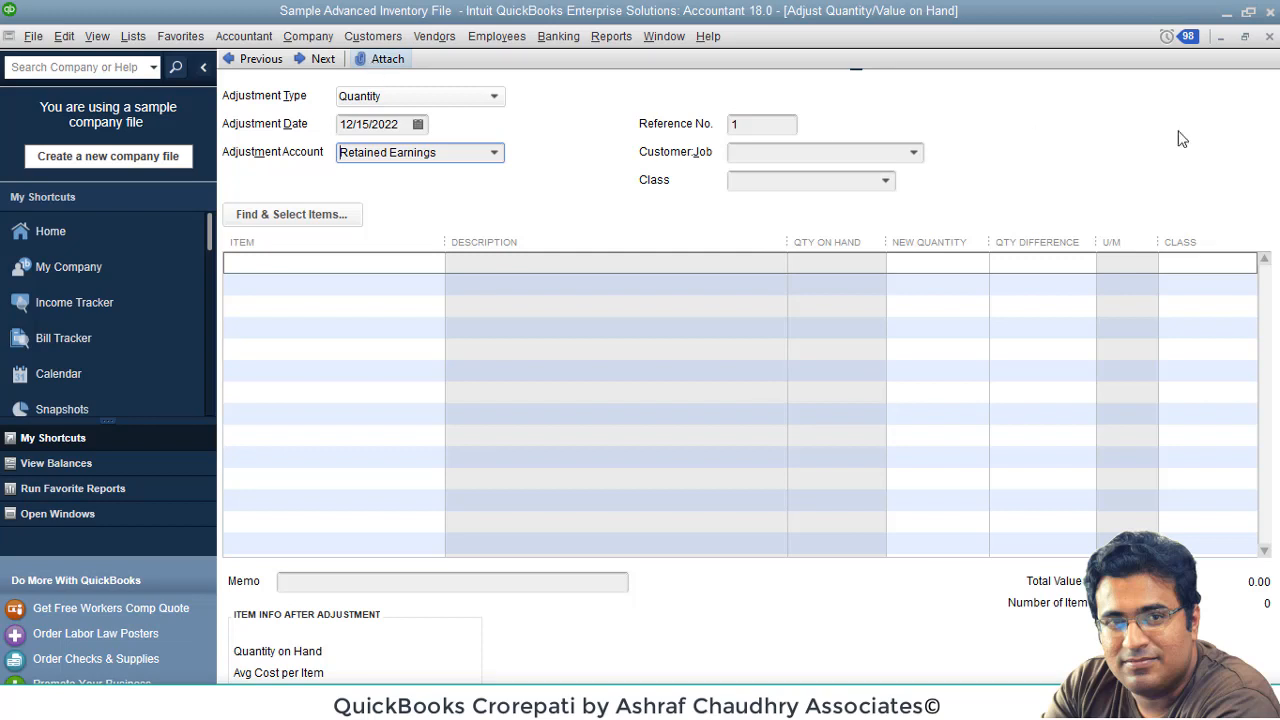
{"action": "left_click", "coordinate": [1270, 38]}
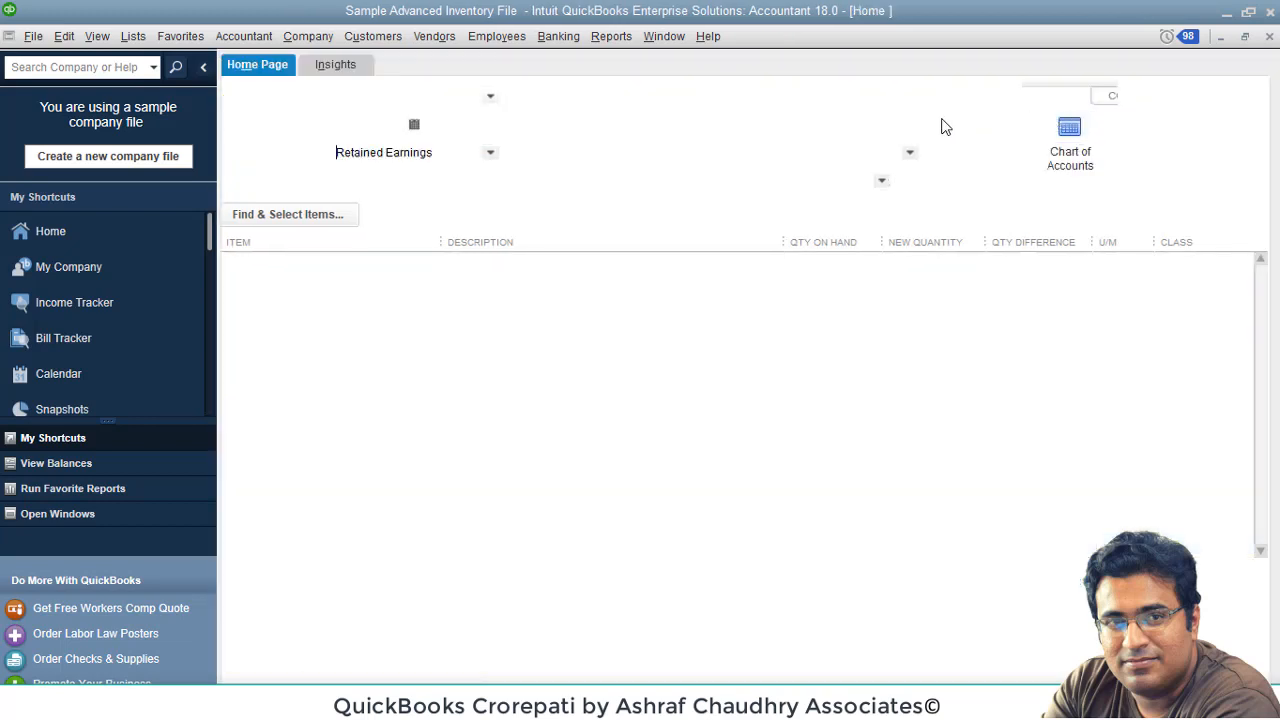